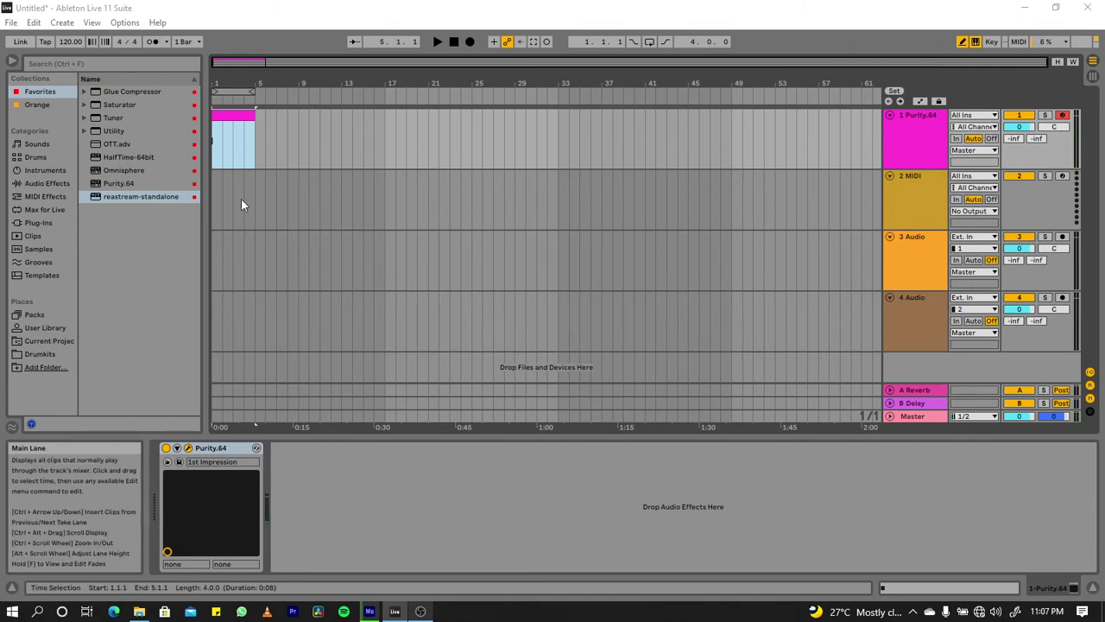
# - Open the MIDI clip on the Purity.64 track and redraw its F0 note as one sixteenth at 1.1.1
pyautogui.doubleClick(227, 113)
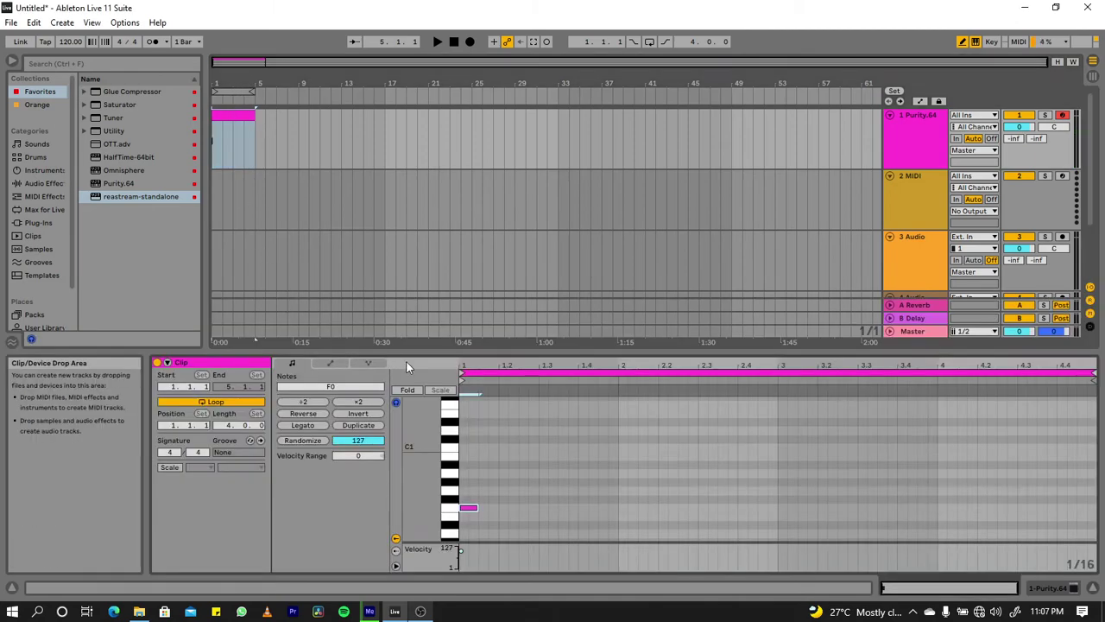
pyautogui.click(473, 505)
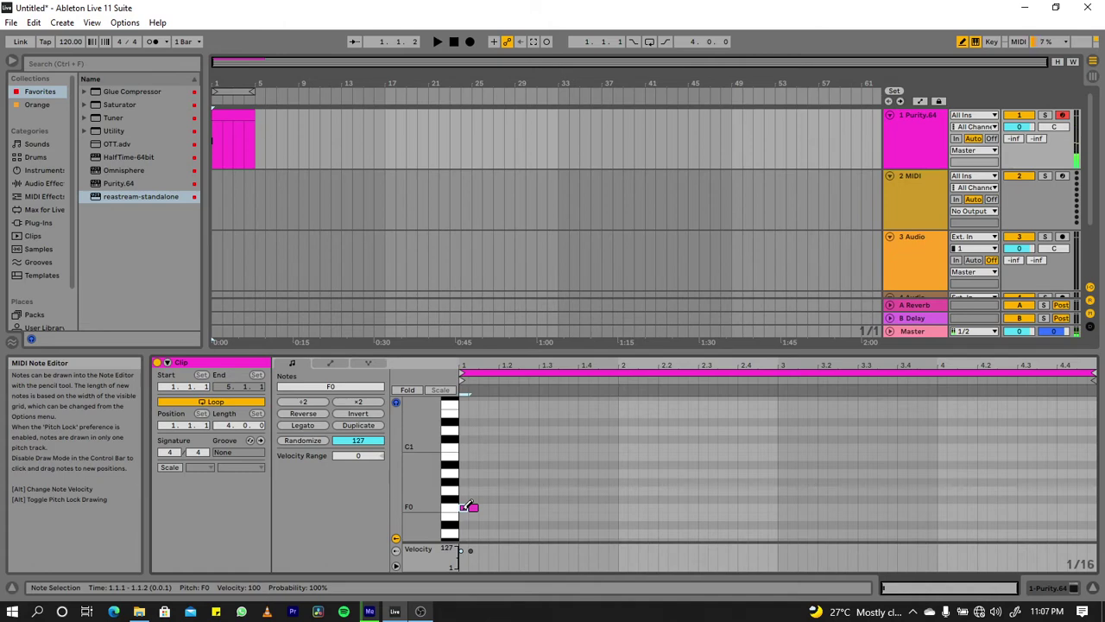
pyautogui.click(476, 506)
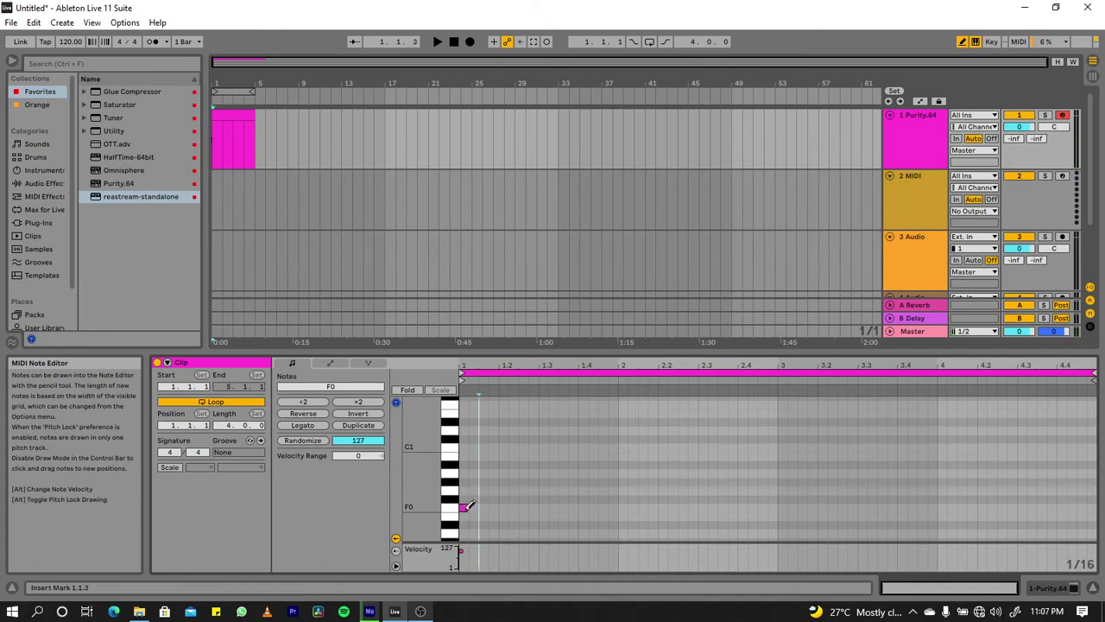
pyautogui.click(467, 505)
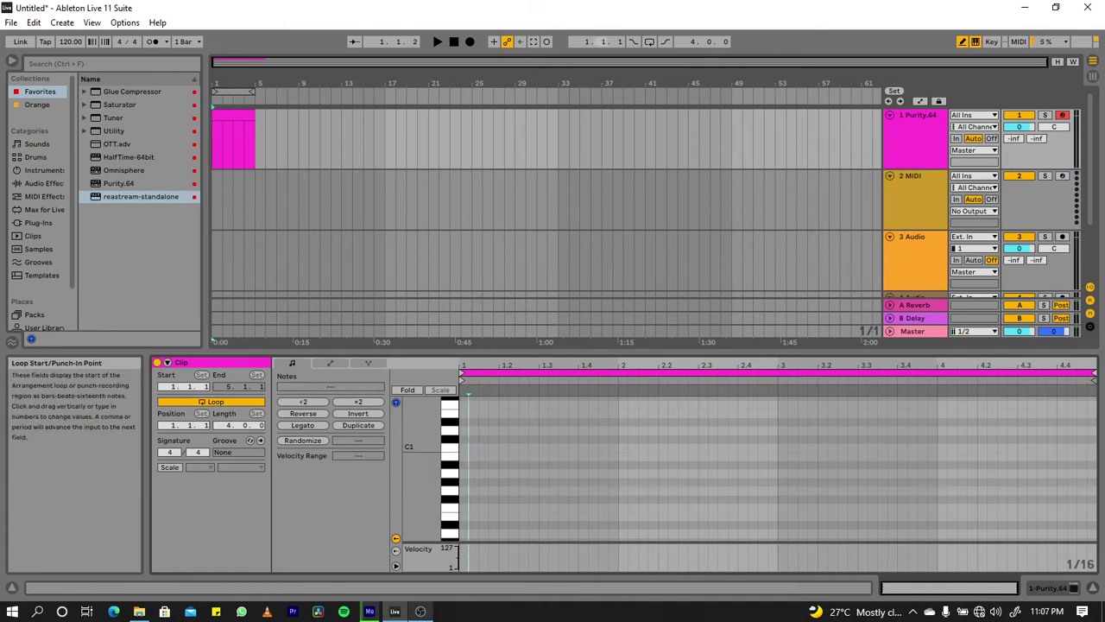
pyautogui.click(463, 507)
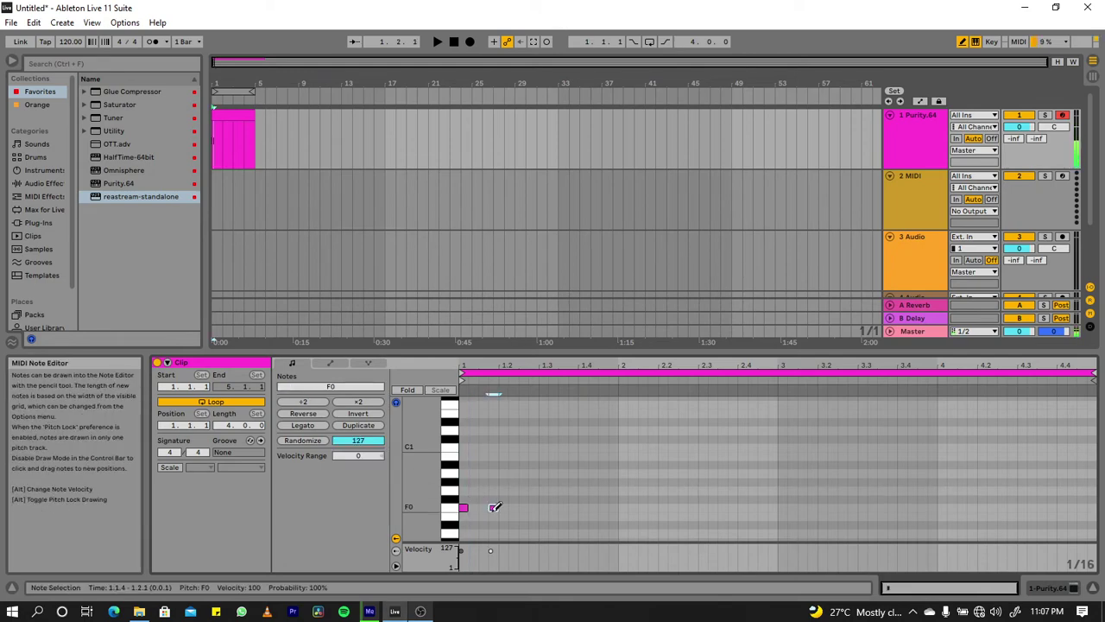
# - Remove the extra F0 note at 1.1.4 and play back the clip
pyautogui.click(496, 507)
pyautogui.press('space')
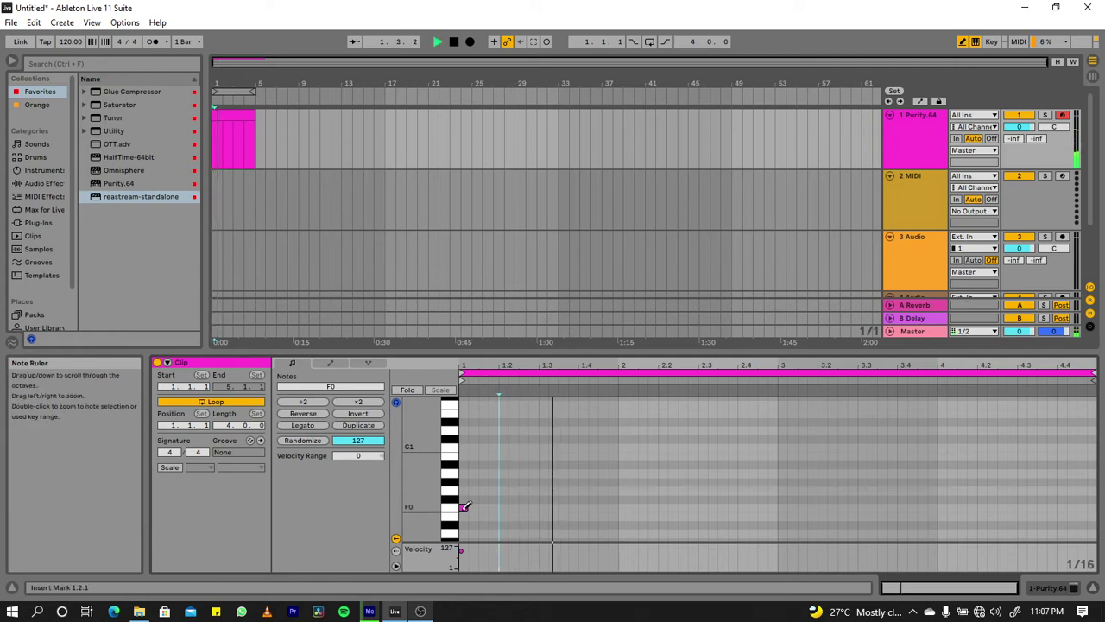
pyautogui.press('space')
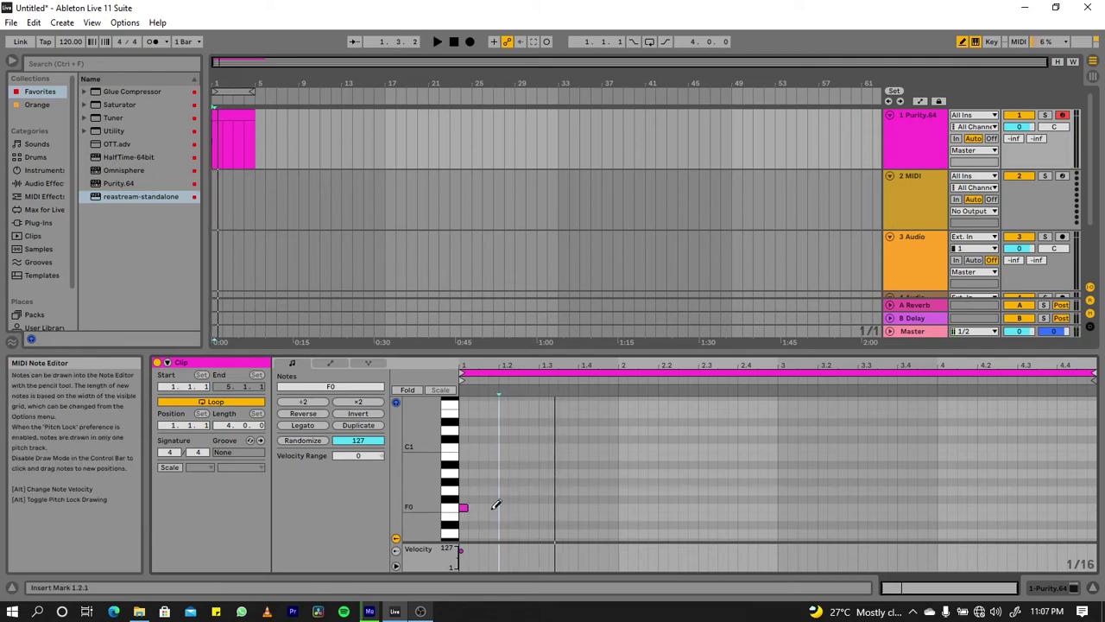
# - Switch the fixed grid to 1/8 and extend the F0 note at the clip's start to 1.2.1
pyautogui.rightClick(495, 507)
pyautogui.click(547, 439)
pyautogui.moveTo(464, 509); pyautogui.dragTo(504, 509)
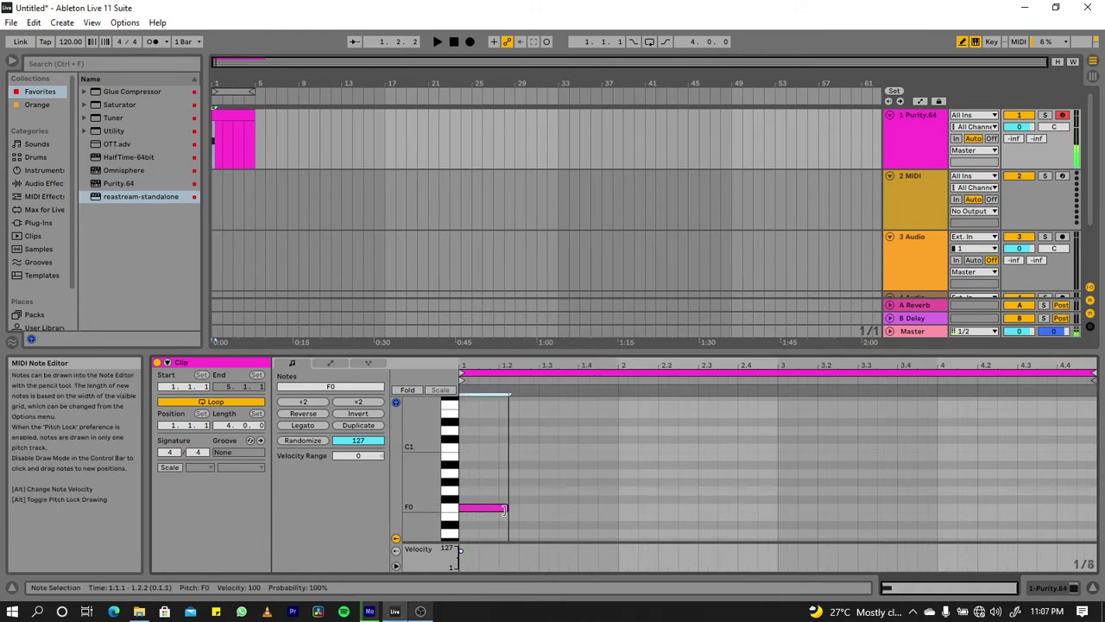
pyautogui.click(509, 507)
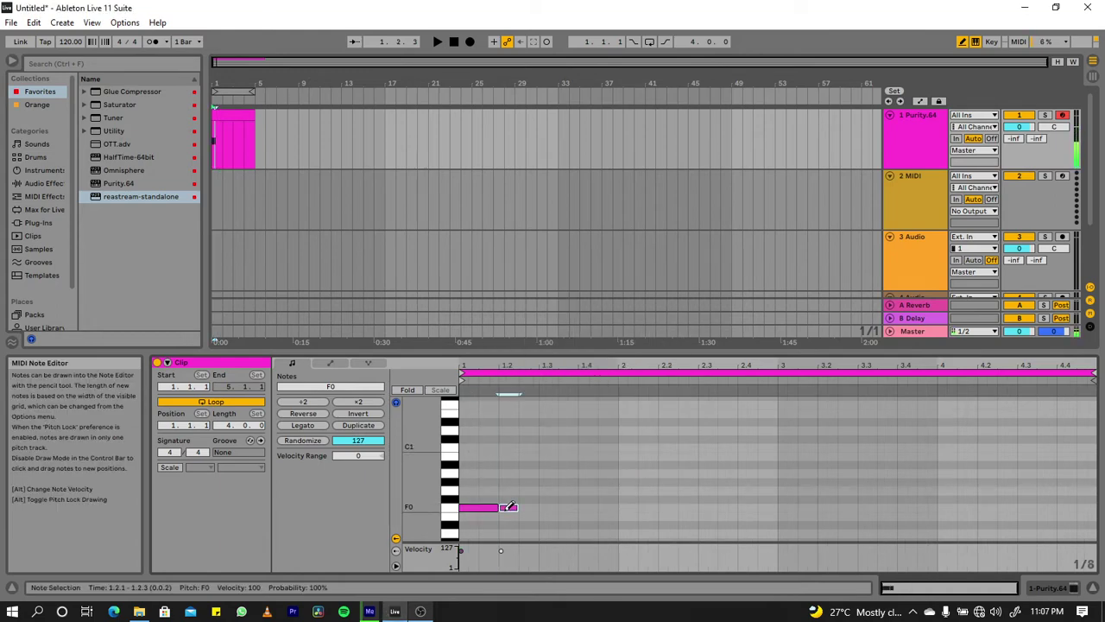
pyautogui.click(510, 507)
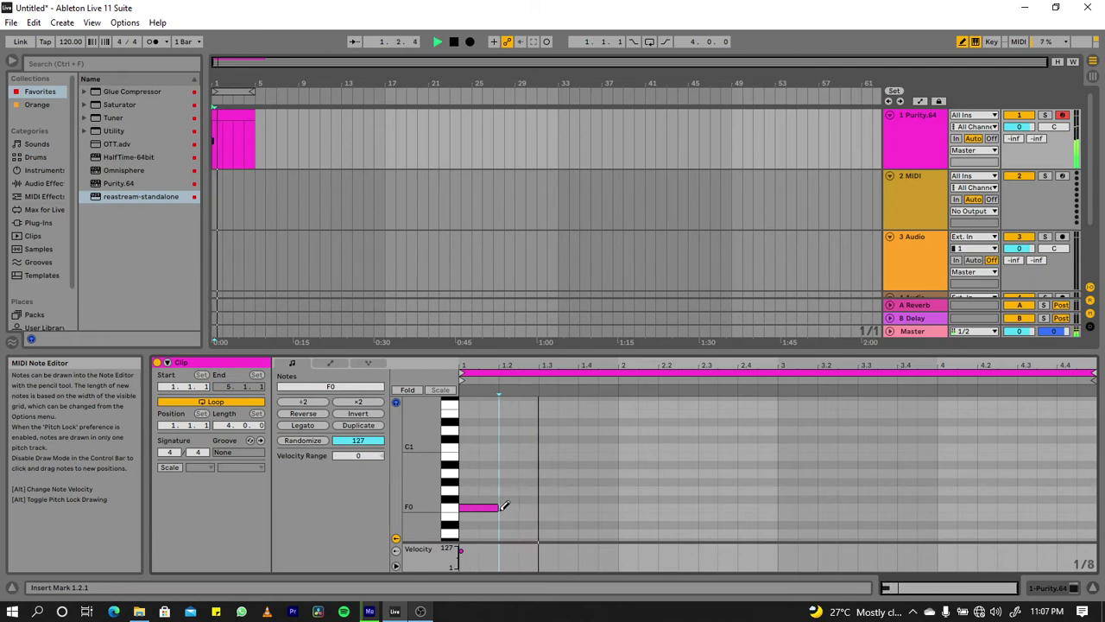
# - Shorten the F0 note at the clip's start to two sixteenths and play back the clip
pyautogui.moveTo(504, 506); pyautogui.dragTo(488, 506)
pyautogui.press('space')
pyautogui.press('space')
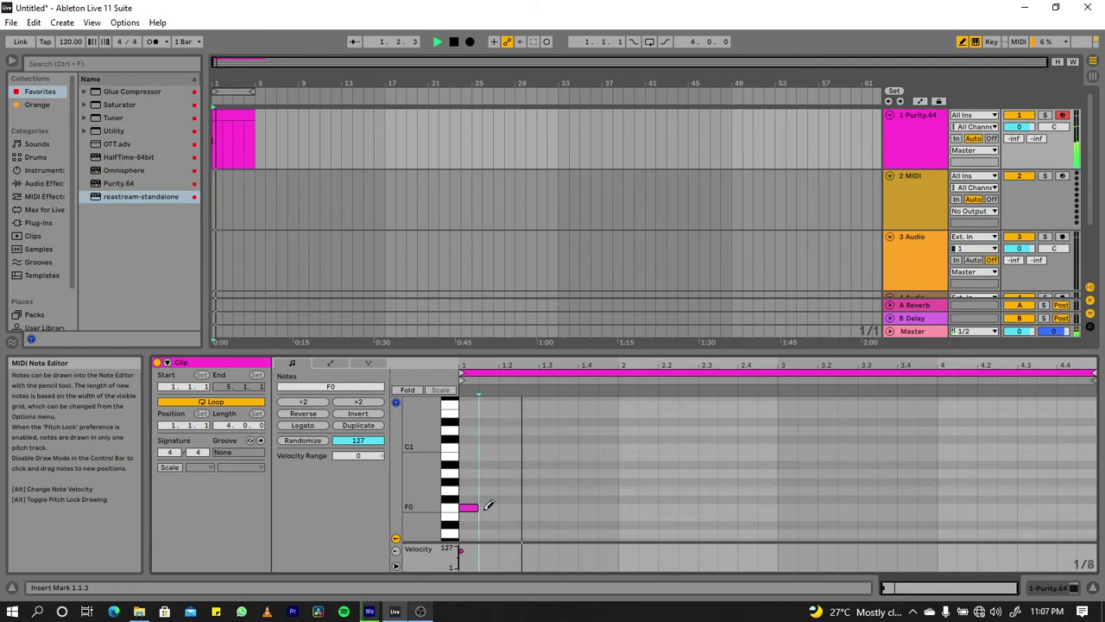
pyautogui.press('space')
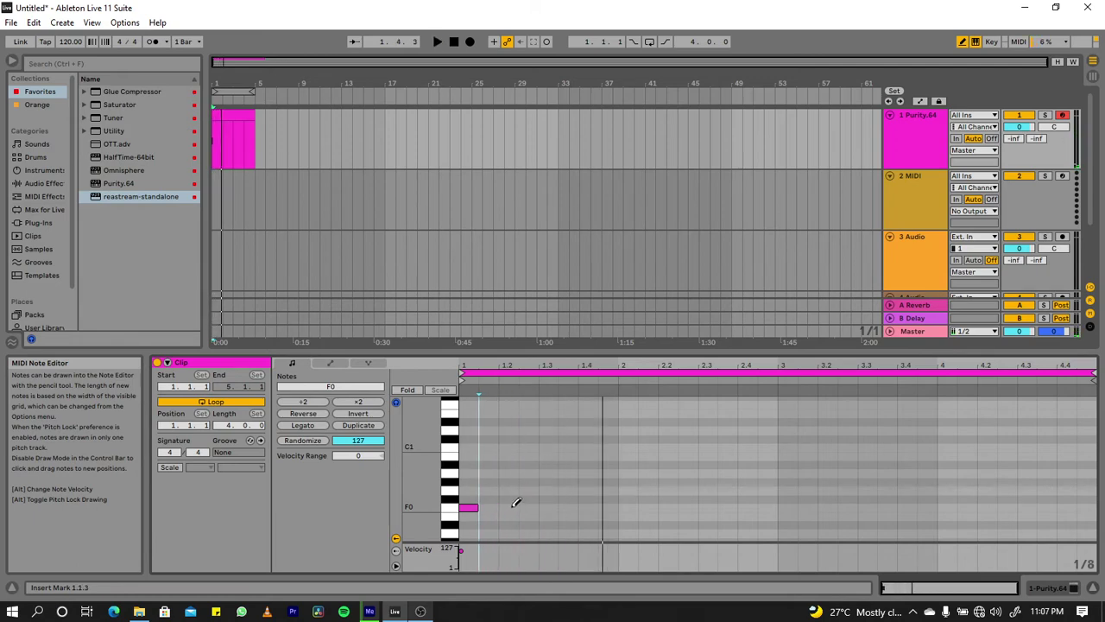
# - Set the fixed grid to 1/16 and lengthen the first F0 note to three sixteenths, ending at 1.1.4
pyautogui.rightClick(516, 503)
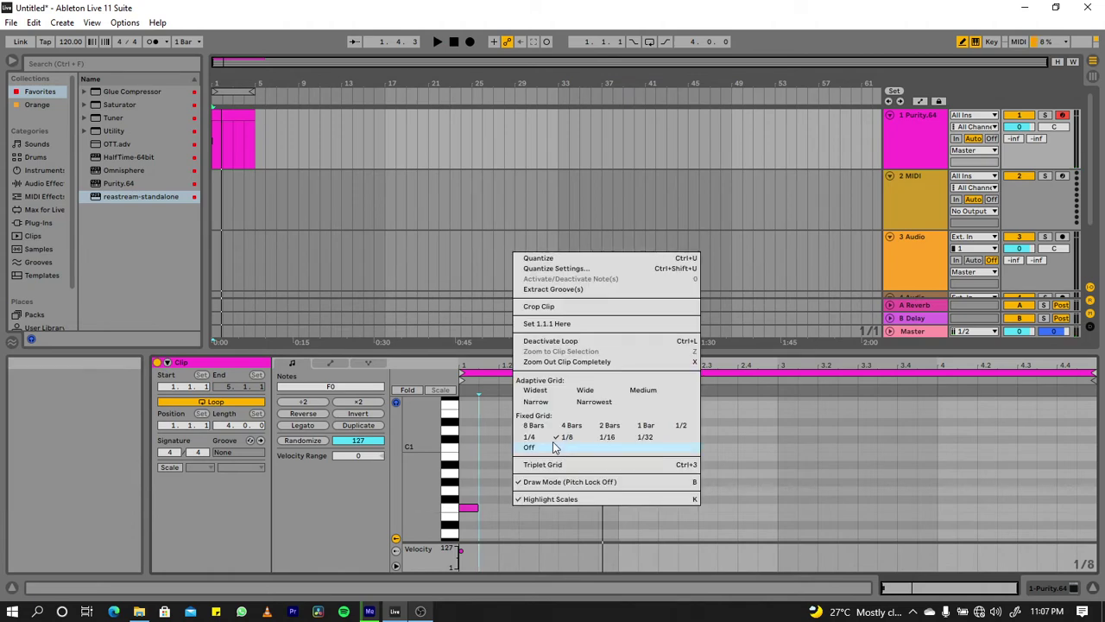
pyautogui.click(605, 437)
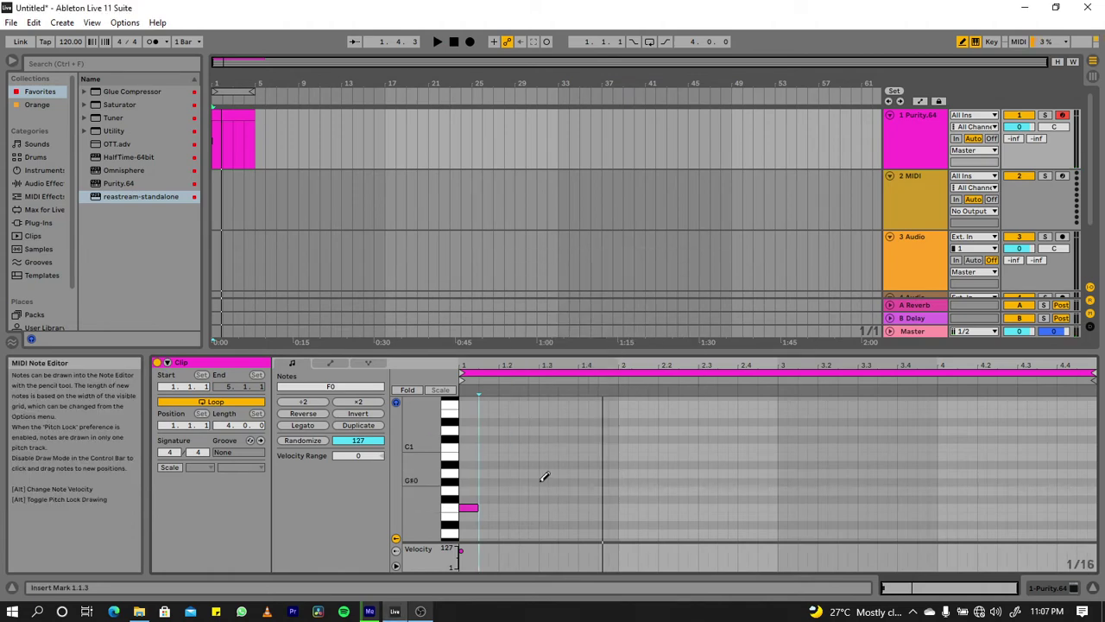
pyautogui.moveTo(474, 507); pyautogui.dragTo(486, 506)
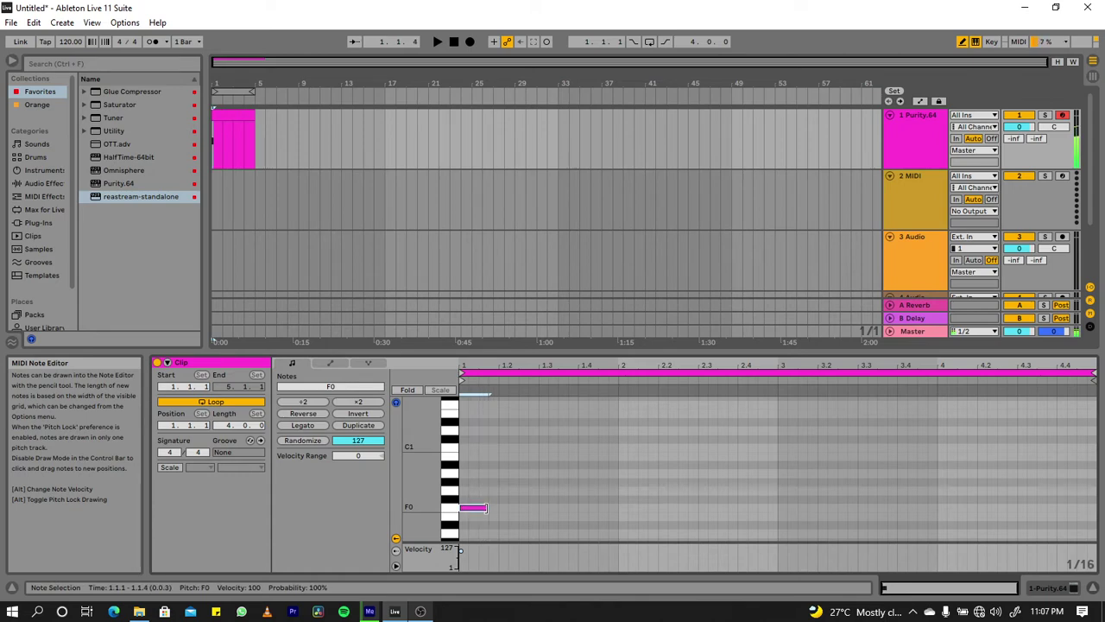
pyautogui.press('space')
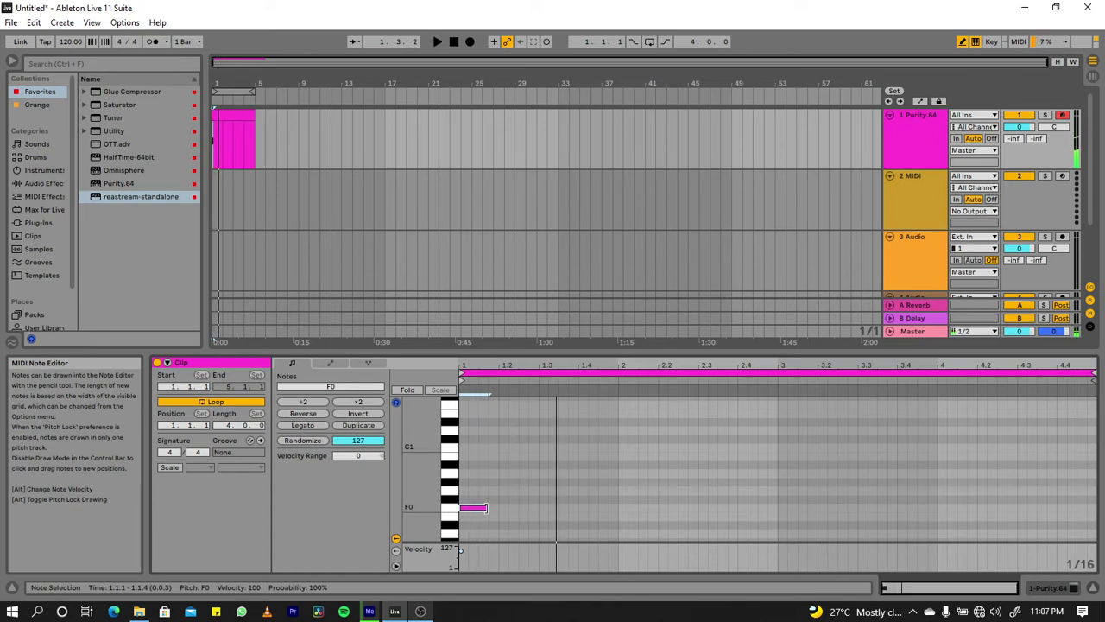
# - Add a second F0 note at 1.3.1 lasting three sixteenths and play back the clip
pyautogui.click(523, 507)
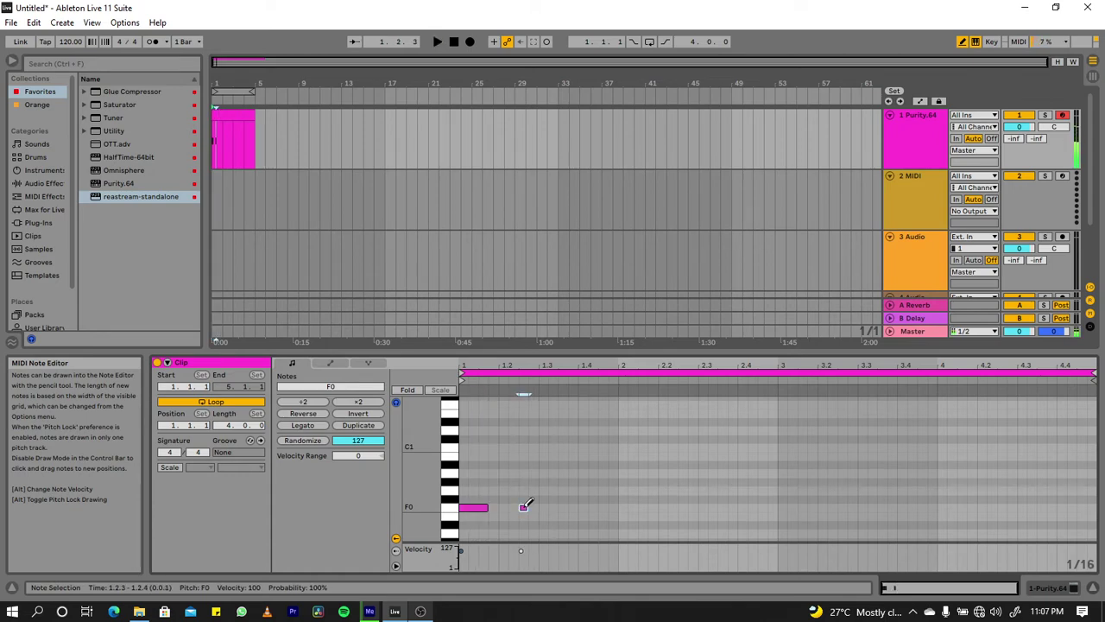
pyautogui.click(525, 504)
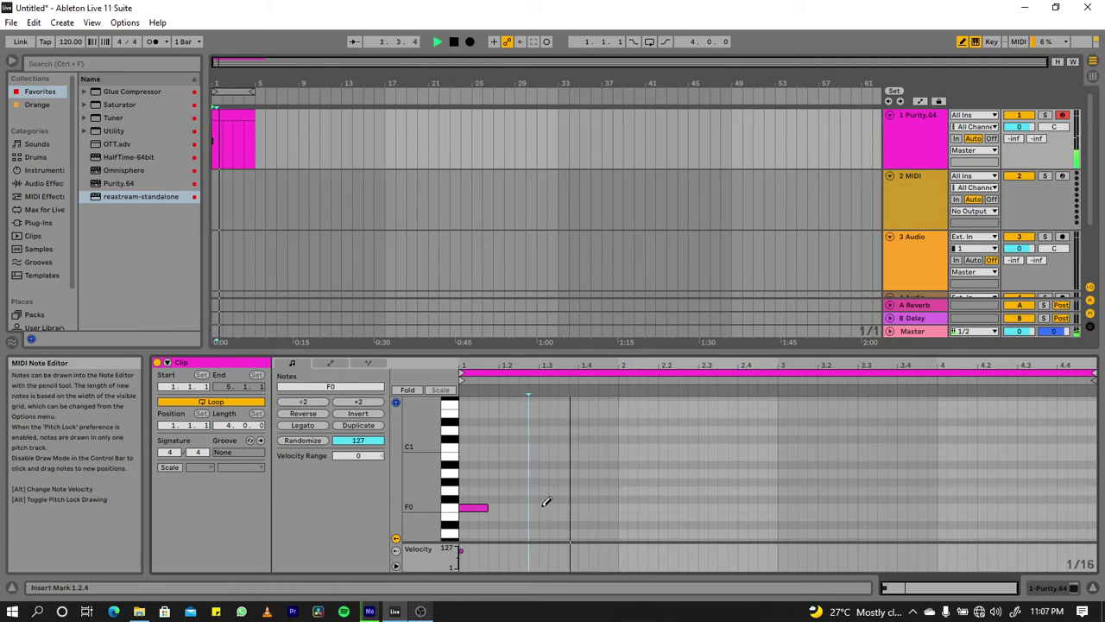
pyautogui.click(543, 507)
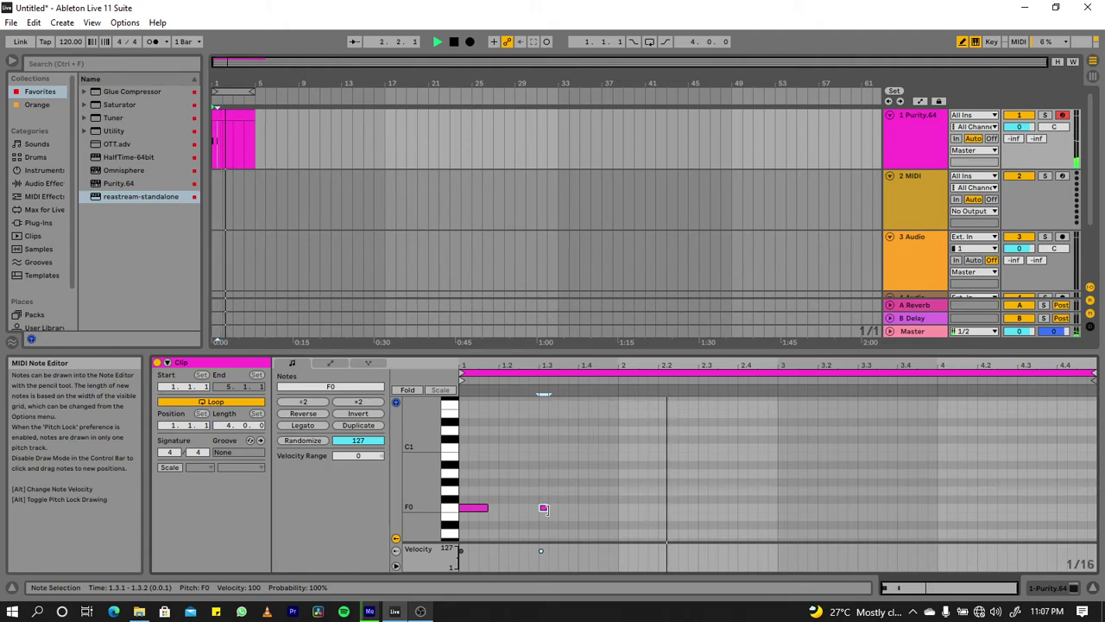
pyautogui.moveTo(543, 507); pyautogui.dragTo(568, 506)
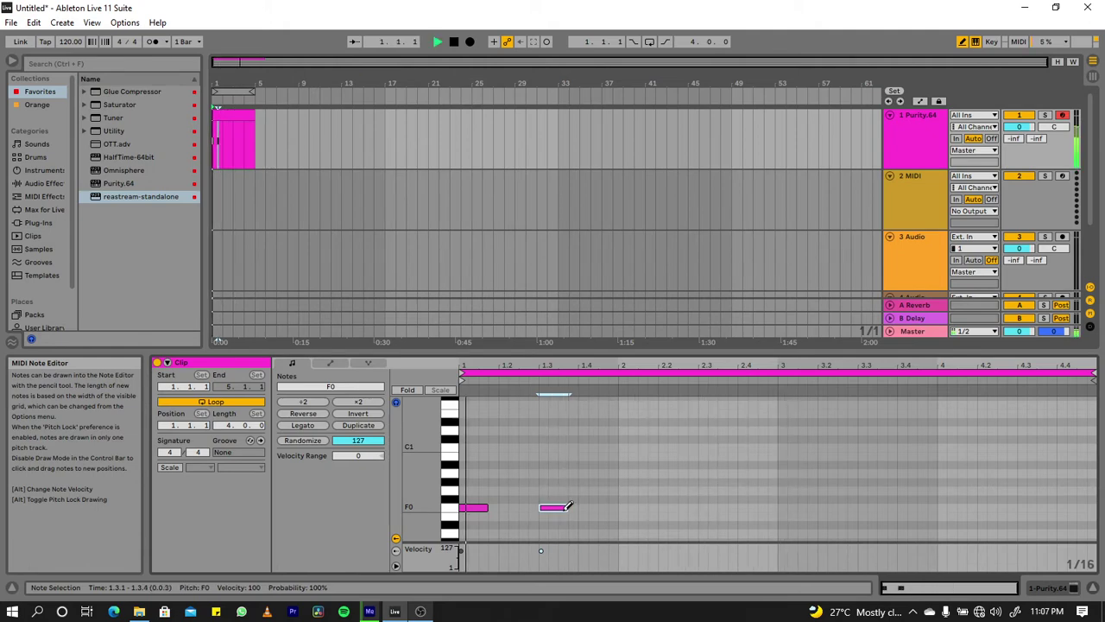
pyautogui.press('space')
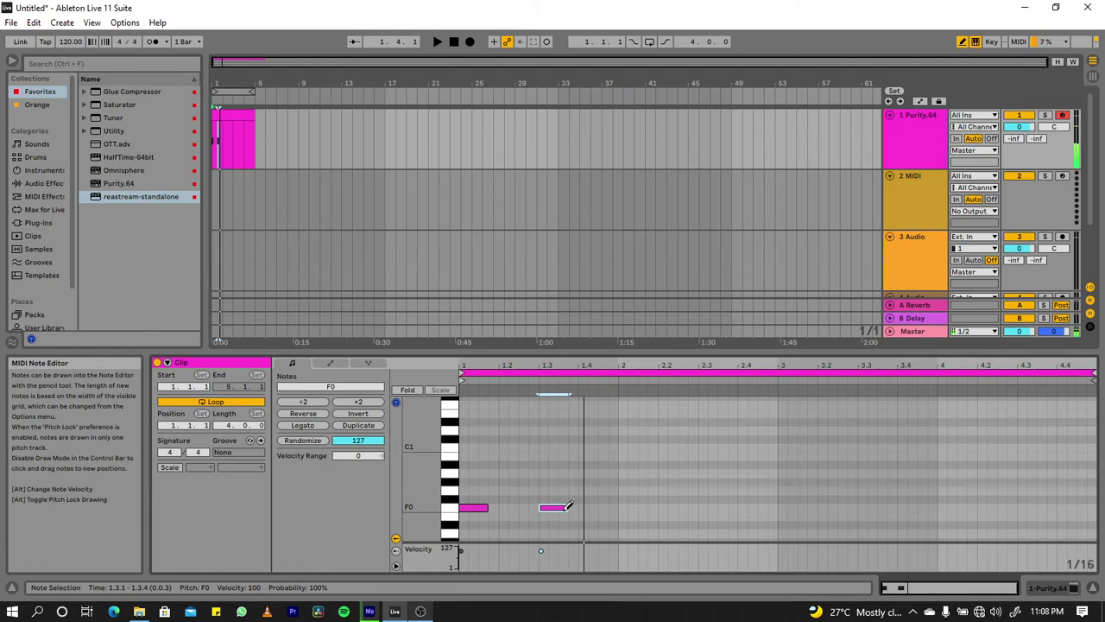
# - Move the second F0 note to 1.4.1 and play back the clip
pyautogui.press('Right')
pyautogui.press('Right')
pyautogui.press('Left')
pyautogui.press('space')
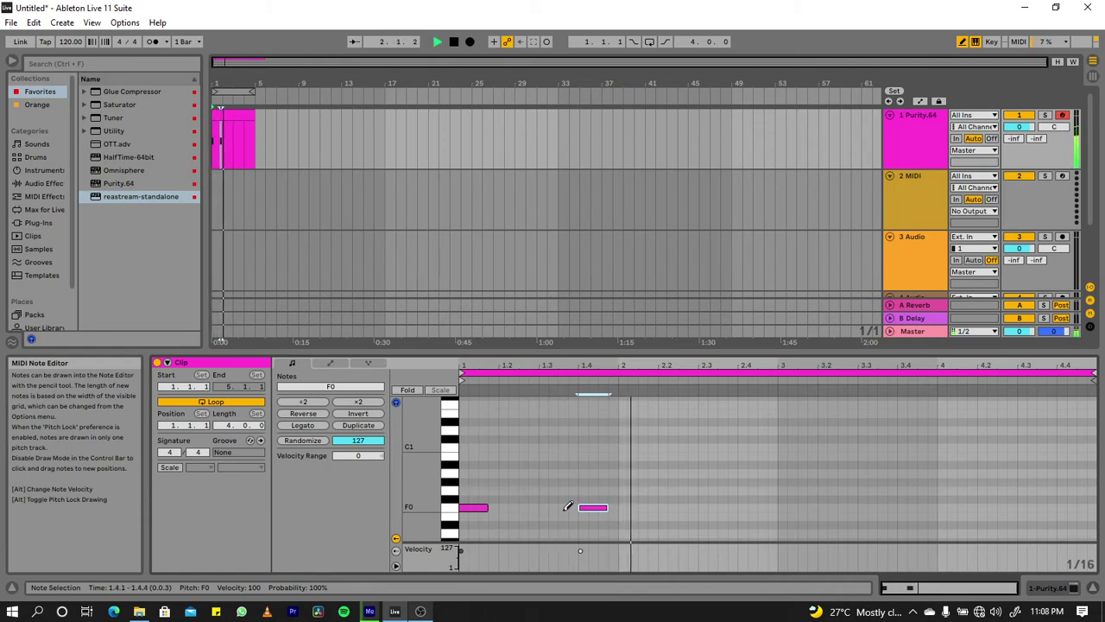
pyautogui.press('space')
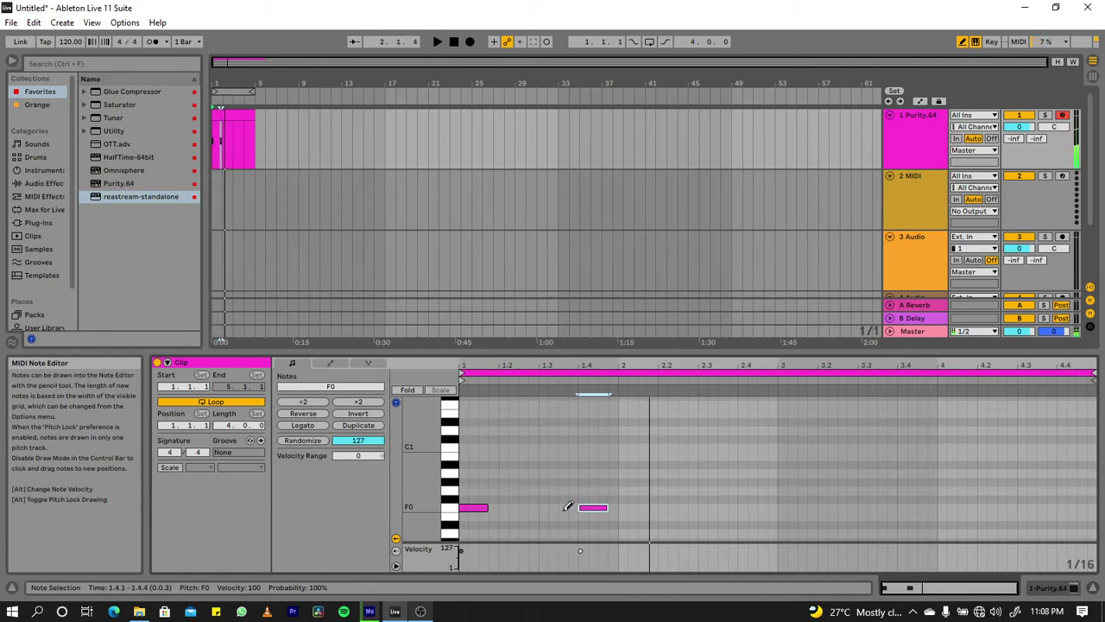
# - Add a third F0 note at 2.1.1, one beat long, and play back the pattern
pyautogui.click(626, 506)
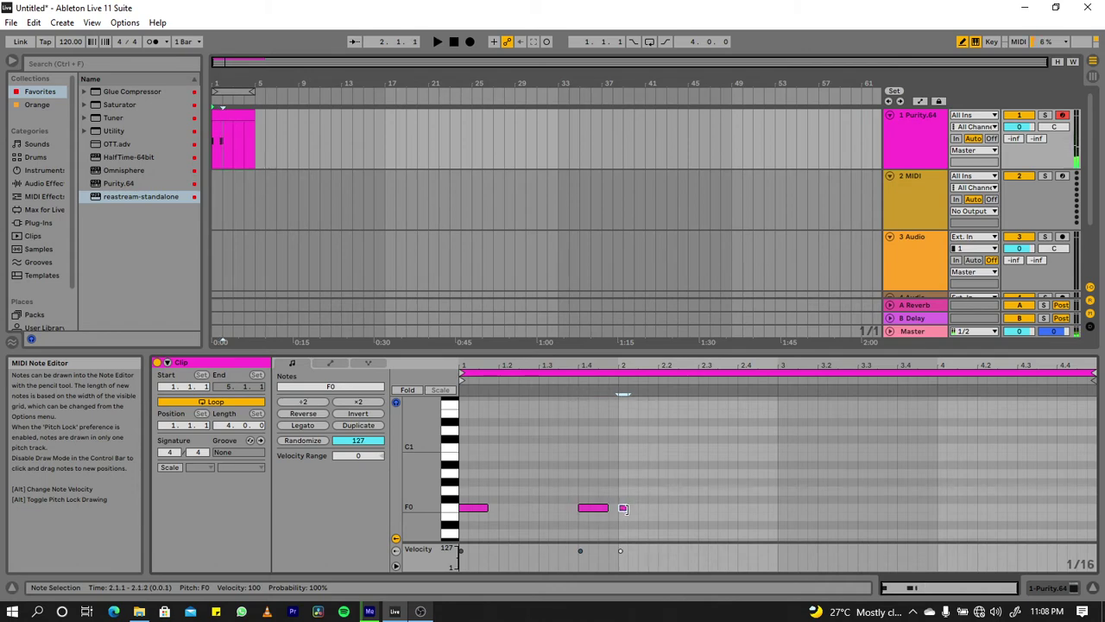
pyautogui.press('space')
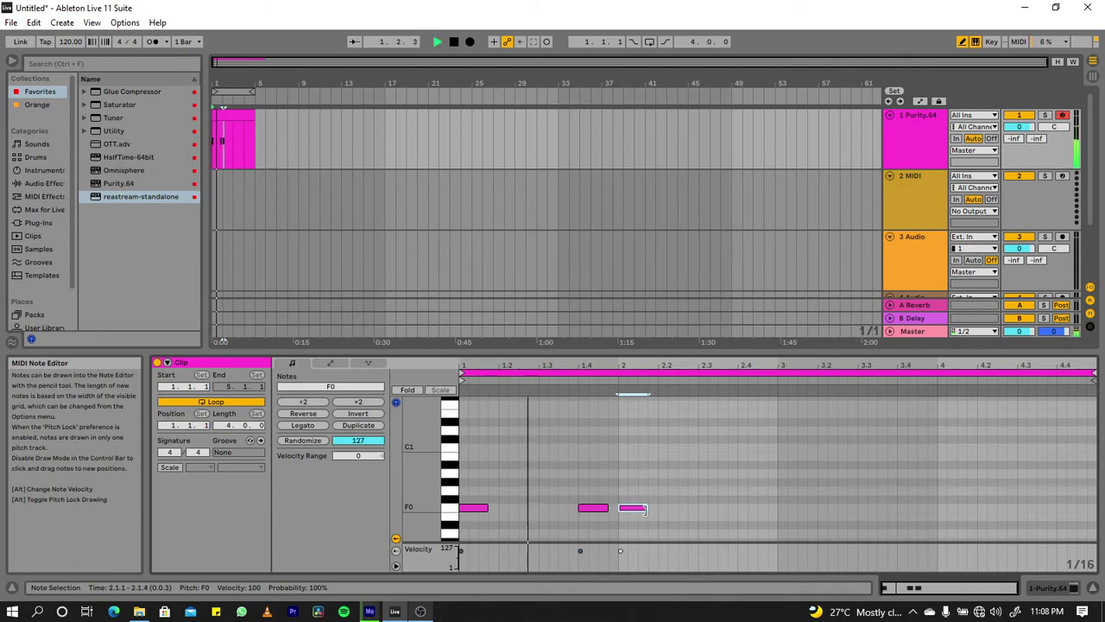
pyautogui.press('space')
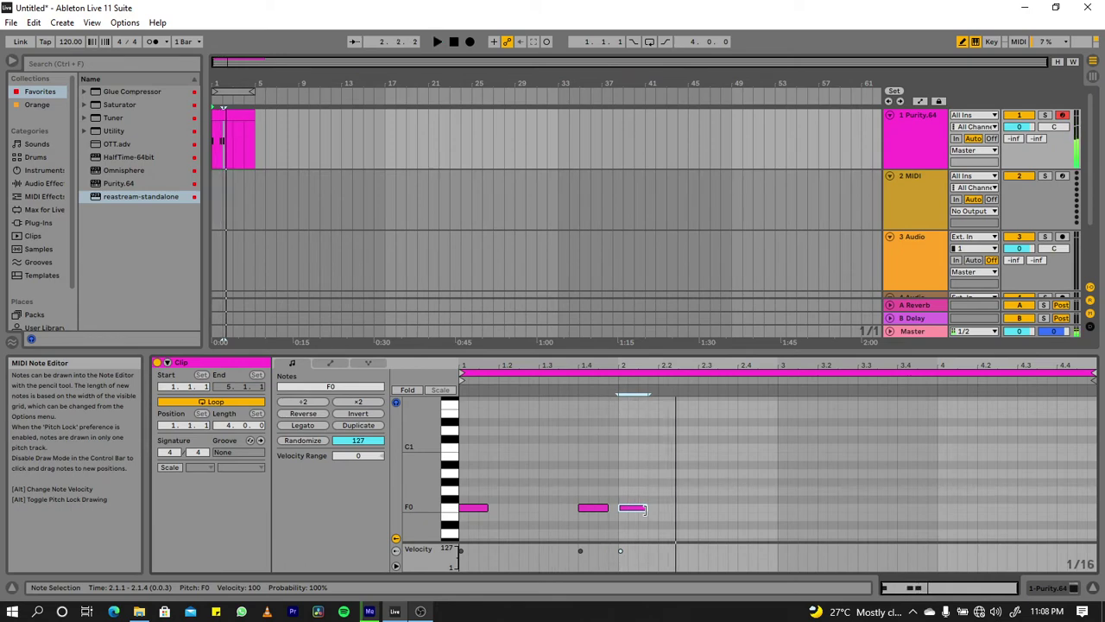
pyautogui.moveTo(644, 509); pyautogui.dragTo(659, 507)
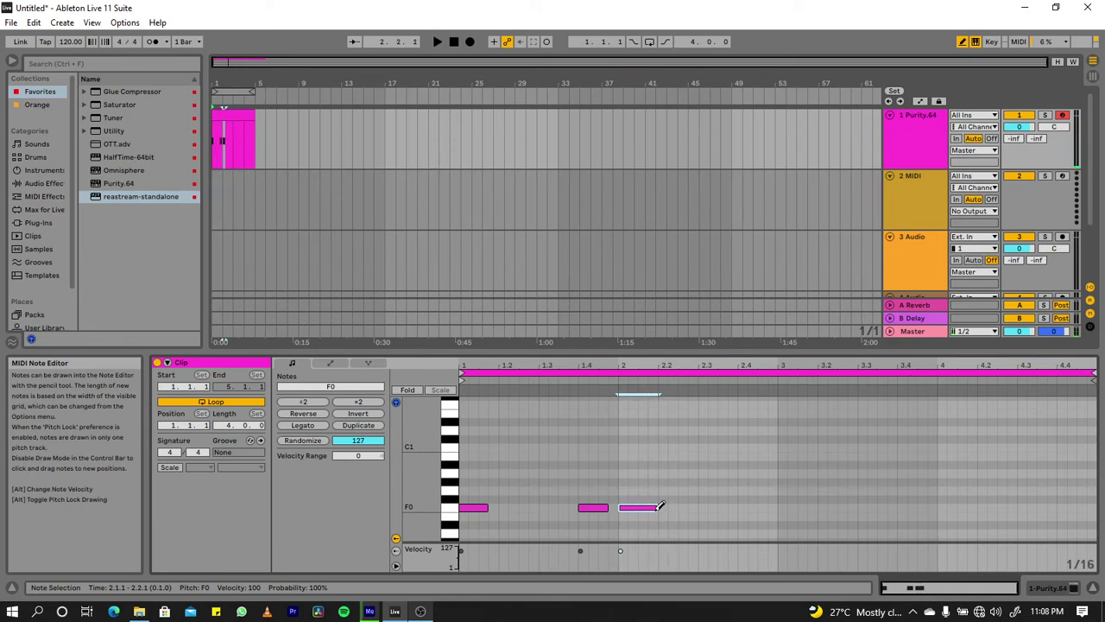
pyautogui.press('space')
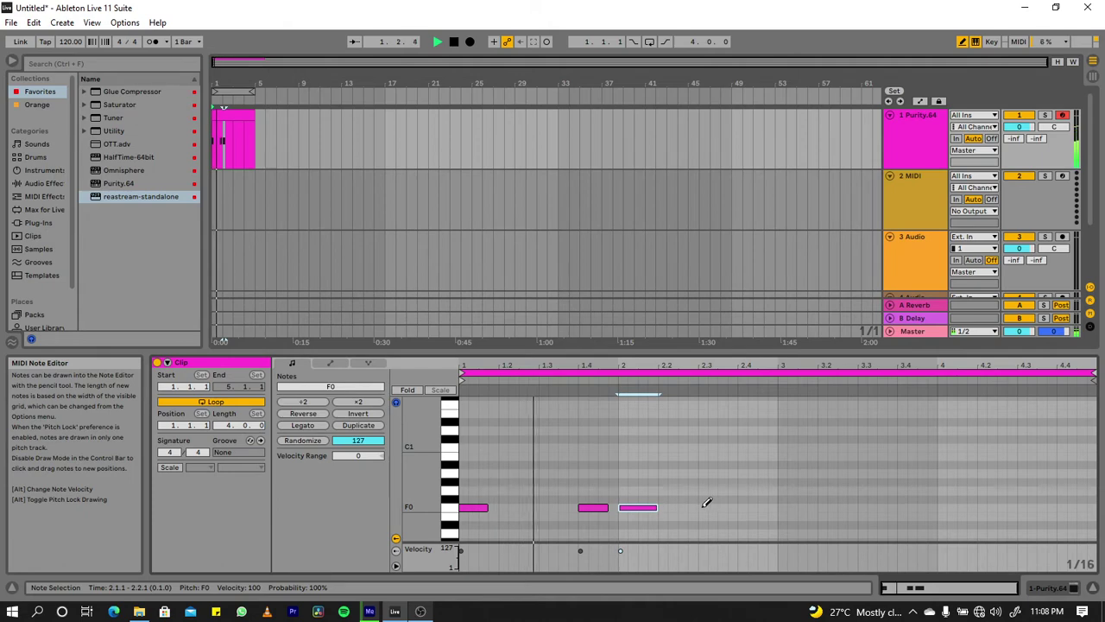
# - Add a three-sixteenth F0 note at 2.2.1 and a one-beat F0 note at 2.3.1
pyautogui.click(702, 507)
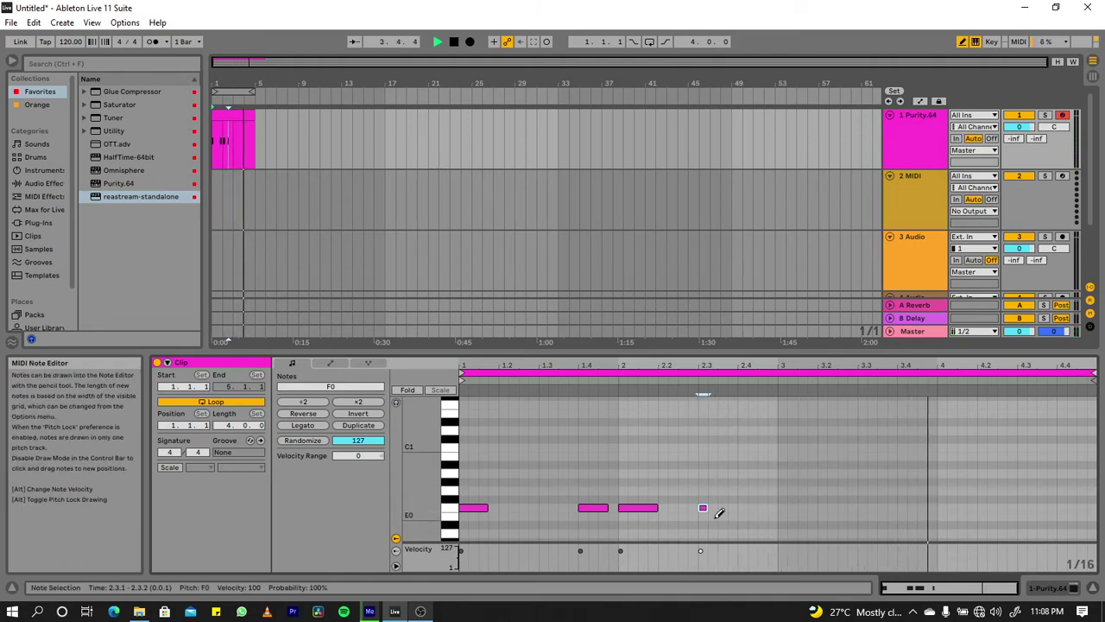
pyautogui.moveTo(703, 507); pyautogui.dragTo(726, 509)
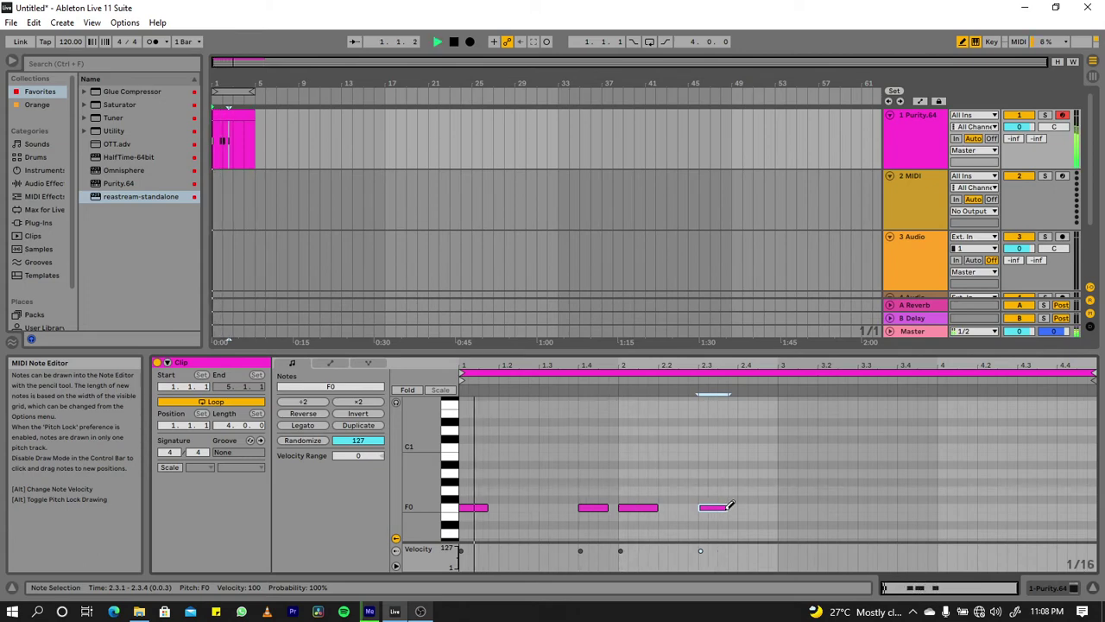
pyautogui.press('Left')
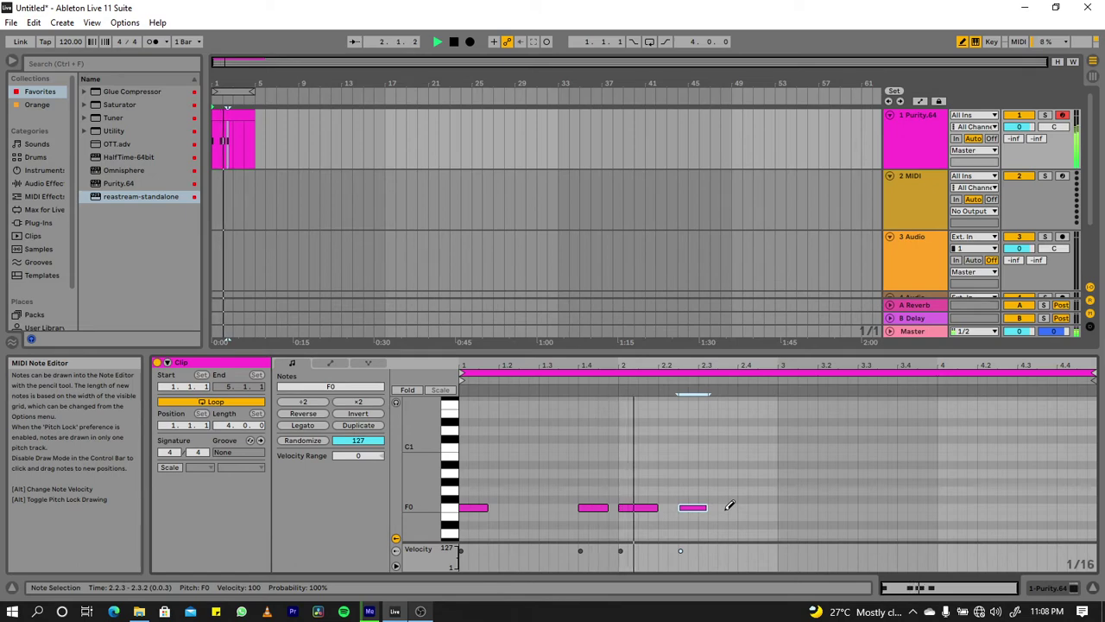
pyautogui.press('Left')
pyautogui.press('Left')
pyautogui.press('Left')
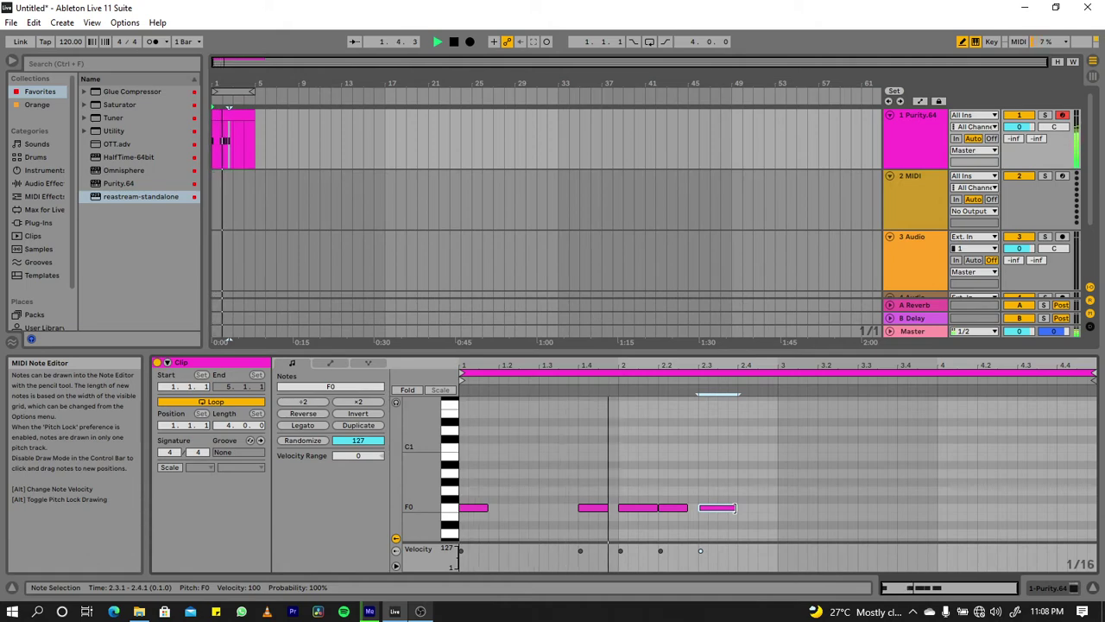
# - Play back the pattern and shorten the F0 note at 2.2.1 to one sixteenth
pyautogui.press('space')
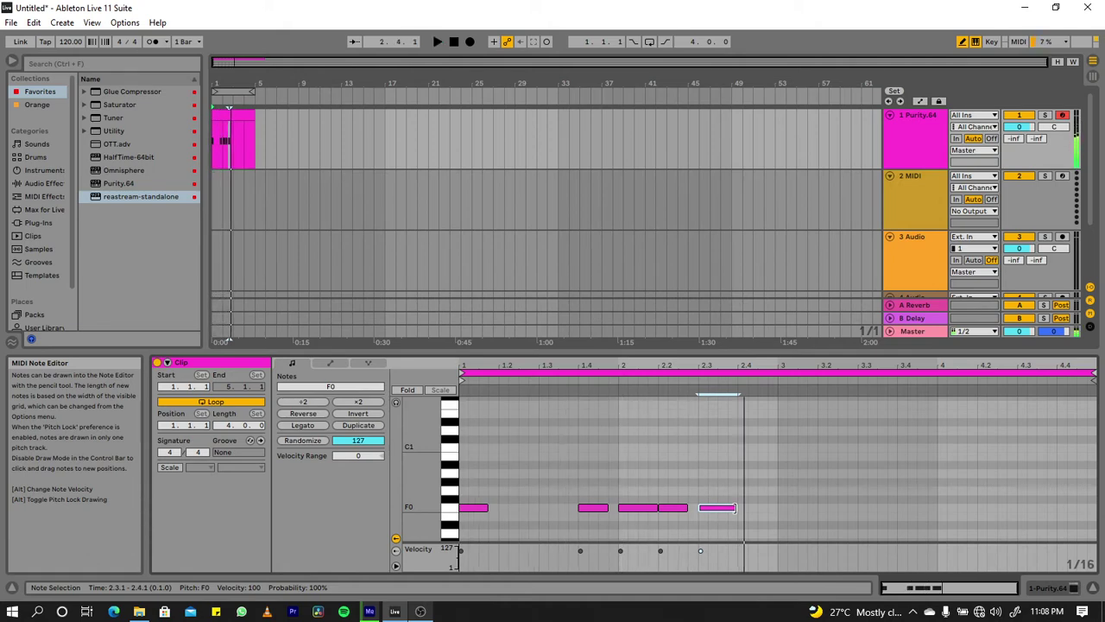
pyautogui.press('space')
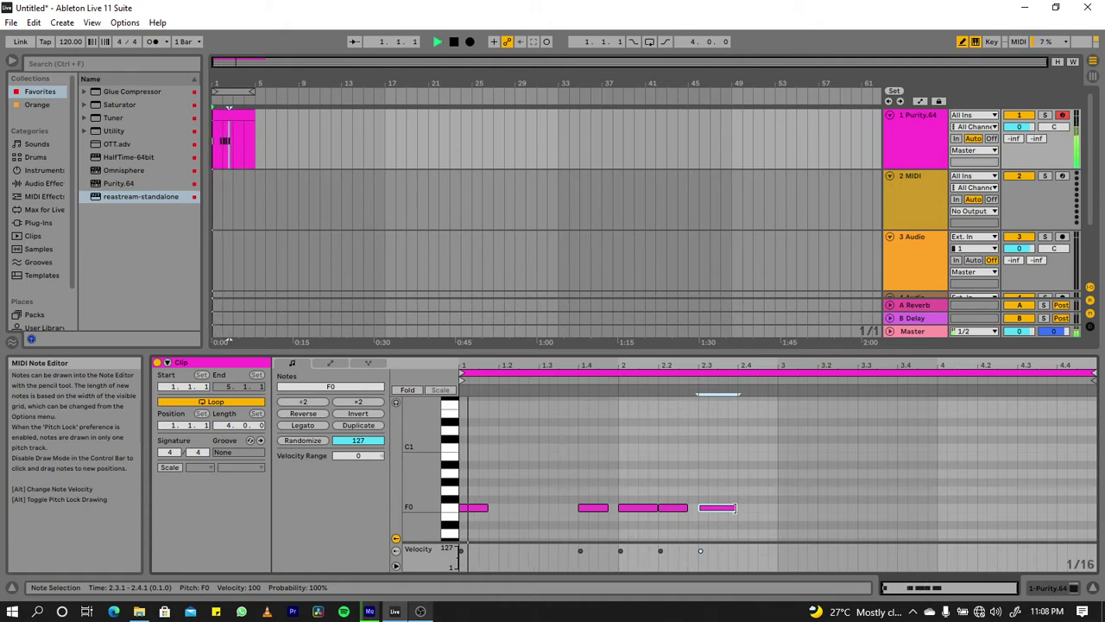
pyautogui.click(682, 503)
pyautogui.press('space')
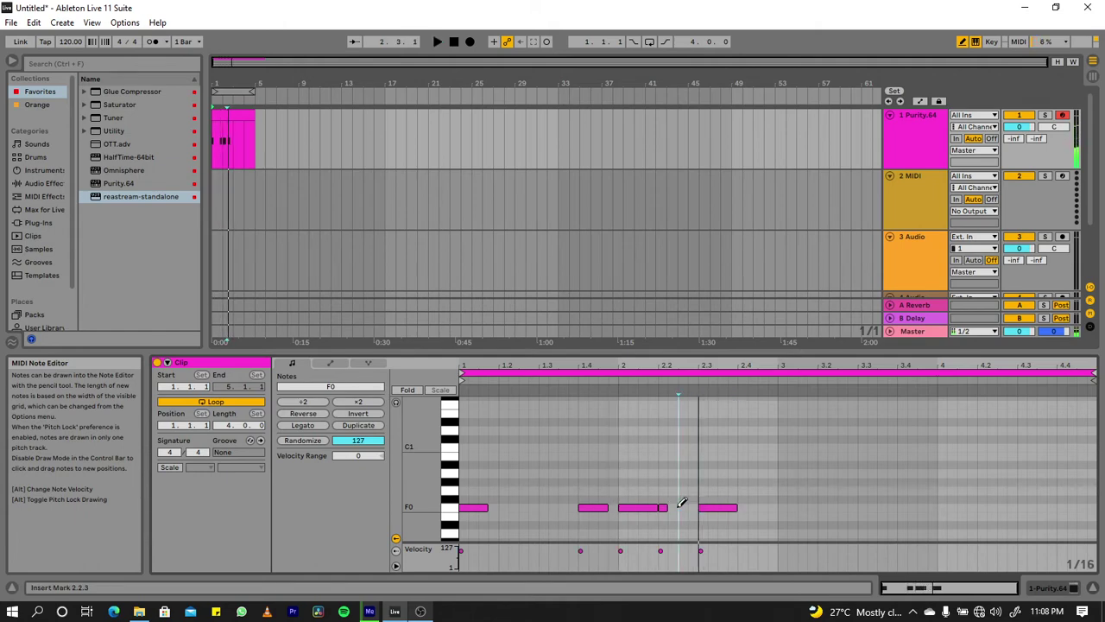
# - Play back the pattern, lengthen the F0 note at 2.2.1 slightly, and move the F0 note at 2.3.1 earlier to 2.2.4
pyautogui.press('space')
pyautogui.click(666, 508)
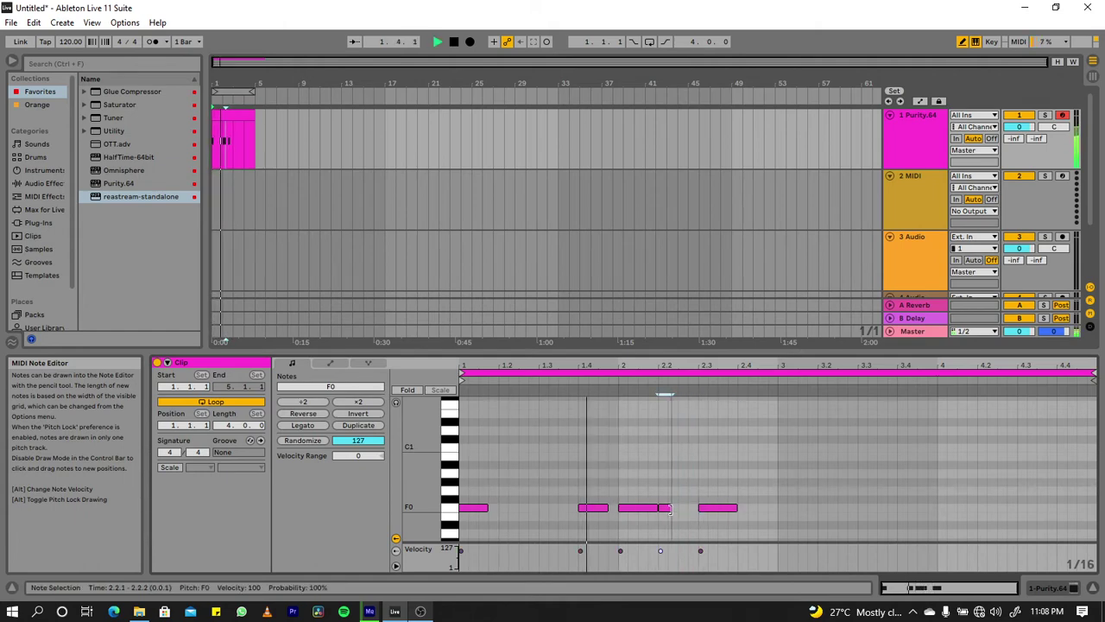
pyautogui.moveTo(669, 508); pyautogui.dragTo(676, 510)
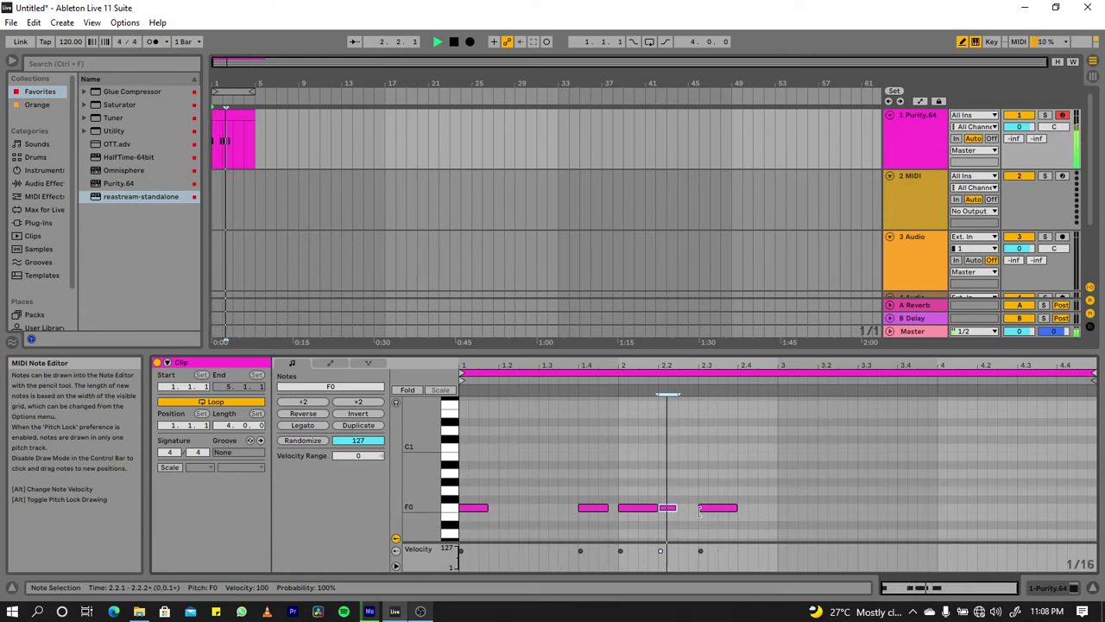
pyautogui.click(700, 509)
pyautogui.press('space')
pyautogui.press('Left')
pyautogui.press('Left')
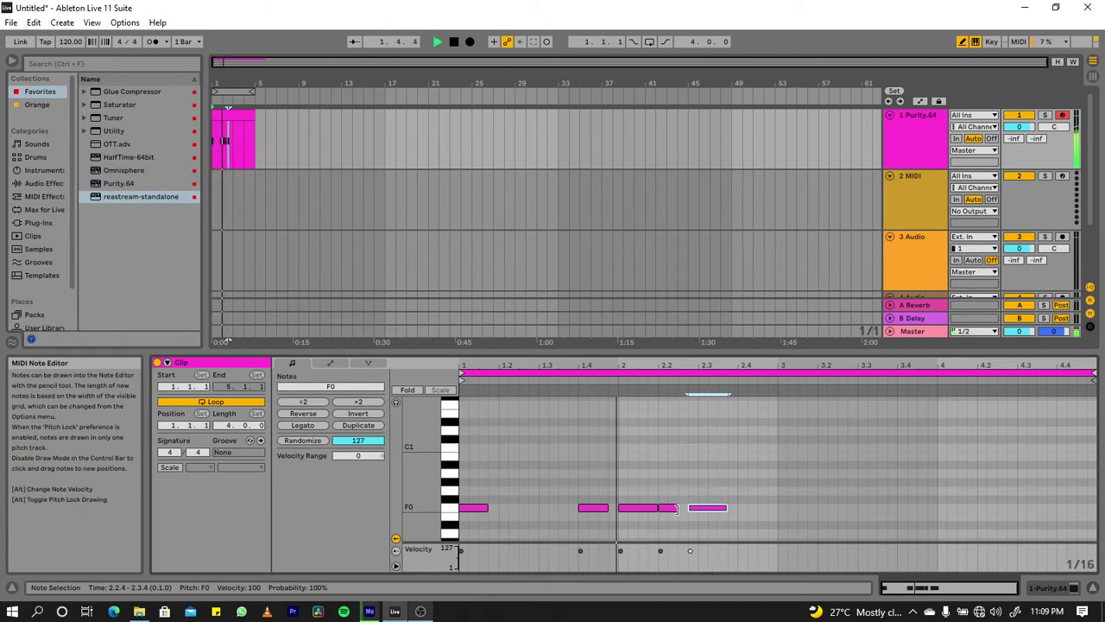
# - Extend the F0 note at 2.2.1 to three sixteenths and the F0 note at 2.2.4 to five sixteenths
pyautogui.moveTo(677, 508); pyautogui.dragTo(687, 508)
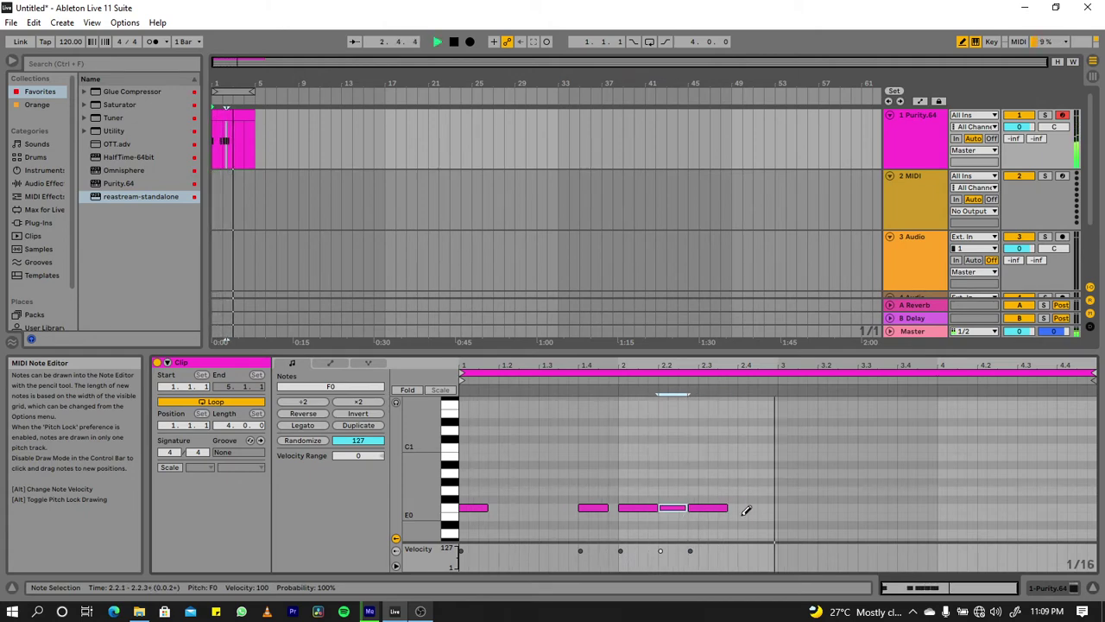
pyautogui.moveTo(727, 508); pyautogui.dragTo(737, 508)
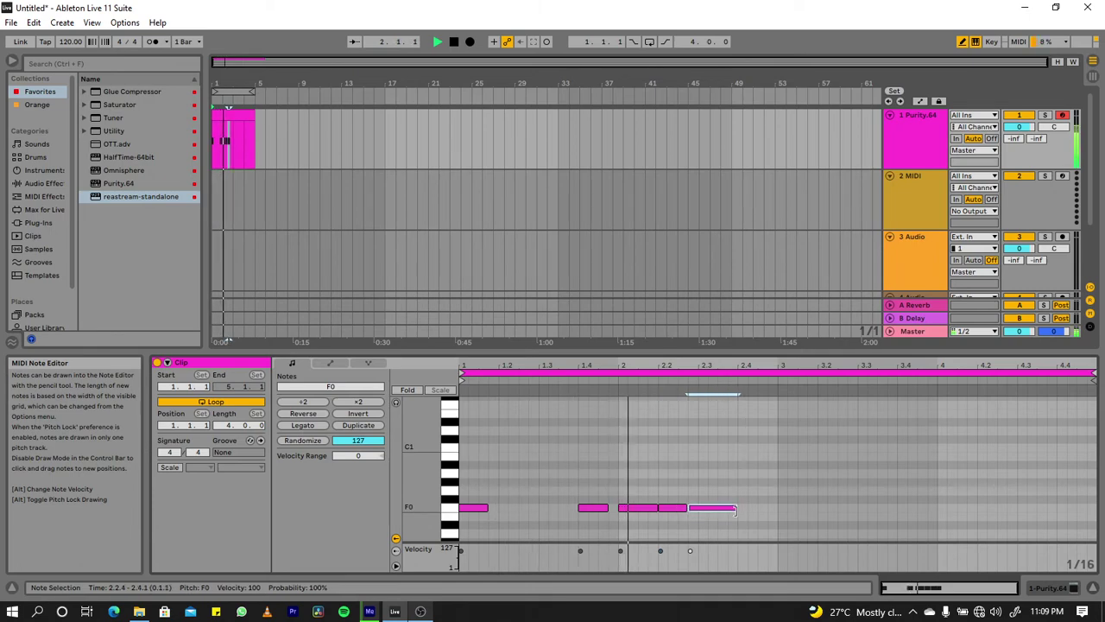
pyautogui.click(785, 486)
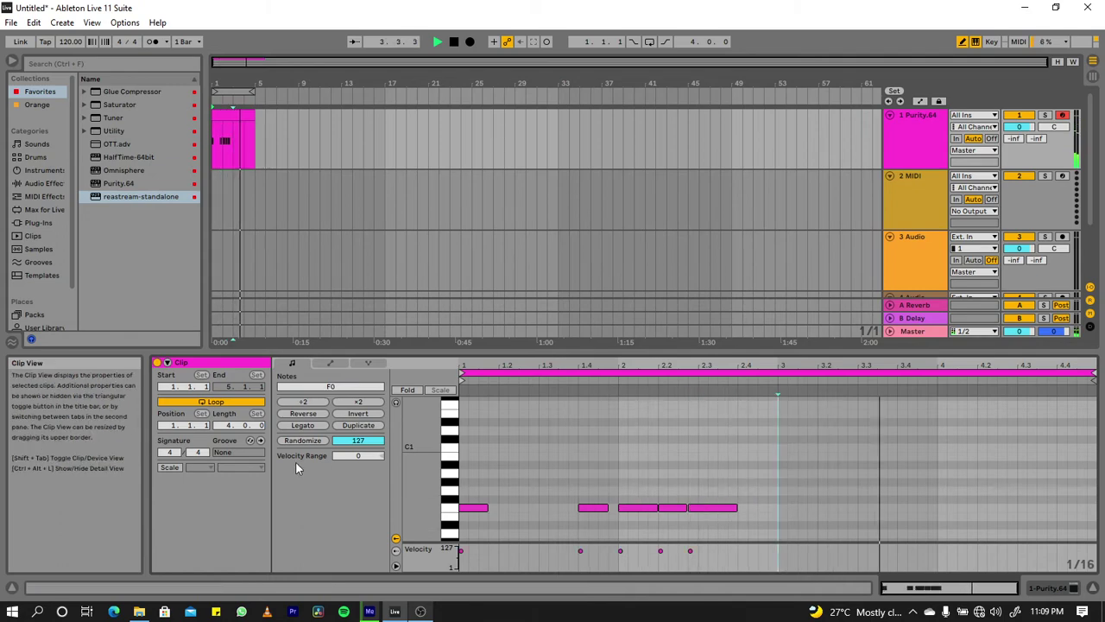
# - Stop playback and enable scale highlighting for the clip, set to F Minor
pyautogui.press('space')
pyautogui.click(165, 467)
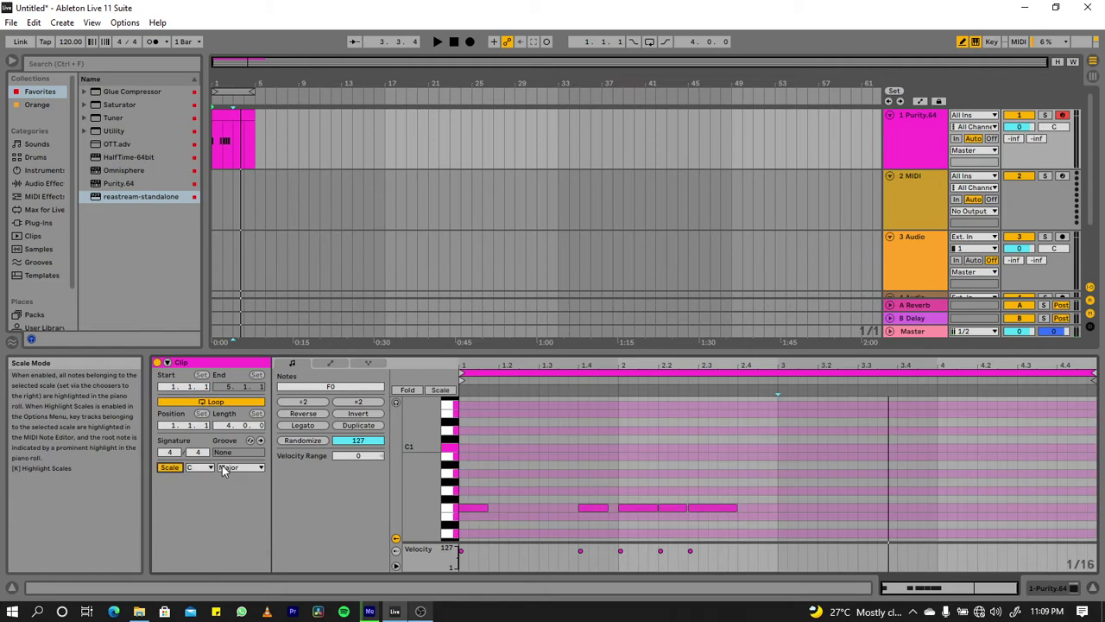
pyautogui.click(232, 466)
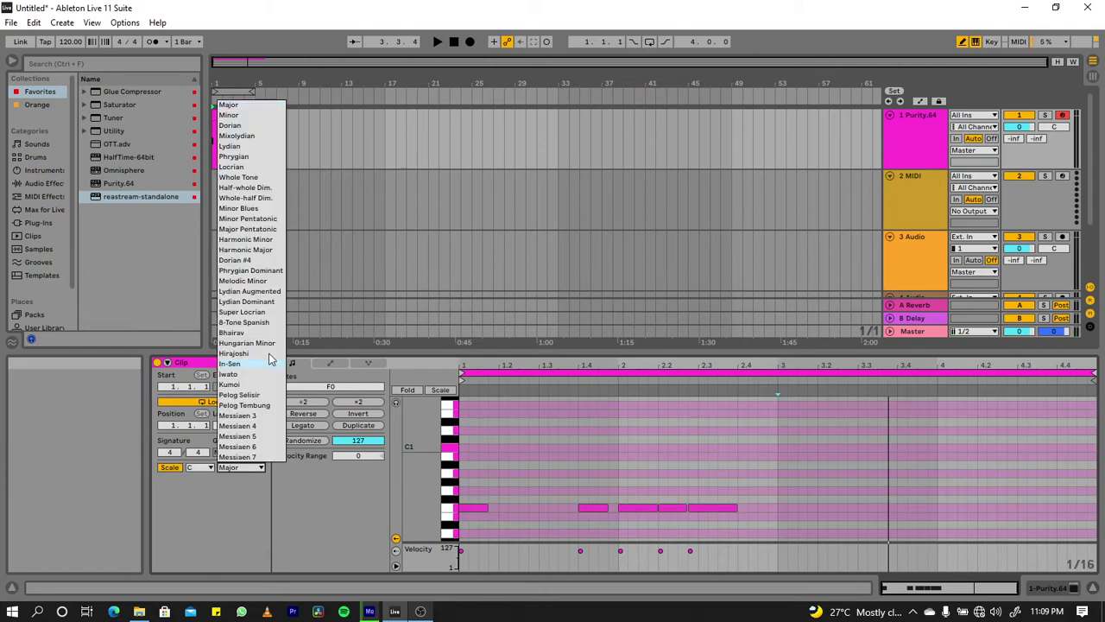
pyautogui.click(228, 116)
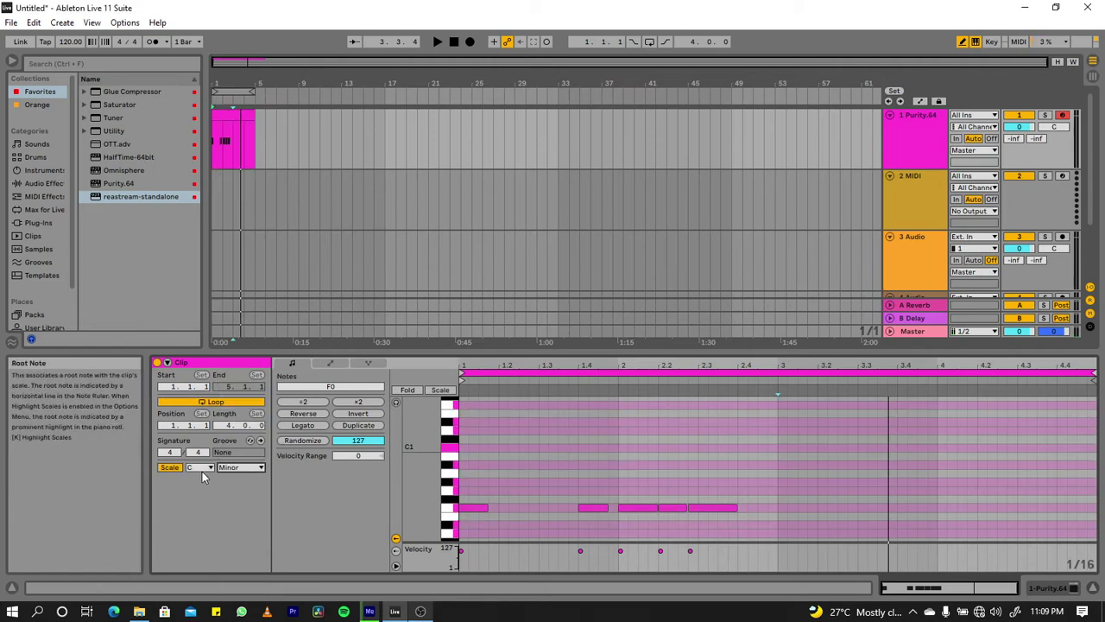
pyautogui.click(202, 468)
pyautogui.click(196, 530)
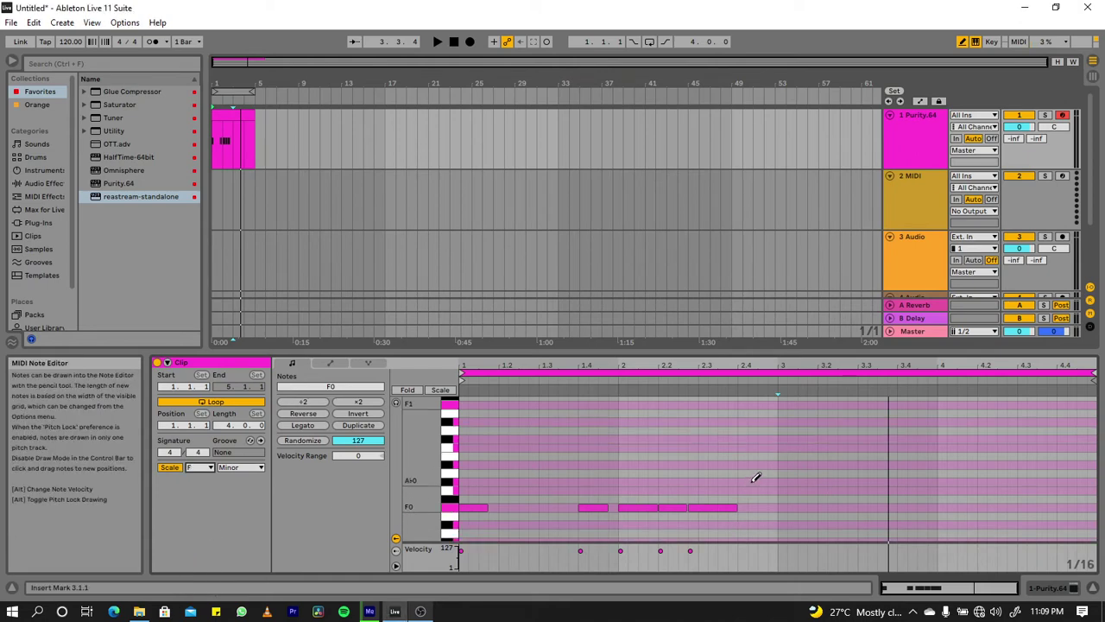
# - Add a one-beat A♭0 note at 3.1.1 and play back the clip
pyautogui.click(782, 480)
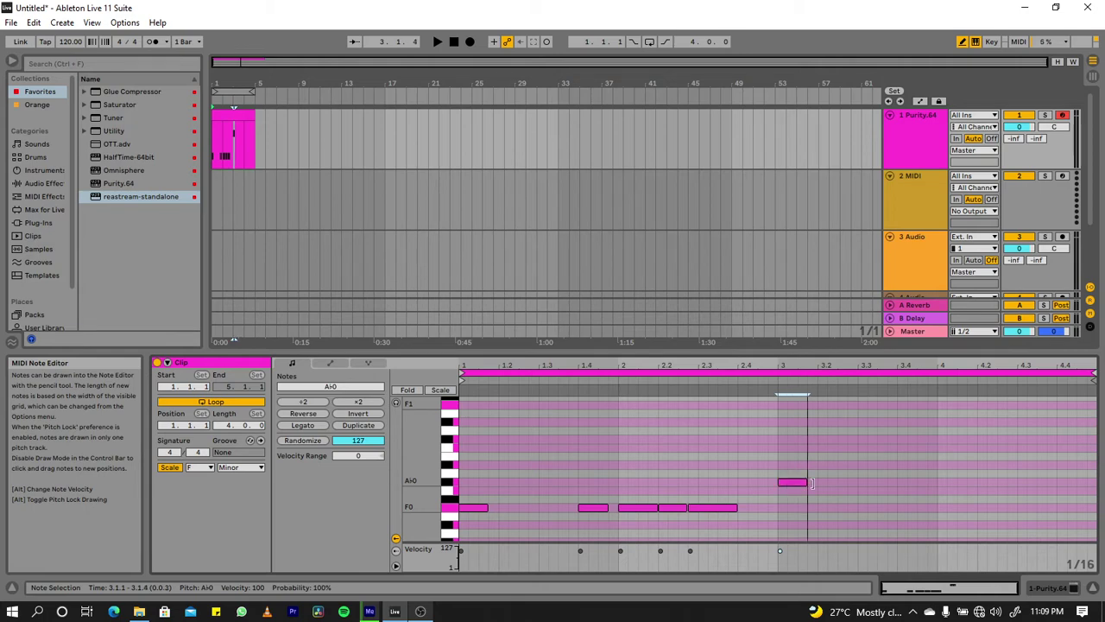
pyautogui.moveTo(812, 483); pyautogui.dragTo(815, 482)
pyautogui.press('space')
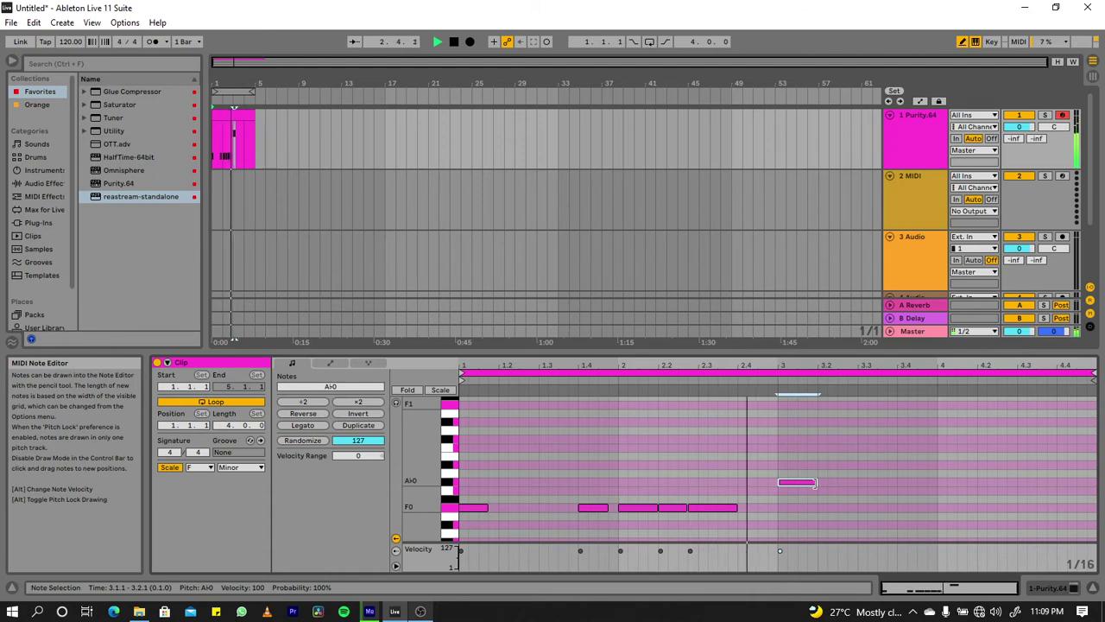
pyautogui.press('space')
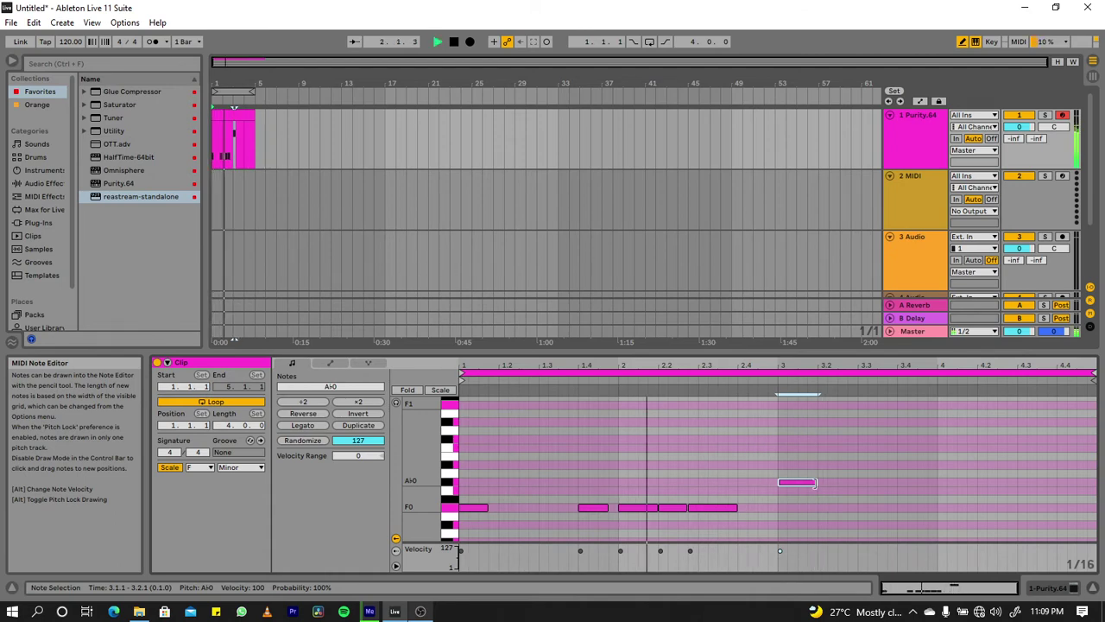
# - Move the A♭0 note earlier so it starts at 2.4.1
pyautogui.press('Left')
pyautogui.press('Left')
pyautogui.press('Left')
pyautogui.press('Left')
pyautogui.press('Left')
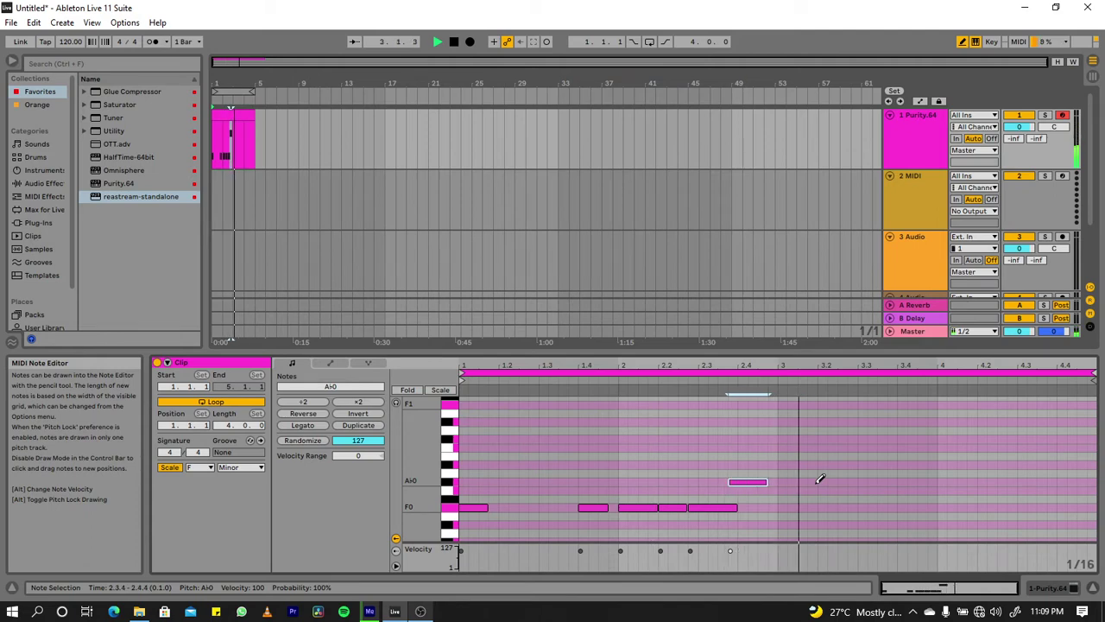
pyautogui.press('Right')
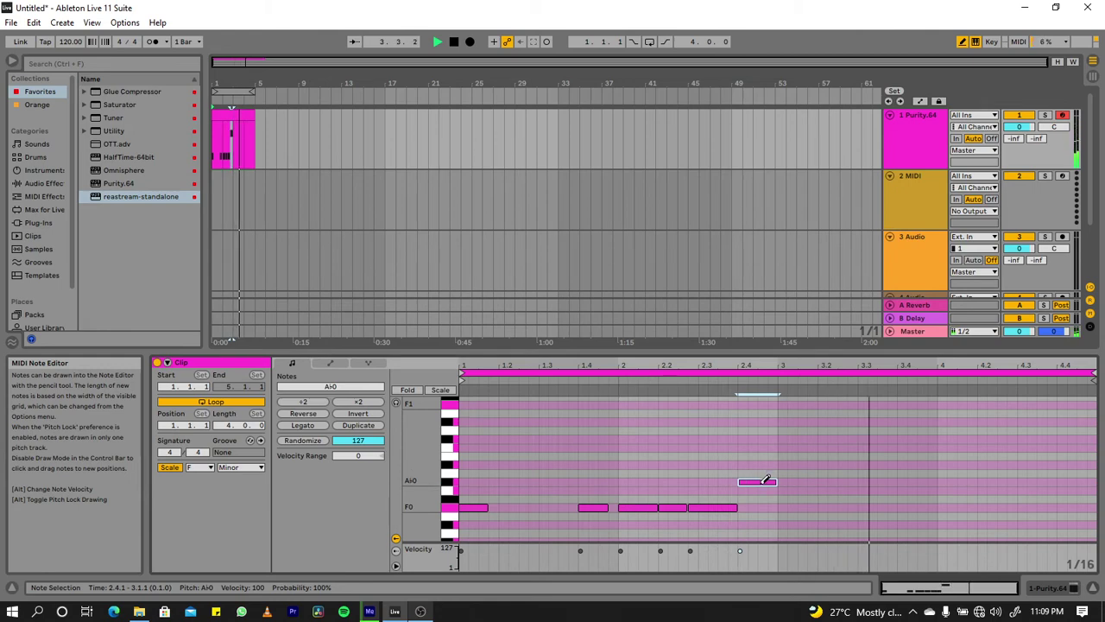
# - Shorten the A♭0 note to two sixteenths, add a two-sixteenth B♭0 note at 2.4.3, and play back the clip
pyautogui.moveTo(764, 479); pyautogui.dragTo(767, 481)
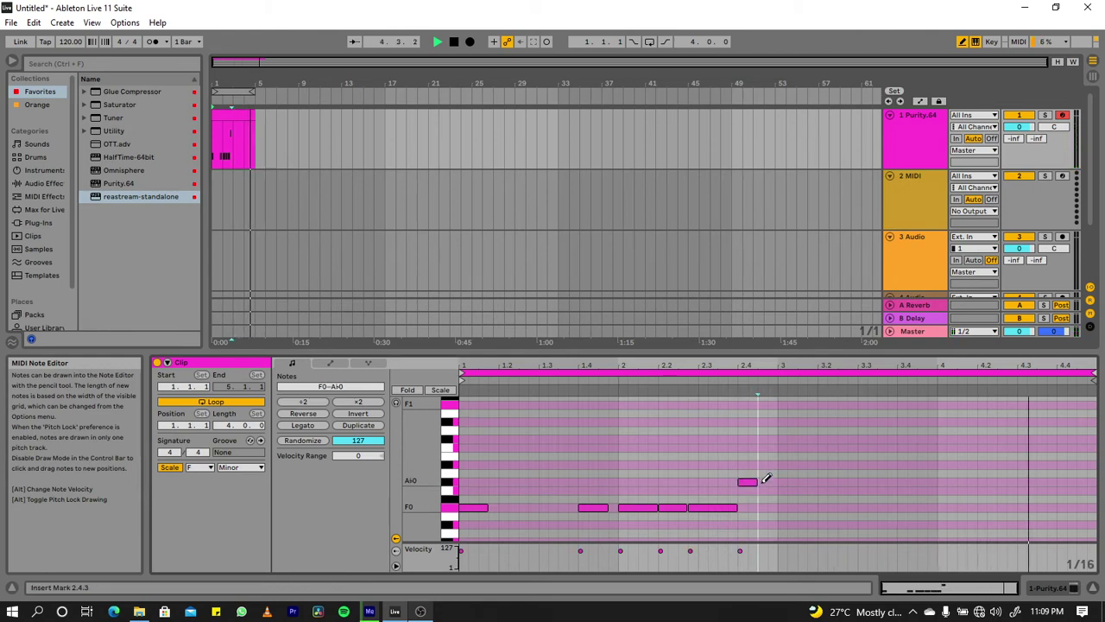
pyautogui.click(763, 464)
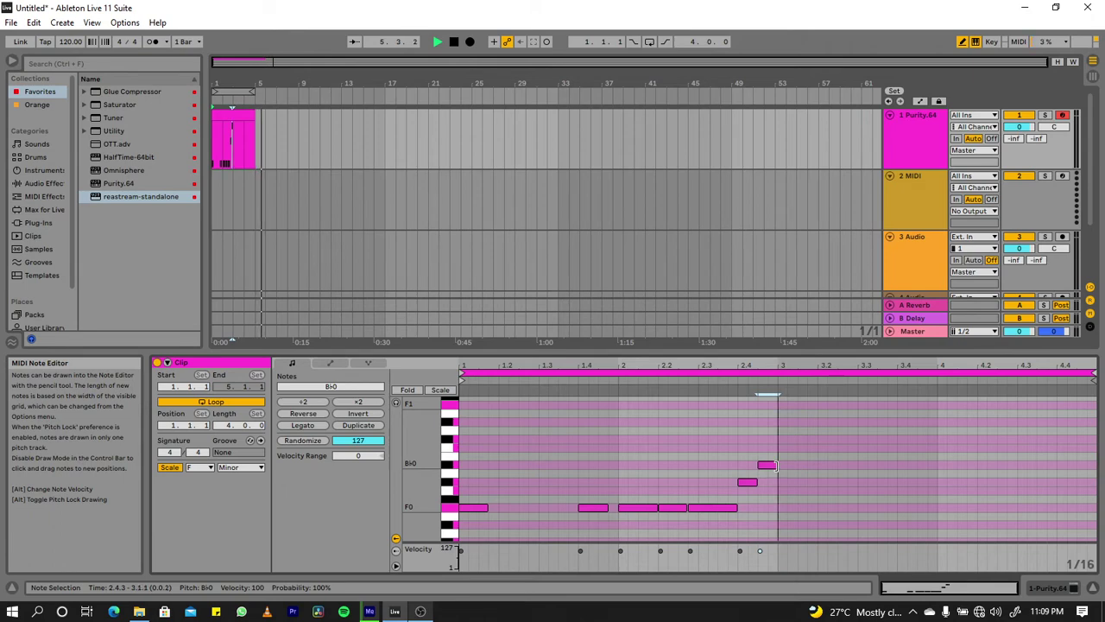
pyautogui.press('space')
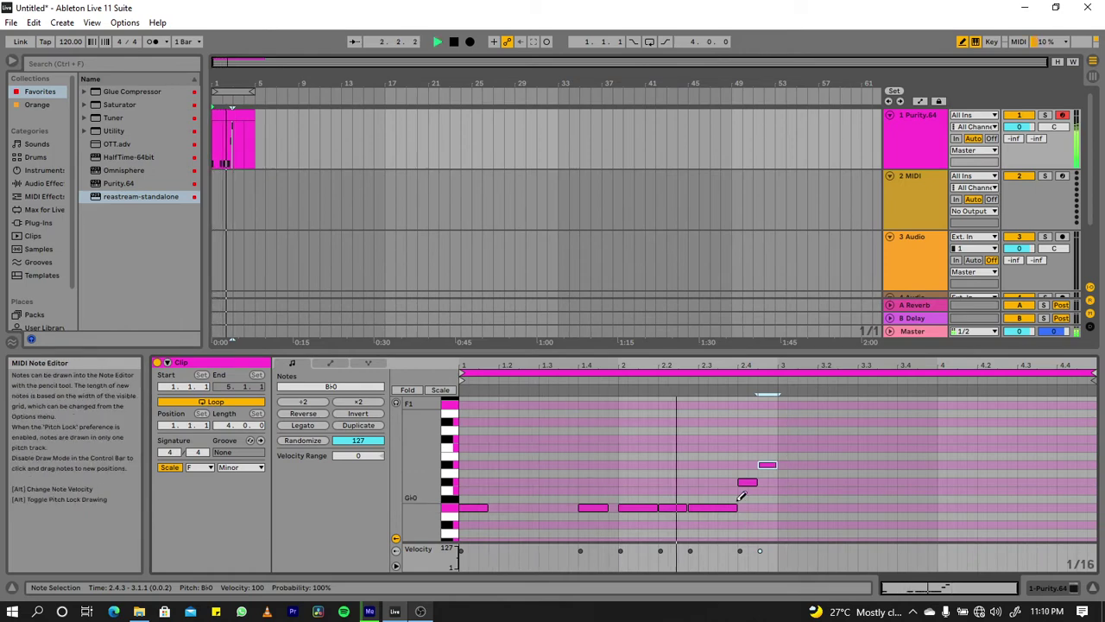
# - Move the A♭0 note to 2.3.4 and lengthen it to three sixteenths
pyautogui.click(746, 482)
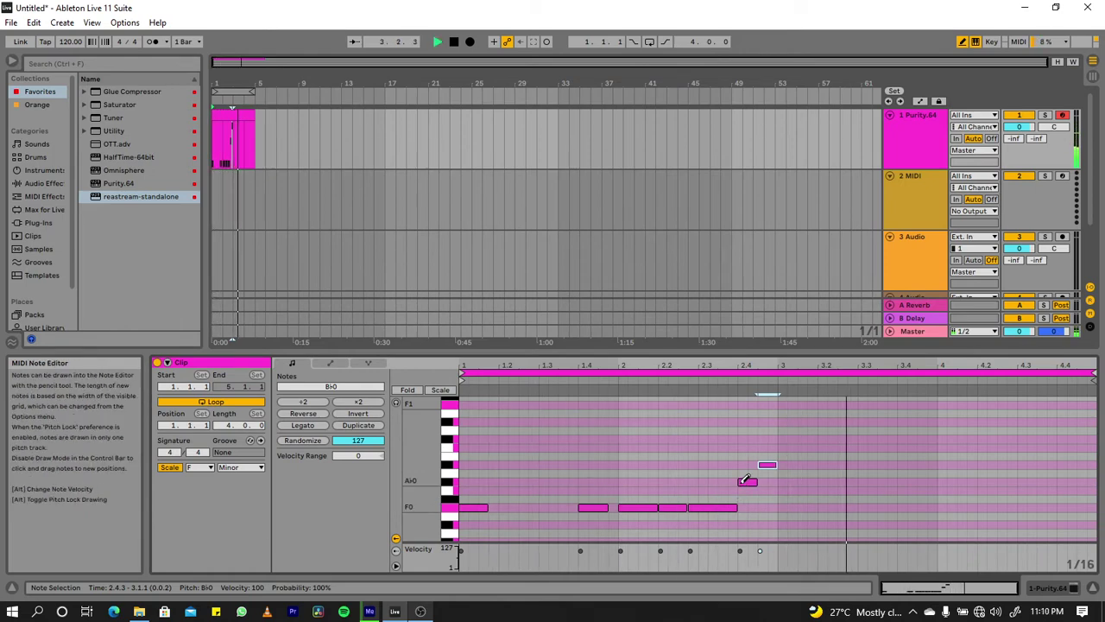
pyautogui.moveTo(747, 482); pyautogui.dragTo(737, 482)
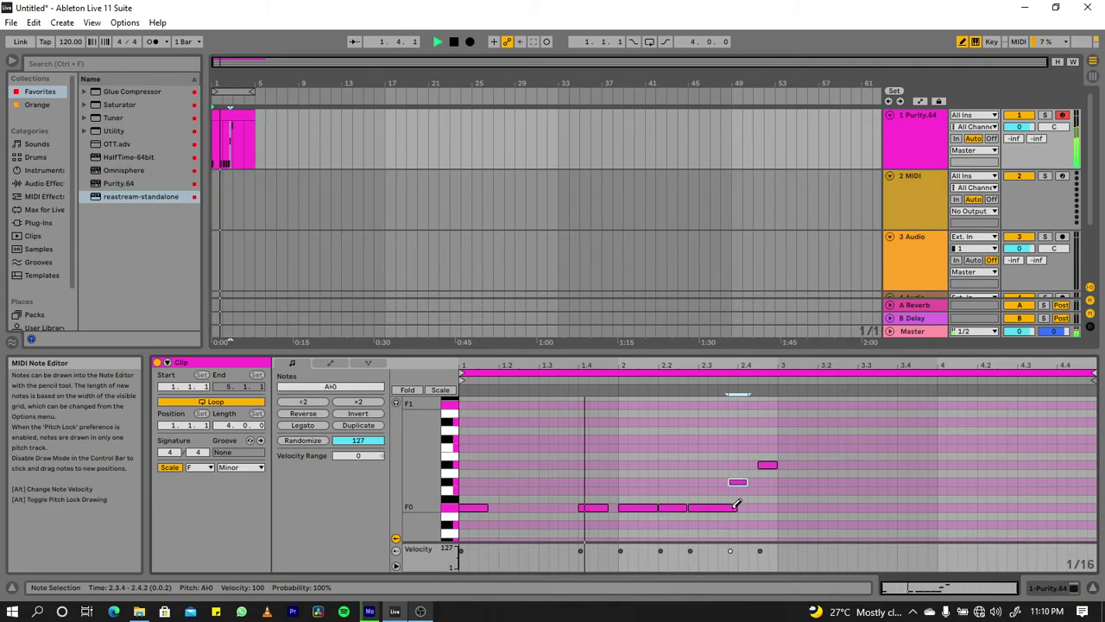
pyautogui.moveTo(748, 482); pyautogui.dragTo(754, 484)
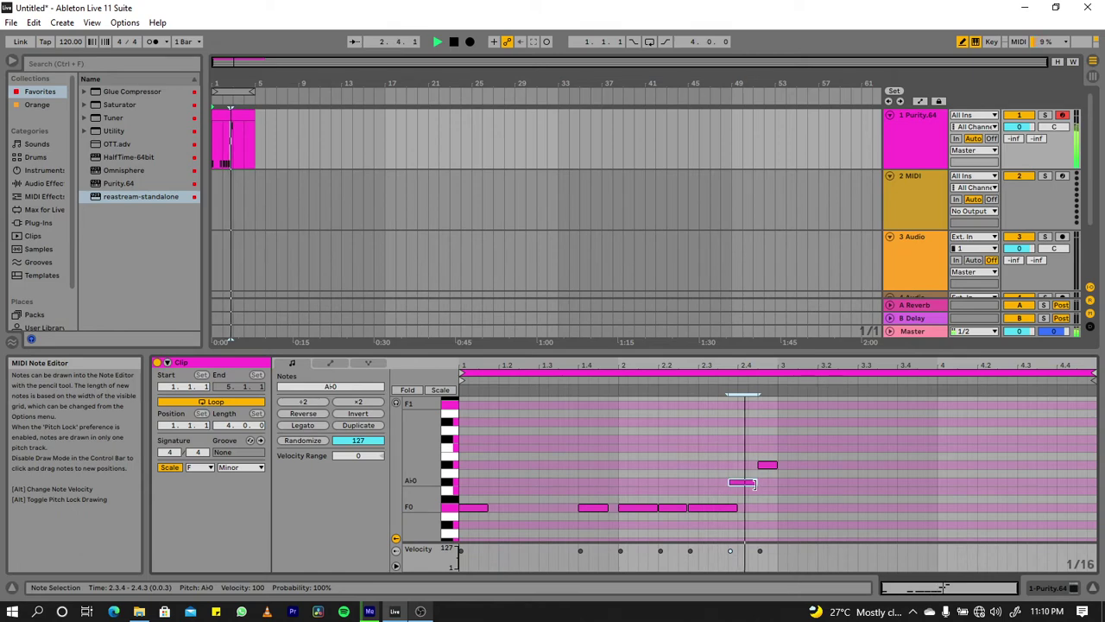
# - Move the B♭0 note to 2.4.2 and lengthen it to three sixteenths, ending at 3.1.1
pyautogui.click(762, 465)
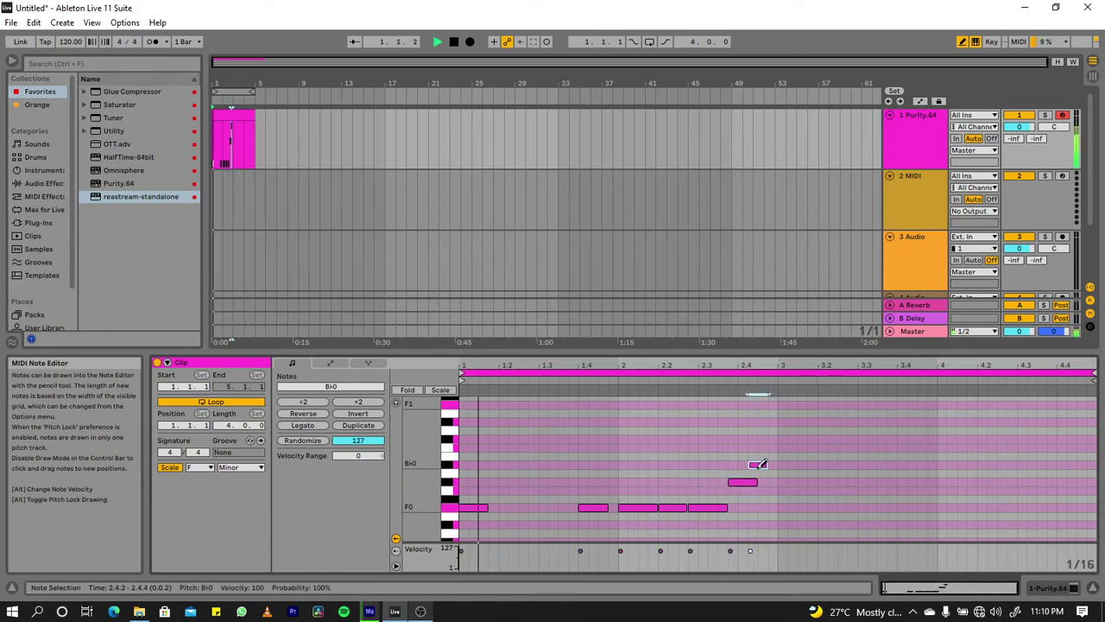
pyautogui.press('Left')
pyautogui.moveTo(765, 466); pyautogui.dragTo(777, 467)
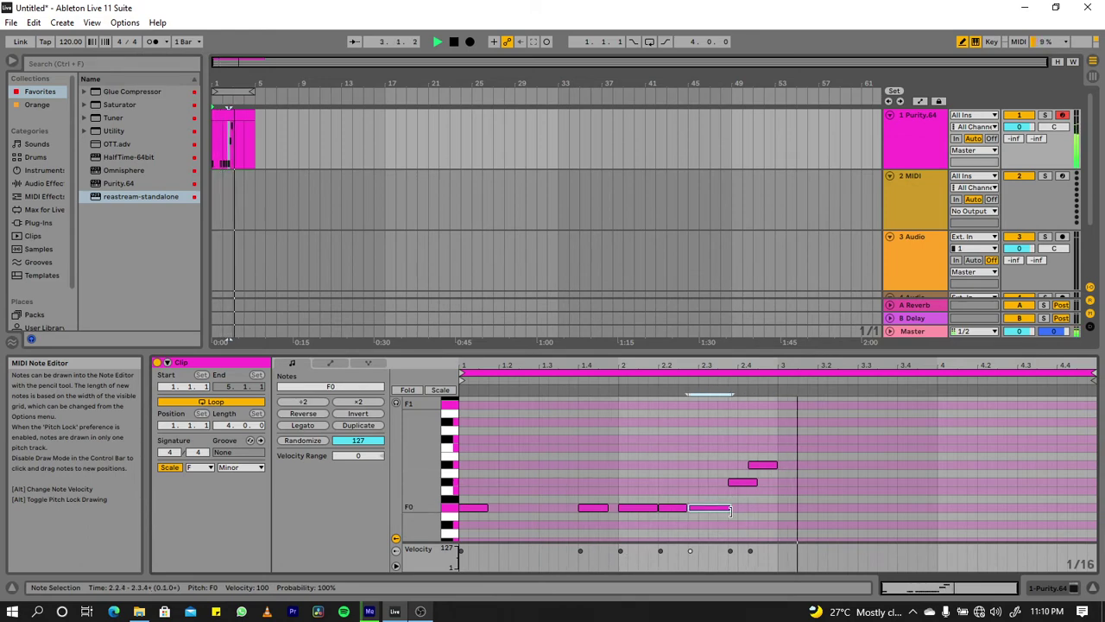
# - Trim the F0 note at 2.2.4 to one beat and the A♭0 note at 2.3.4 to two sixteenths
pyautogui.moveTo(730, 510); pyautogui.dragTo(735, 511)
pyautogui.press('space')
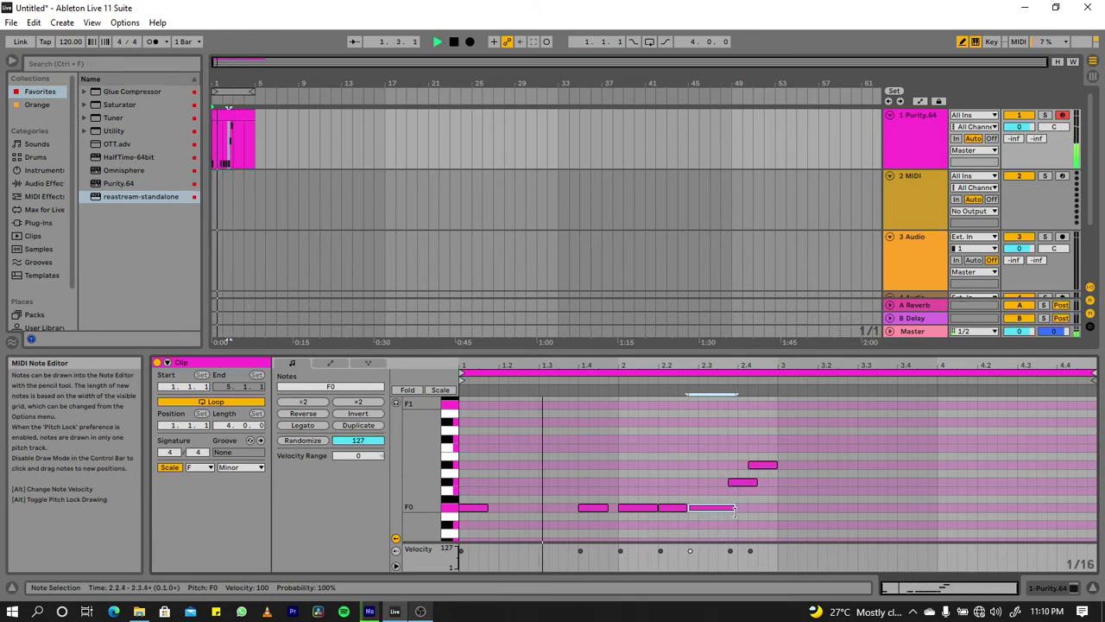
pyautogui.click(732, 507)
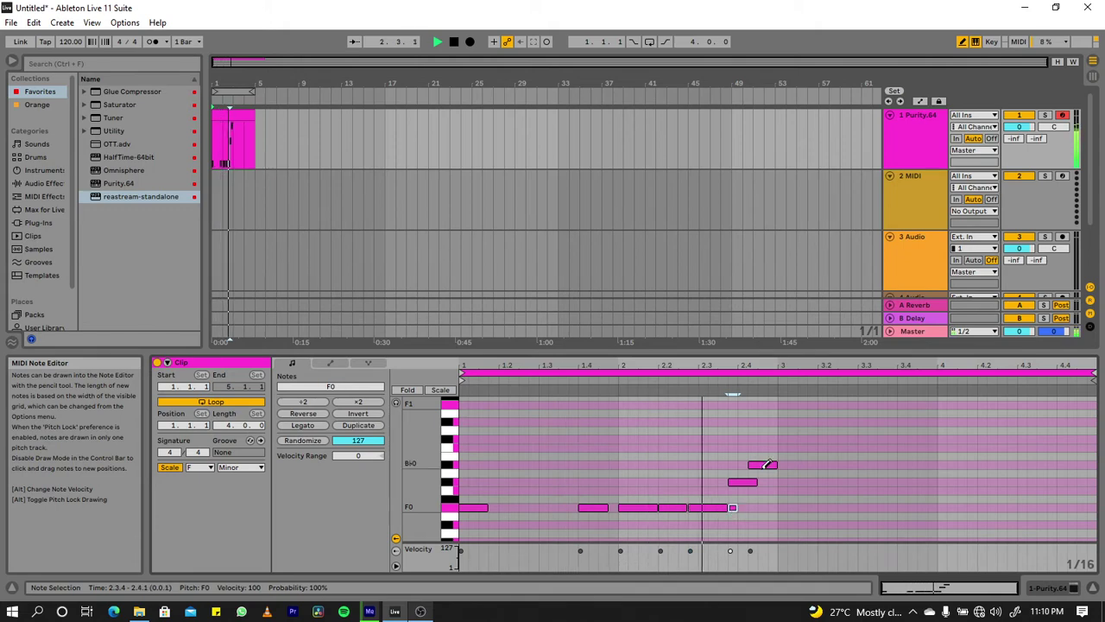
pyautogui.click(735, 508)
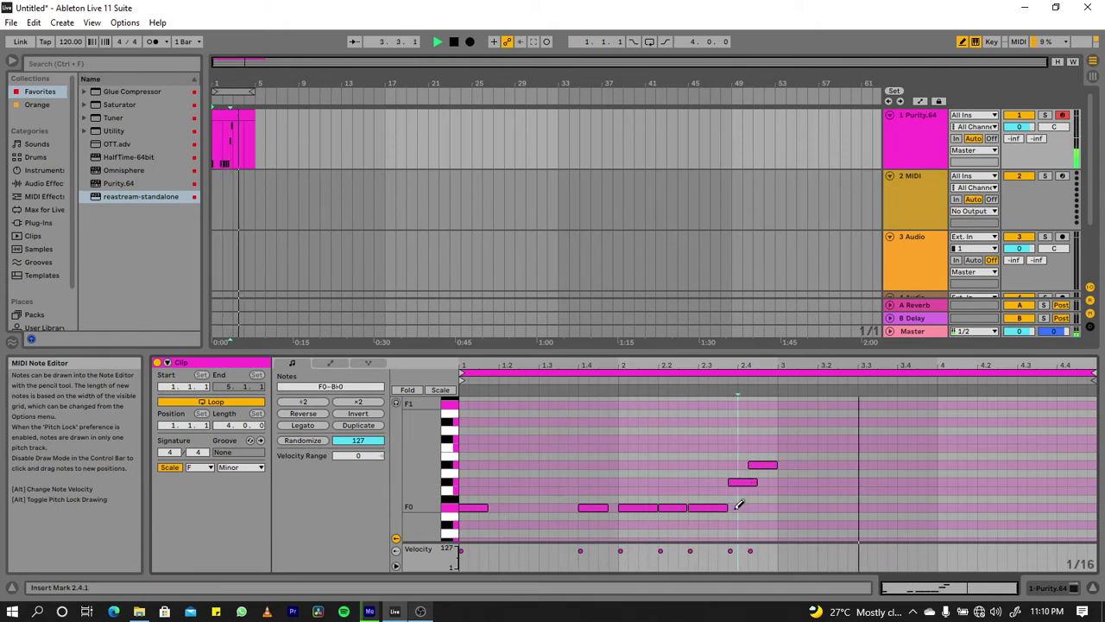
pyautogui.click(754, 481)
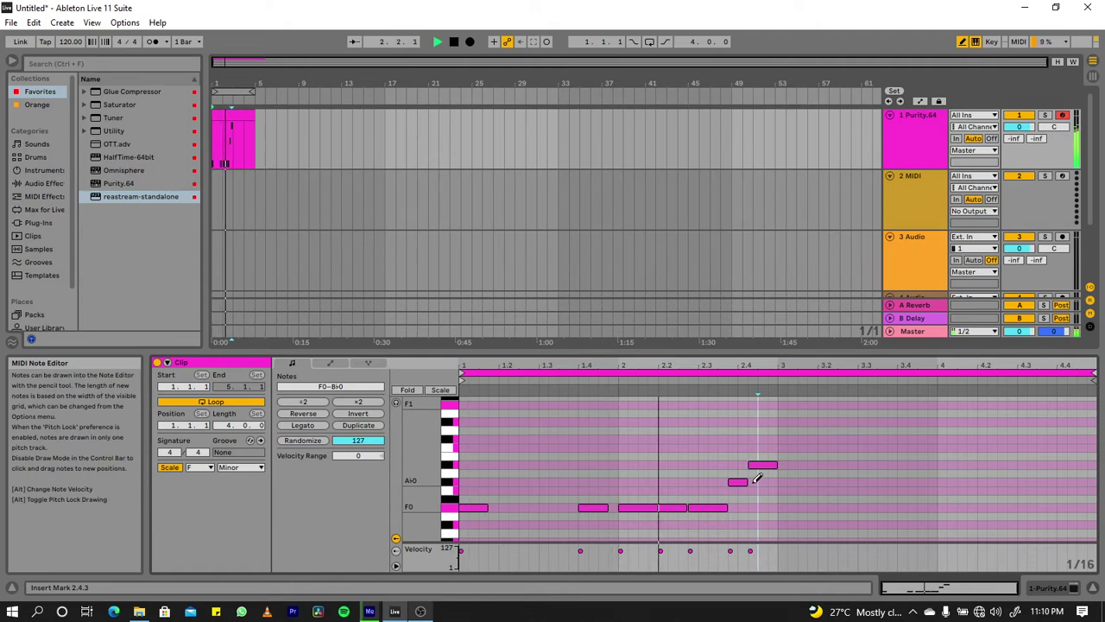
# - Duplicate the entire two-bar pattern to 3.1.1 and transpose the copy up one octave
pyautogui.hotkey('ctrl', 'a')
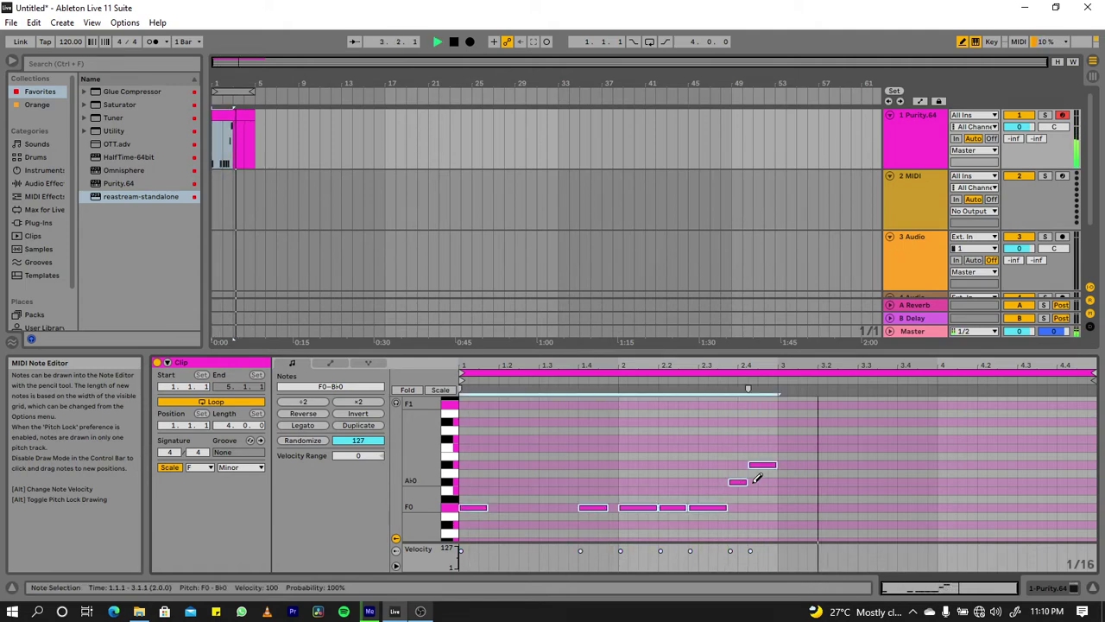
pyautogui.hotkey('ctrl', 'd')
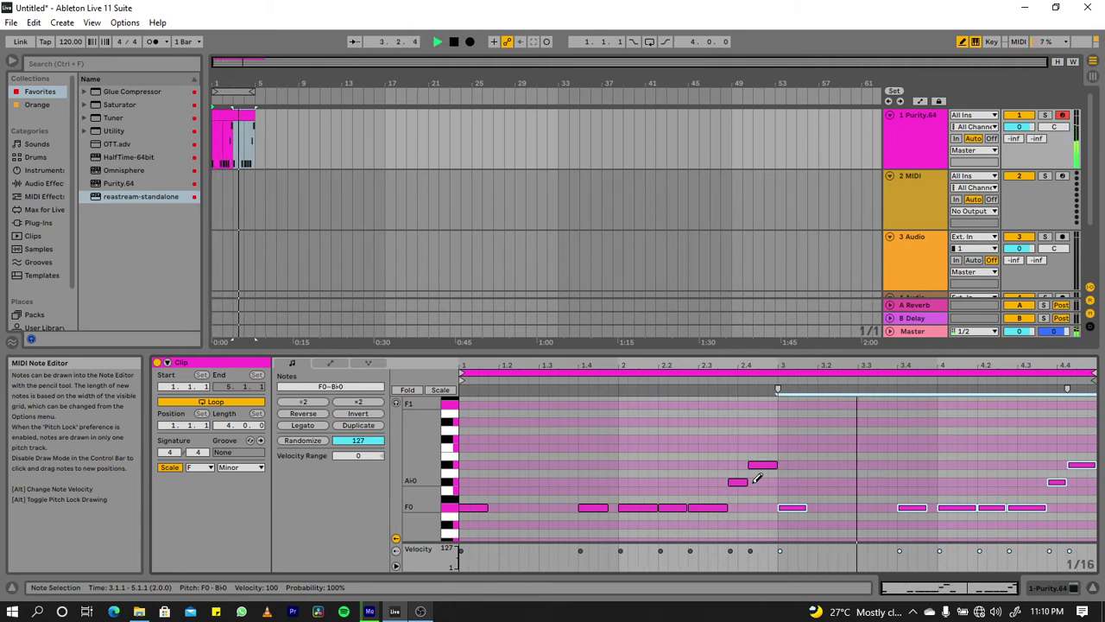
pyautogui.hotkey('shift', 'Up')
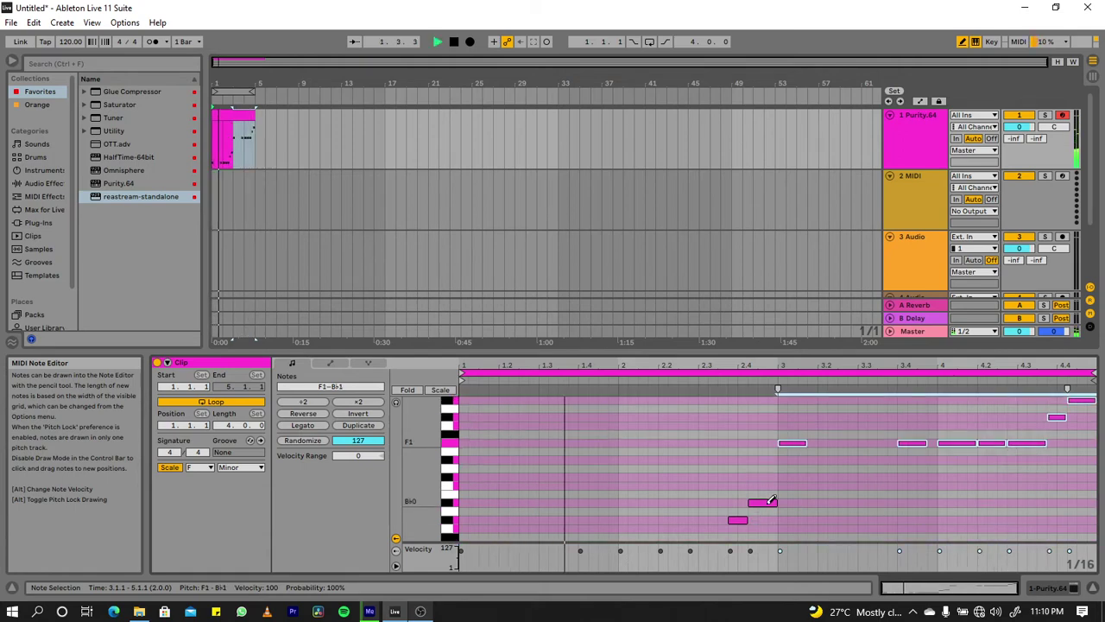
# - Shorten the B♭0 note at 2.4.2 to two sixteenths and add a one-sixteenth A♭0 note at 2.4.4
pyautogui.click(770, 501)
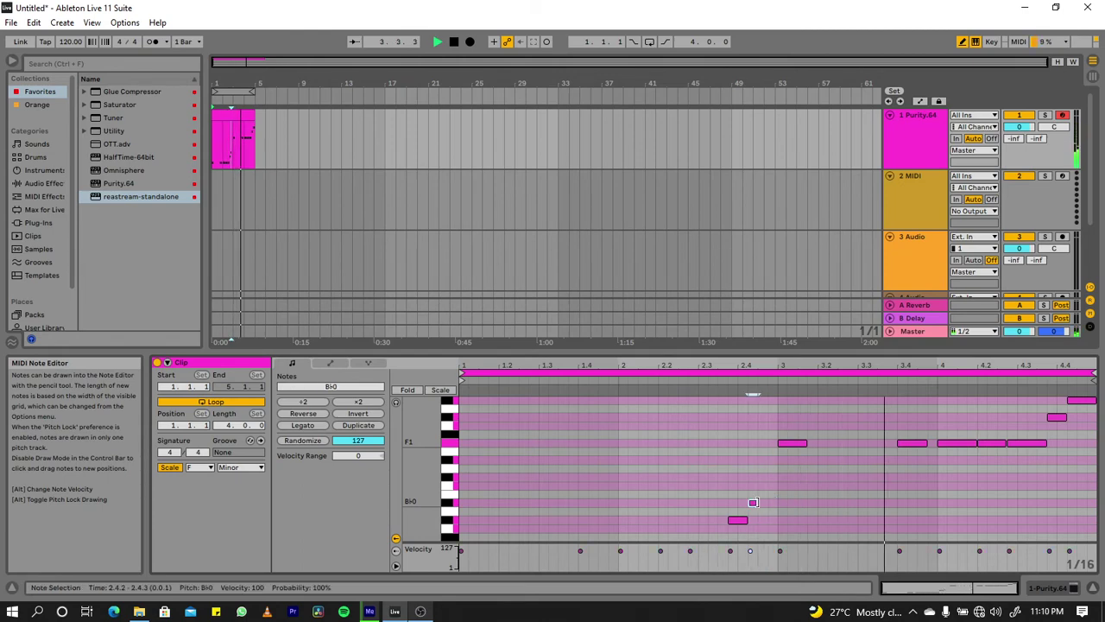
pyautogui.click(769, 500)
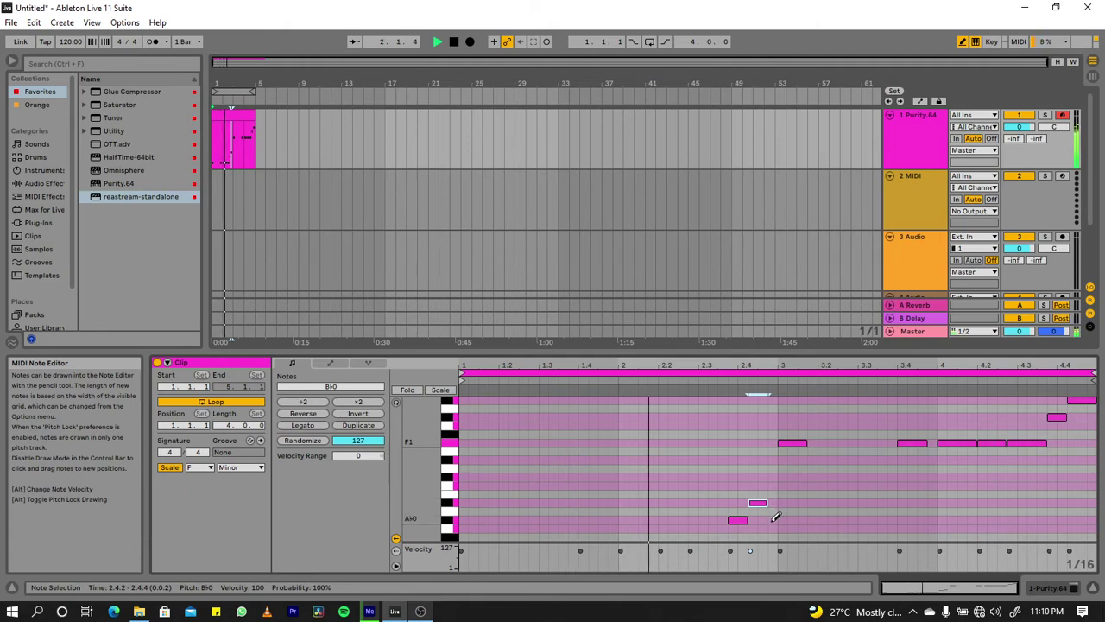
pyautogui.click(772, 519)
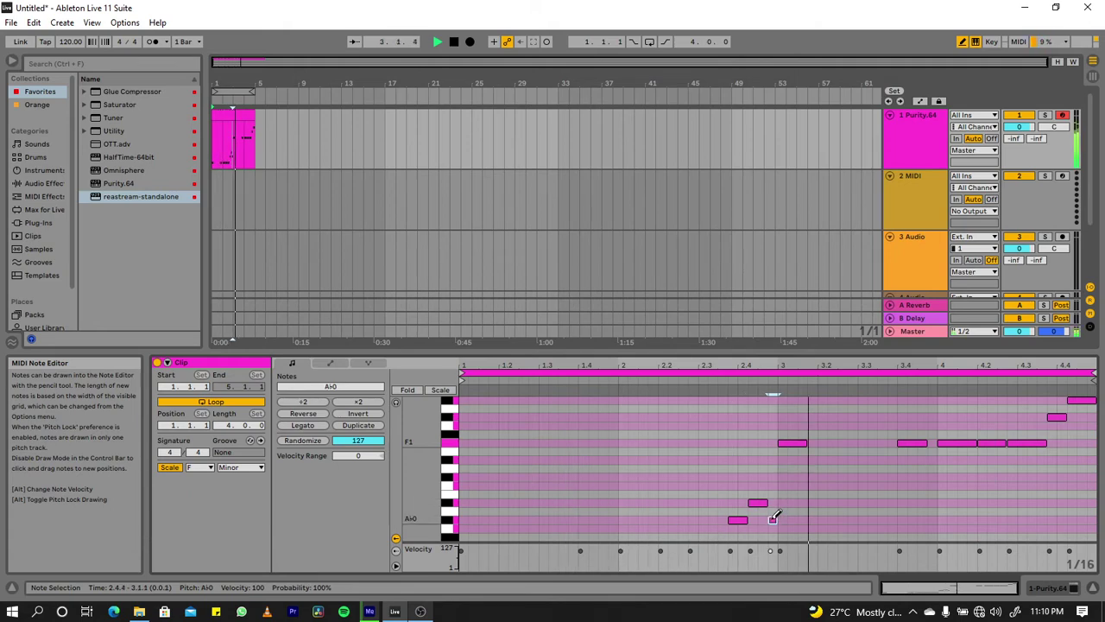
# - Transpose the one-sixteenth note at 2.4.4 up to C1 and turn on arrangement looping
pyautogui.press('Up')
pyautogui.press('Up')
pyautogui.press('Up')
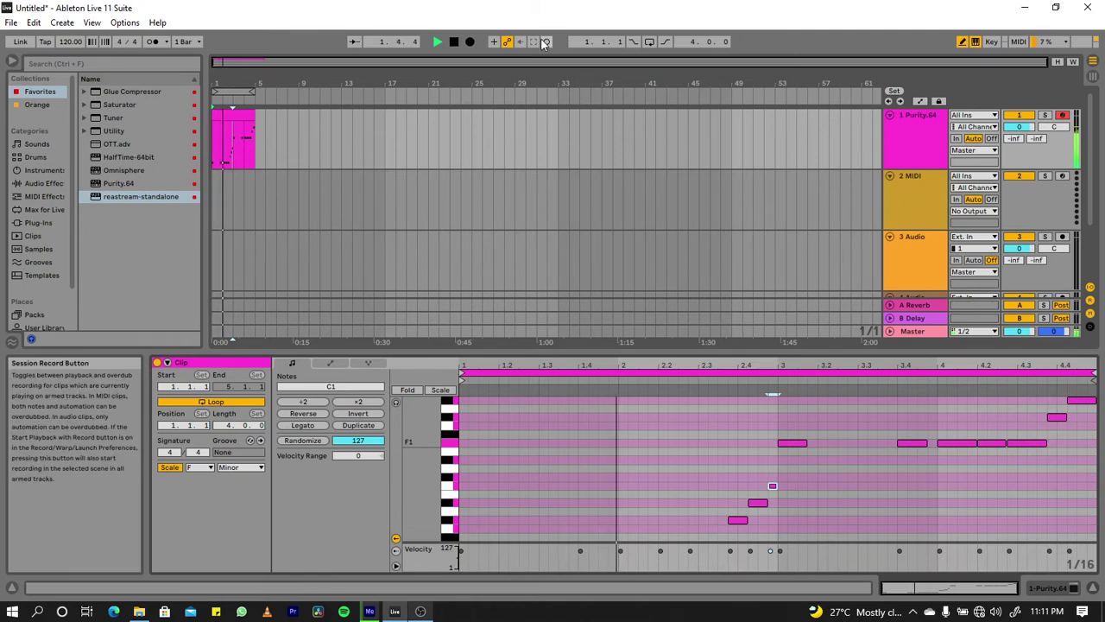
pyautogui.click(650, 42)
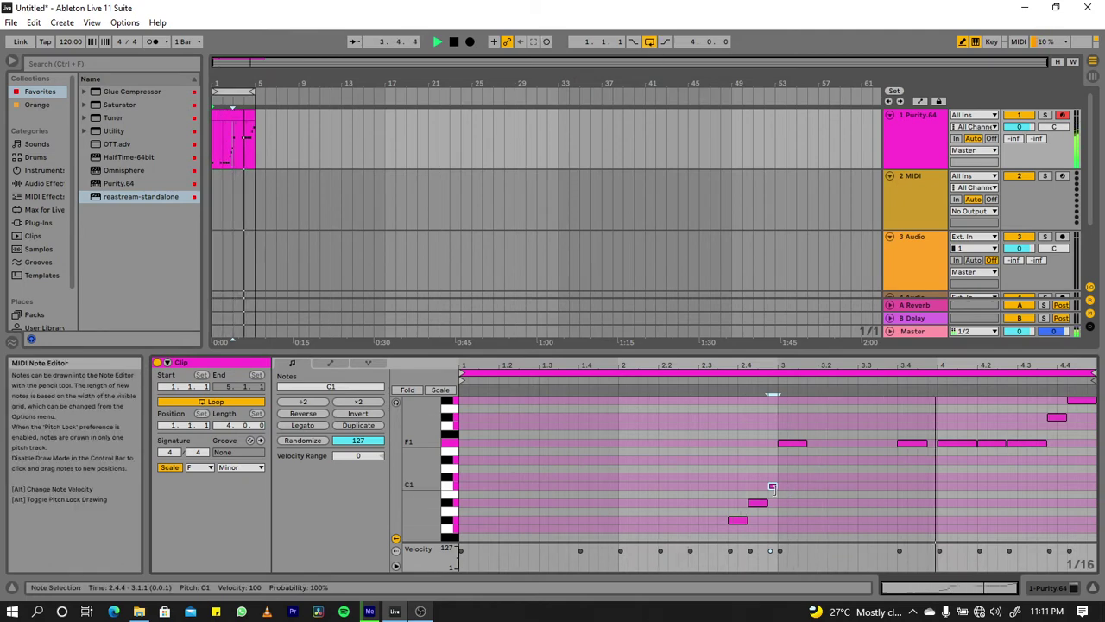
# - Transpose the one-sixteenth note at 2.4.4 down to G0
pyautogui.press('Down')
pyautogui.press('Down')
pyautogui.press('Down')
pyautogui.press('Down')
pyautogui.press('Down')
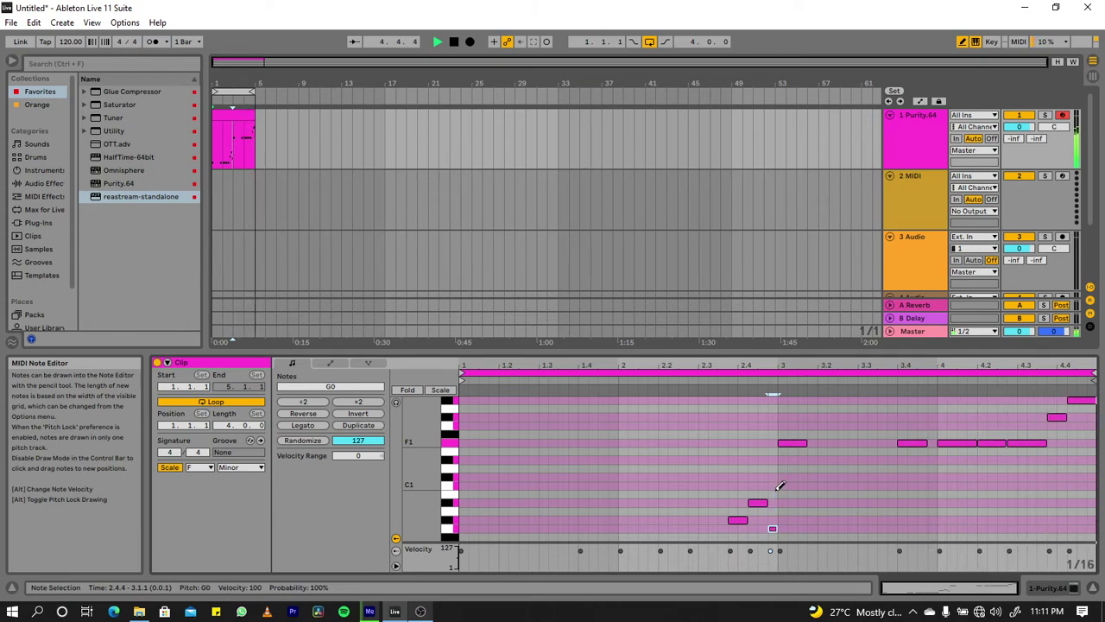
pyautogui.scroll(-3, 656, 432)
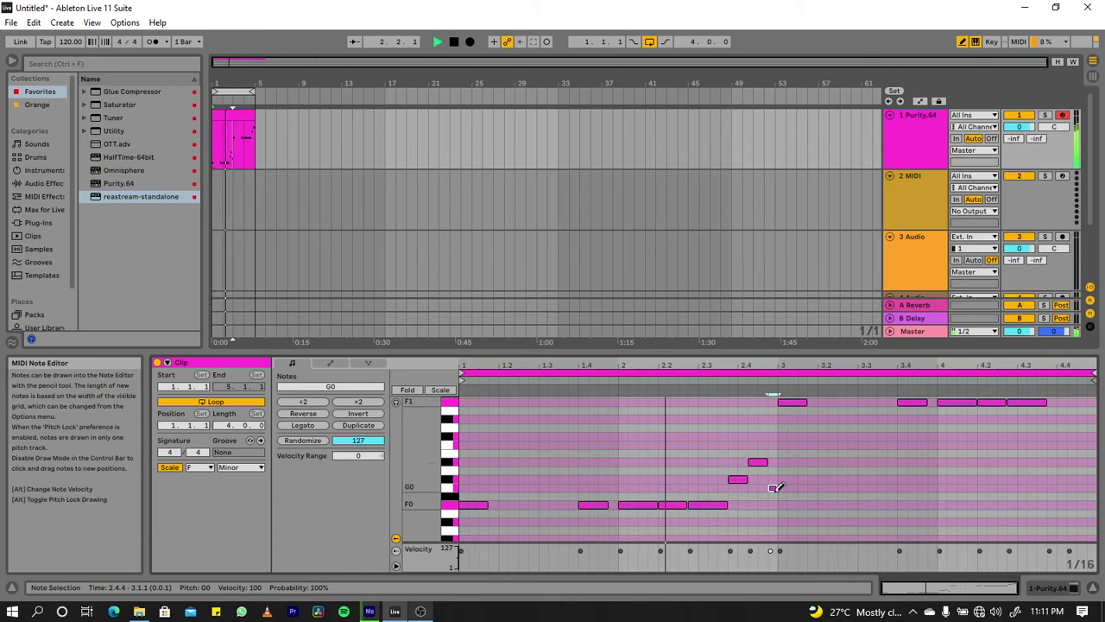
# - Delete all the octave-up notes in bars 3 and 4 and turn off draw mode
pyautogui.click(789, 402)
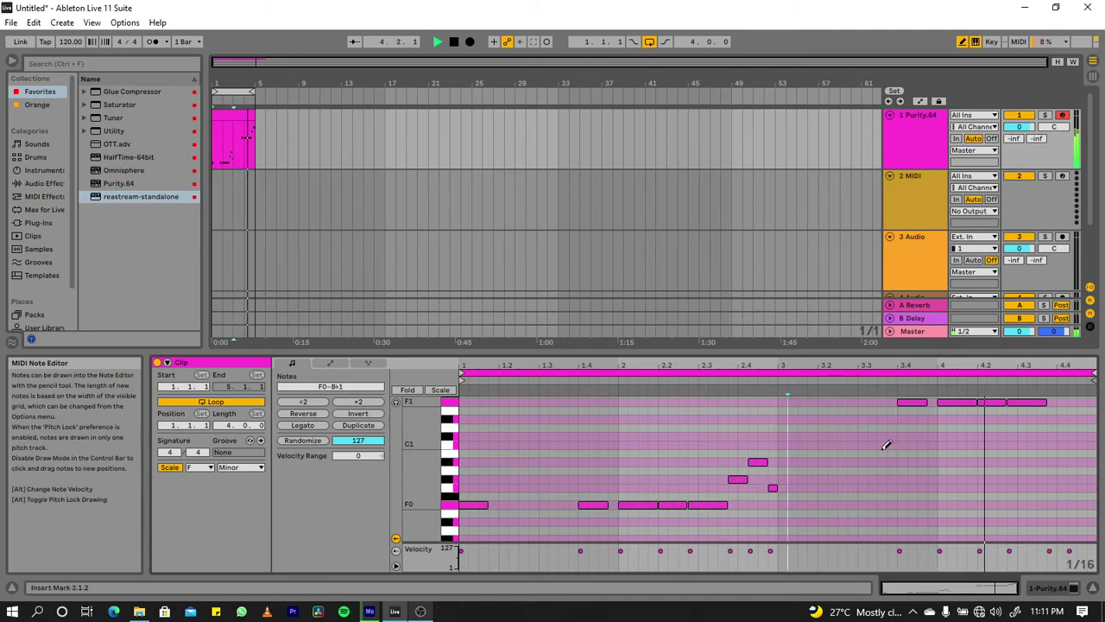
pyautogui.scroll(4, 885, 443)
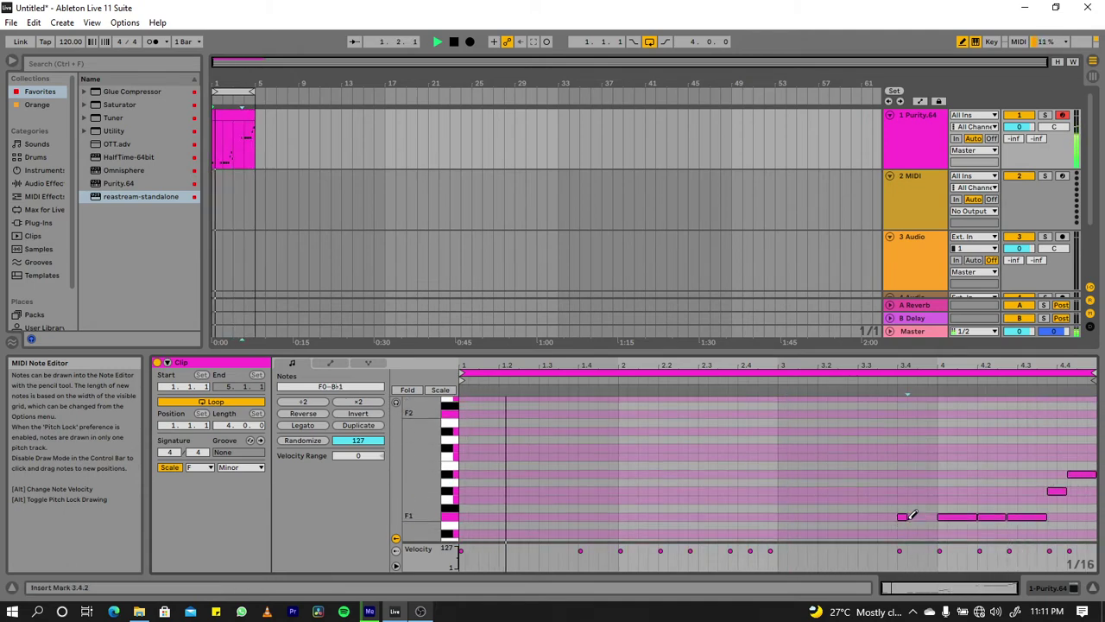
pyautogui.click(915, 517)
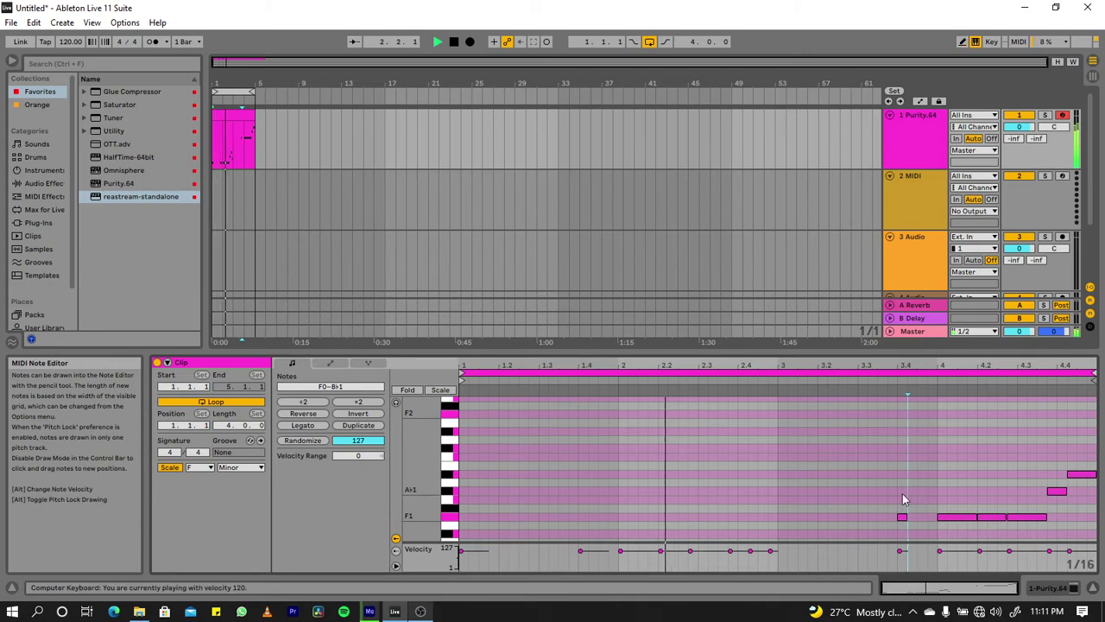
pyautogui.press('b')
pyautogui.moveTo(858, 426); pyautogui.dragTo(863, 548)
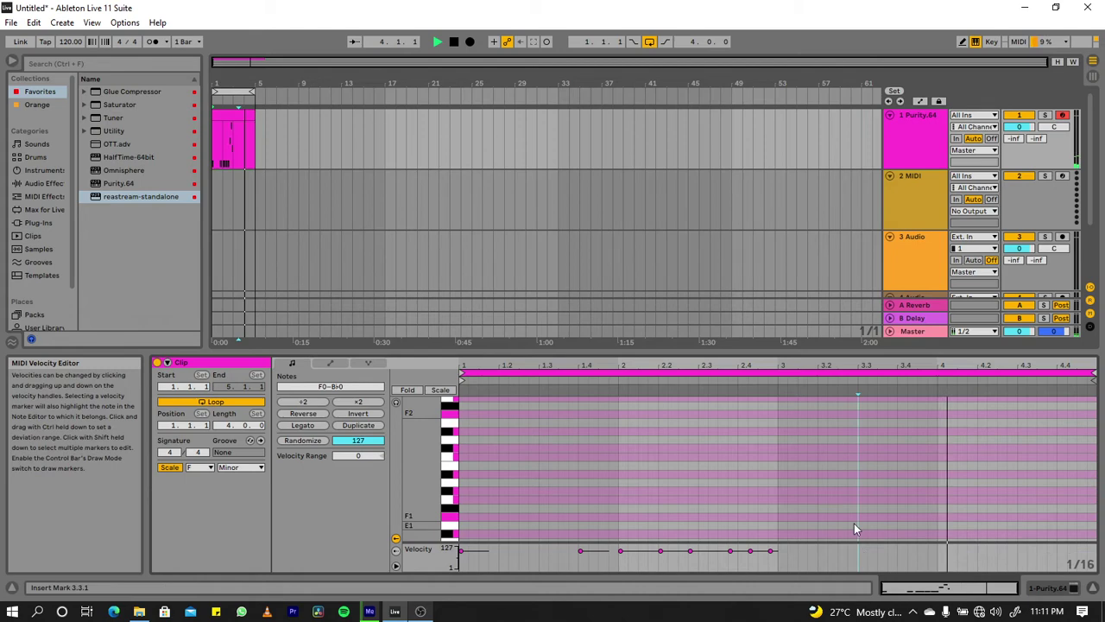
pyautogui.scroll(-5, 854, 524)
pyautogui.press('space')
pyautogui.scroll(3, 816, 496)
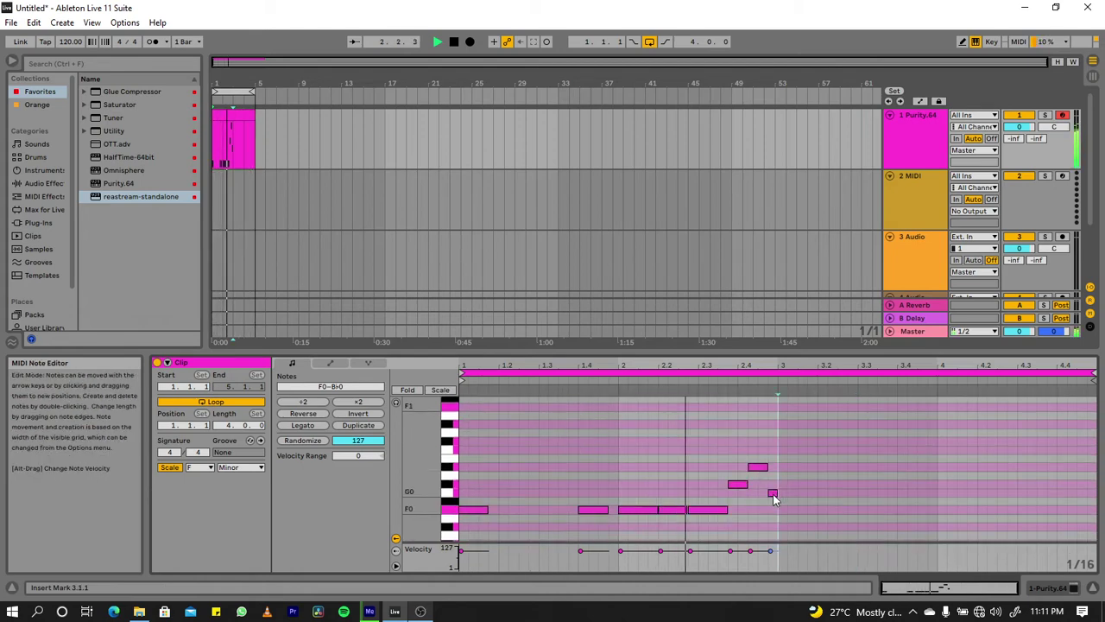
# - Transpose the one-sixteenth note at 2.4.4 to F0
pyautogui.click(774, 490)
pyautogui.press('Up')
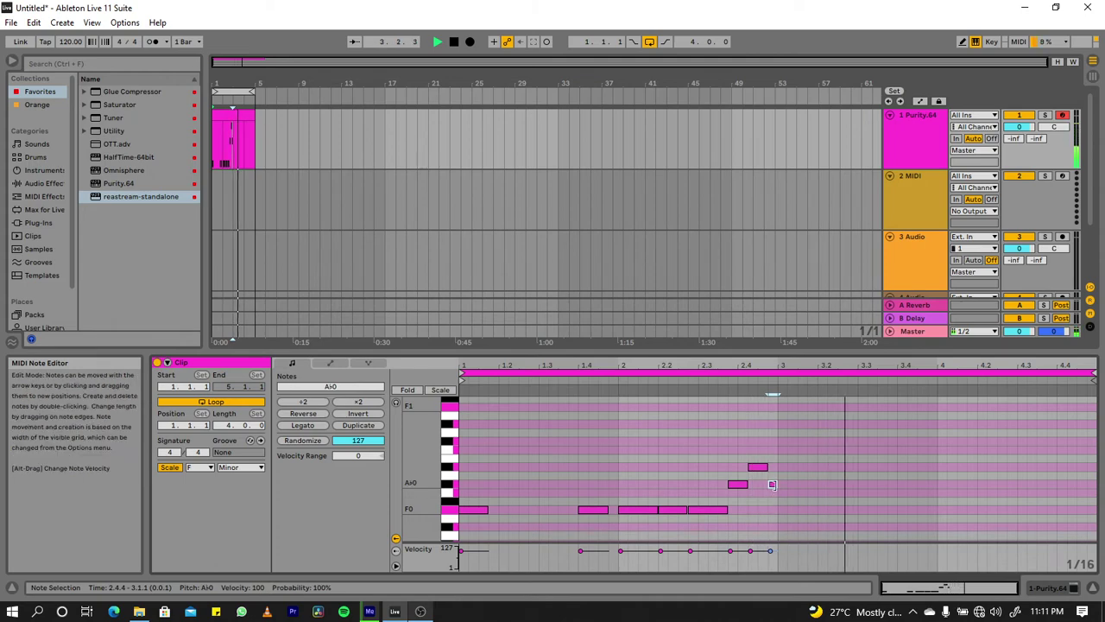
pyautogui.press('Down')
pyautogui.press('Down')
pyautogui.press('Down')
pyautogui.press('Down')
pyautogui.press('Down')
# - Lengthen the F0 note at 2.4.4 to five sixteenths and move it to start at 3.1.1
pyautogui.hotkey('shift', 'Right')
pyautogui.hotkey('shift', 'Right')
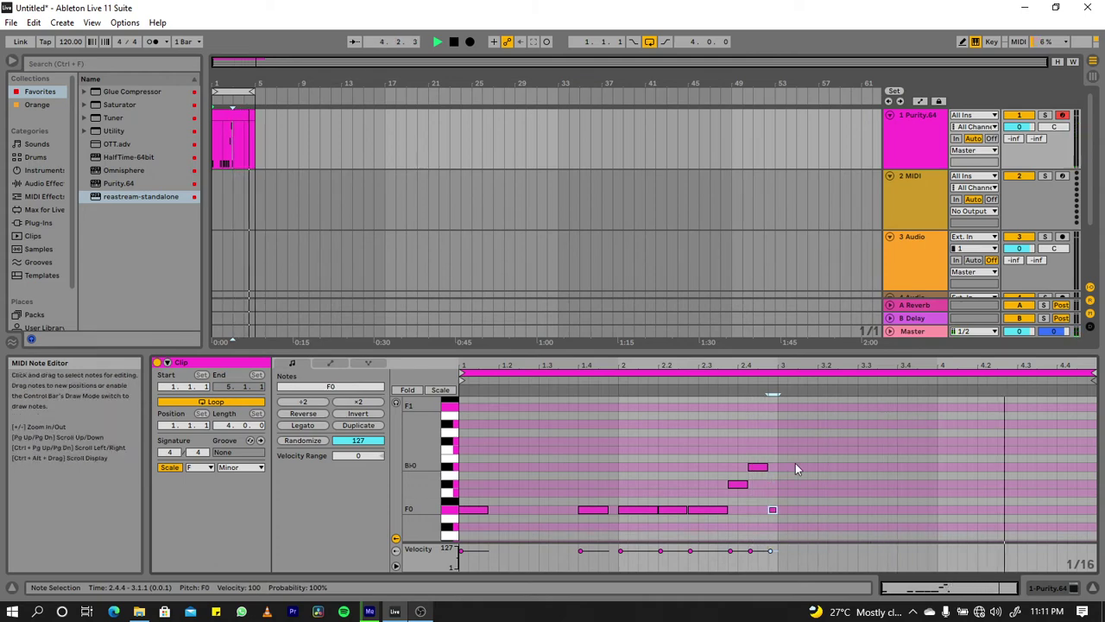
pyautogui.hotkey('shift', 'Right')
pyautogui.hotkey('shift', 'Right')
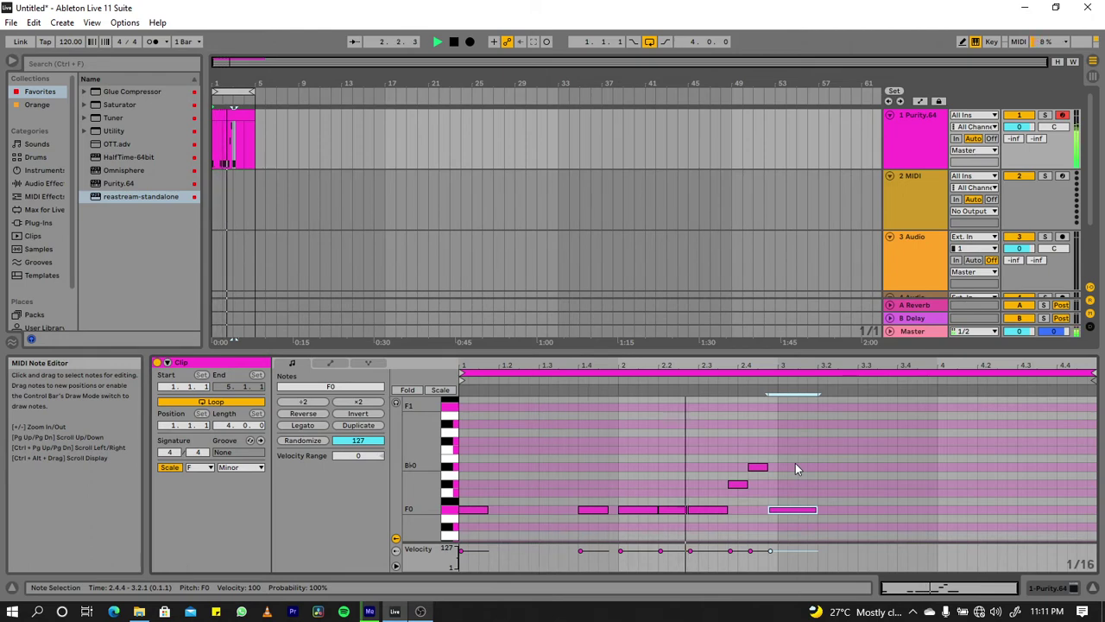
pyautogui.press('Right')
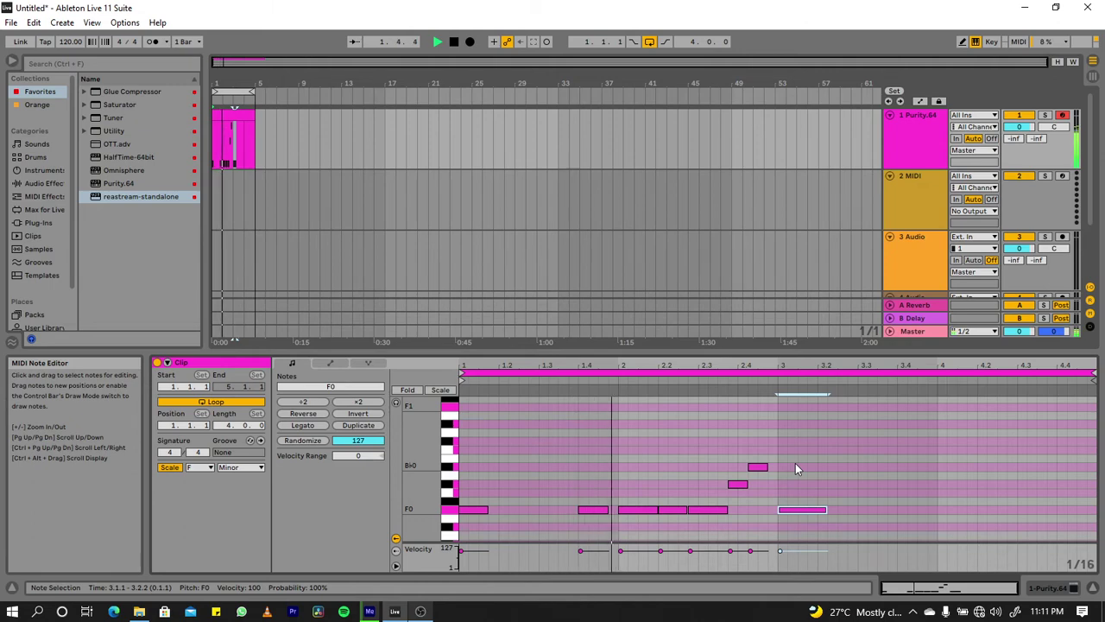
# - Add a one-beat G0 note at 3.2.1 and trim the F0 note at 3.1.1 to one beat
pyautogui.doubleClick(832, 492)
pyautogui.moveTo(835, 493); pyautogui.dragTo(859, 493)
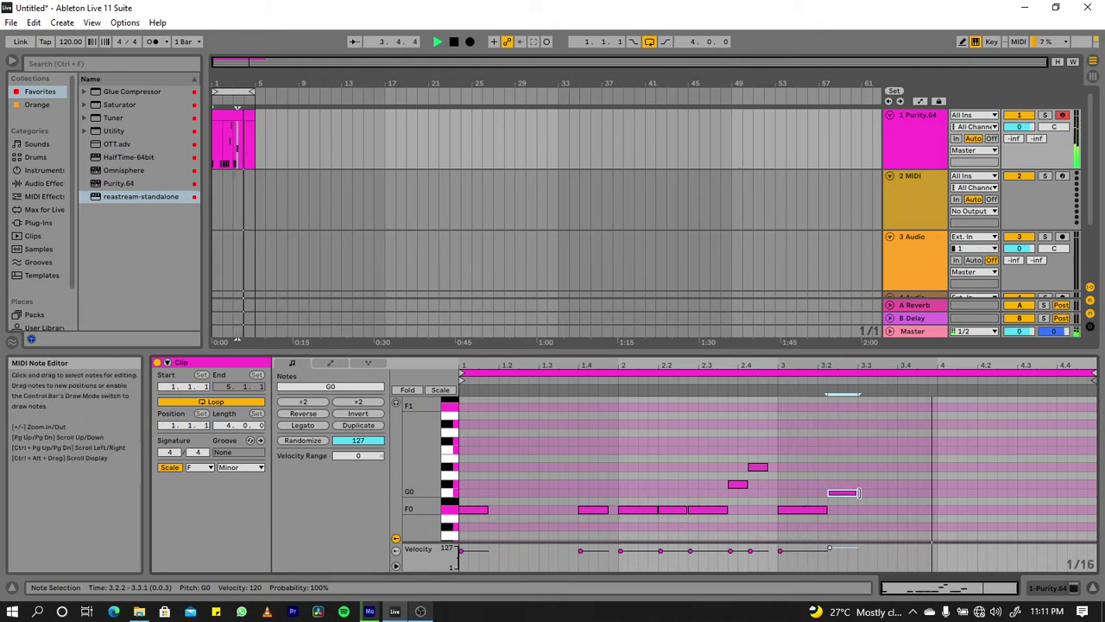
pyautogui.press('Left')
pyautogui.moveTo(827, 510); pyautogui.dragTo(817, 510)
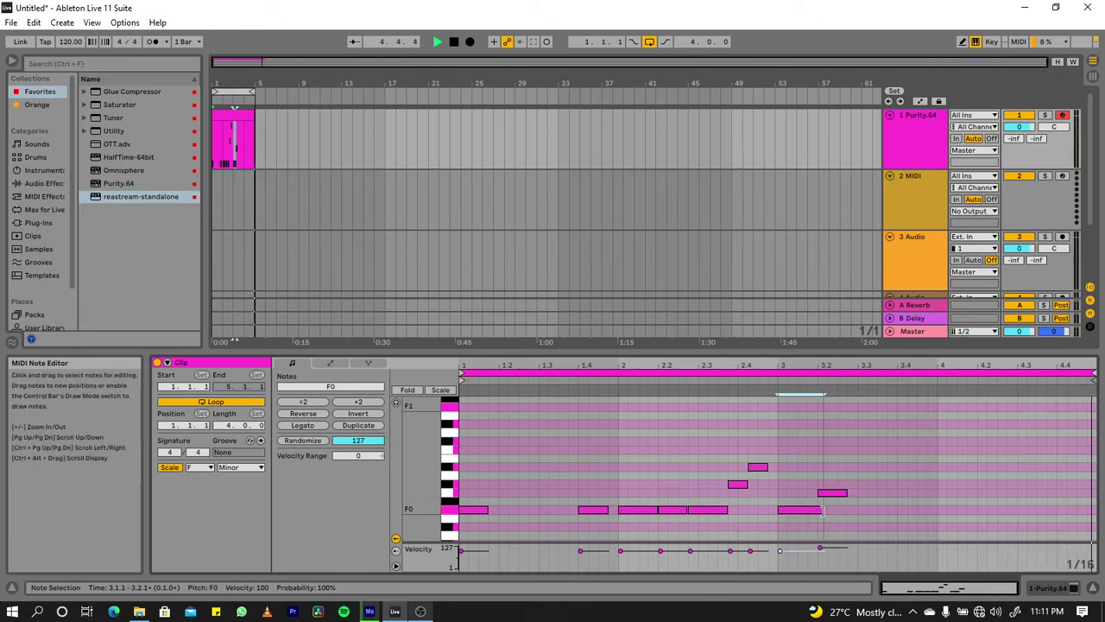
pyautogui.click(834, 503)
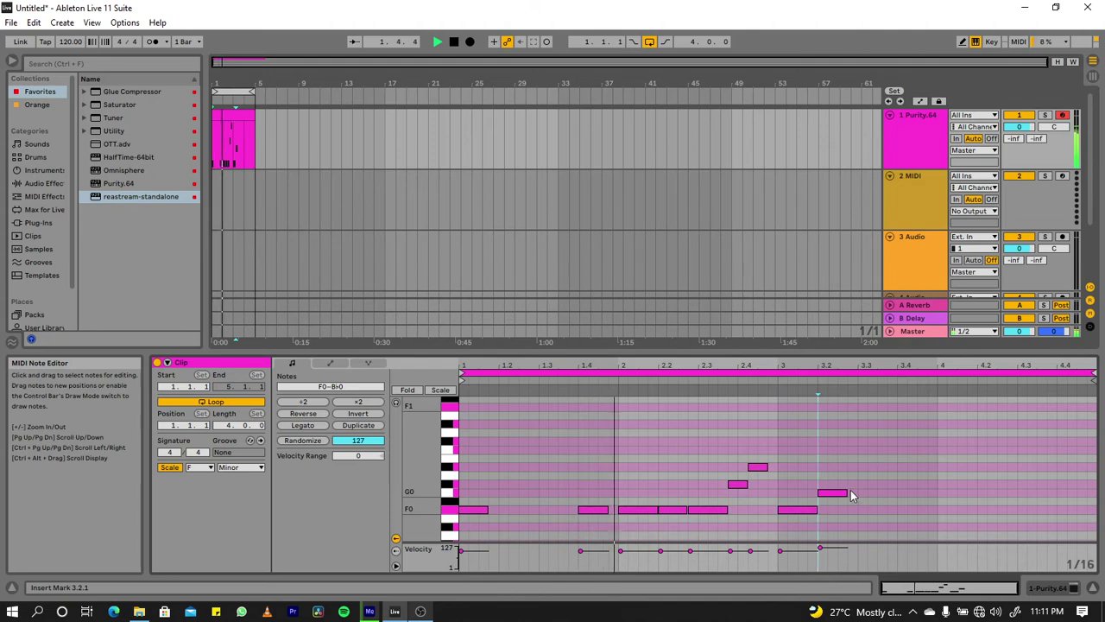
pyautogui.moveTo(848, 492); pyautogui.dragTo(858, 492)
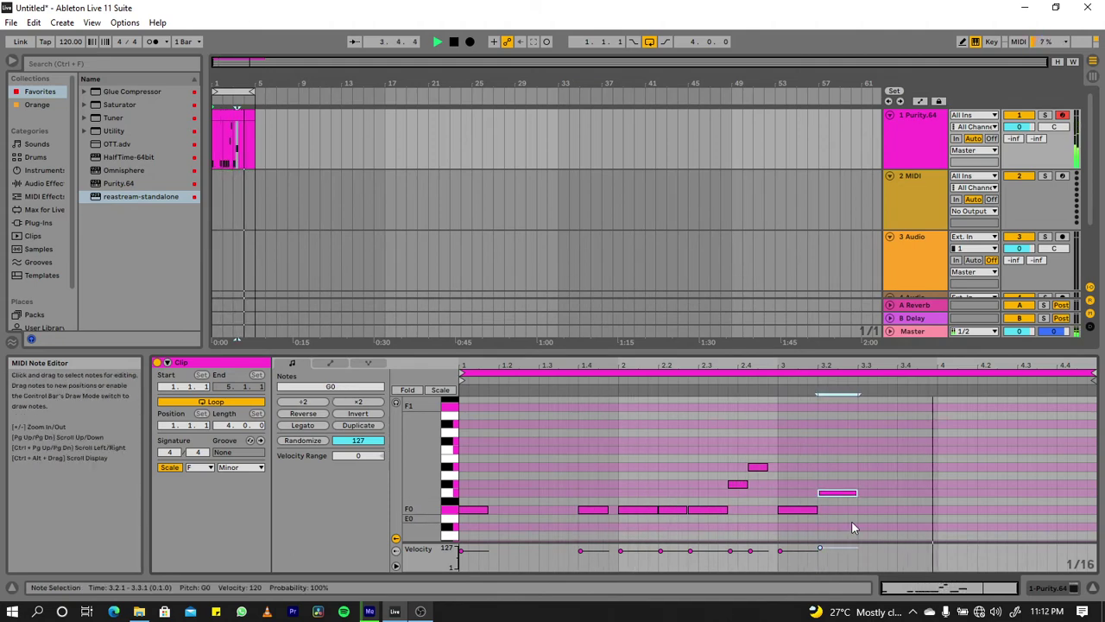
# - Transpose the one-beat note at 3.2.1 down to E♭0
pyautogui.press('Down')
pyautogui.press('Down')
pyautogui.press('Down')
pyautogui.press('Down')
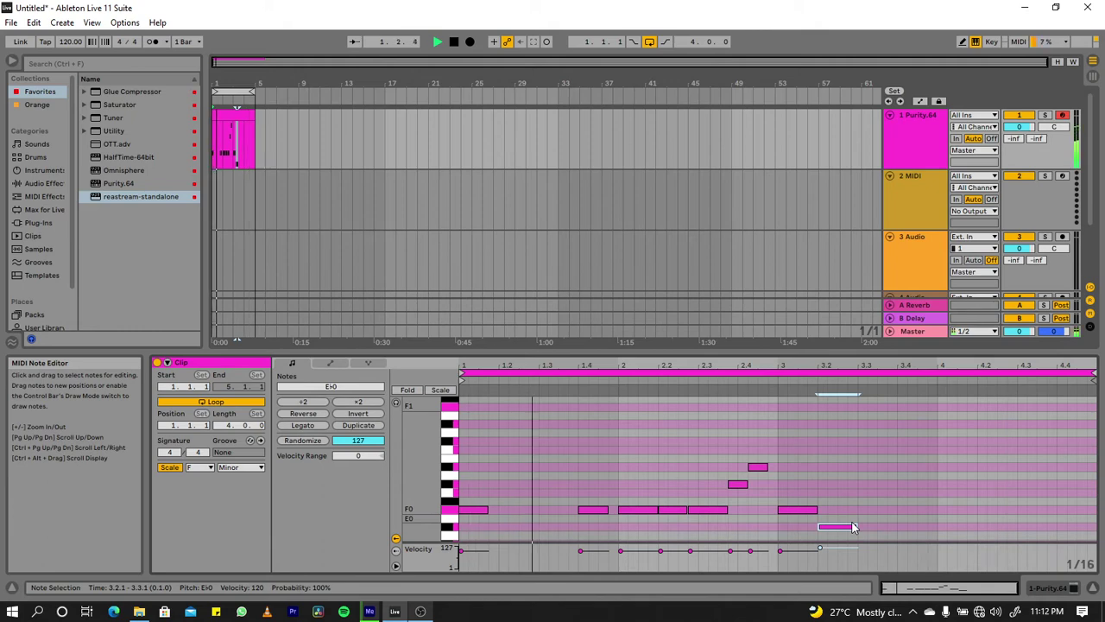
# - Add an F0 note at 3.3.1 and extend it to one beat
pyautogui.scroll(-4, 884, 481)
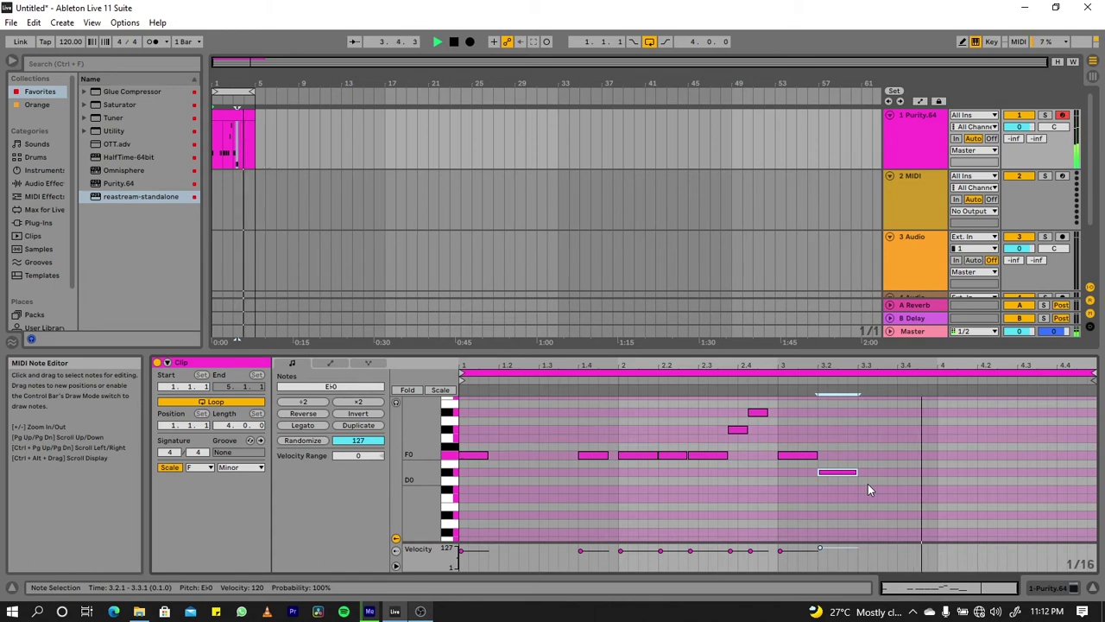
pyautogui.click(865, 456)
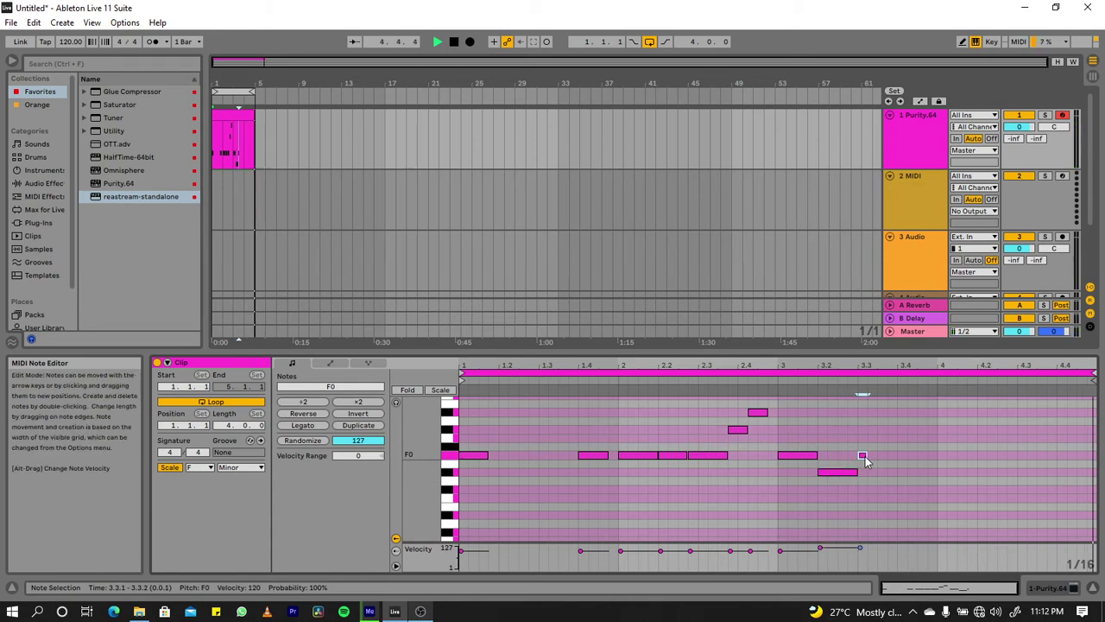
pyautogui.moveTo(865, 456); pyautogui.dragTo(876, 456)
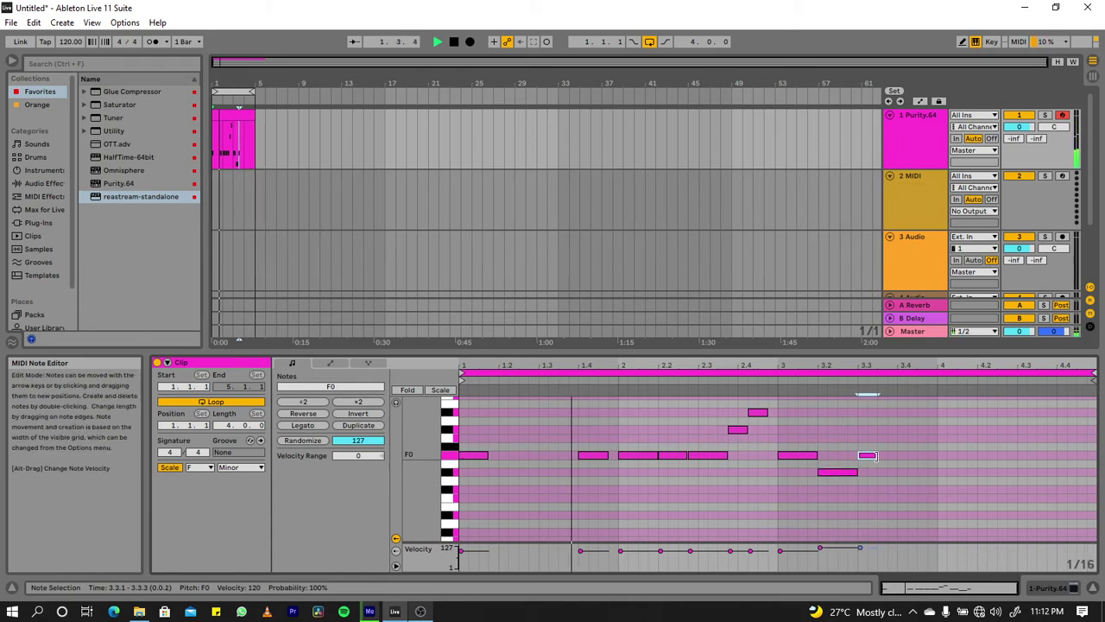
pyautogui.rightClick(926, 438)
pyautogui.click(972, 457)
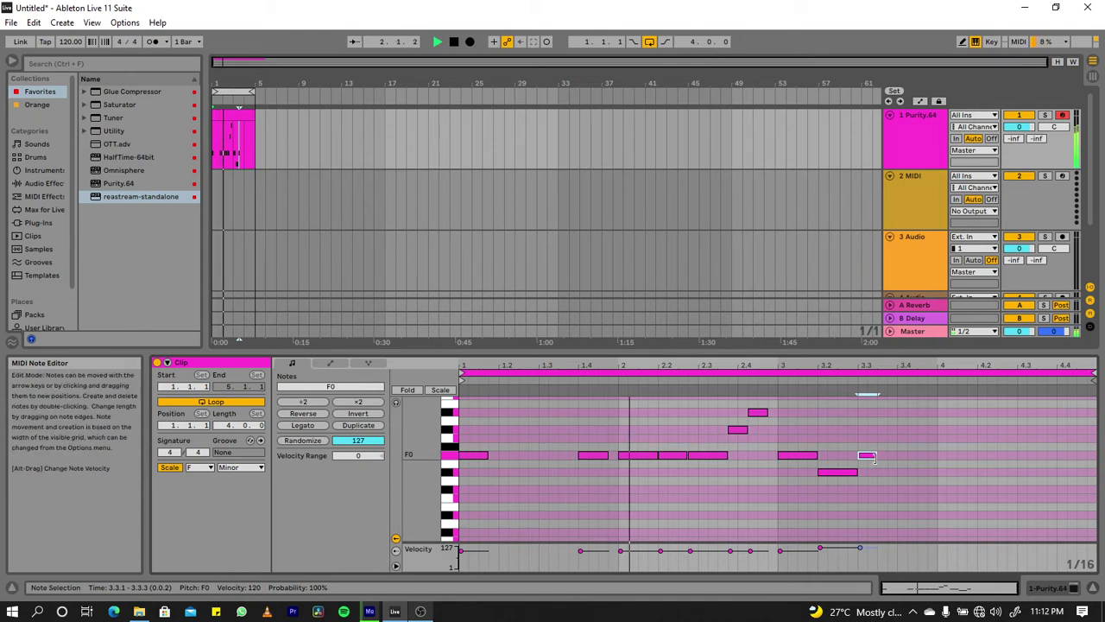
pyautogui.moveTo(875, 456); pyautogui.dragTo(888, 457)
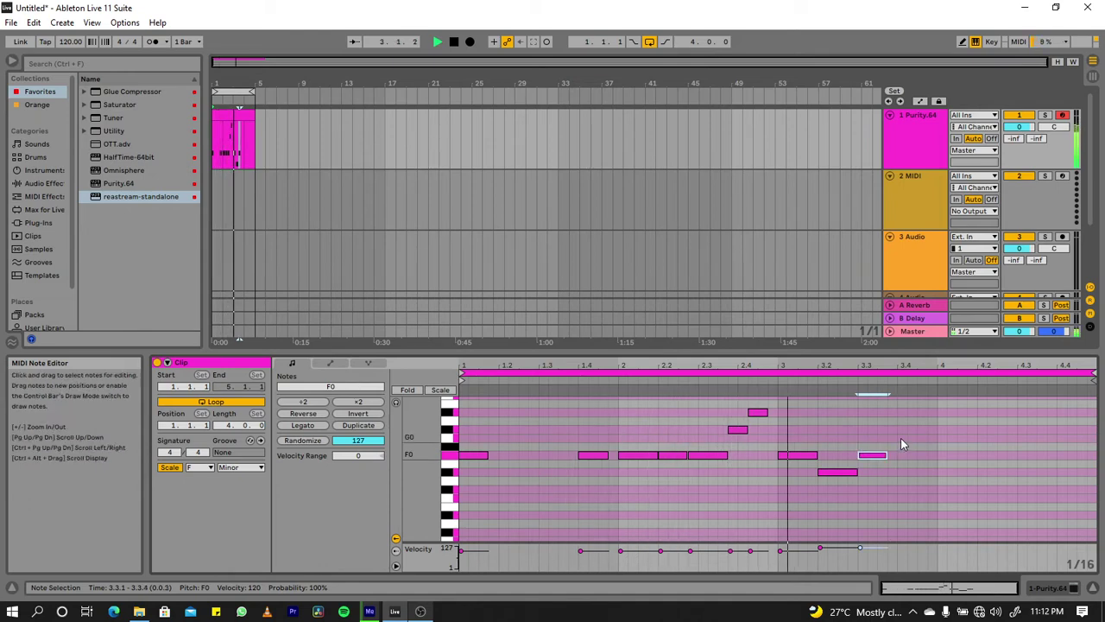
pyautogui.moveTo(886, 455); pyautogui.dragTo(898, 455)
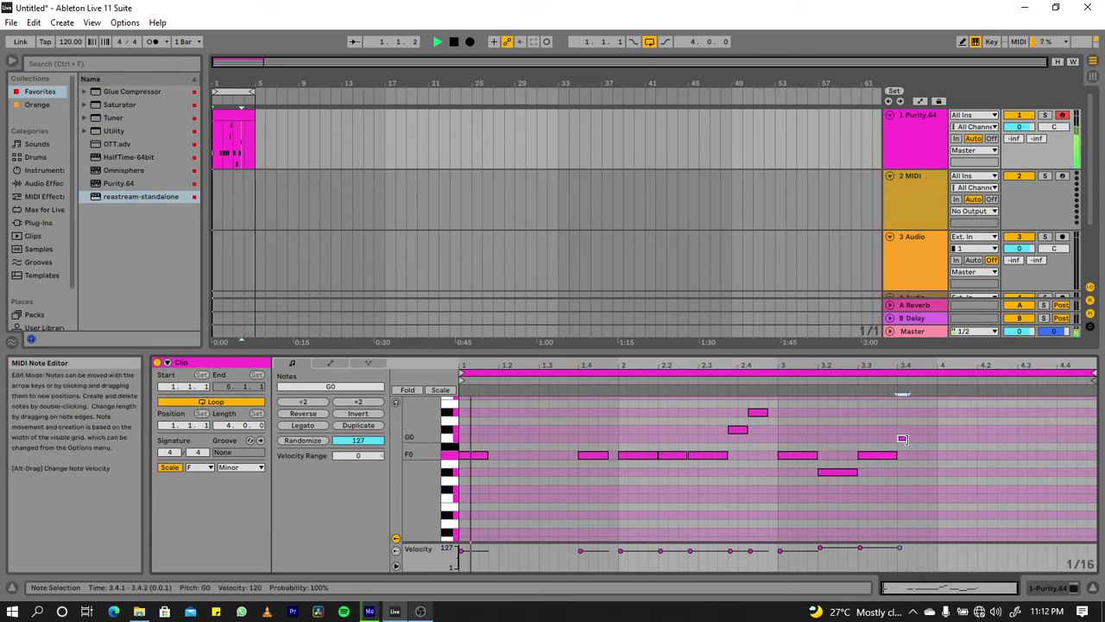
# - Add a two-sixteenth G0 note at 3.4.1 and a two-sixteenth A♭0 note at 3.4.3
pyautogui.doubleClick(903, 440)
pyautogui.doubleClick(921, 429)
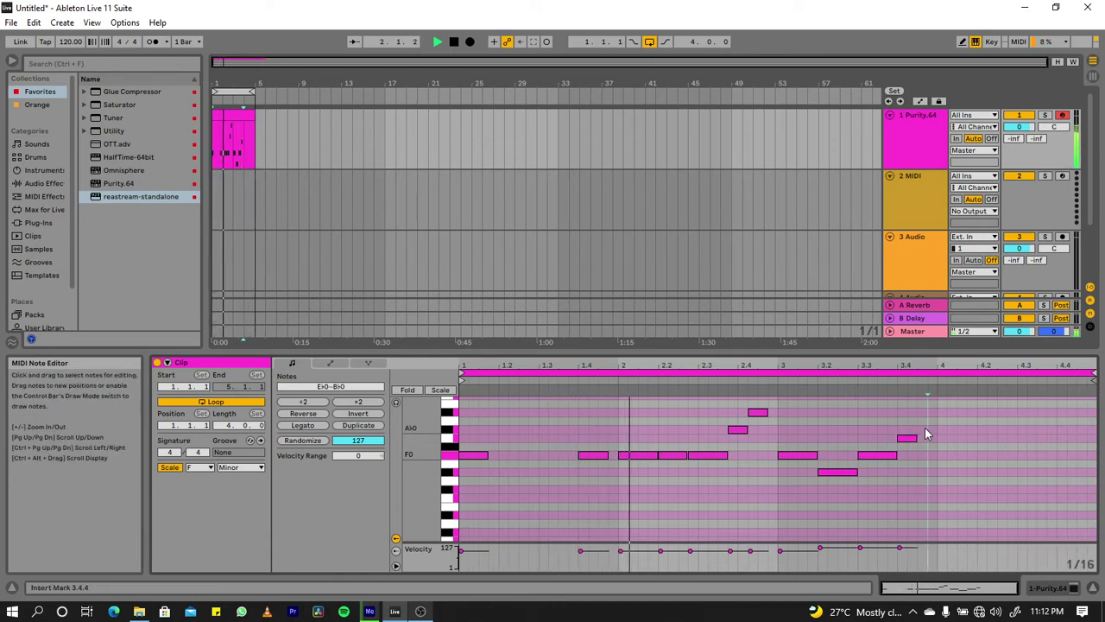
pyautogui.moveTo(925, 429); pyautogui.dragTo(935, 431)
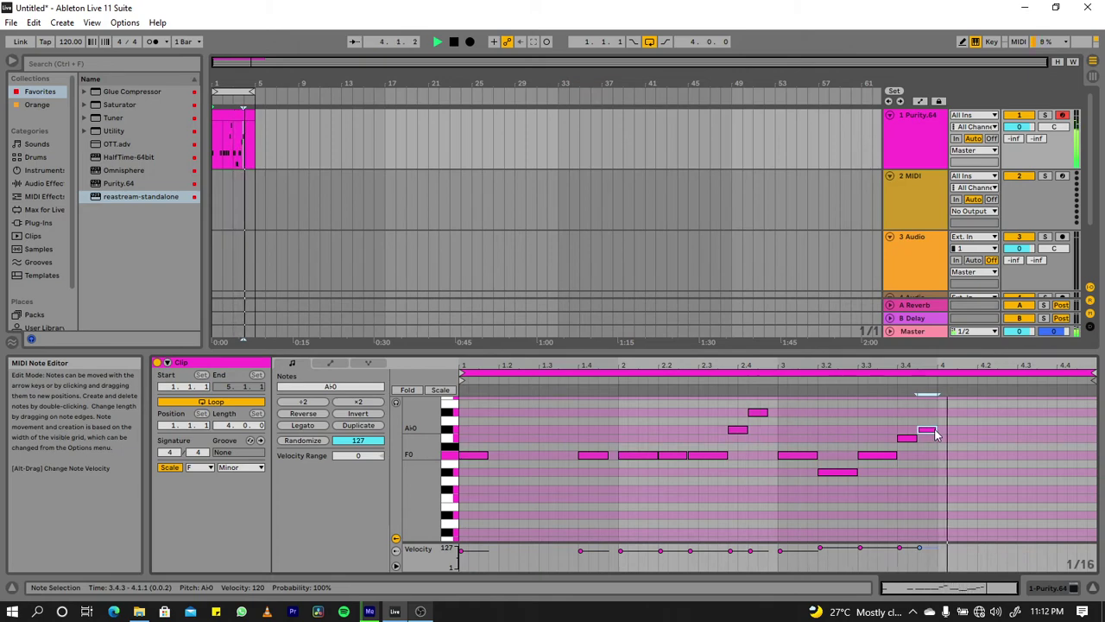
# - Transpose the two-sixteenth note at 3.4.3 down to F0
pyautogui.press('Down')
pyautogui.press('Down')
pyautogui.press('Down')
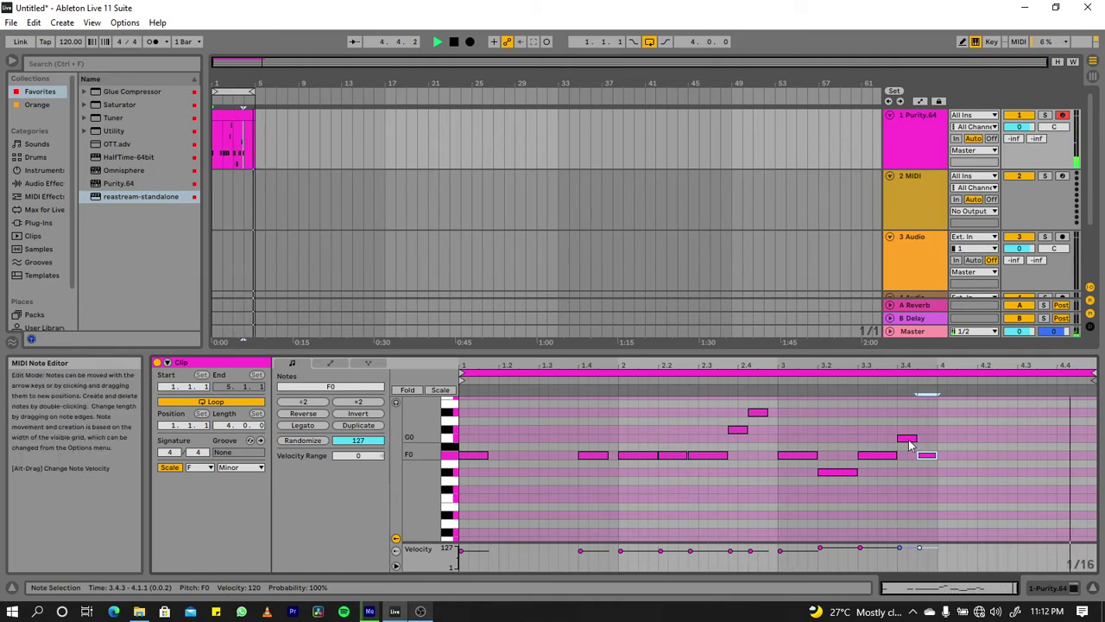
# - Extend the B♭0 note at 2.4.2 to three sixteenths so it ends at 3.1.1
pyautogui.press('space')
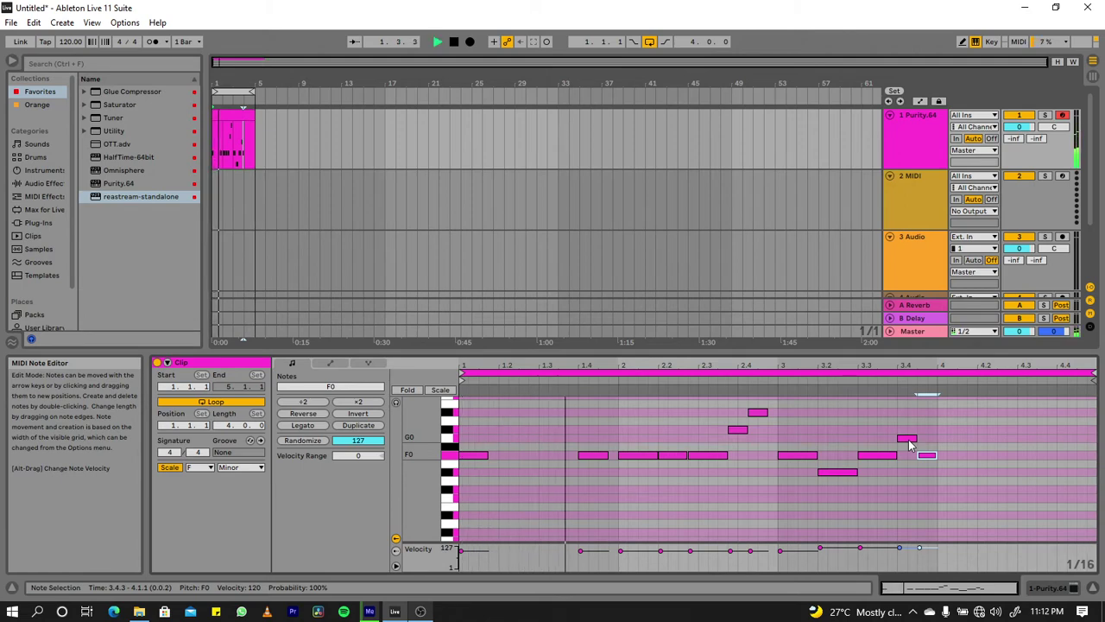
pyautogui.click(909, 443)
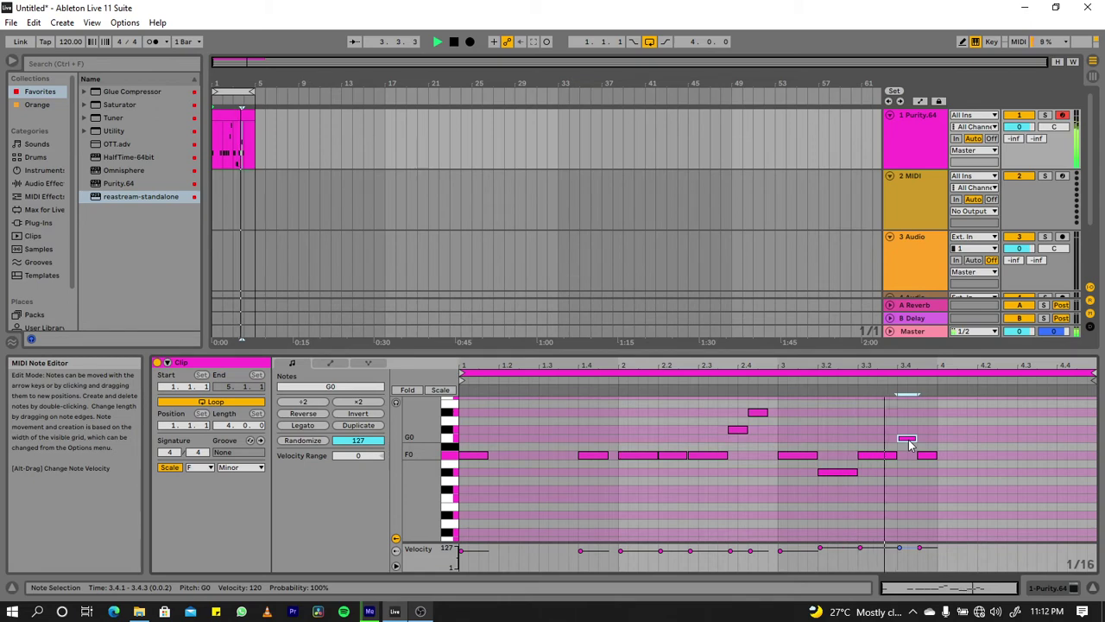
pyautogui.click(761, 414)
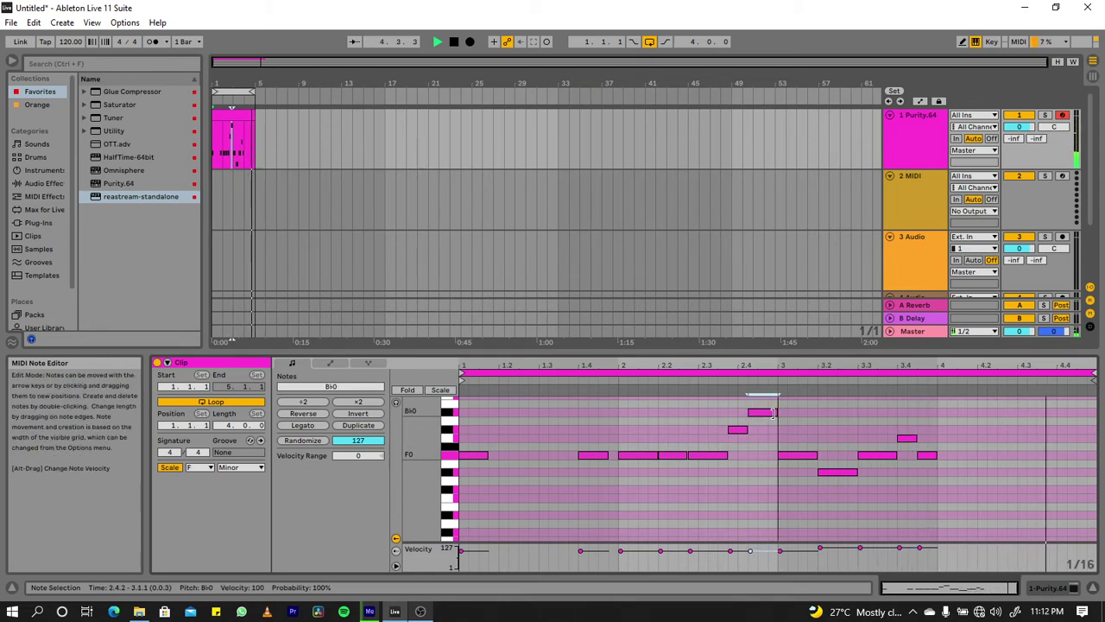
# - Delete the F0 note at 3.4.3 and extend the G0 note at 3.4.1 to one beat
pyautogui.doubleClick(915, 446)
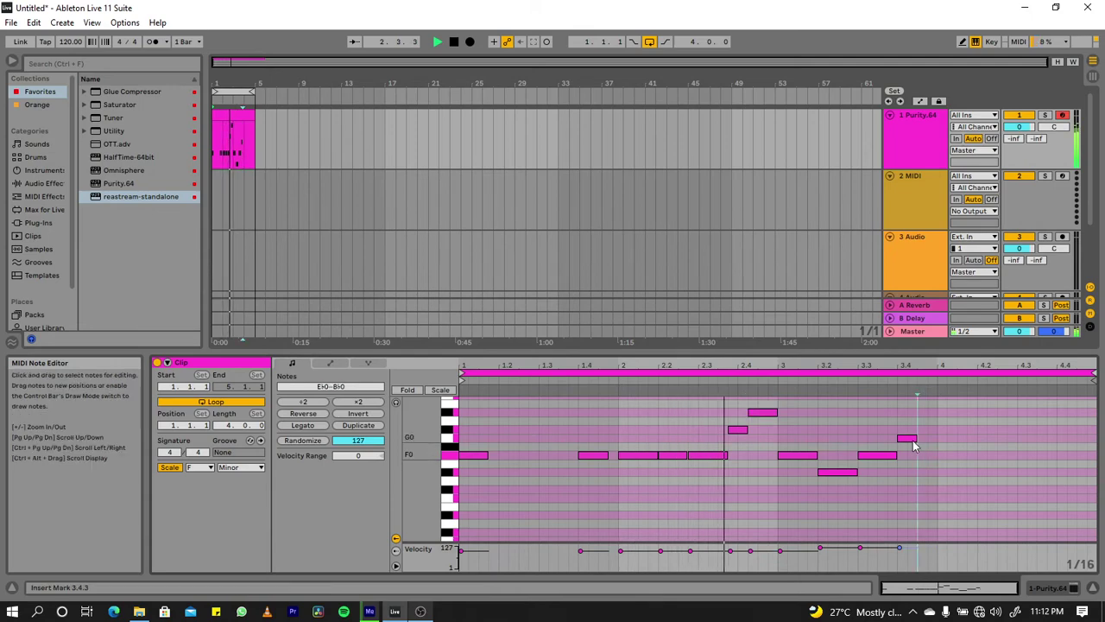
pyautogui.click(908, 440)
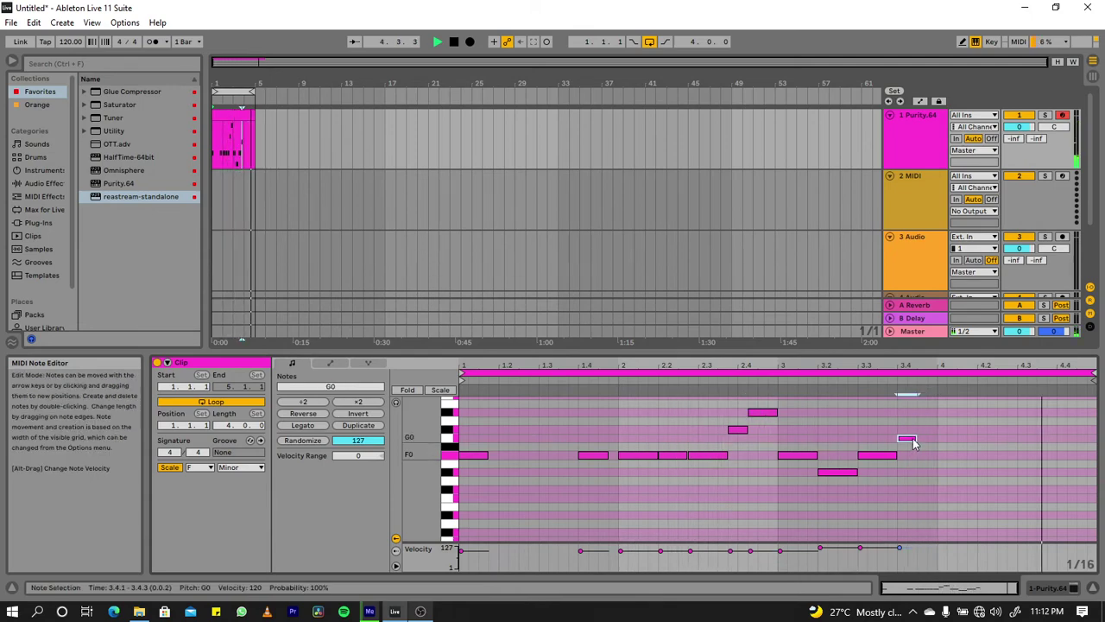
pyautogui.moveTo(916, 438); pyautogui.dragTo(936, 438)
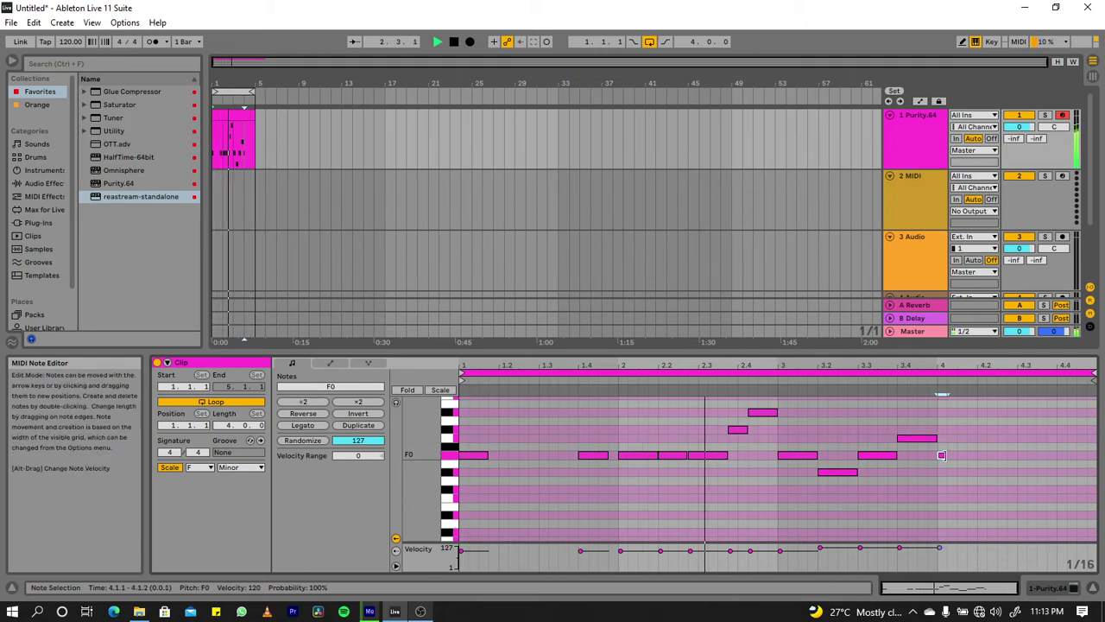
# - Add a one-beat F0 note at 4.1.1 and a one-beat E♭0 note at 4.2.1
pyautogui.doubleClick(945, 456)
pyautogui.doubleClick(961, 473)
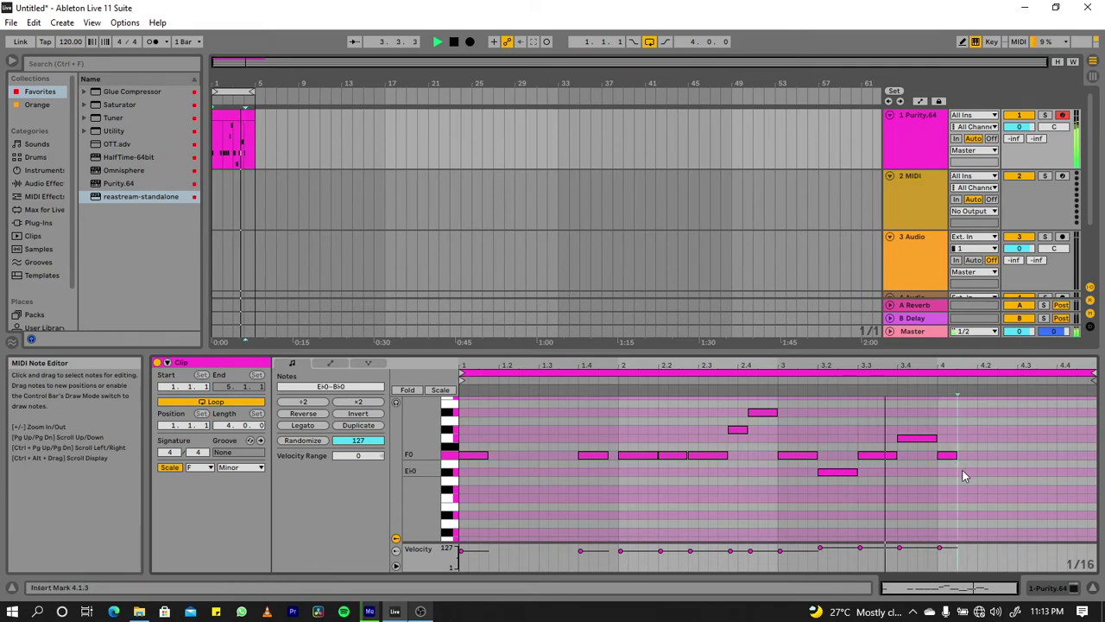
pyautogui.moveTo(962, 474); pyautogui.dragTo(994, 479)
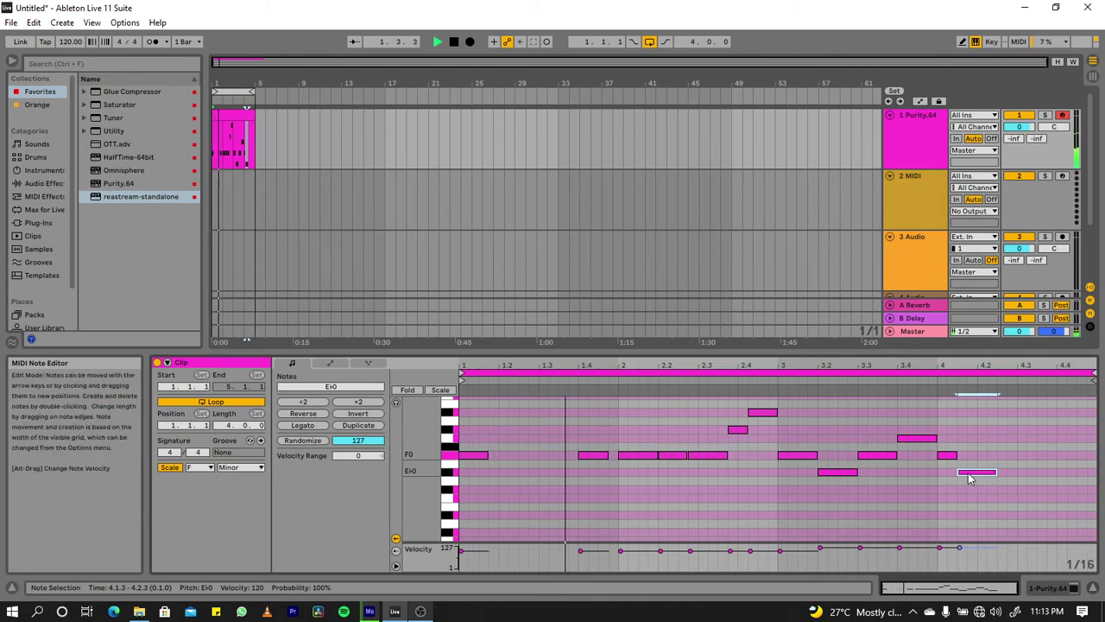
pyautogui.moveTo(956, 454); pyautogui.dragTo(999, 481)
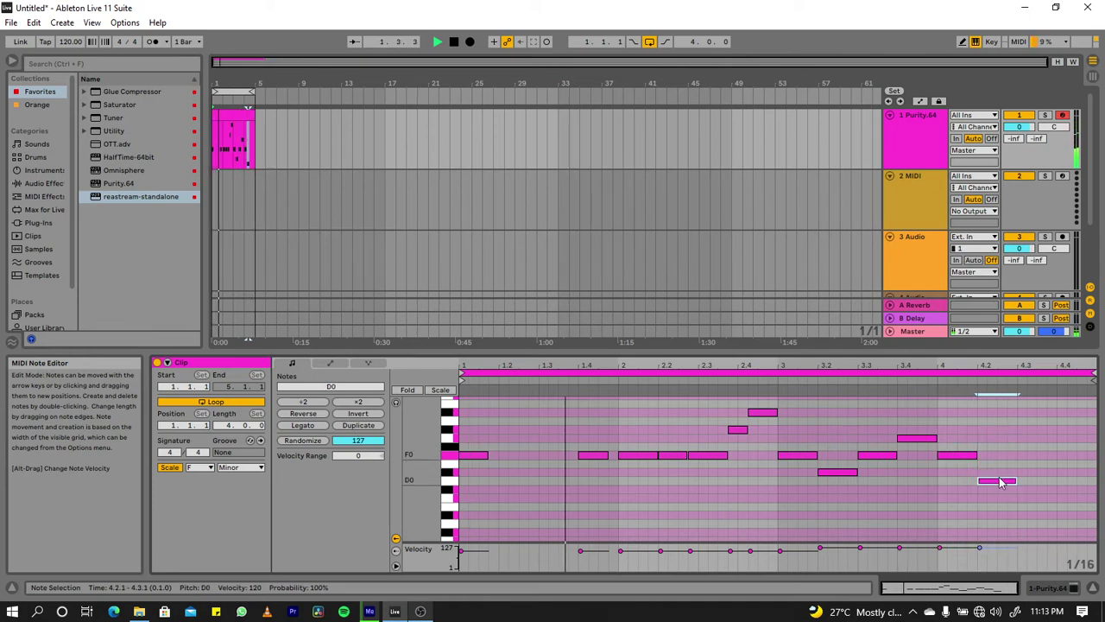
pyautogui.press('Up')
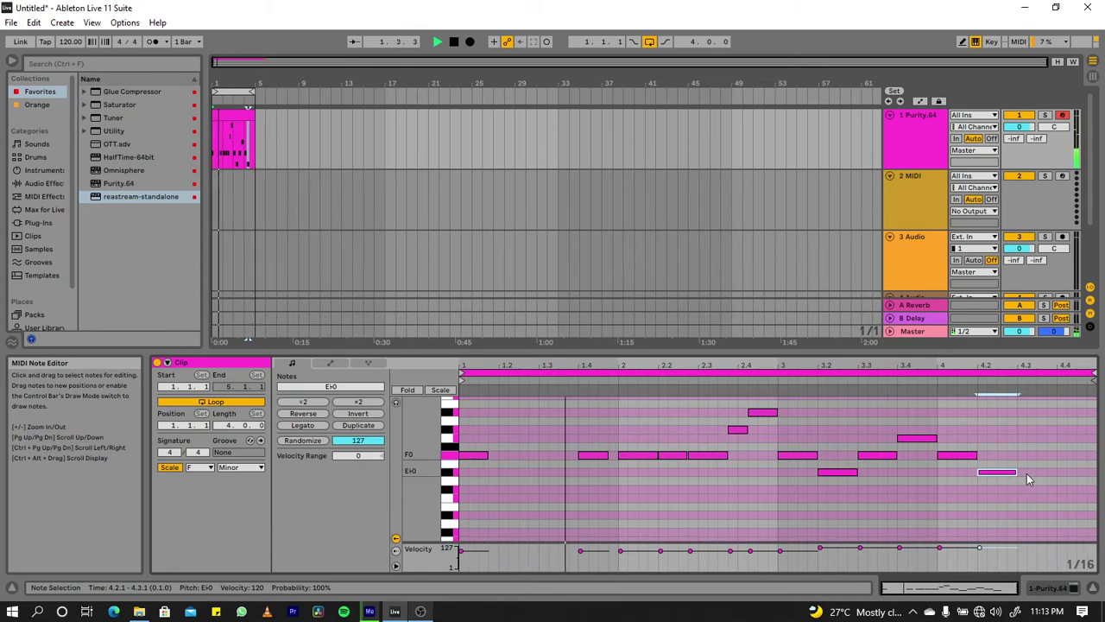
# - Add sixteenth E♭0 notes at 4.3.1 and 4.3.2 and a two-sixteenth F0 note at 4.3.3
pyautogui.moveTo(1016, 472); pyautogui.dragTo(1021, 472)
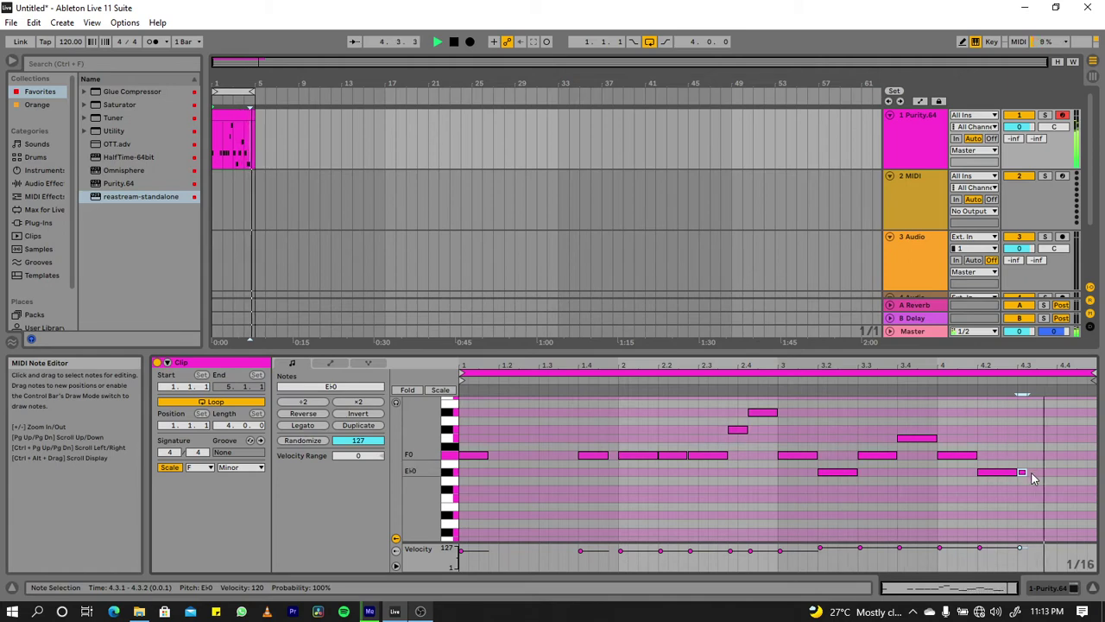
pyautogui.moveTo(1030, 473); pyautogui.dragTo(1039, 474)
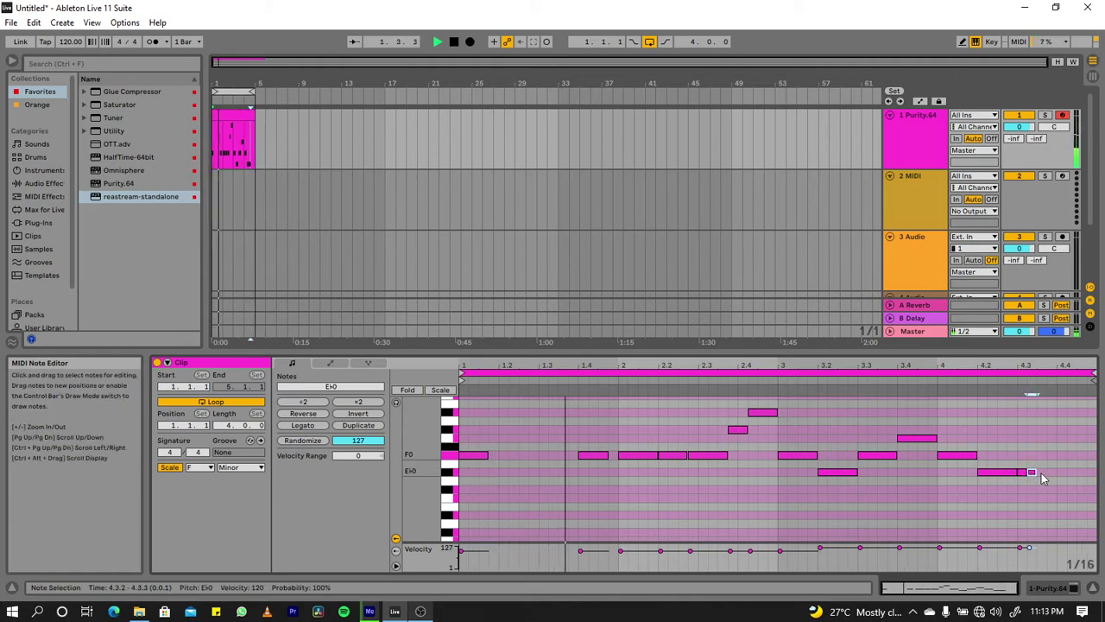
pyautogui.doubleClick(1041, 454)
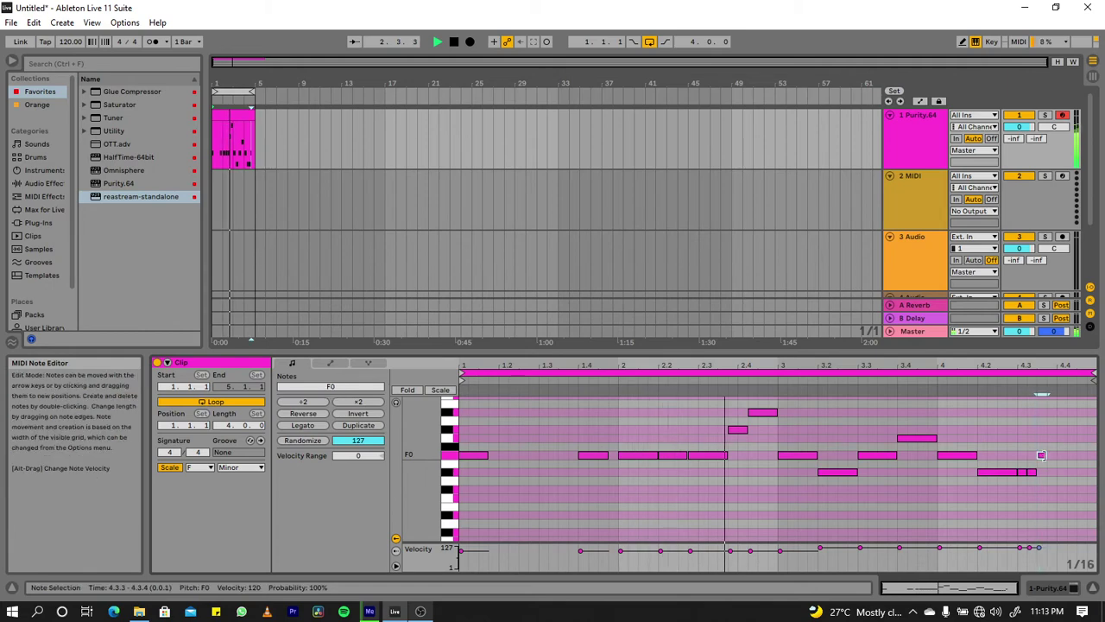
pyautogui.moveTo(1043, 455); pyautogui.dragTo(1055, 455)
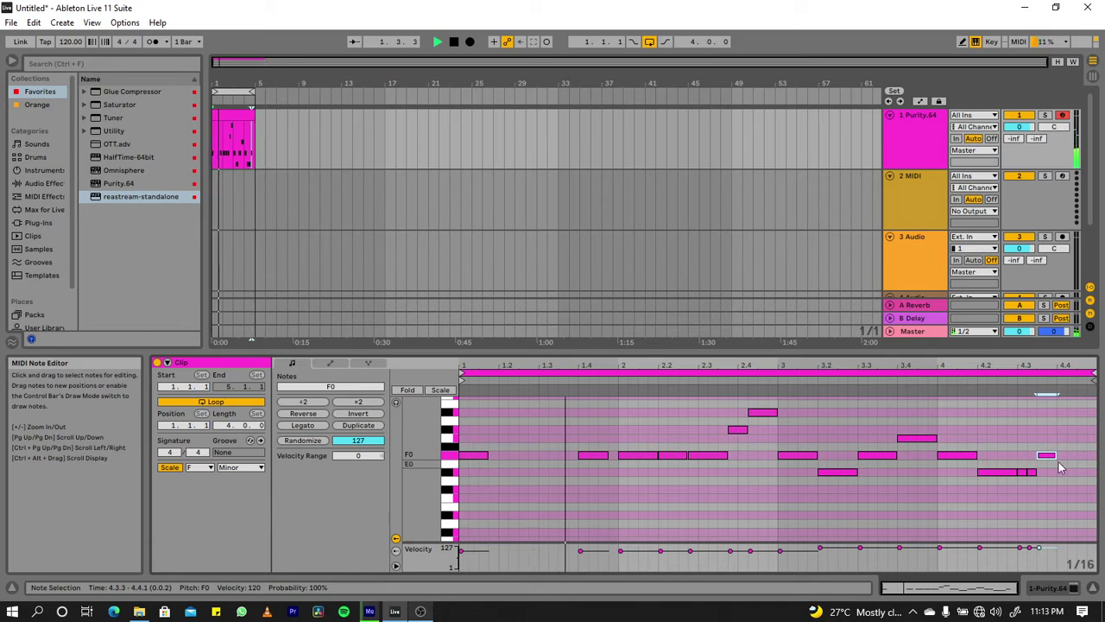
# - Add a two-sixteenth E♭0 note at 4.4.1 and sixteenth F0 notes at 4.4.3 and 4.4.4
pyautogui.doubleClick(1060, 471)
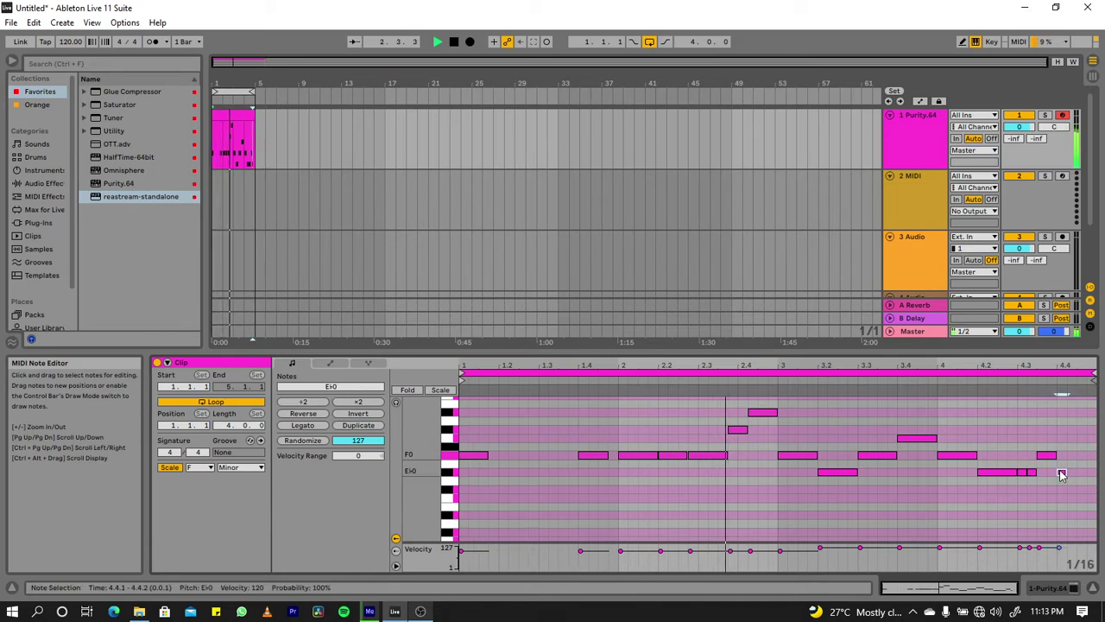
pyautogui.moveTo(1062, 472); pyautogui.dragTo(1074, 472)
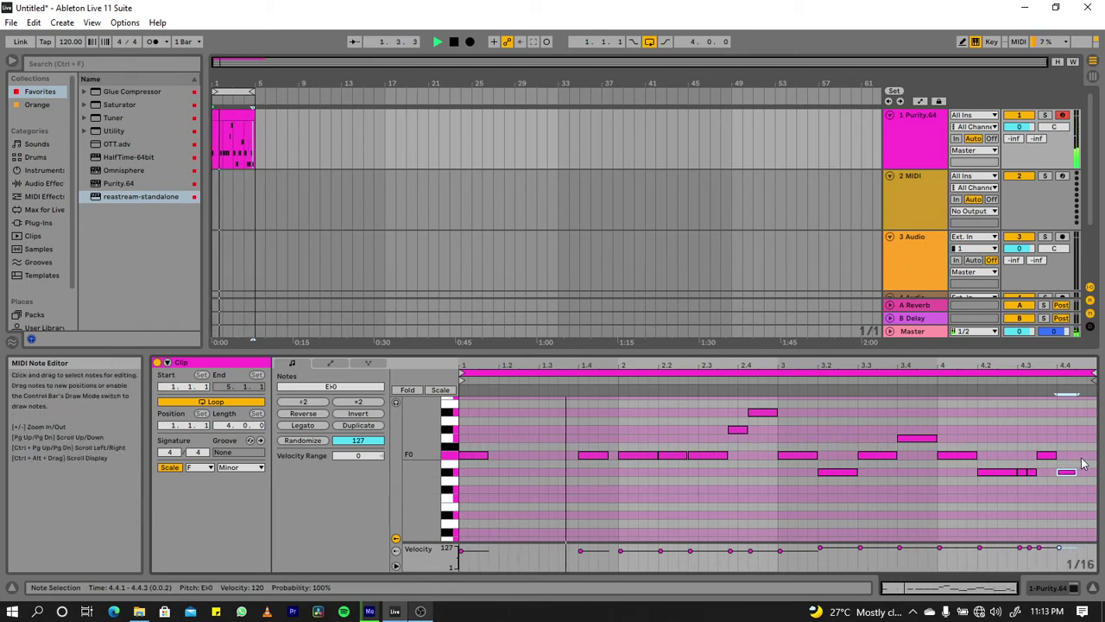
pyautogui.doubleClick(1082, 455)
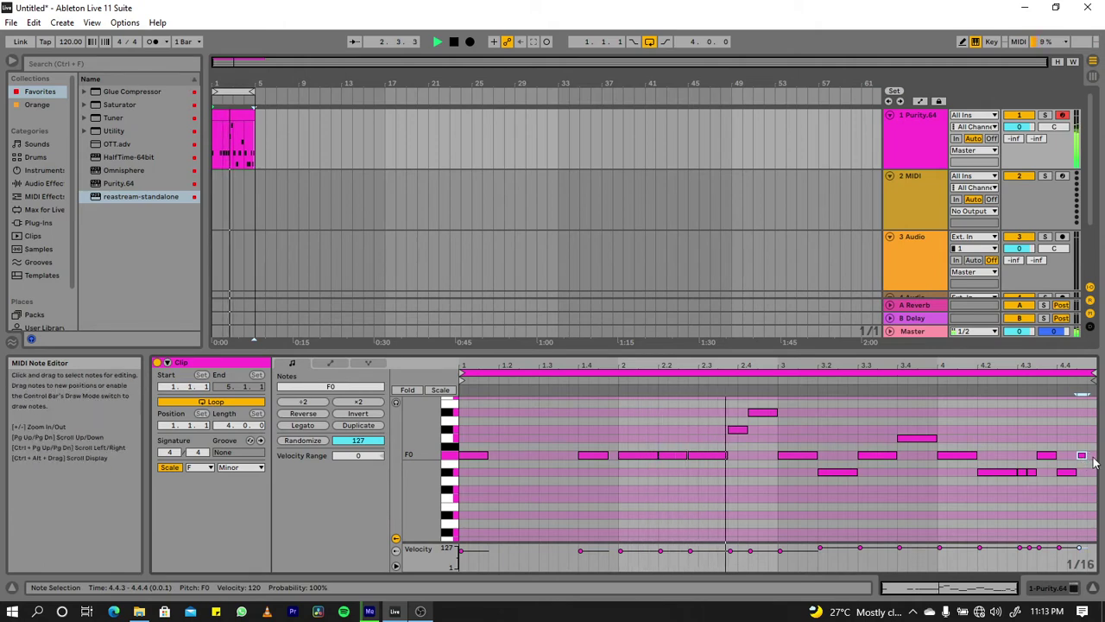
pyautogui.press('Right')
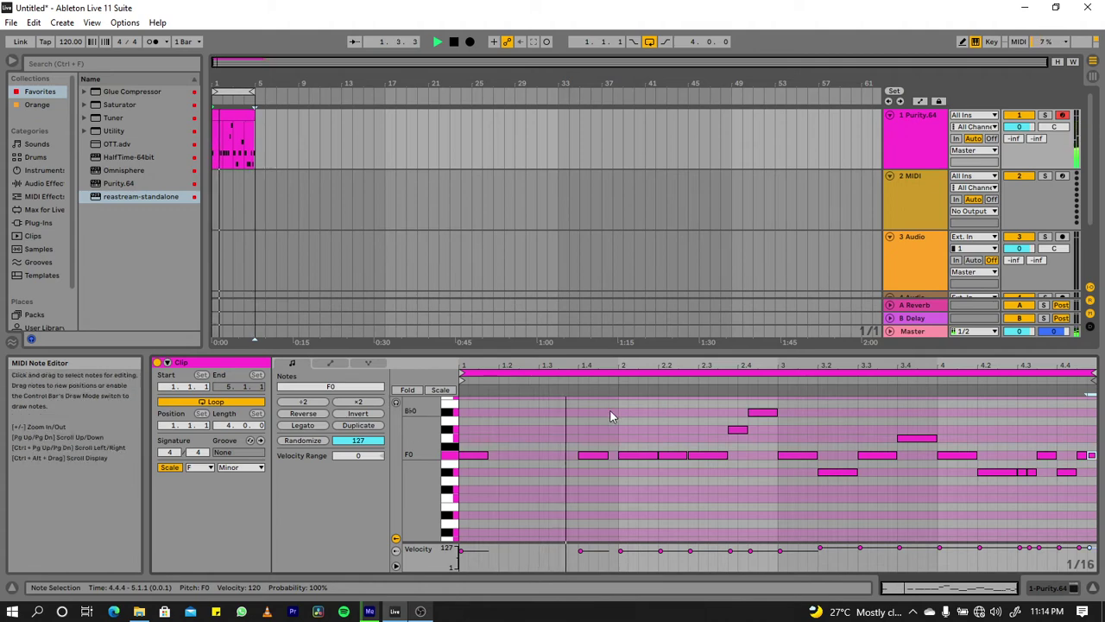
# - Extend the opening F0 note at 1.1.1 to one beat and add a two-sixteenth G0 note at 1.2.1
pyautogui.doubleClick(514, 439)
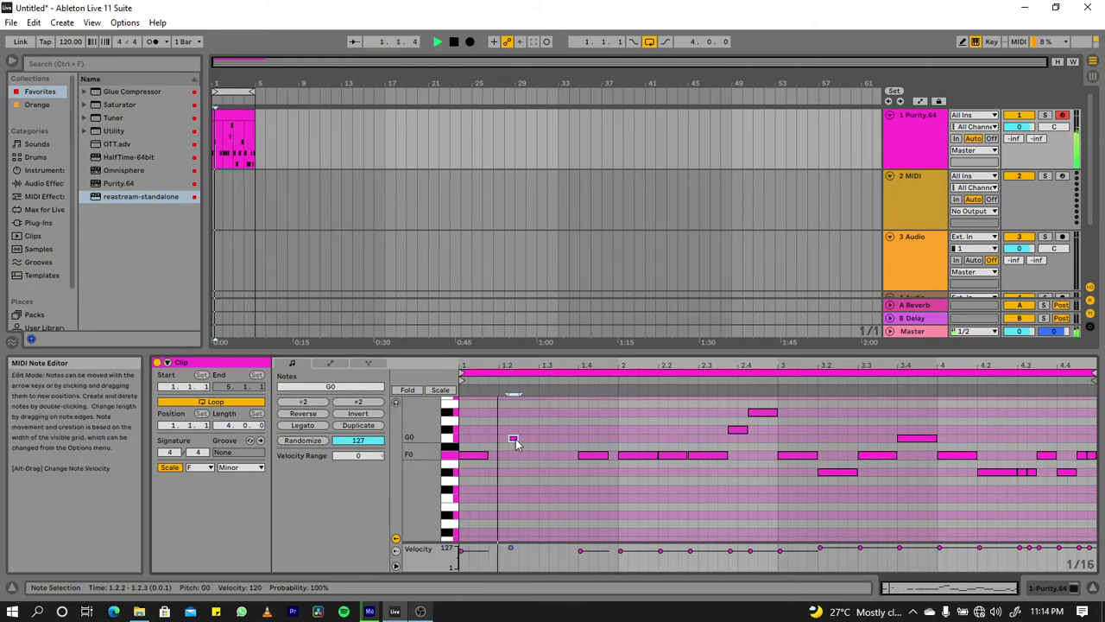
pyautogui.click(491, 455)
pyautogui.moveTo(492, 455); pyautogui.dragTo(518, 439)
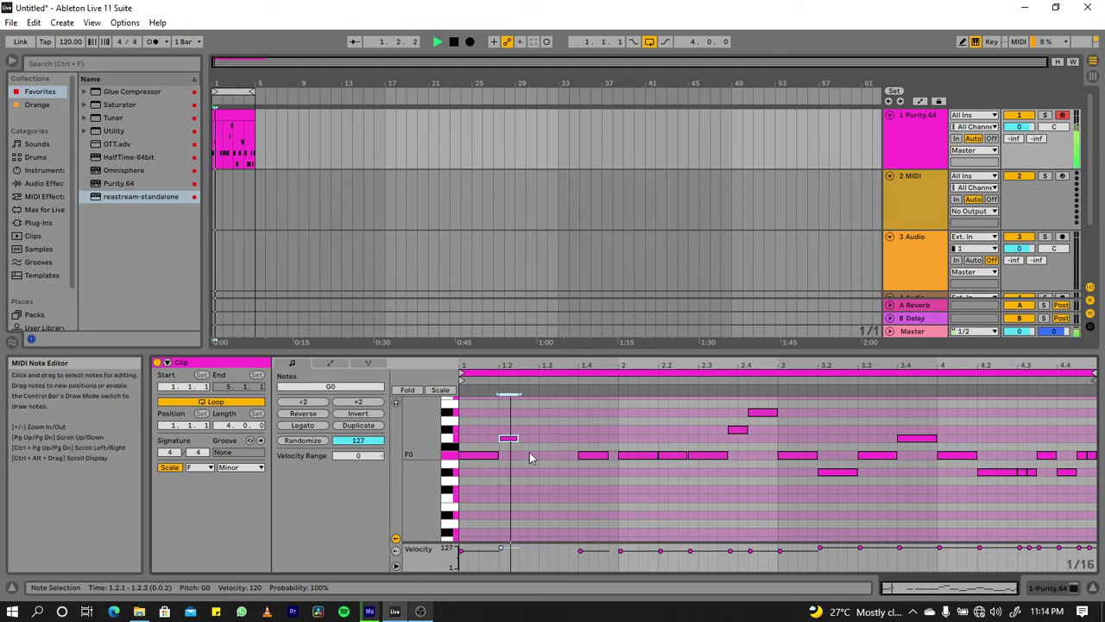
# - Add a two-sixteenth F0 note at 1.2.3, ending at 1.3.1, and audition the loop
pyautogui.press('space')
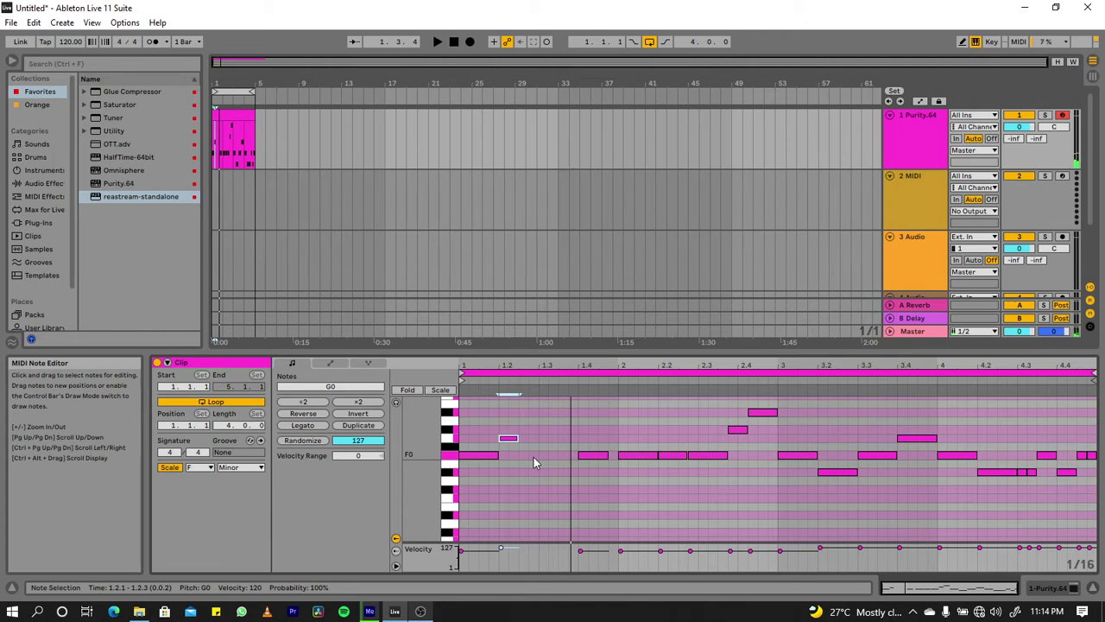
pyautogui.press('space')
pyautogui.doubleClick(533, 457)
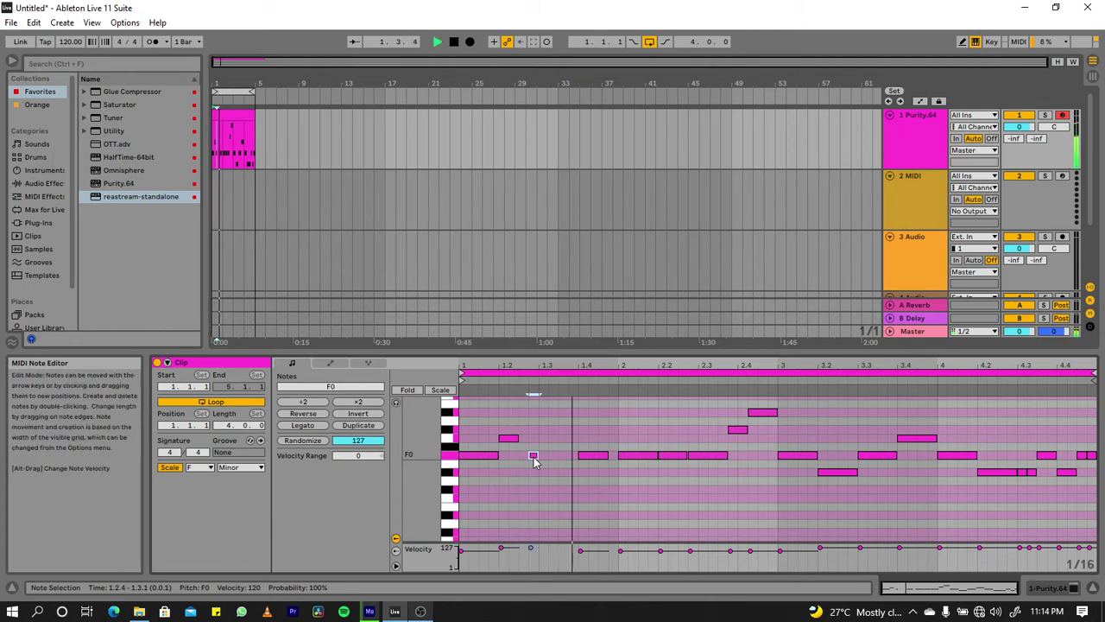
pyautogui.press('space')
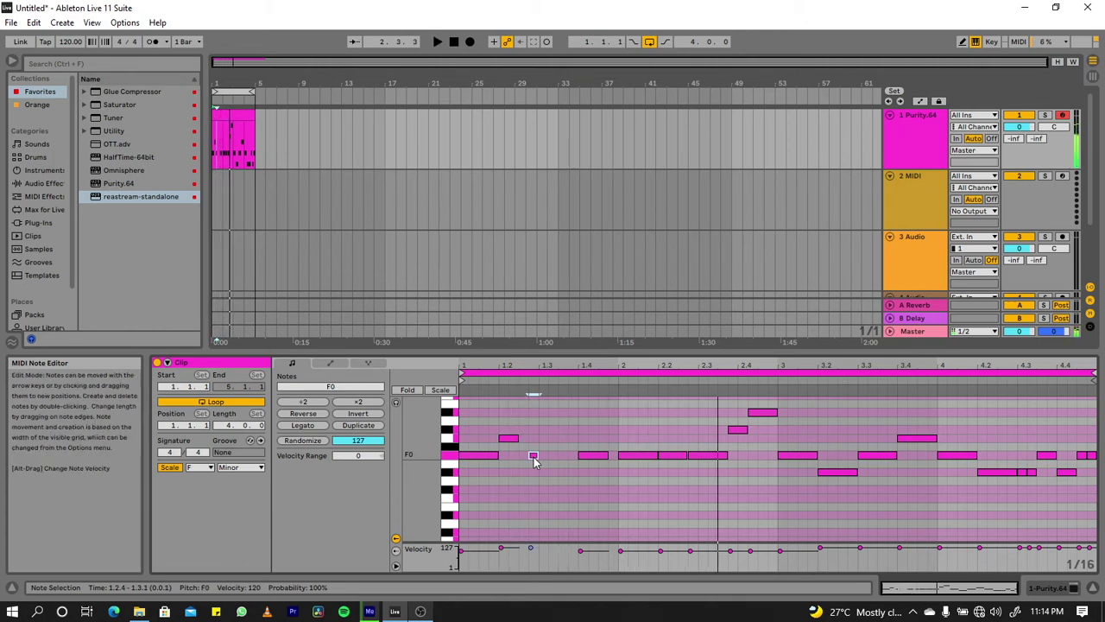
pyautogui.press('space')
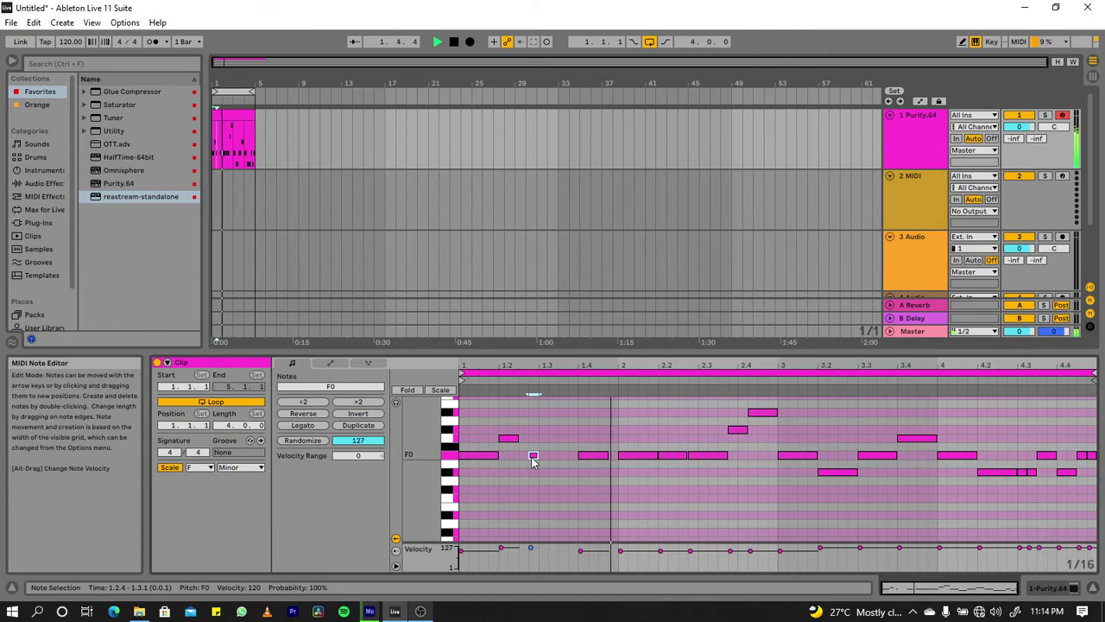
pyautogui.moveTo(531, 455); pyautogui.dragTo(522, 456)
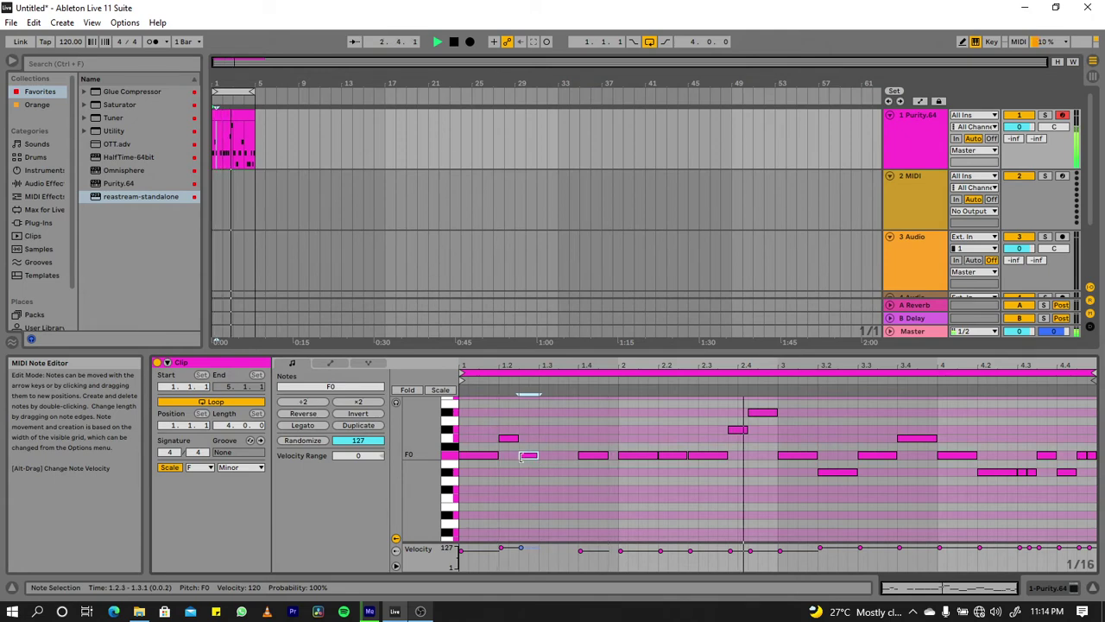
# - Add an E♭0 note at 1.3.1 lasting one beat, up to 1.4.1
pyautogui.doubleClick(543, 472)
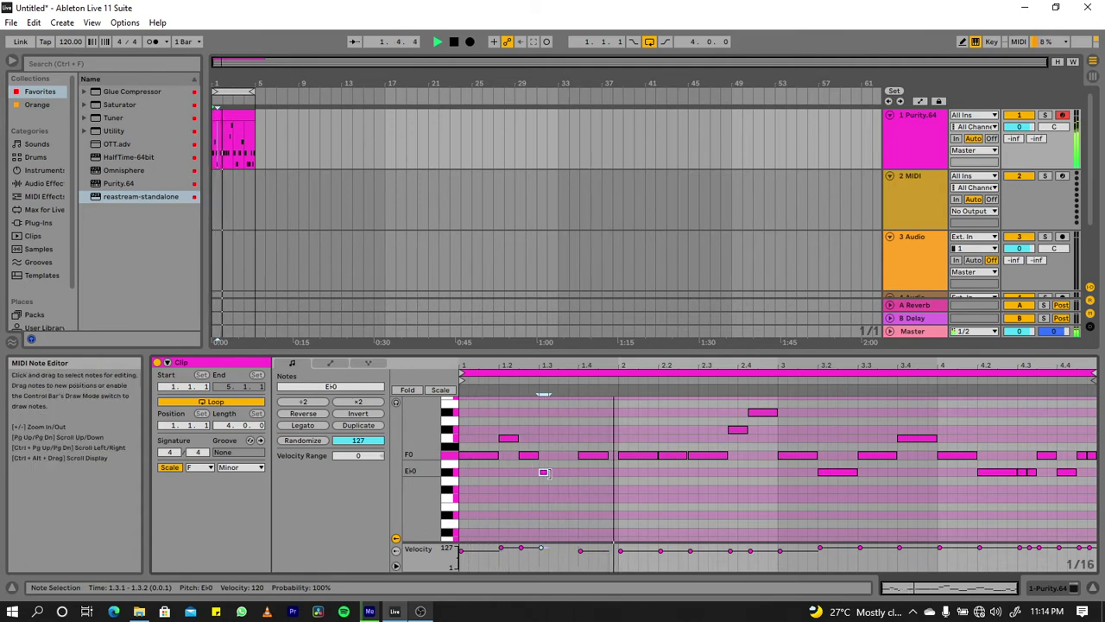
pyautogui.moveTo(545, 471); pyautogui.dragTo(558, 473)
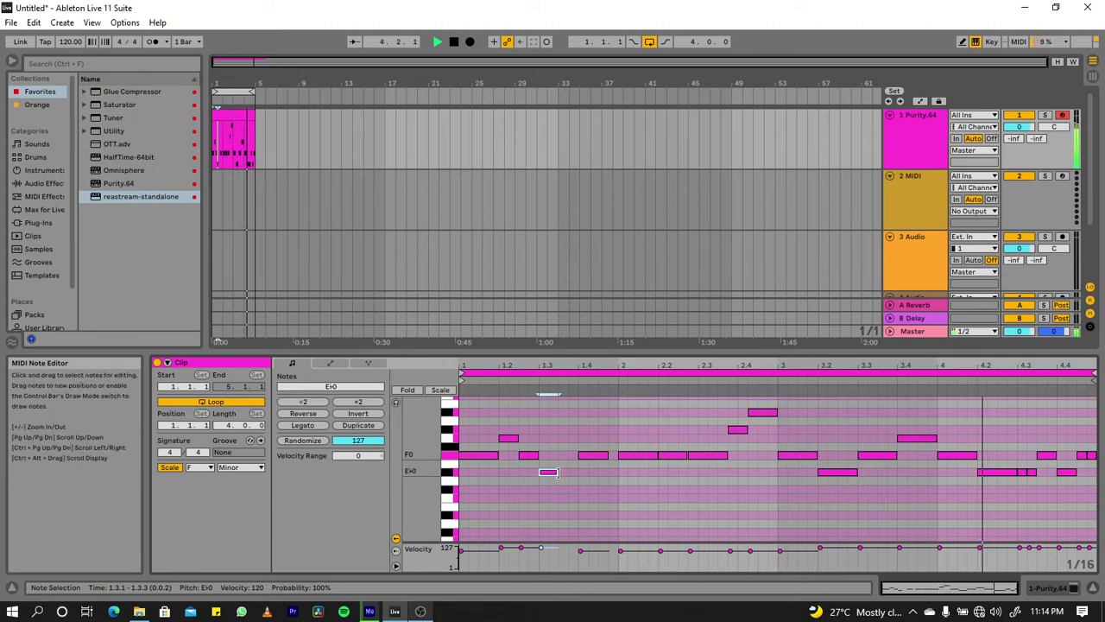
pyautogui.moveTo(559, 471); pyautogui.dragTo(576, 472)
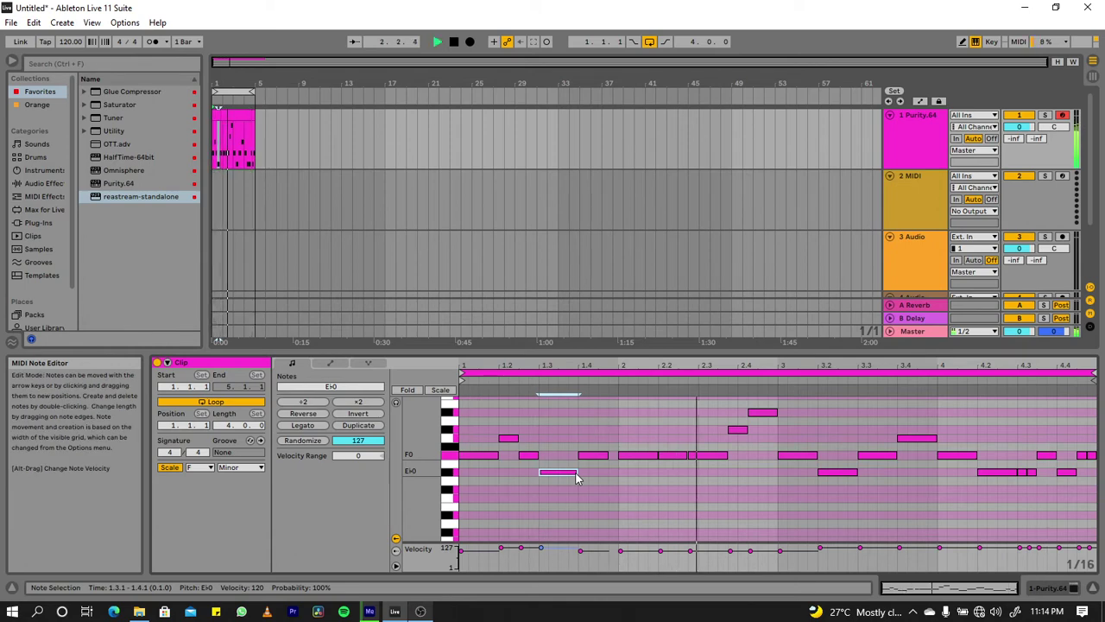
# - Transpose the F0 note at 2.2.1 up to G0 and the B♭0 note at 2.4.2 down to G0
pyautogui.doubleClick(672, 438)
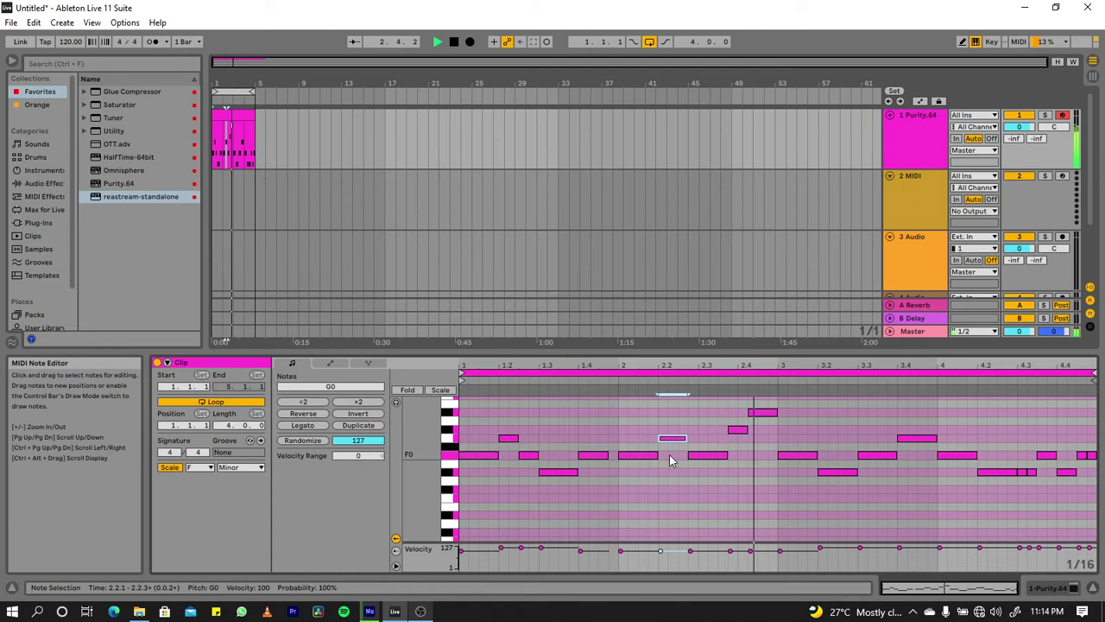
pyautogui.click(768, 413)
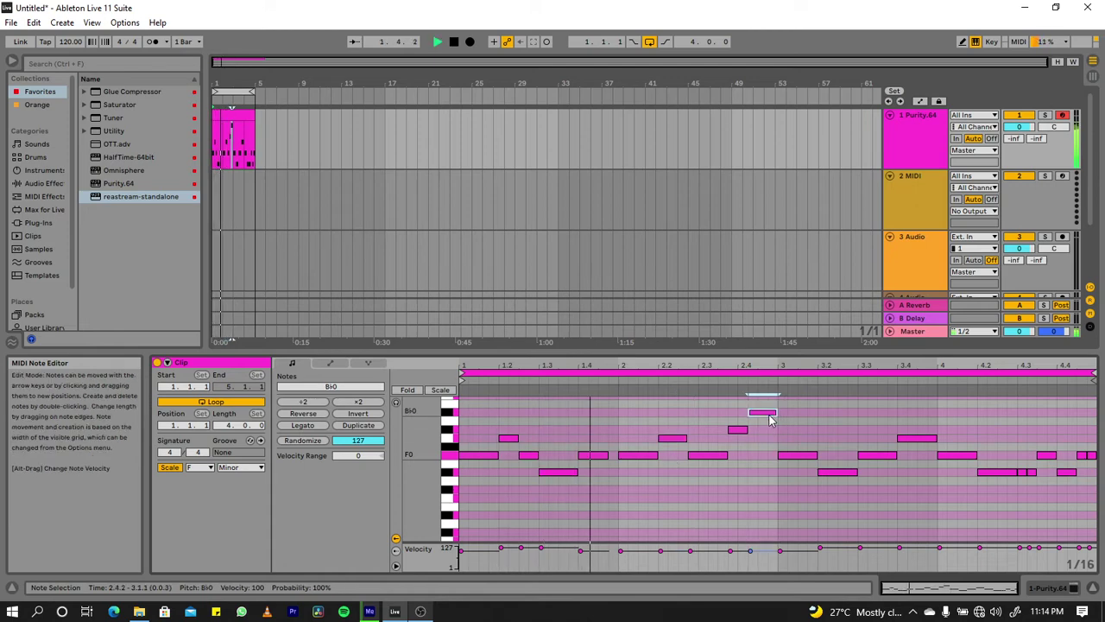
pyautogui.press('Down')
pyautogui.press('Down')
pyautogui.press('Down')
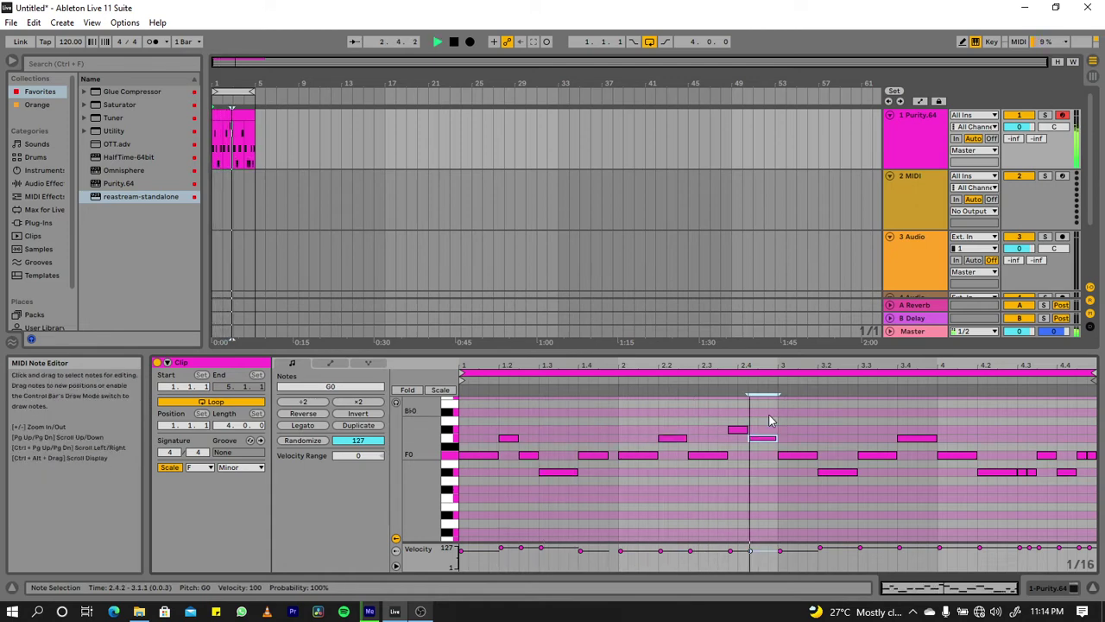
pyautogui.press('space')
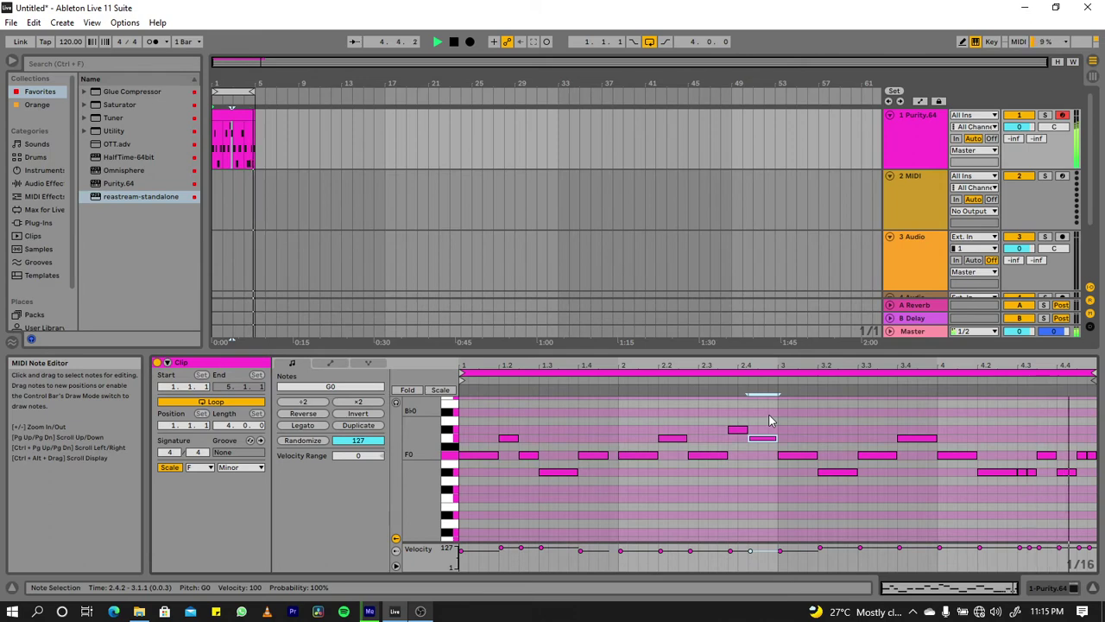
# - Divide the one-beat F0 note at 4.1.1 into a sixteenth and a three-sixteenth F0 note starting at 4.1.2
pyautogui.moveTo(768, 413); pyautogui.dragTo(992, 487)
pyautogui.click(993, 486)
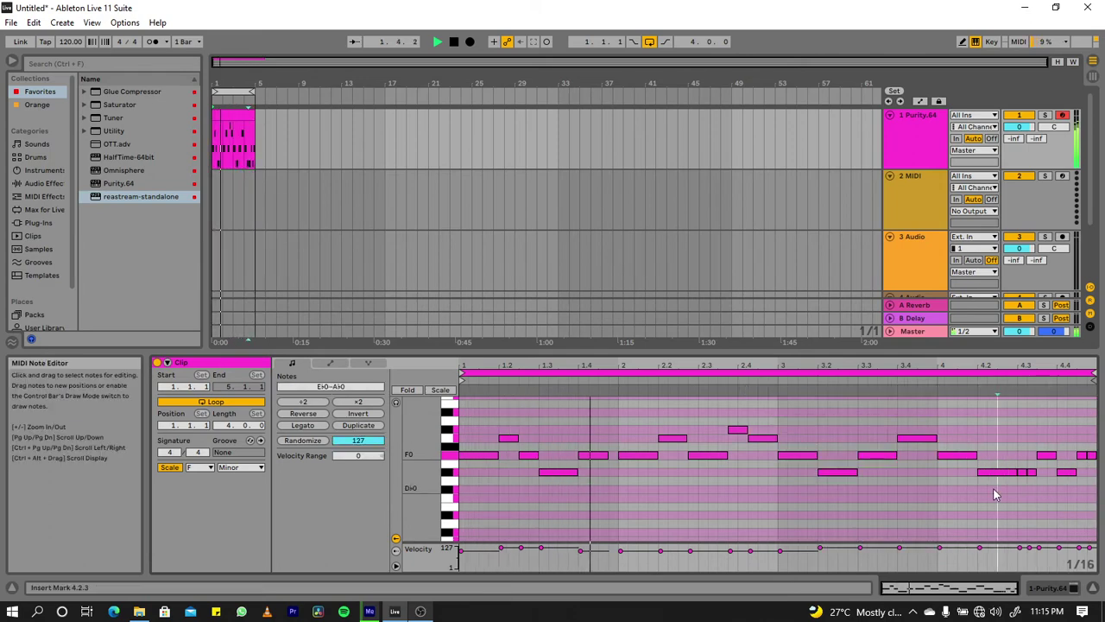
pyautogui.click(941, 464)
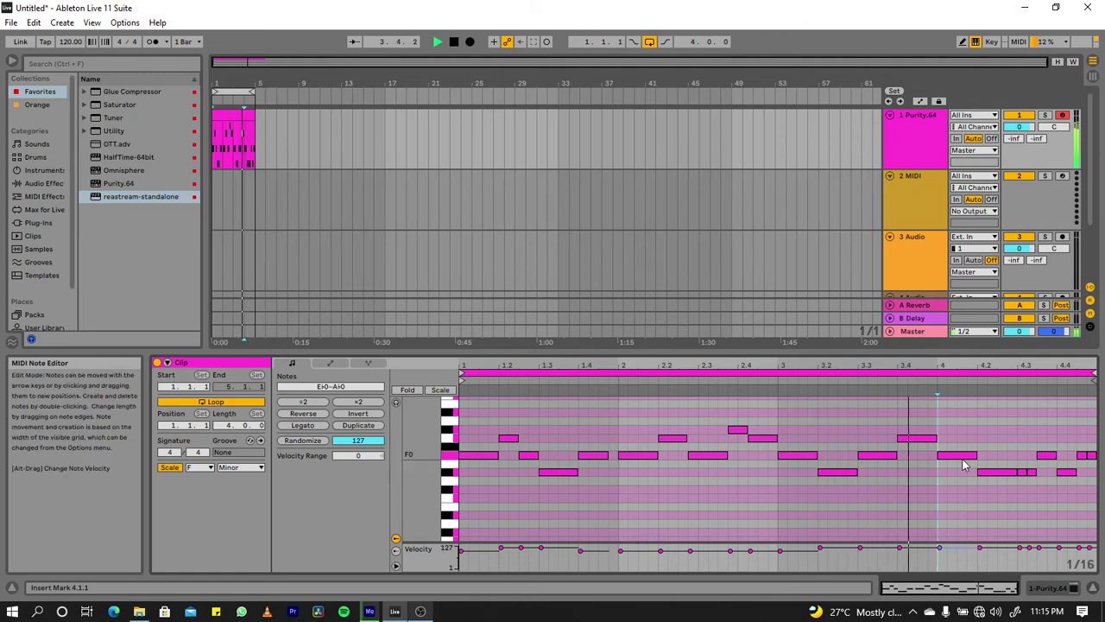
pyautogui.press('space')
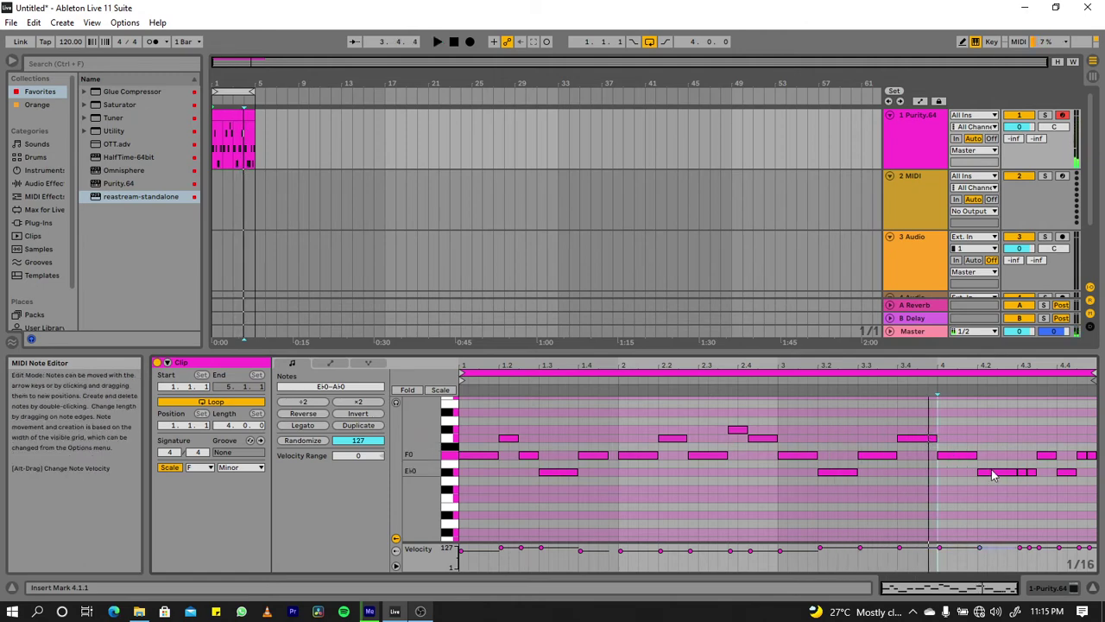
pyautogui.moveTo(957, 461)
pyautogui.mouseDown()
pyautogui.moveTo(943, 455)
pyautogui.moveTo(970, 455)
pyautogui.mouseUp()
pyautogui.press('space')
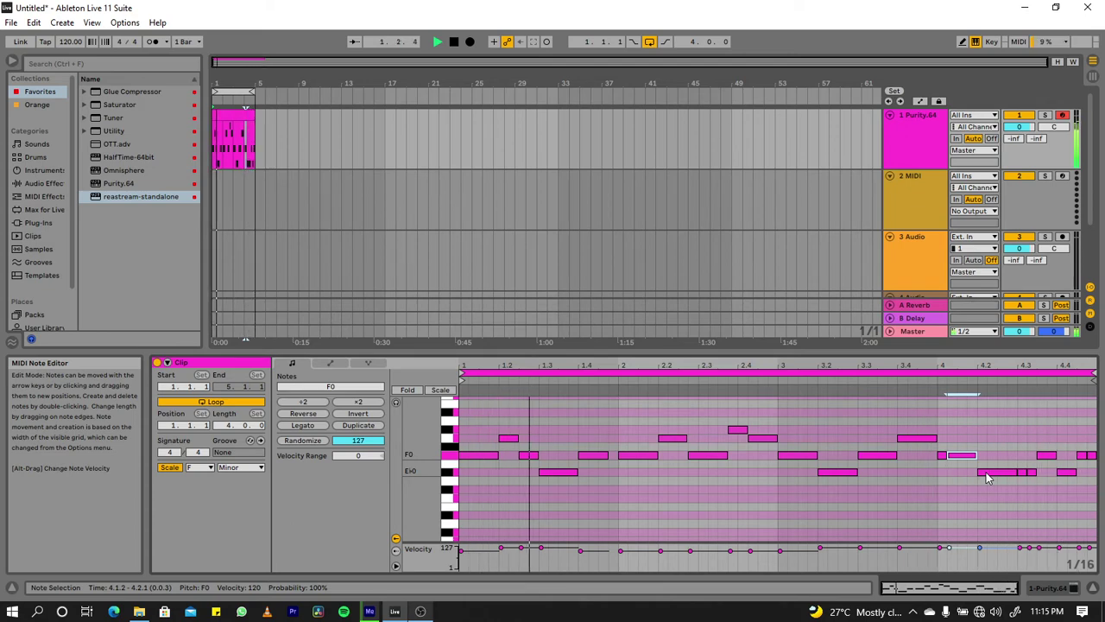
pyautogui.click(957, 499)
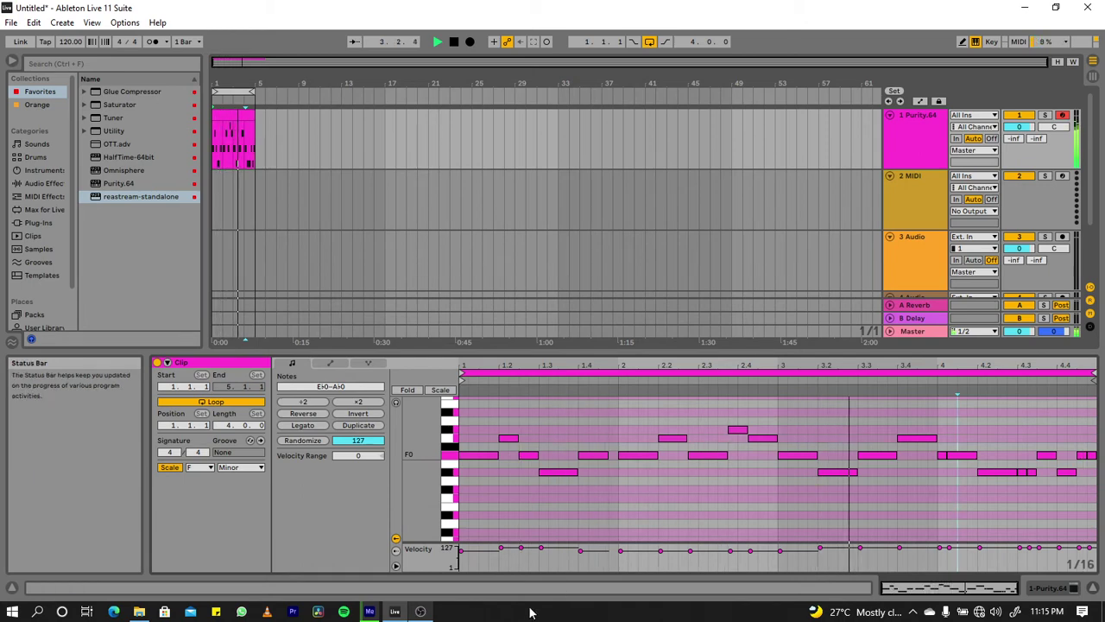
pyautogui.click(421, 611)
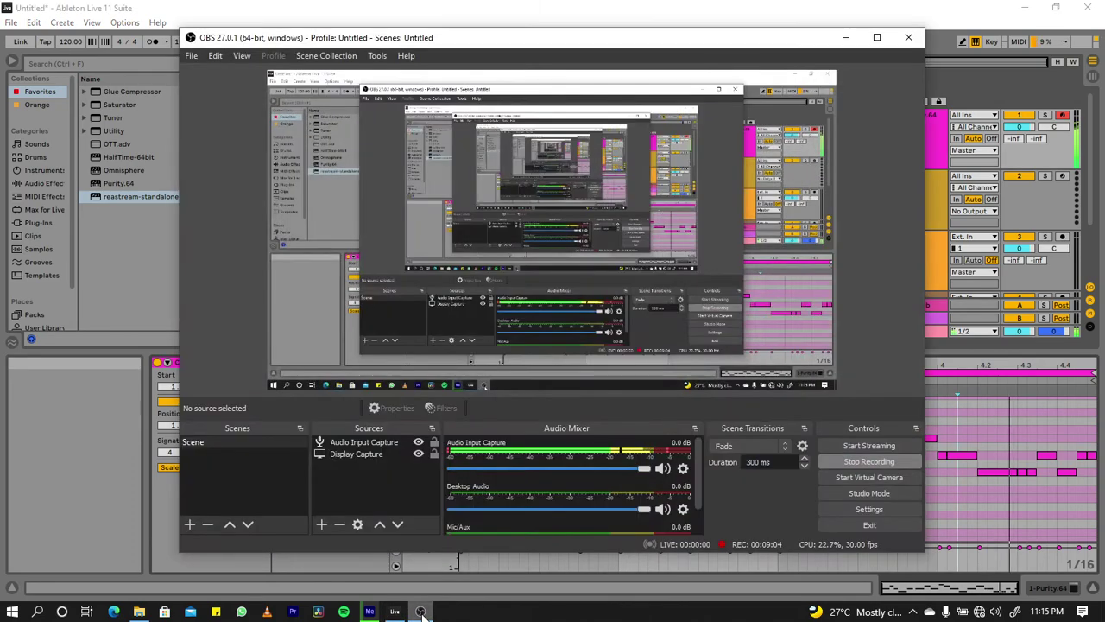
pyautogui.click(421, 611)
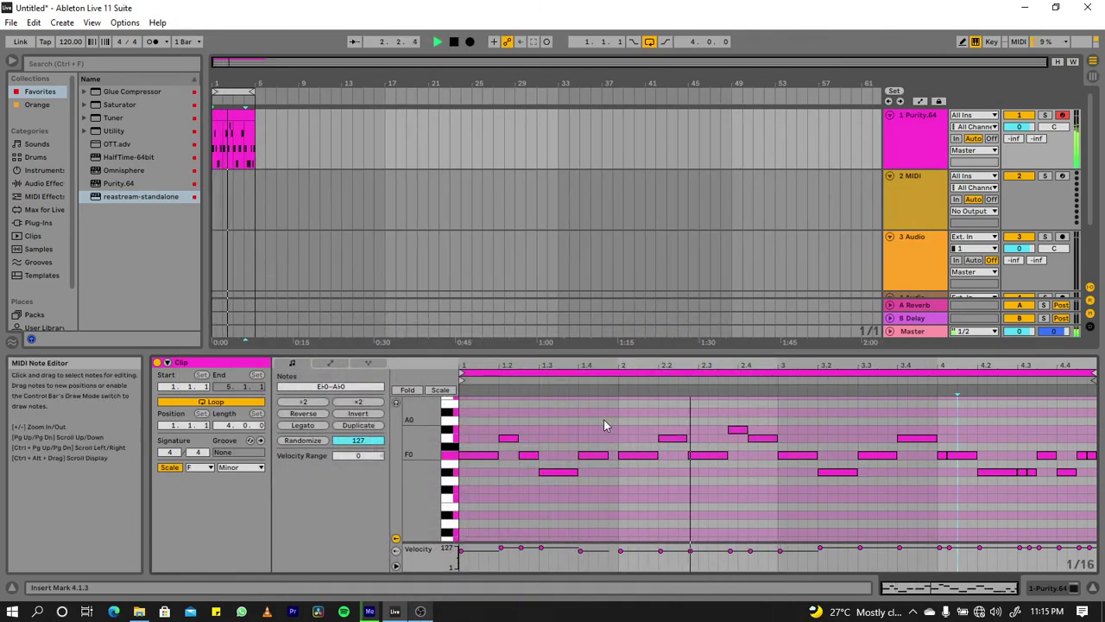
# - Add the Chorus-Ensemble audio effect from Pitch & Modulation to the Purity.64 track
pyautogui.click(923, 145)
pyautogui.click(124, 196)
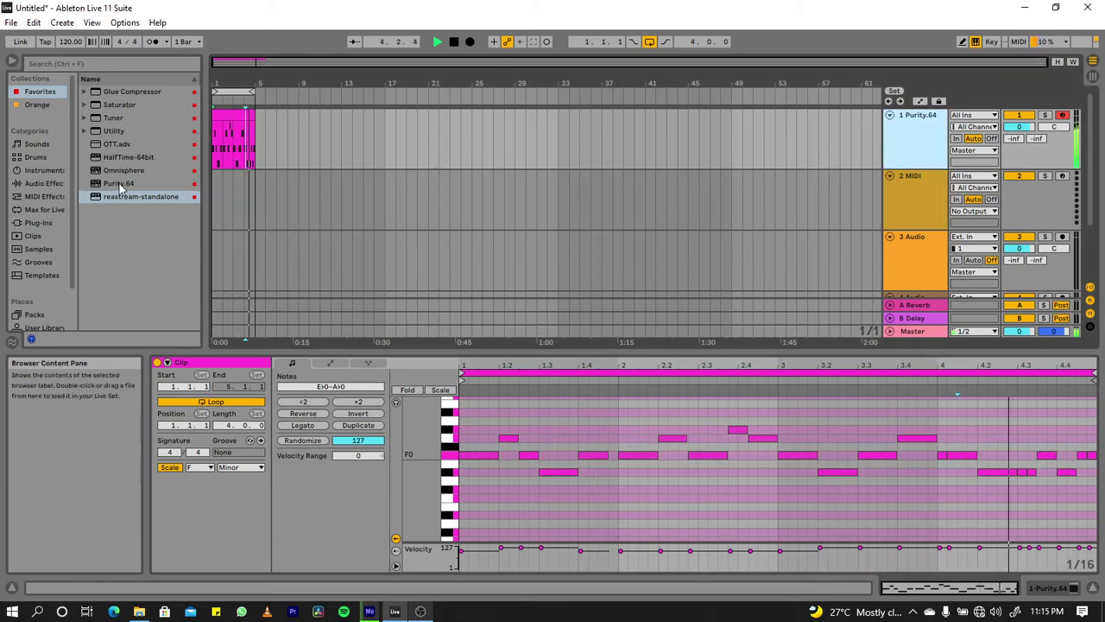
pyautogui.click(45, 183)
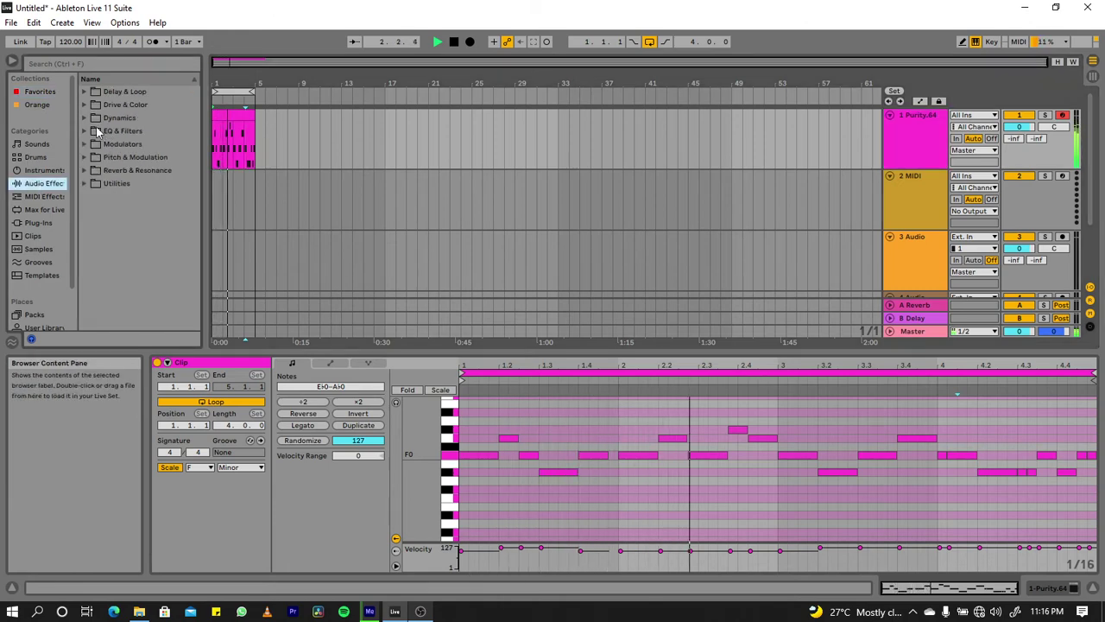
pyautogui.click(83, 184)
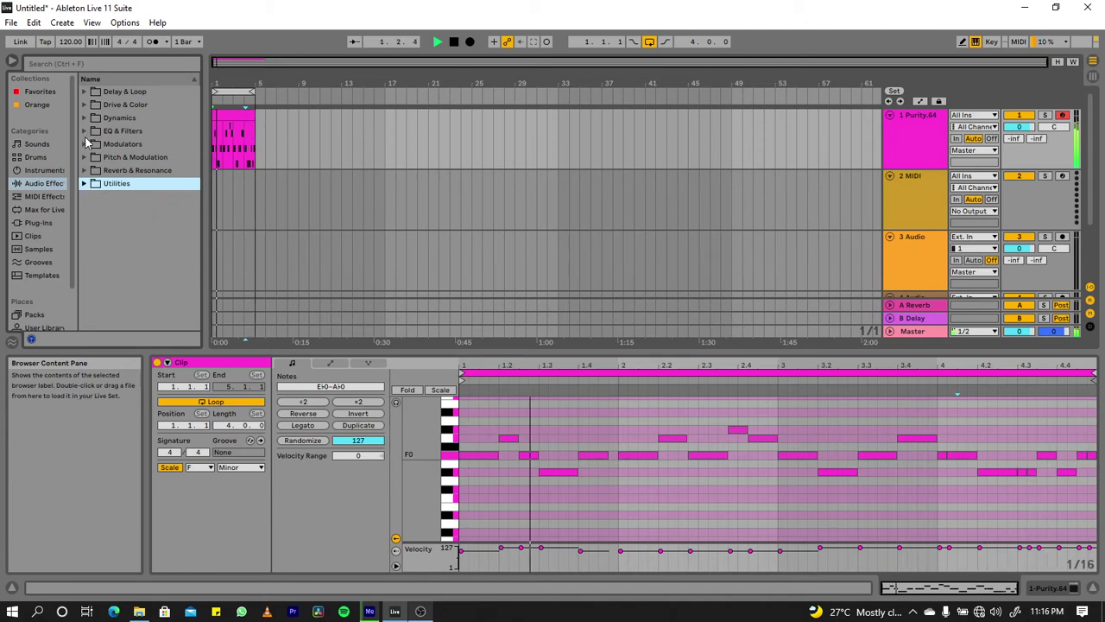
pyautogui.click(84, 157)
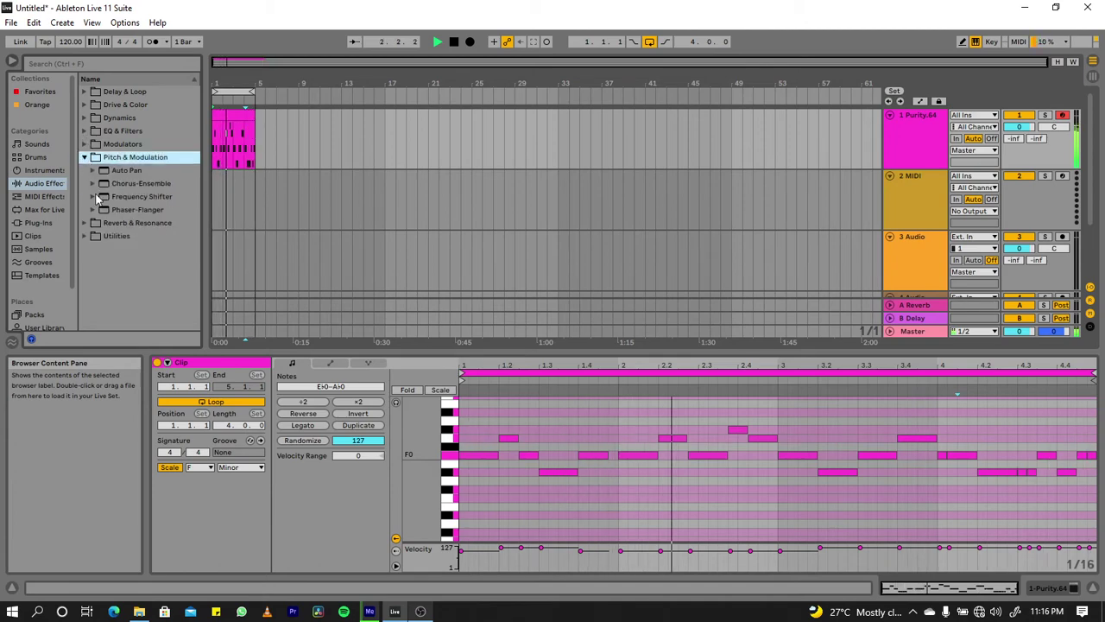
pyautogui.click(125, 181)
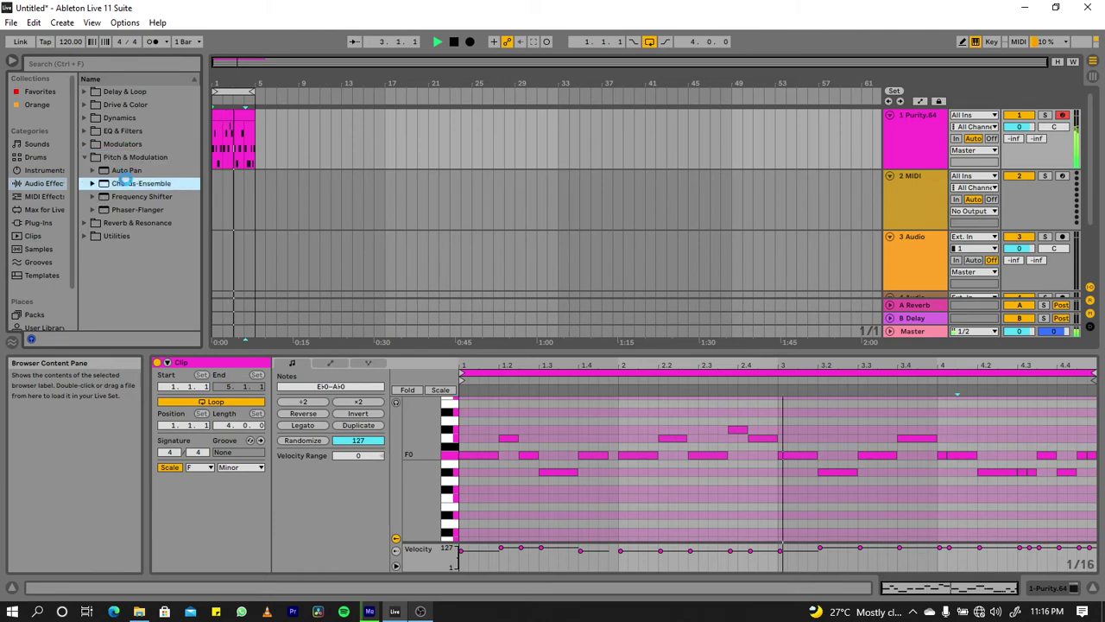
pyautogui.doubleClick(125, 181)
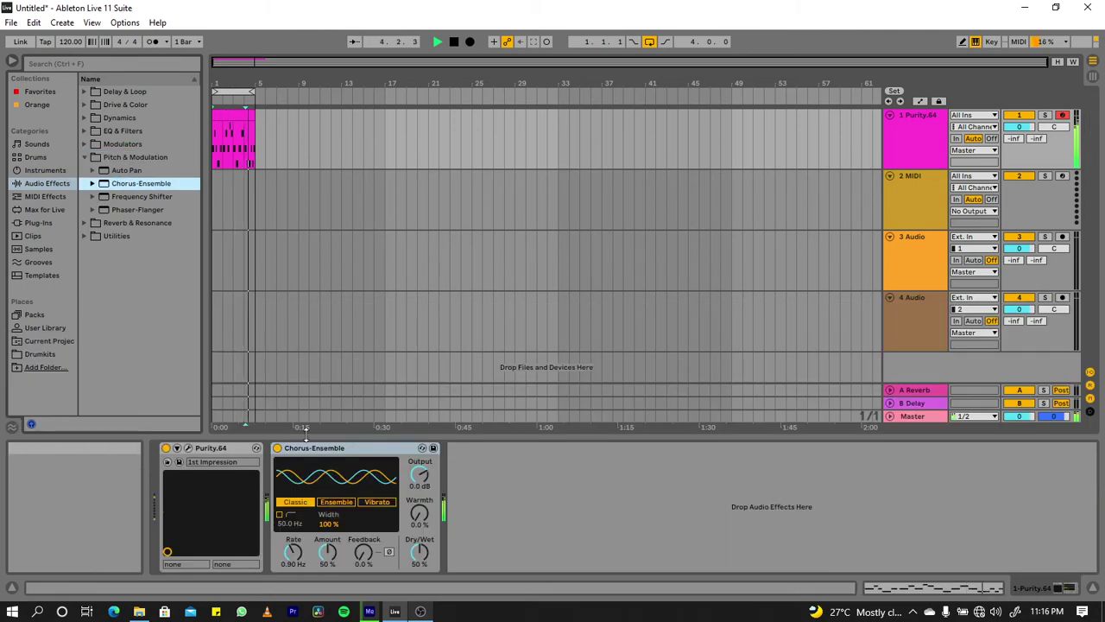
# - Try the Ensemble and Vibrato modes of the Chorus-Ensemble effect and return to Classic
pyautogui.click(328, 506)
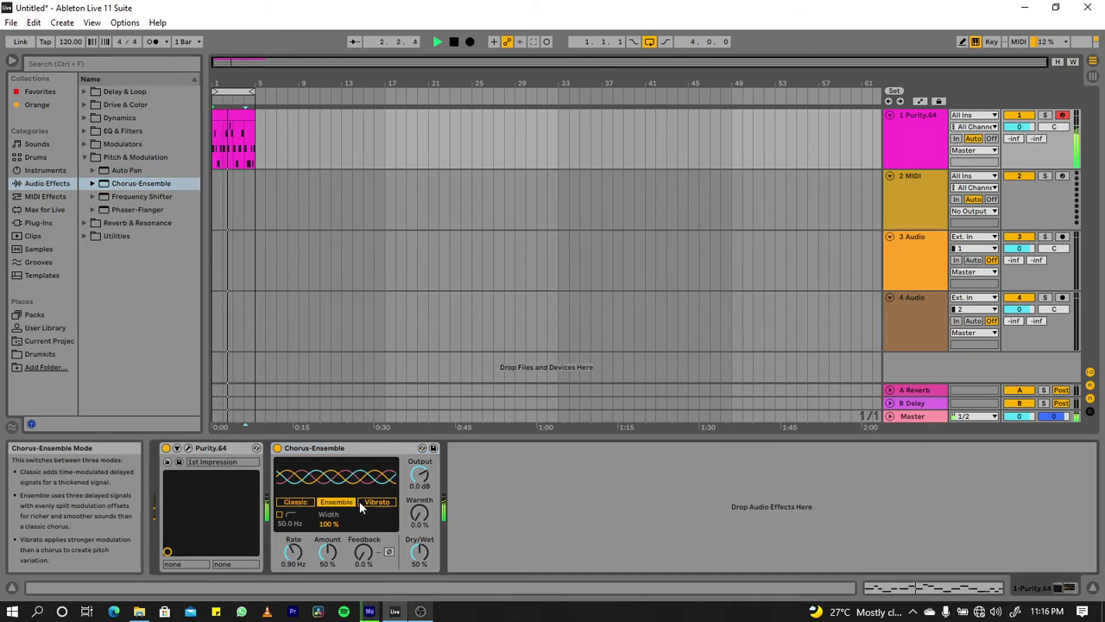
pyautogui.click(371, 502)
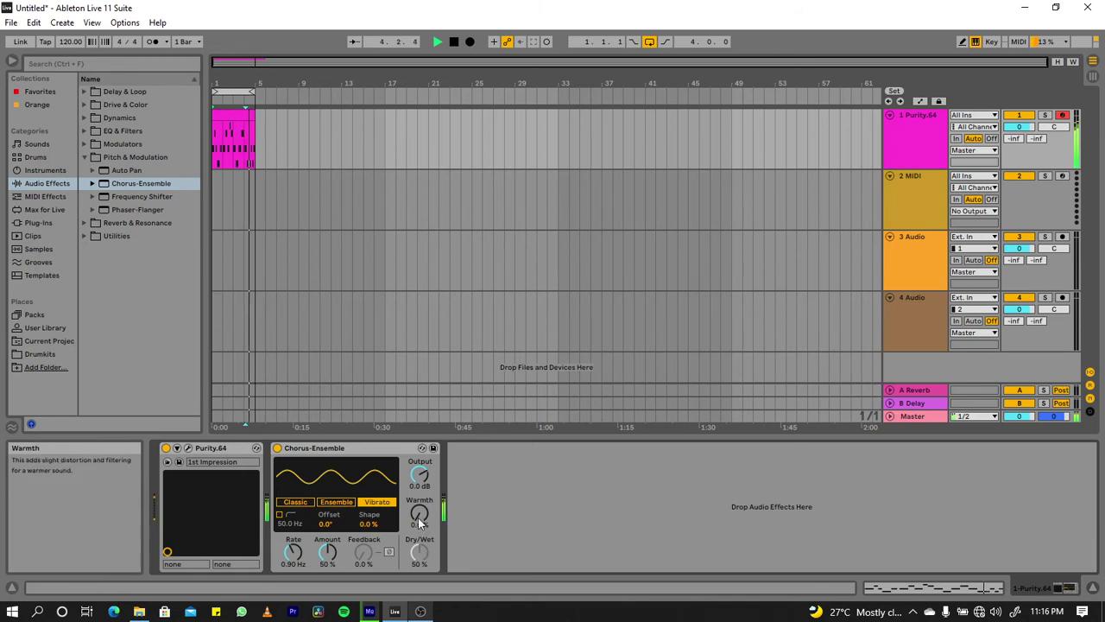
pyautogui.click(295, 502)
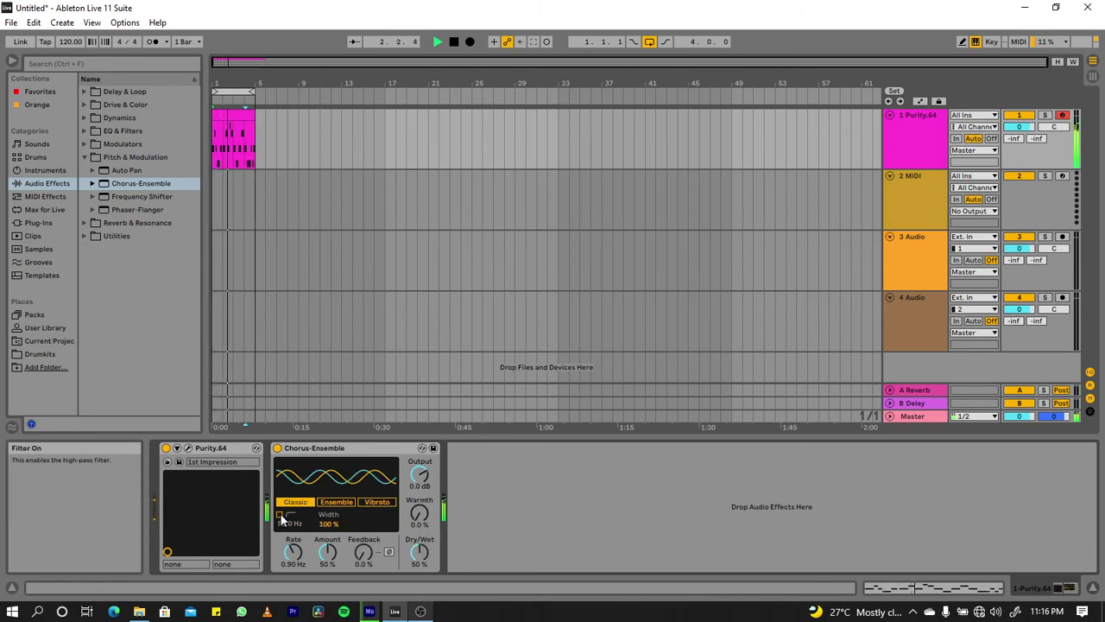
# - Set the Chorus-Ensemble effect's Amount to 34%, Feedback to 25%, Rate to 2.01 Hz and Dry/Wet to 30%
pyautogui.moveTo(327, 554); pyautogui.dragTo(326, 577)
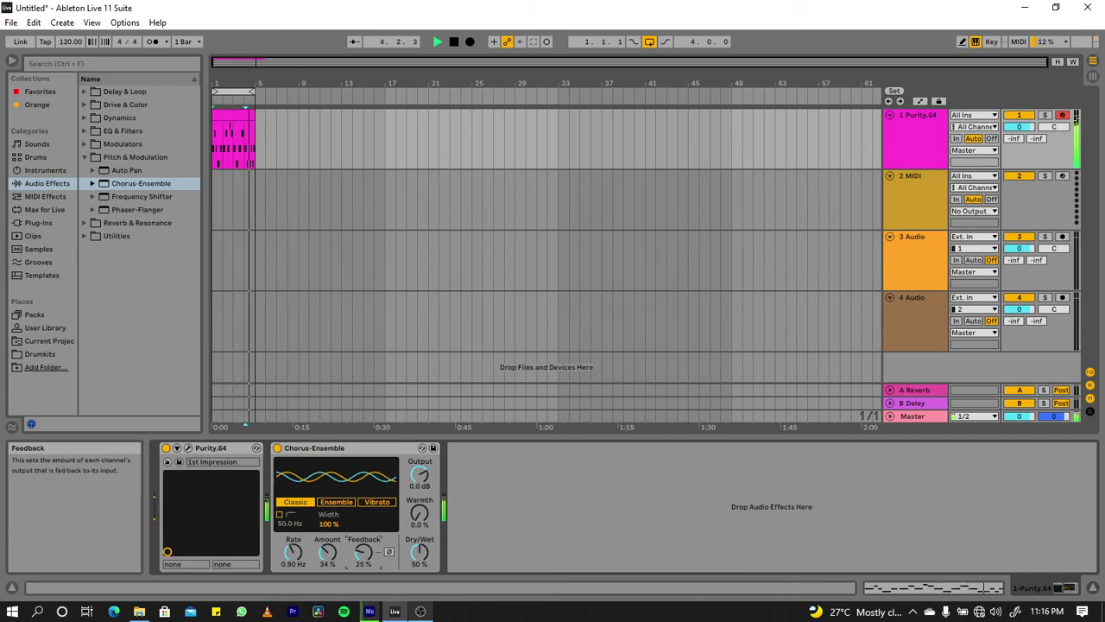
pyautogui.moveTo(291, 552)
pyautogui.mouseDown()
pyautogui.moveTo(291, 577)
pyautogui.moveTo(292, 518)
pyautogui.moveTo(293, 566)
pyautogui.mouseUp()
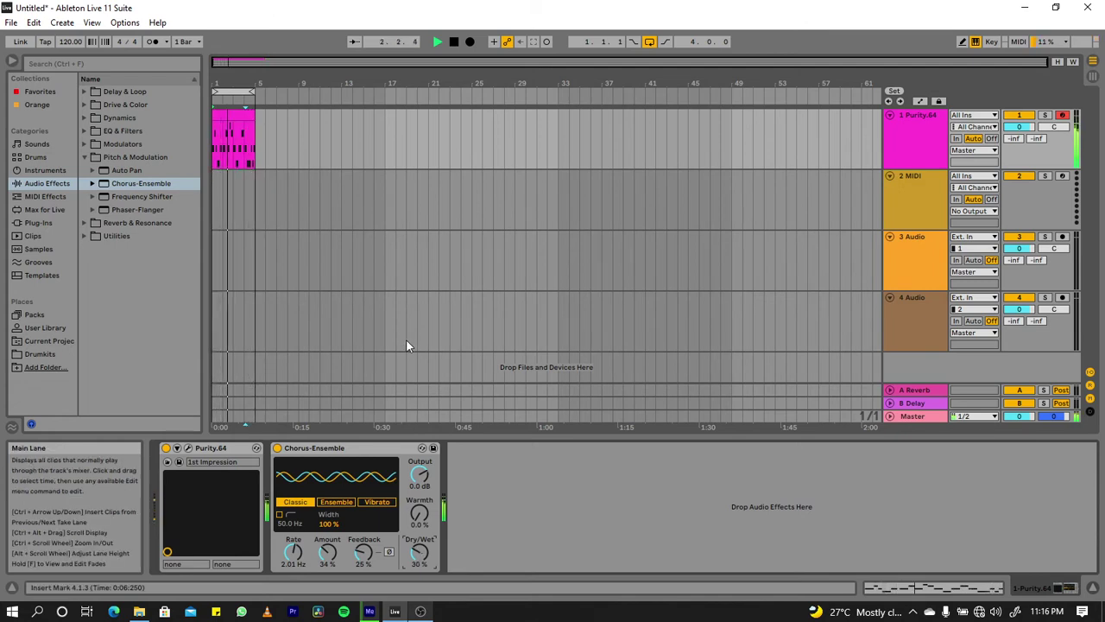
pyautogui.click(889, 144)
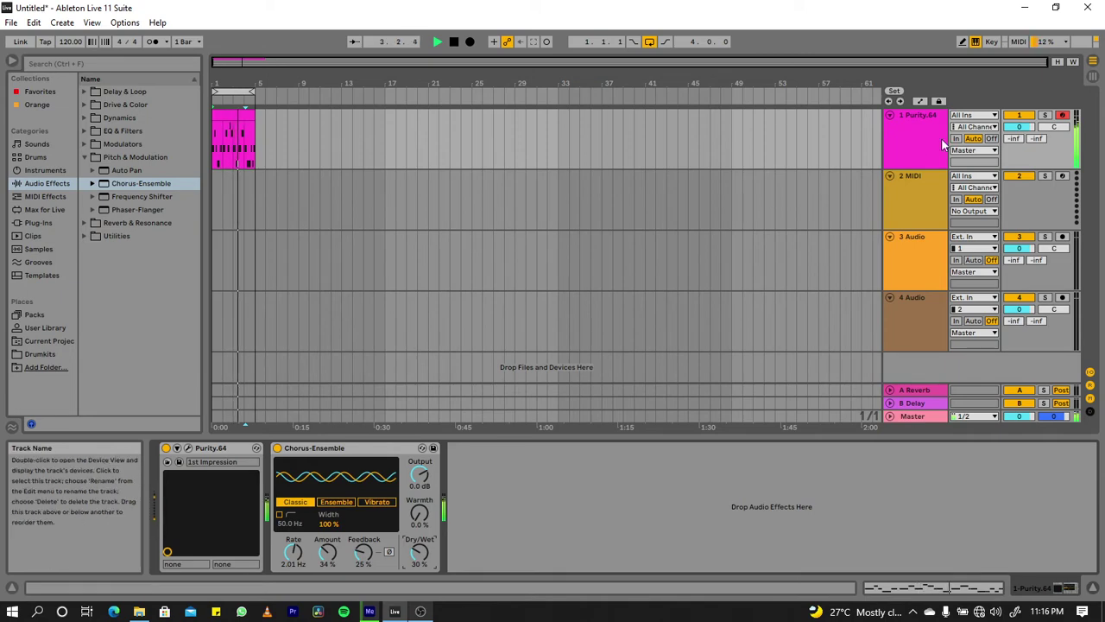
pyautogui.rightClick(917, 145)
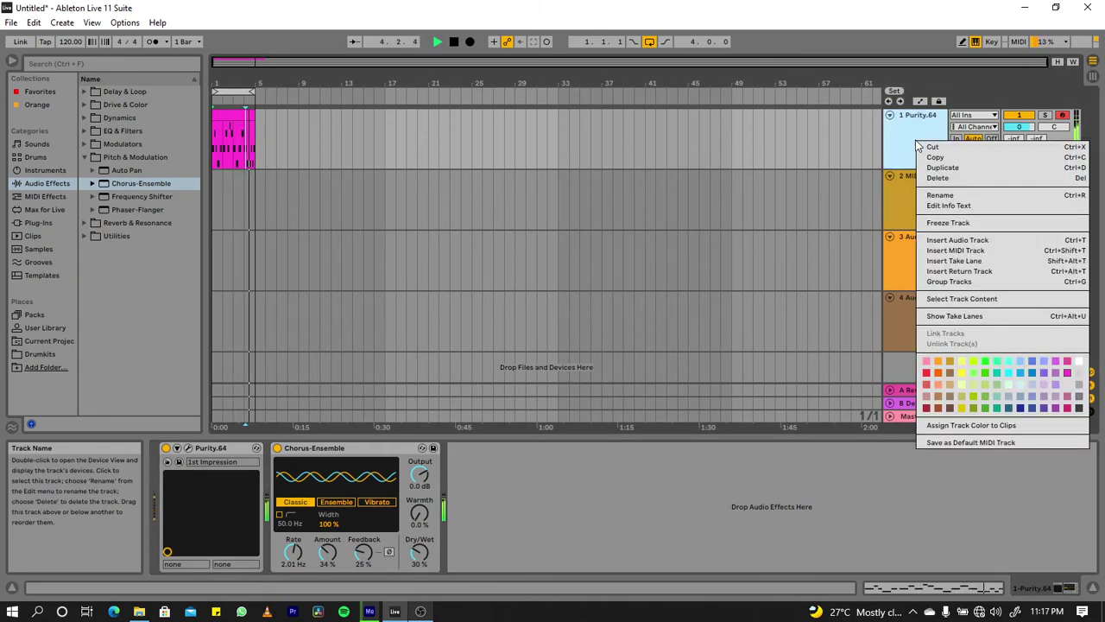
pyautogui.click(891, 189)
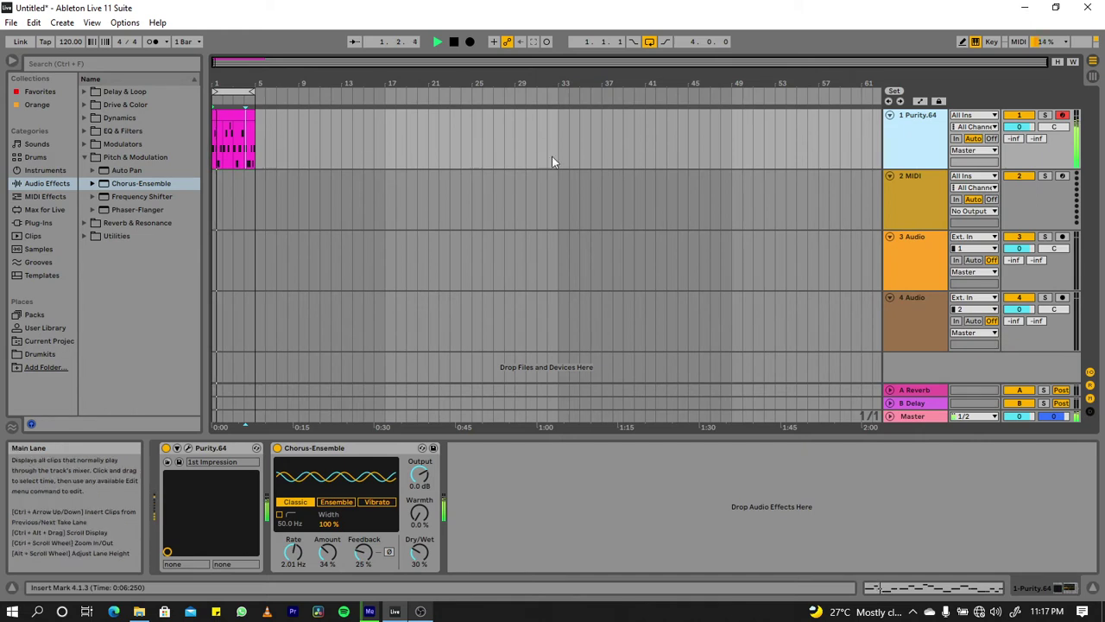
# - Load the Purity.64 instrument from Favorites onto the empty 2 MIDI track and dismiss the jBridge message
pyautogui.click(907, 191)
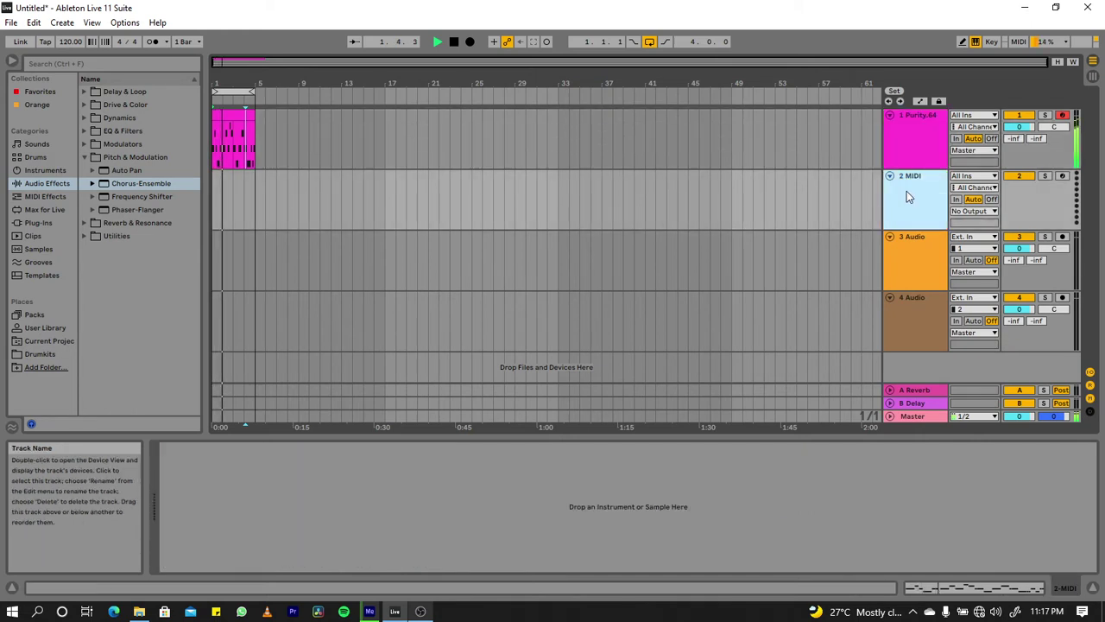
pyautogui.click(40, 92)
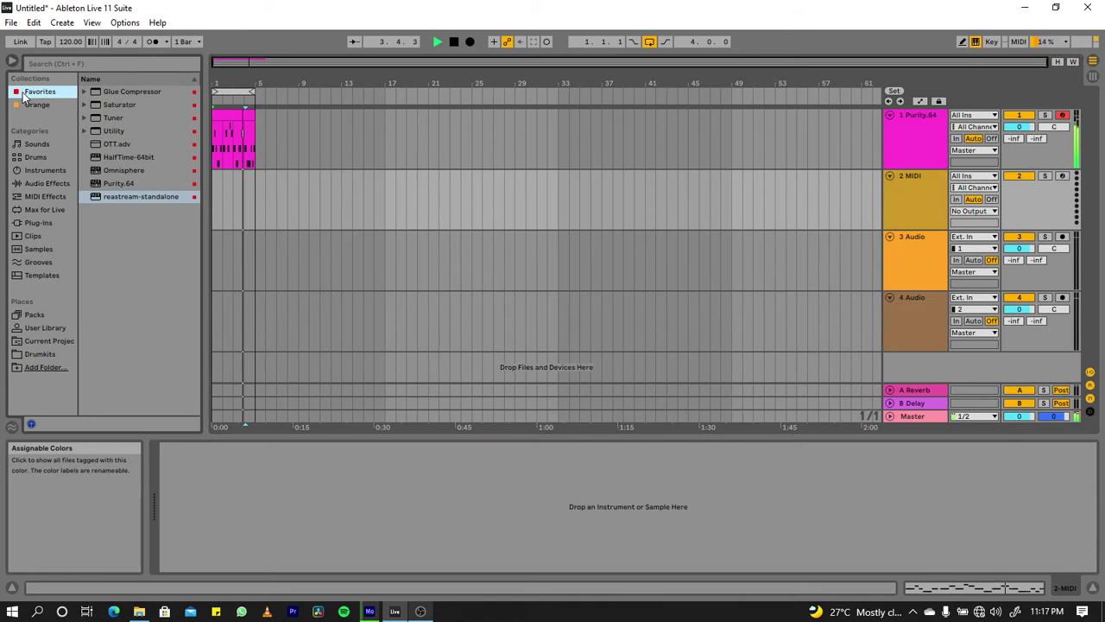
pyautogui.doubleClick(119, 184)
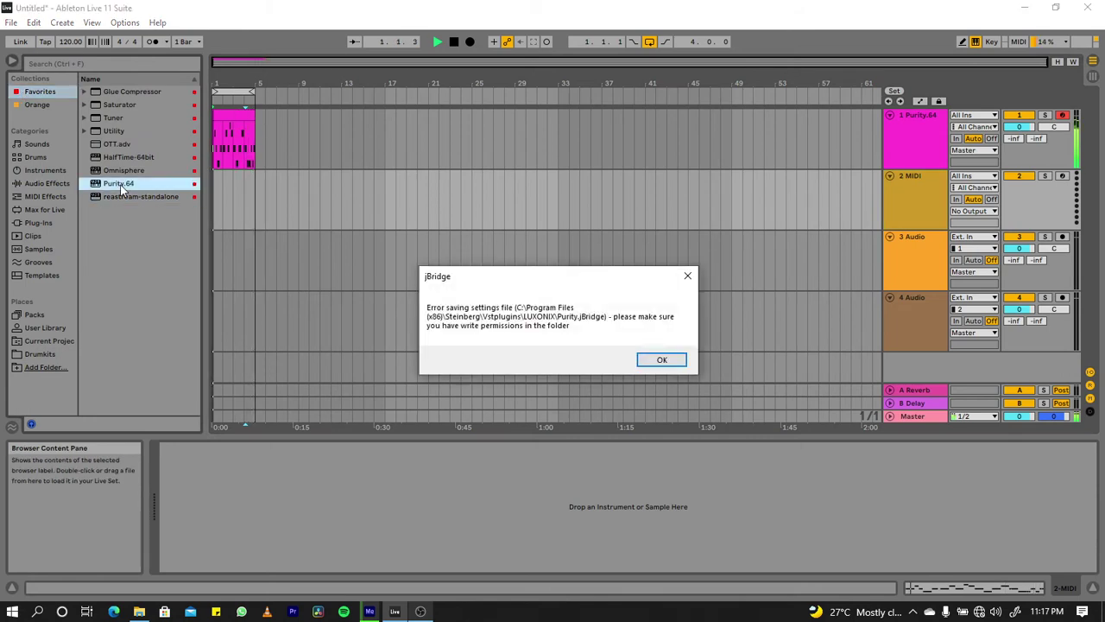
pyautogui.click(661, 360)
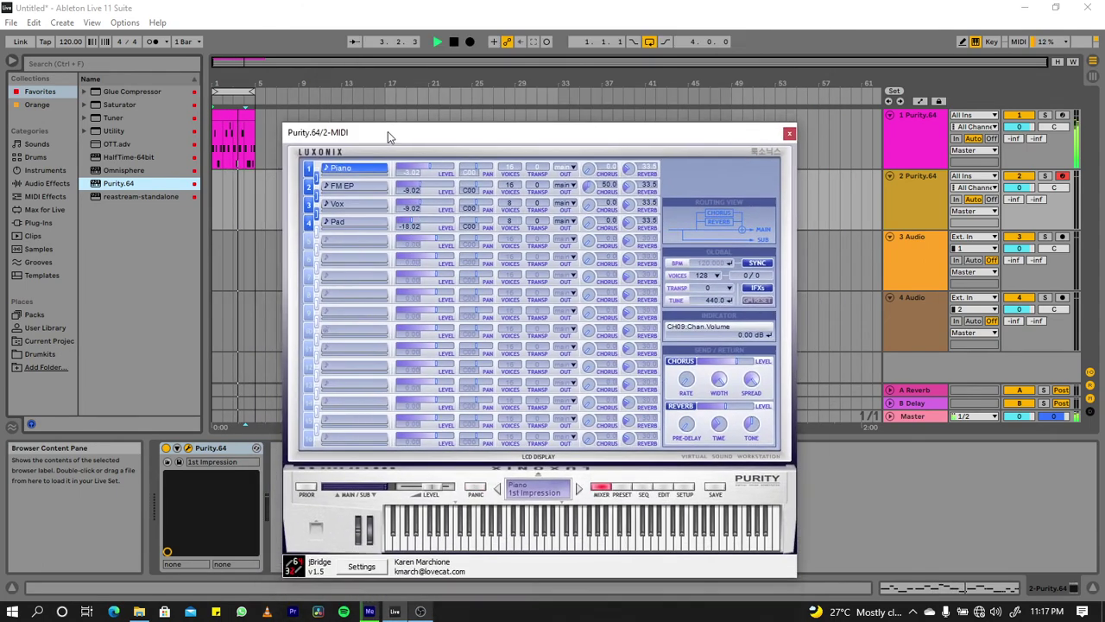
pyautogui.moveTo(388, 131); pyautogui.dragTo(375, 100)
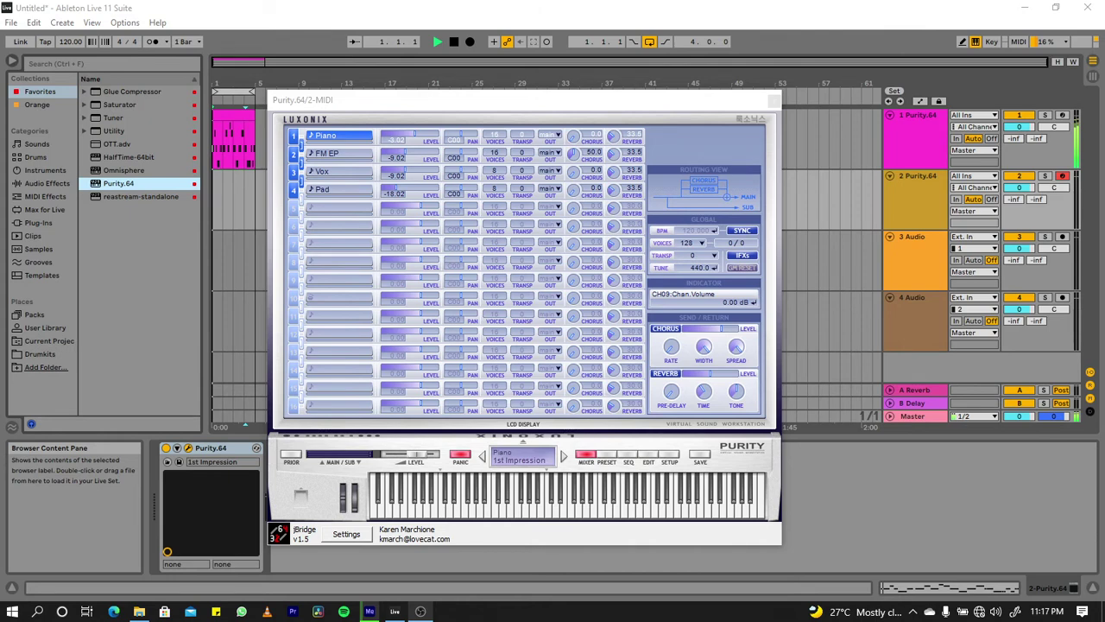
# - Audition the Clean Fast and Harmonic Slow presets from Purity's Organ category, and choose Leslie Noise Fast
pyautogui.click(606, 457)
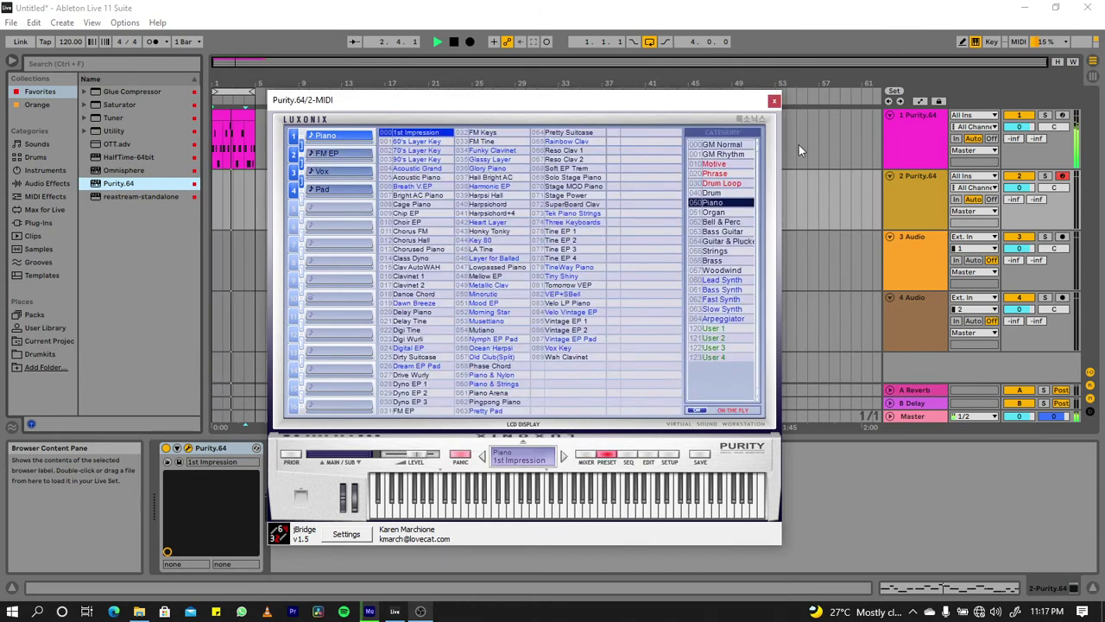
pyautogui.click(723, 213)
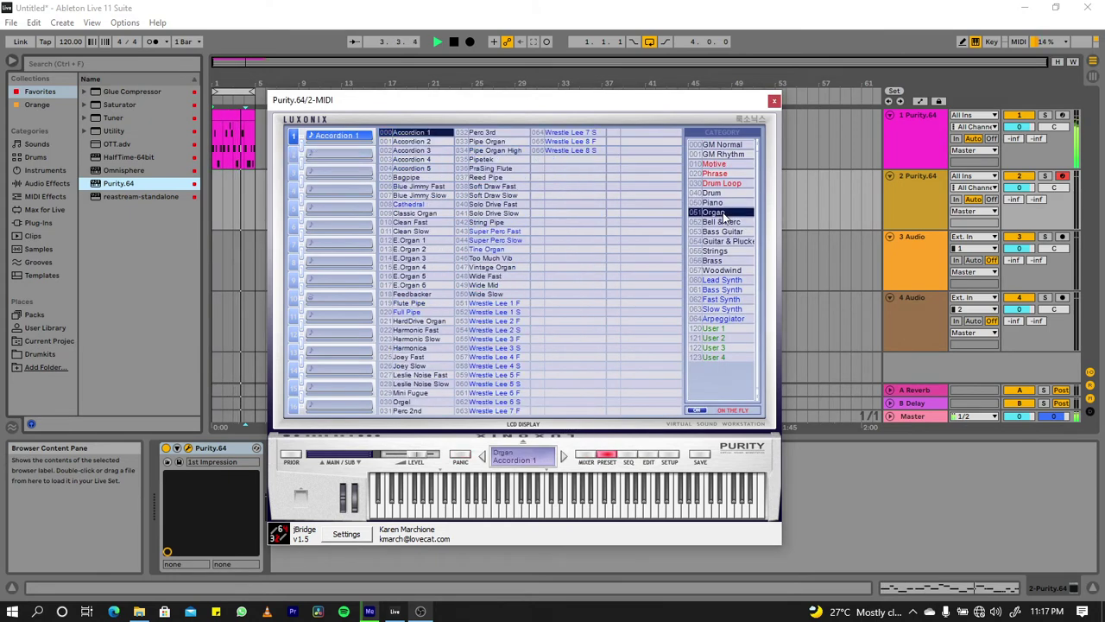
pyautogui.click(413, 223)
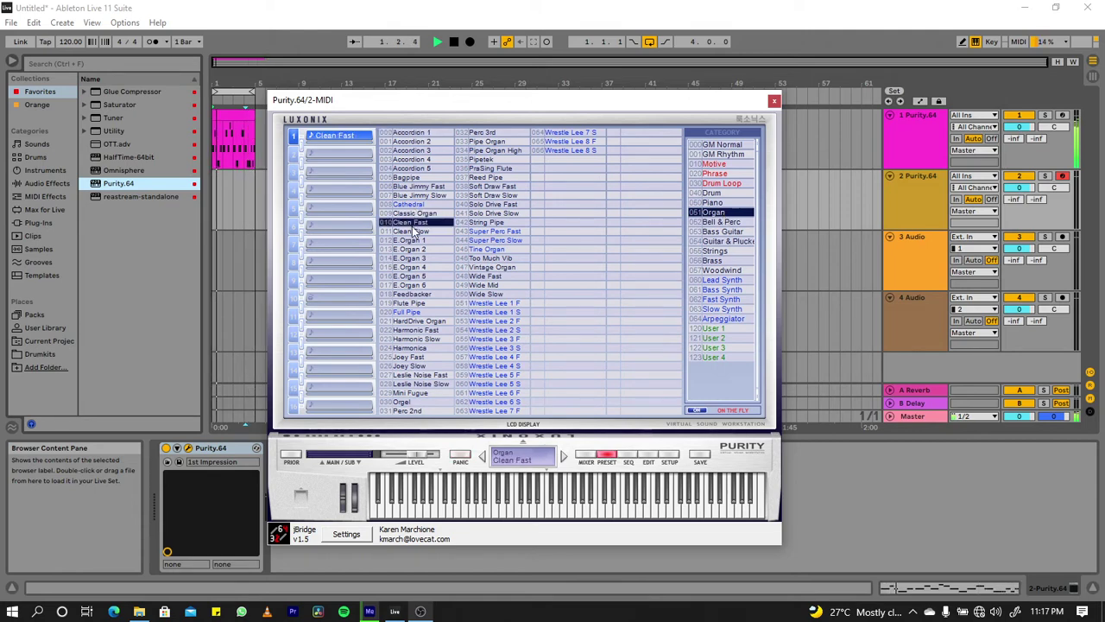
pyautogui.press('z')
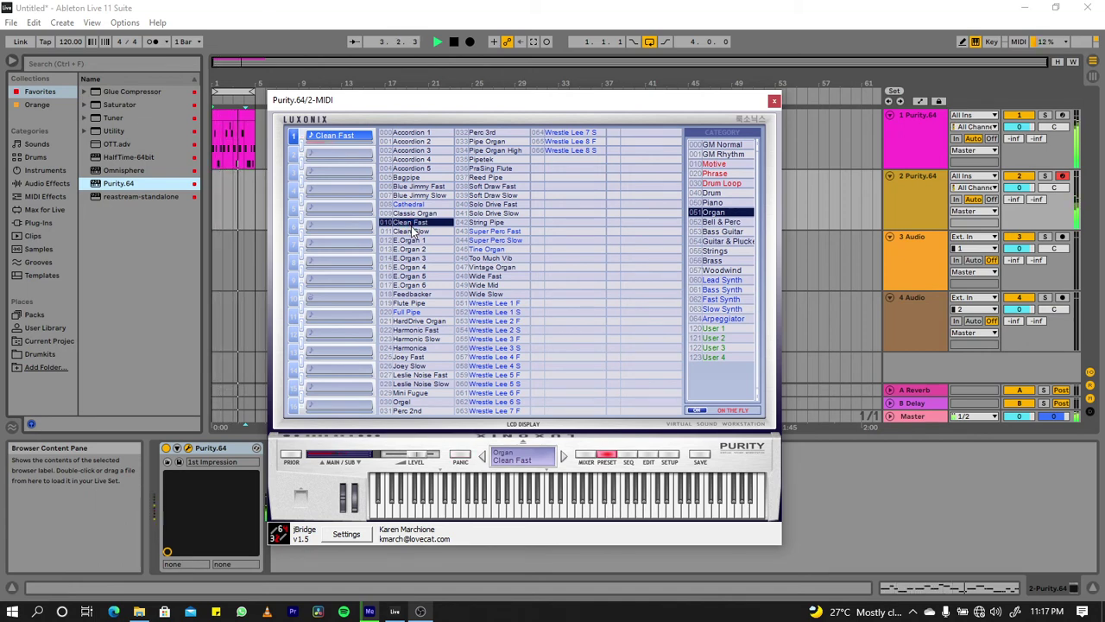
pyautogui.click(416, 340)
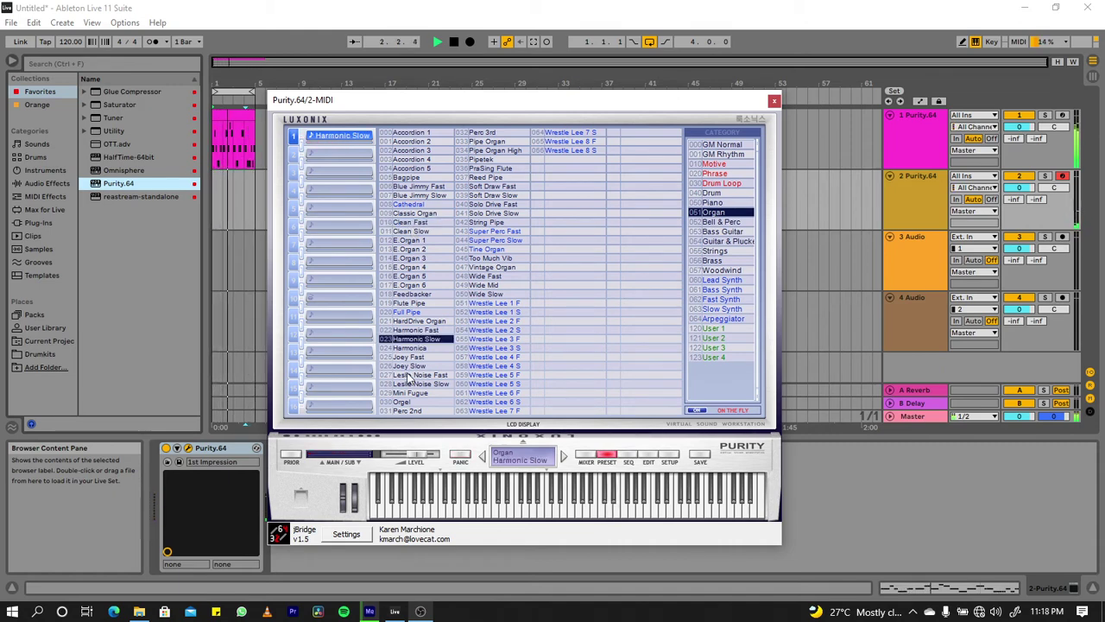
pyautogui.click(409, 375)
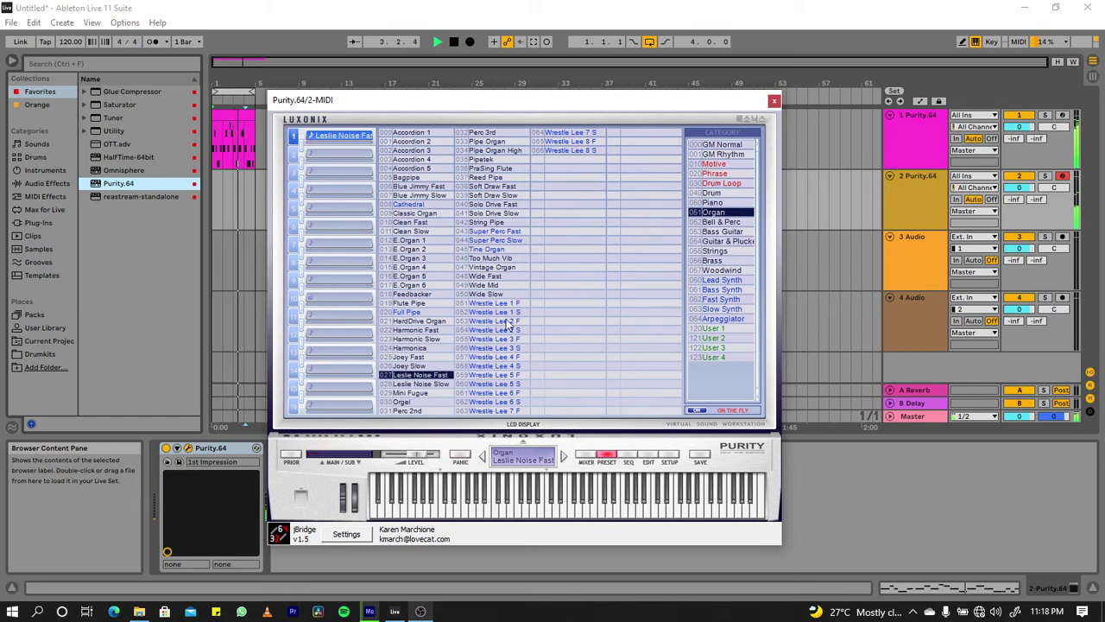
# - Lower the volume of track 1 Purity.64 to -1.9 dB and close the instrument window
pyautogui.click(1022, 128)
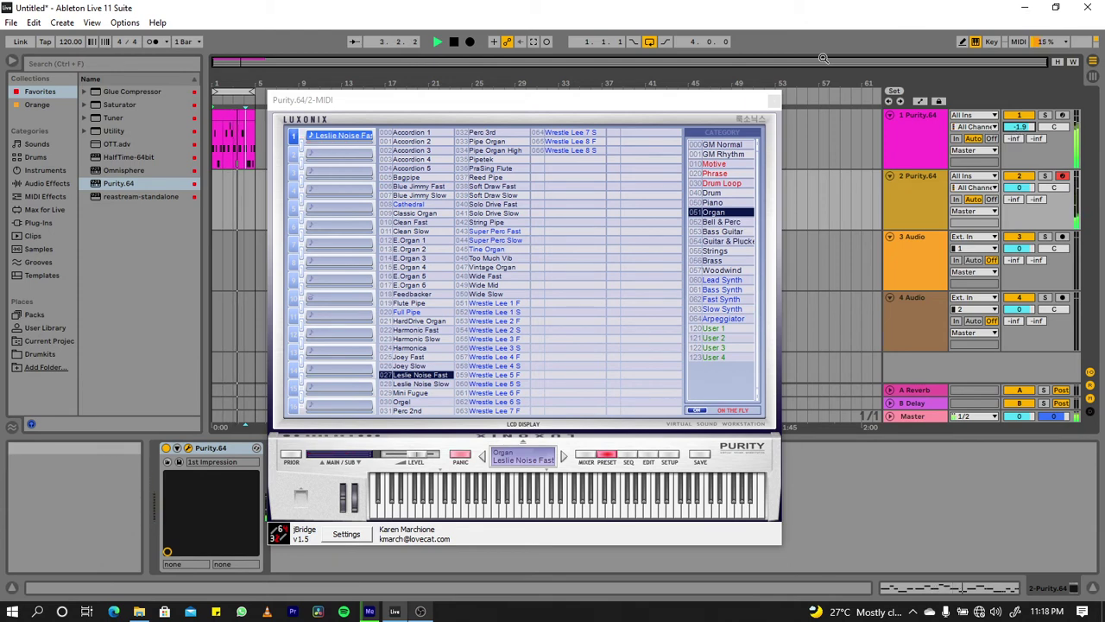
pyautogui.click(772, 100)
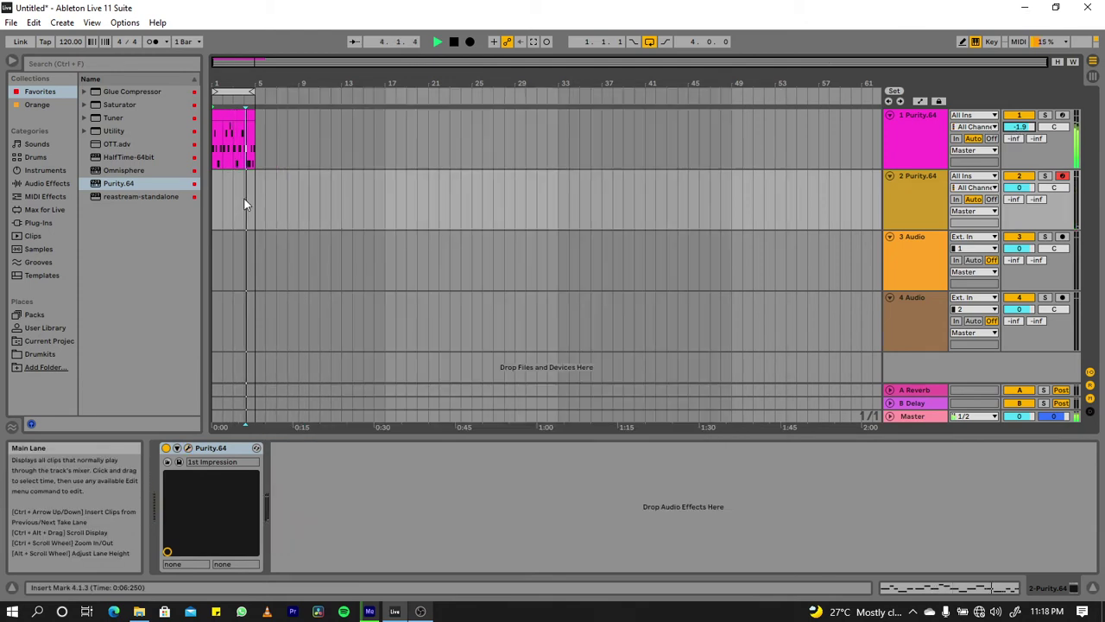
# - Create an empty four-bar MIDI clip on track 2 Purity.64 and draw a two-beat F3 note at 1.1.1
pyautogui.moveTo(245, 204); pyautogui.dragTo(187, 215)
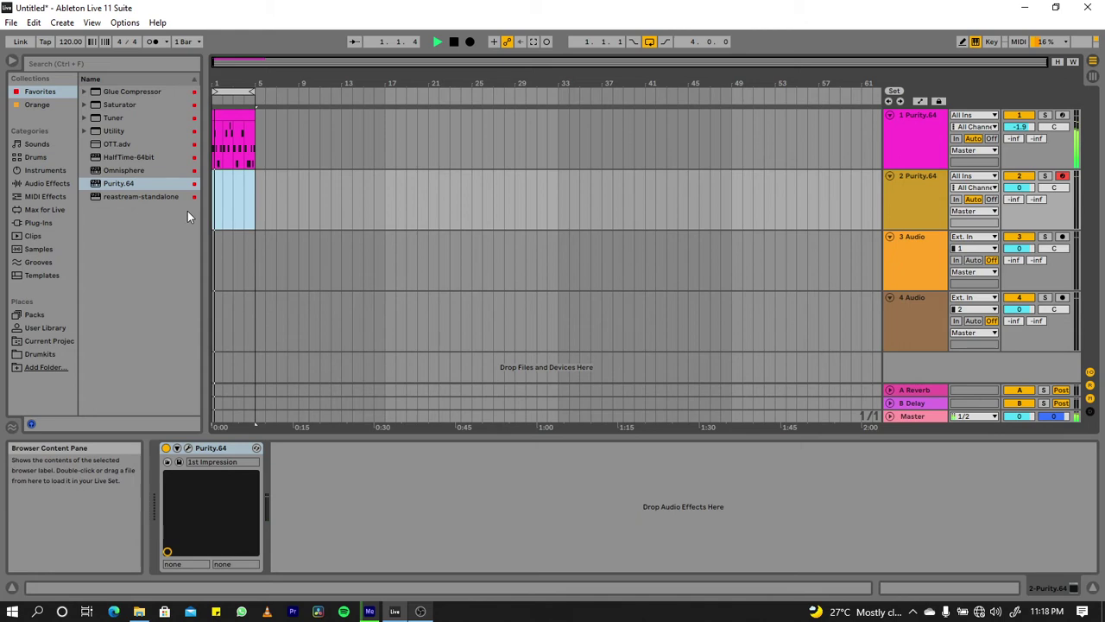
pyautogui.hotkey('ctrl', 'shift', 'm')
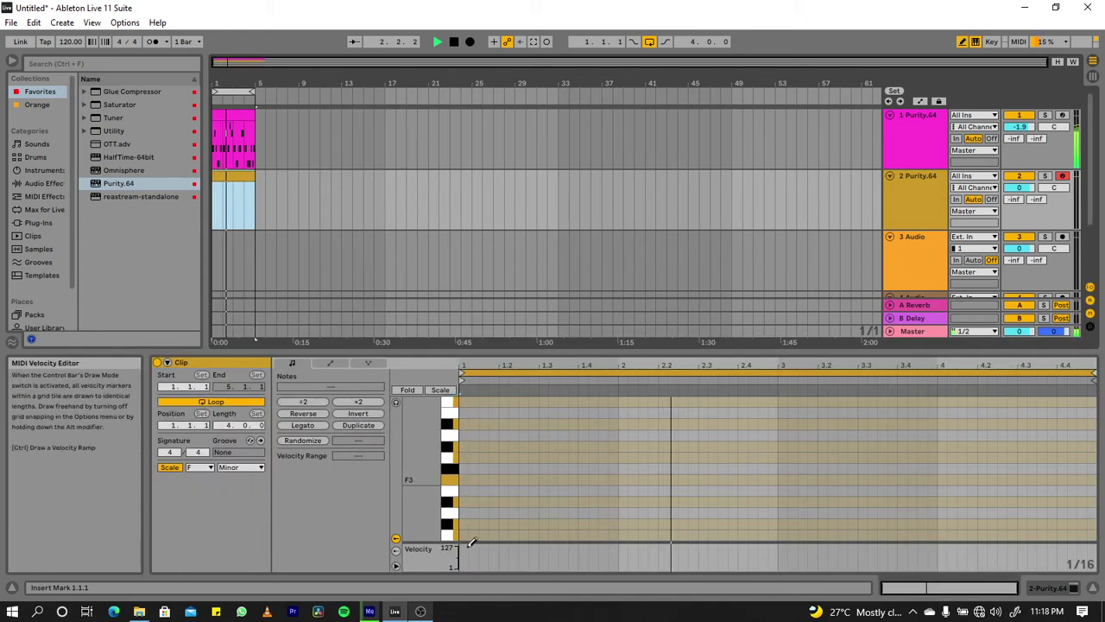
pyautogui.press('b')
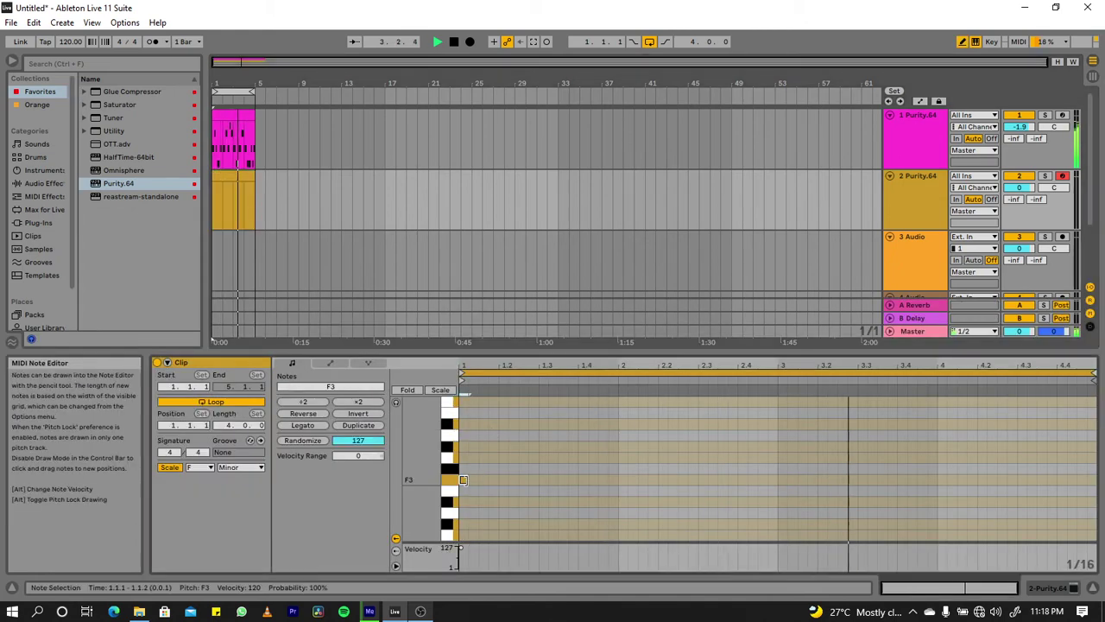
pyautogui.moveTo(465, 480); pyautogui.dragTo(536, 480)
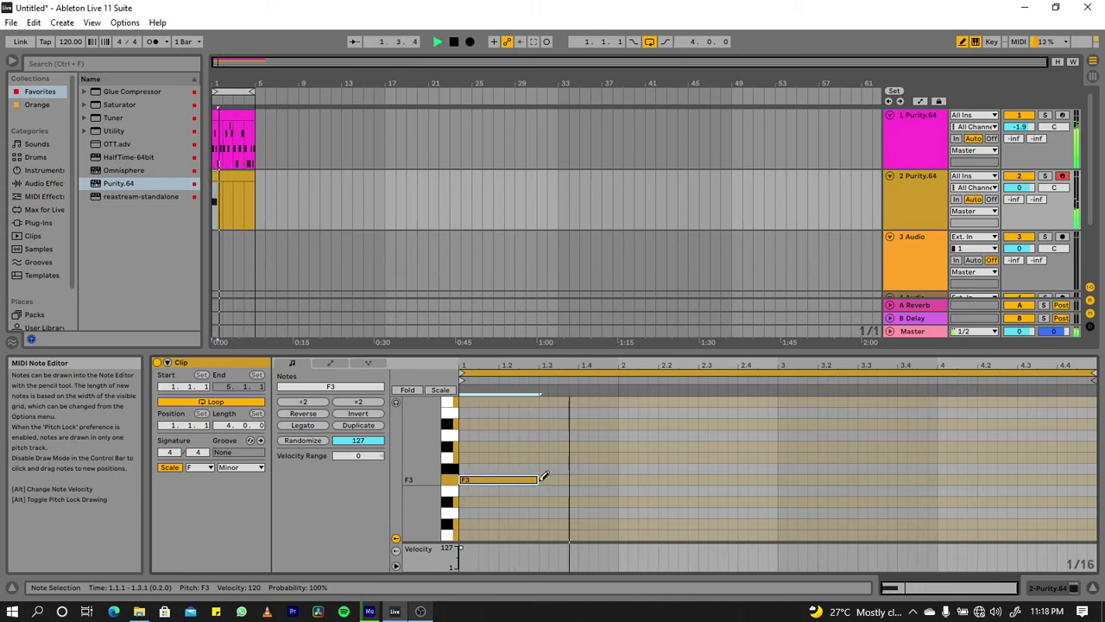
# - Add a one-beat note at 1.4.1, up to 2.1.1, and transpose it to G3
pyautogui.click(583, 501)
pyautogui.moveTo(593, 506); pyautogui.dragTo(618, 499)
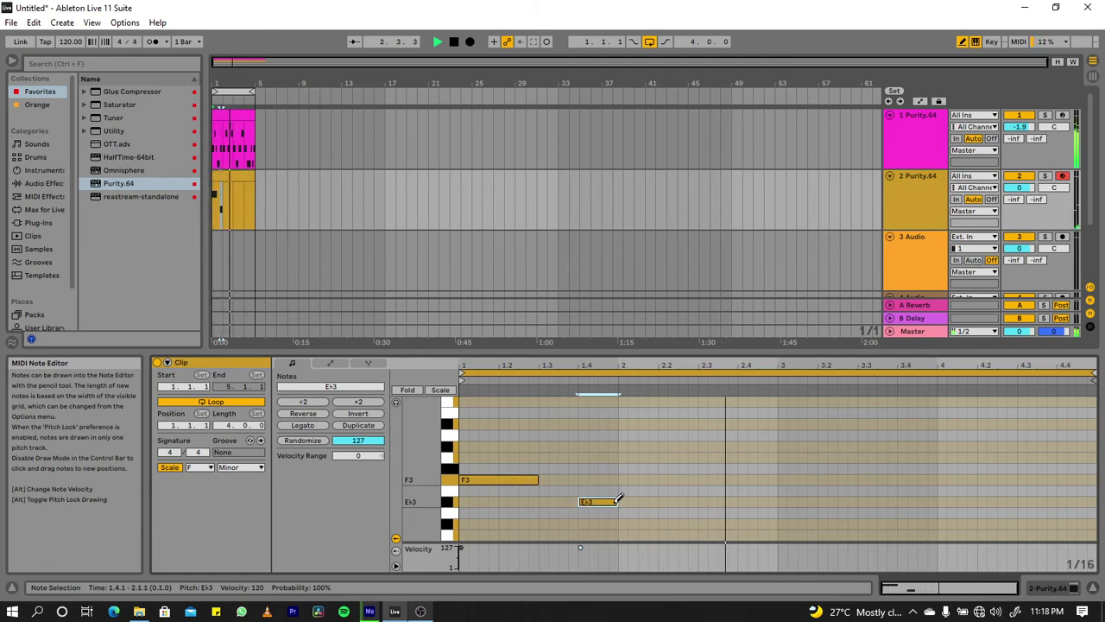
pyautogui.press('Up')
pyautogui.press('Up')
pyautogui.press('Up')
pyautogui.press('Up')
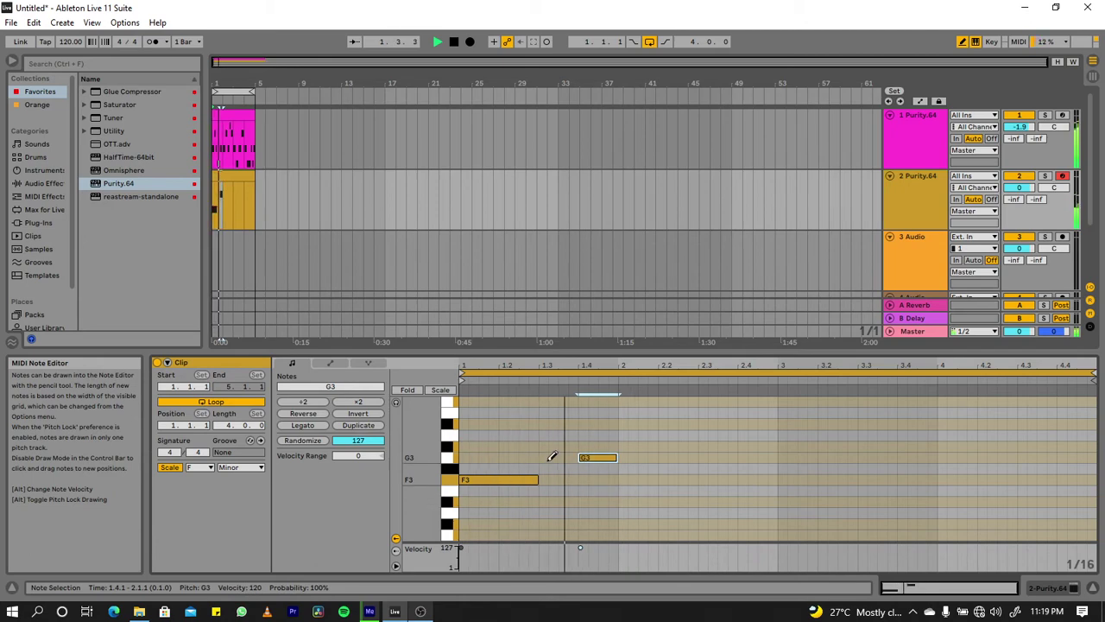
# - Add a one-beat note at 1.3.1, up to 1.4.1, and transpose it to E♭3
pyautogui.click(544, 458)
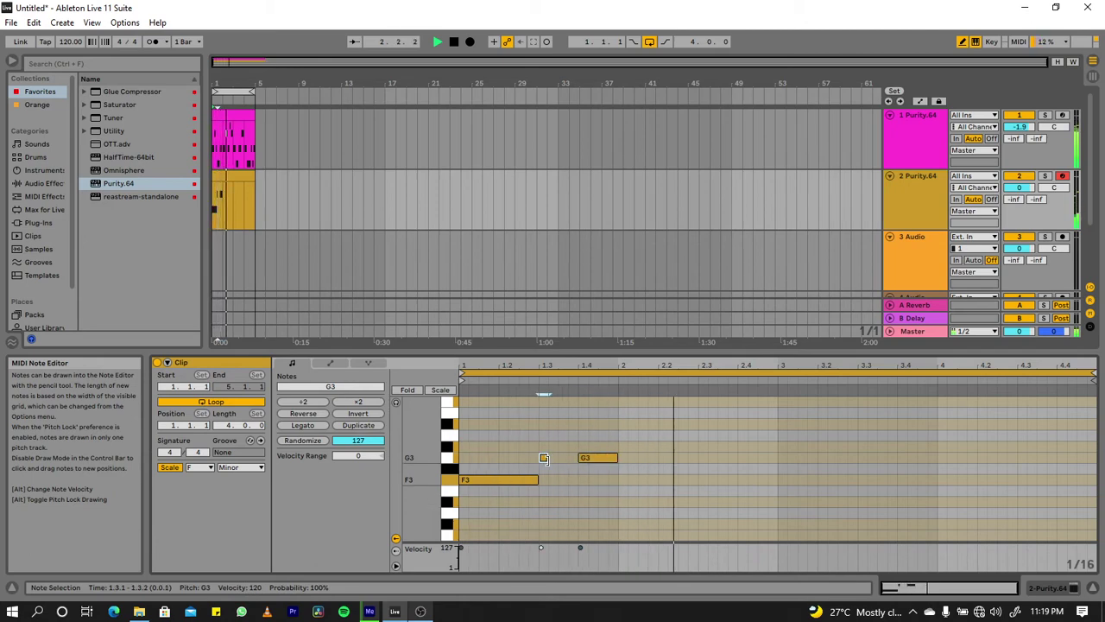
pyautogui.moveTo(544, 458); pyautogui.dragTo(580, 457)
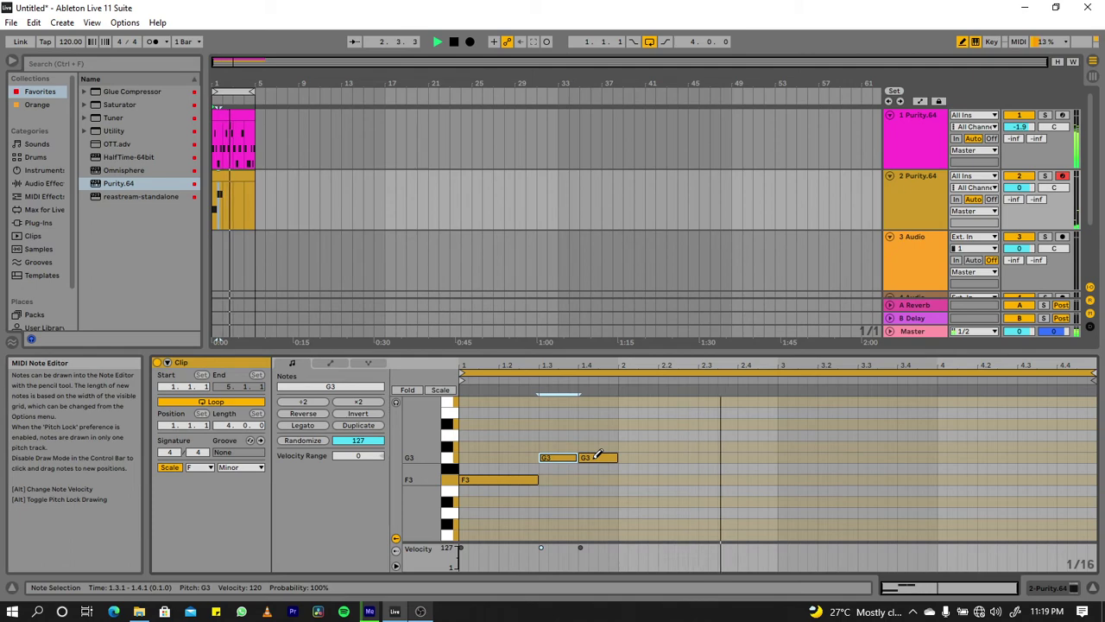
pyautogui.press('Down')
pyautogui.press('Down')
pyautogui.press('Down')
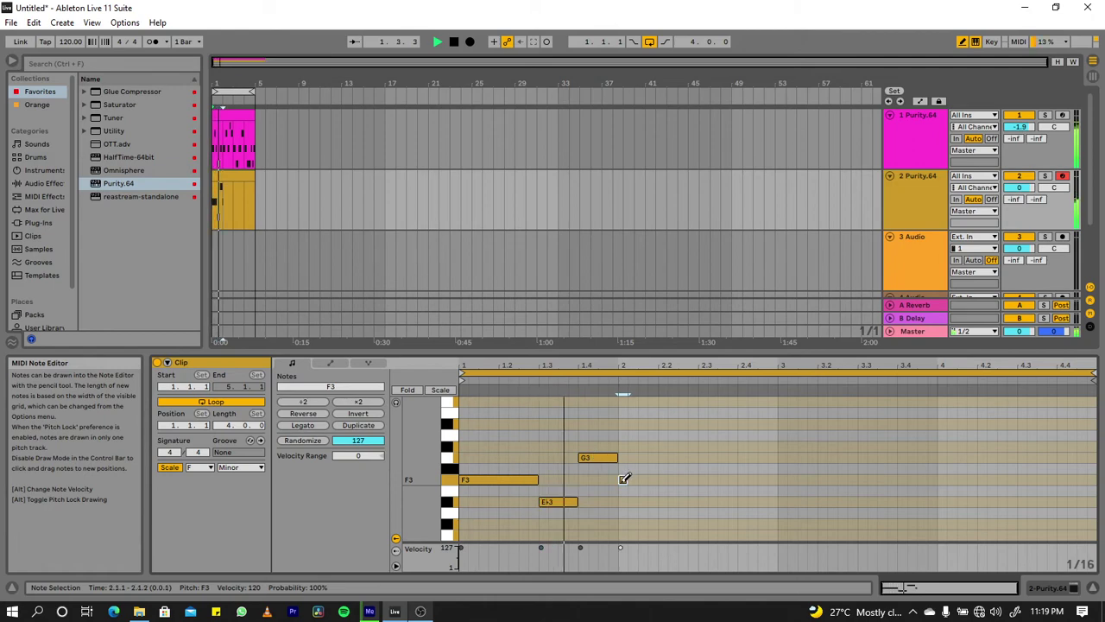
# - Draw an F3 note at 2.1.1 lasting the whole second bar and remove the stray E3 note at 2.3.1
pyautogui.click(623, 480)
pyautogui.moveTo(622, 480); pyautogui.dragTo(698, 480)
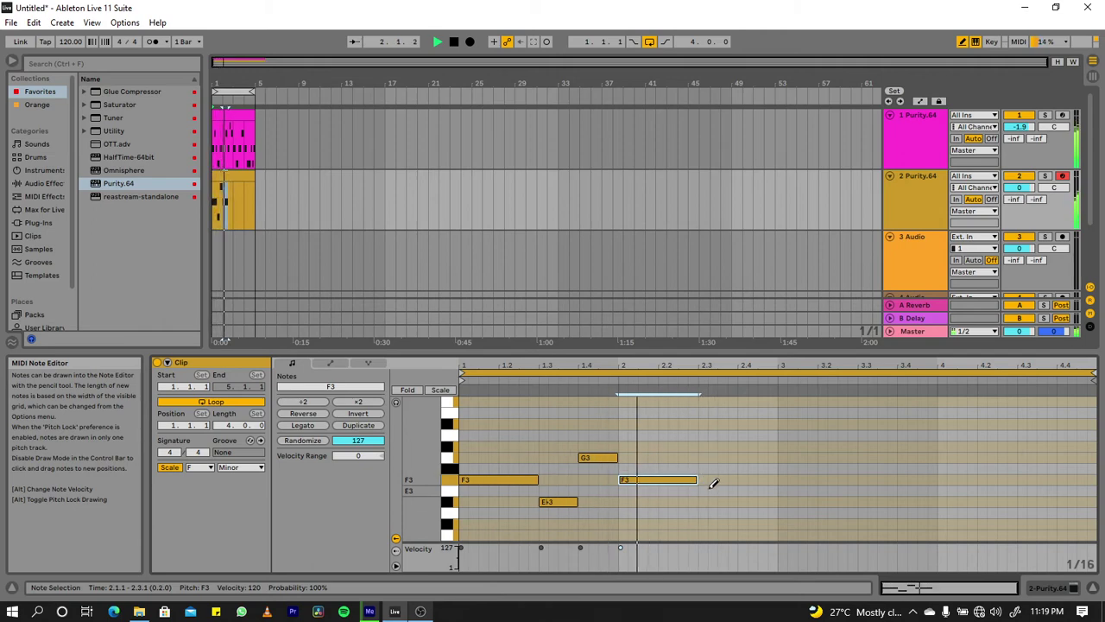
pyautogui.click(703, 492)
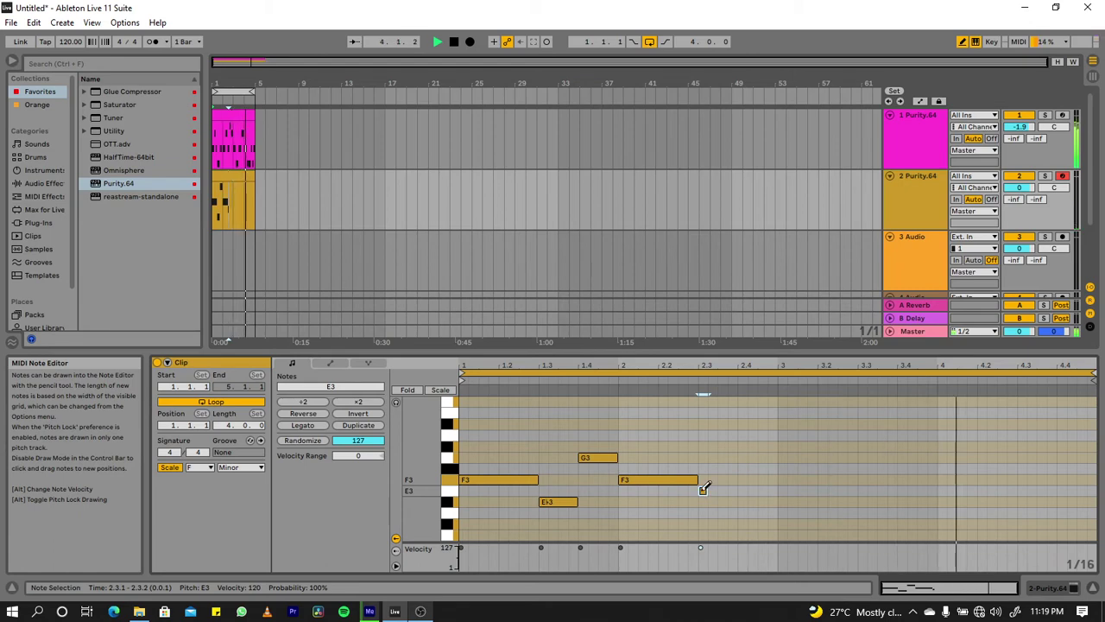
pyautogui.press('Delete')
pyautogui.moveTo(701, 480); pyautogui.dragTo(777, 473)
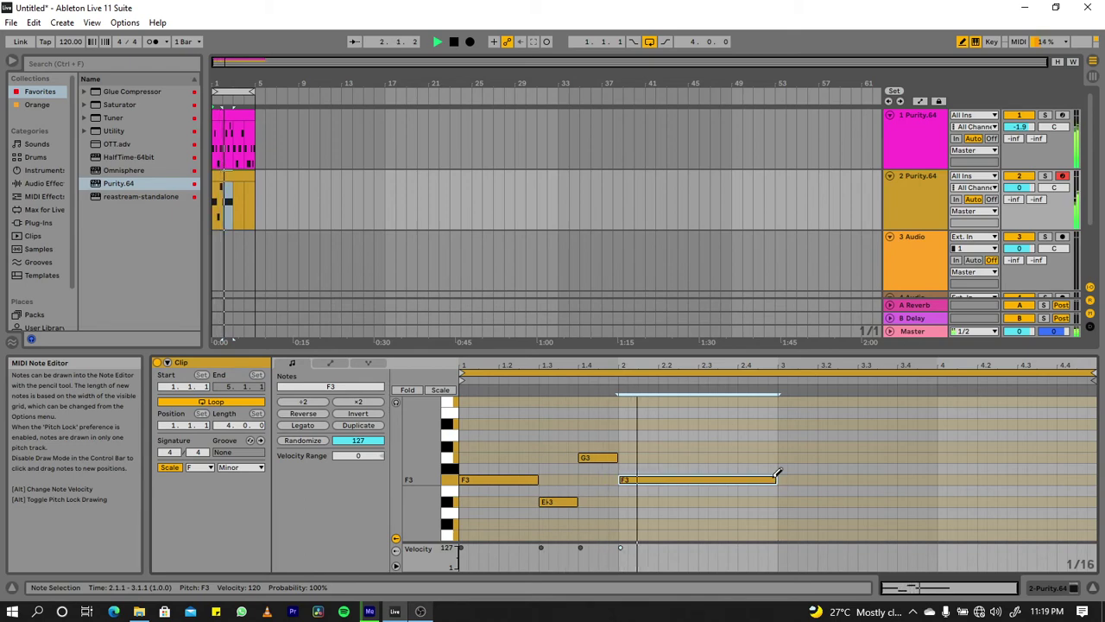
# - Duplicate the two-bar phrase into bars 3 and 4, and shorten the F3 note at 2.1.1 to end at 2.4.1
pyautogui.hotkey('ctrl', 'a')
pyautogui.hotkey('ctrl', 'd')
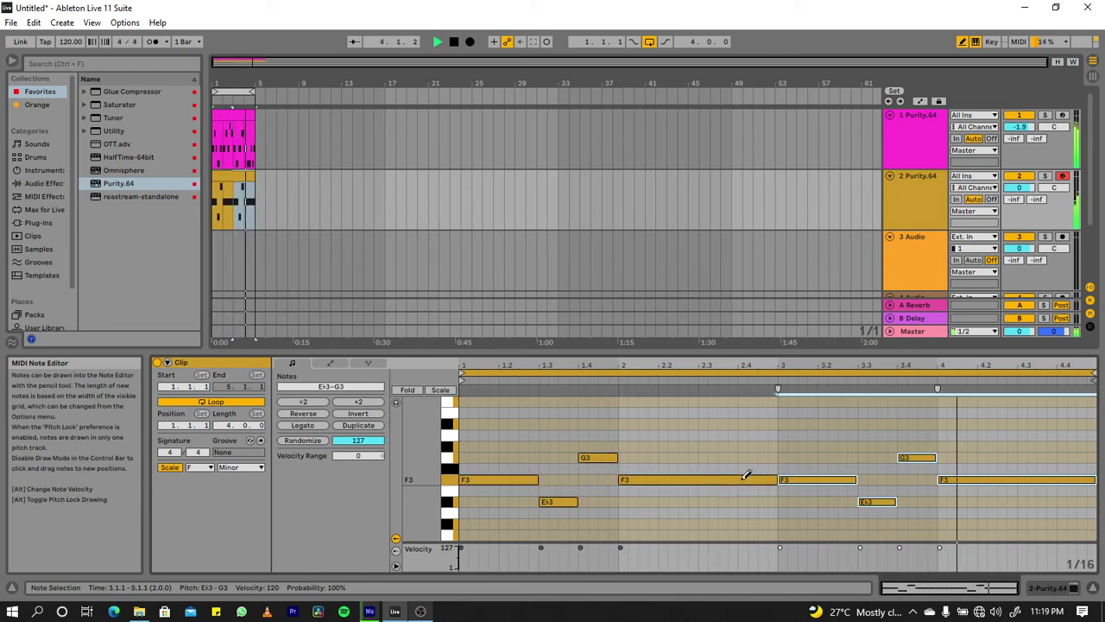
pyautogui.click(738, 474)
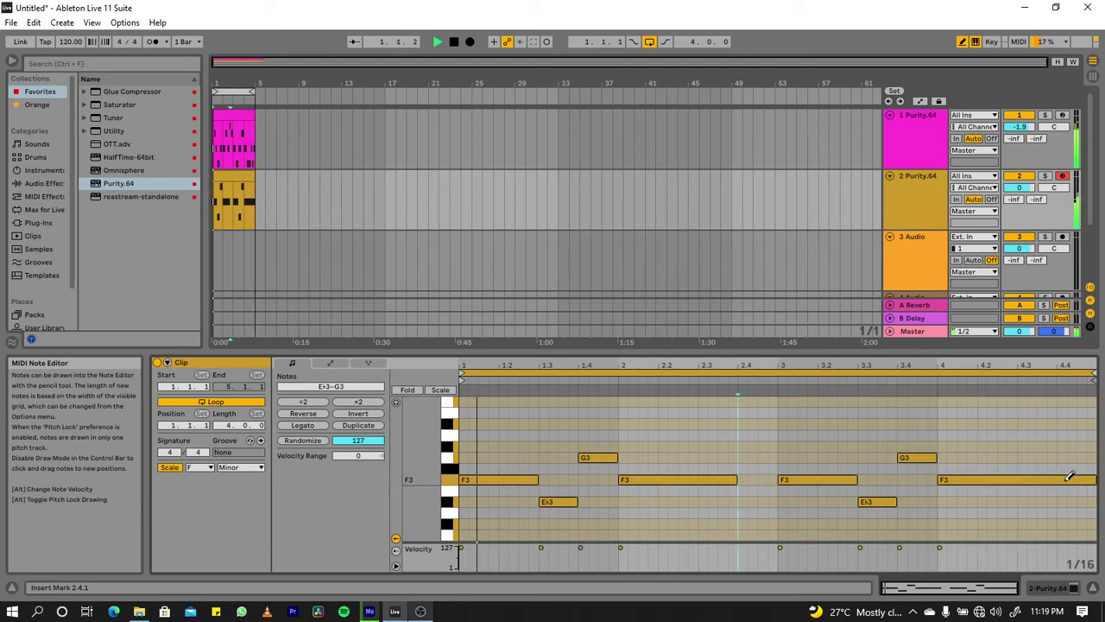
# - Adjust the long F3 notes at 2.1.1 and 4.1.1 so they end at 2.4.3 and 4.4.3
pyautogui.moveTo(1078, 470); pyautogui.dragTo(1055, 473)
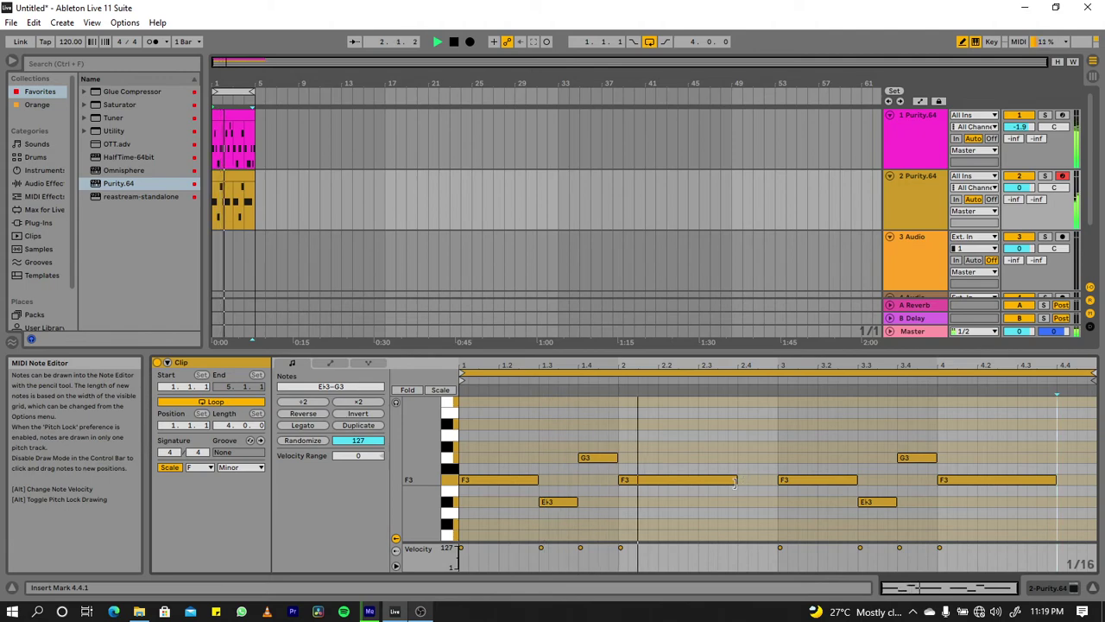
pyautogui.moveTo(735, 481); pyautogui.dragTo(762, 479)
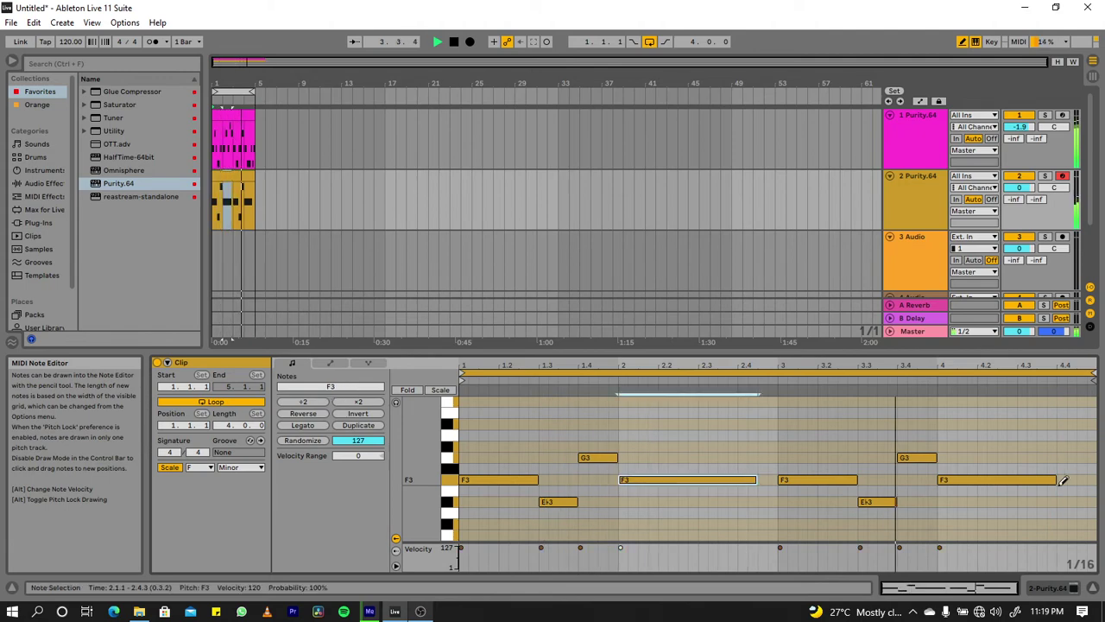
pyautogui.moveTo(1058, 480); pyautogui.dragTo(1075, 480)
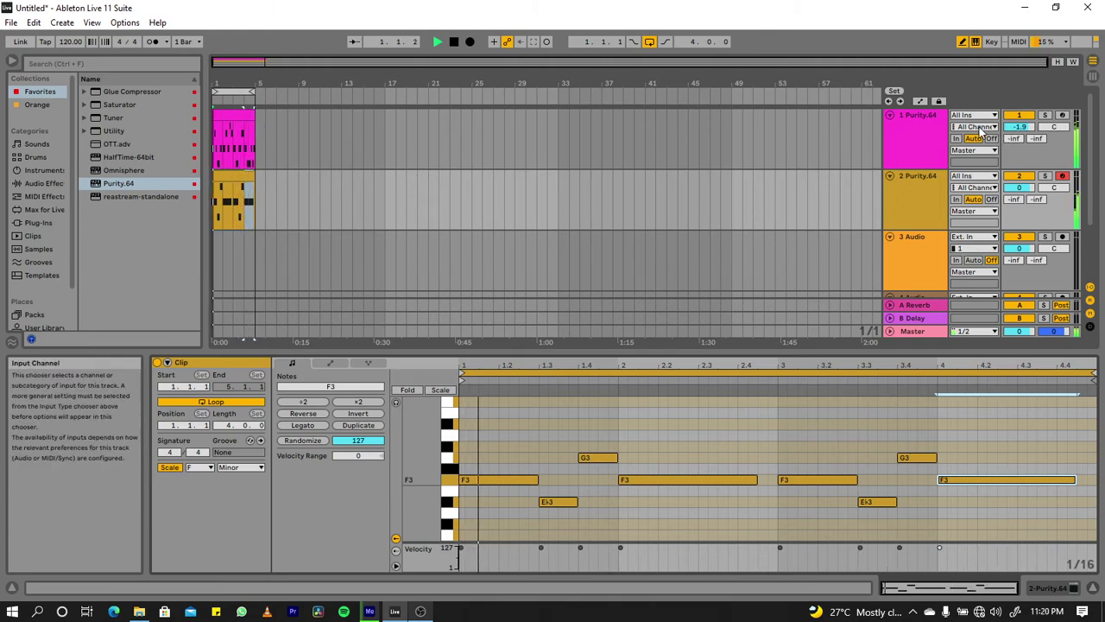
# - Show the first Purity.64 track's device chain and bypass its Chorus-Ensemble
pyautogui.click(931, 132)
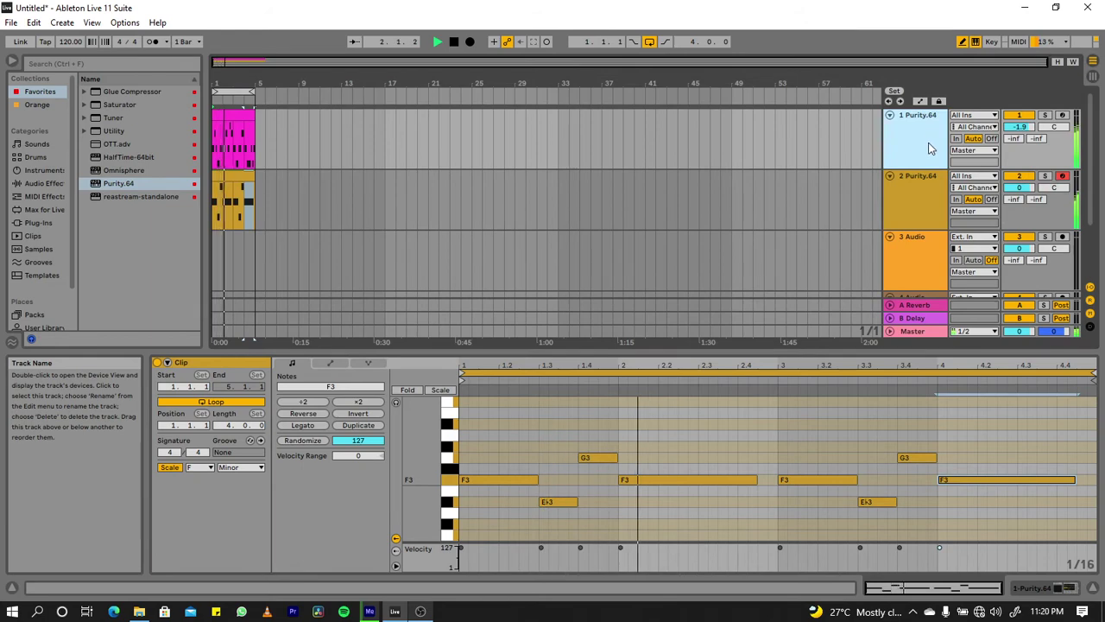
pyautogui.doubleClick(920, 151)
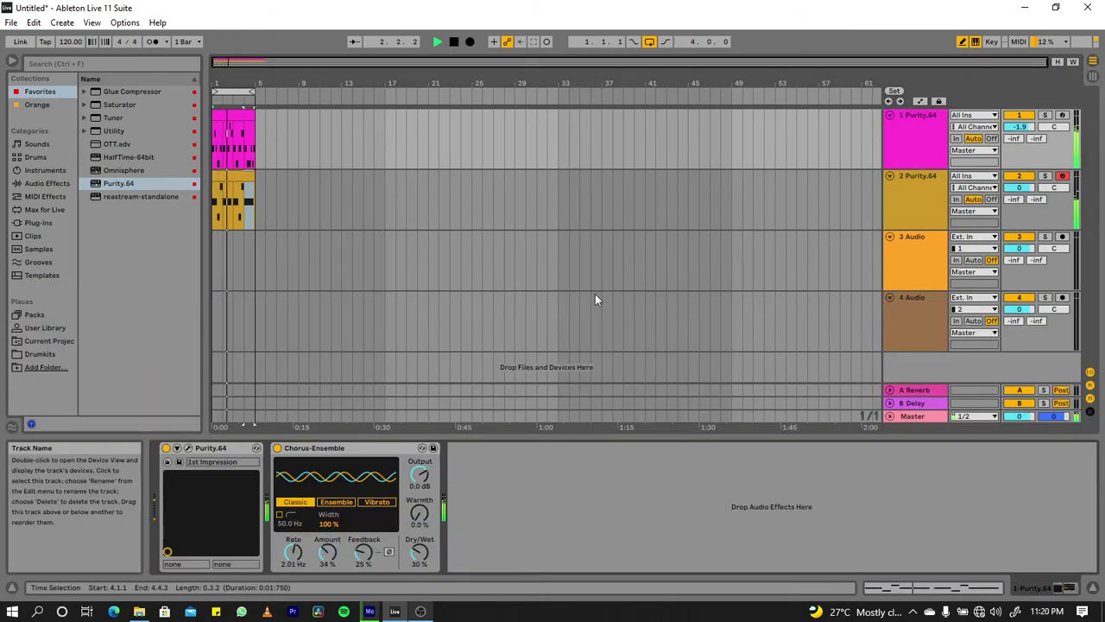
pyautogui.click(276, 448)
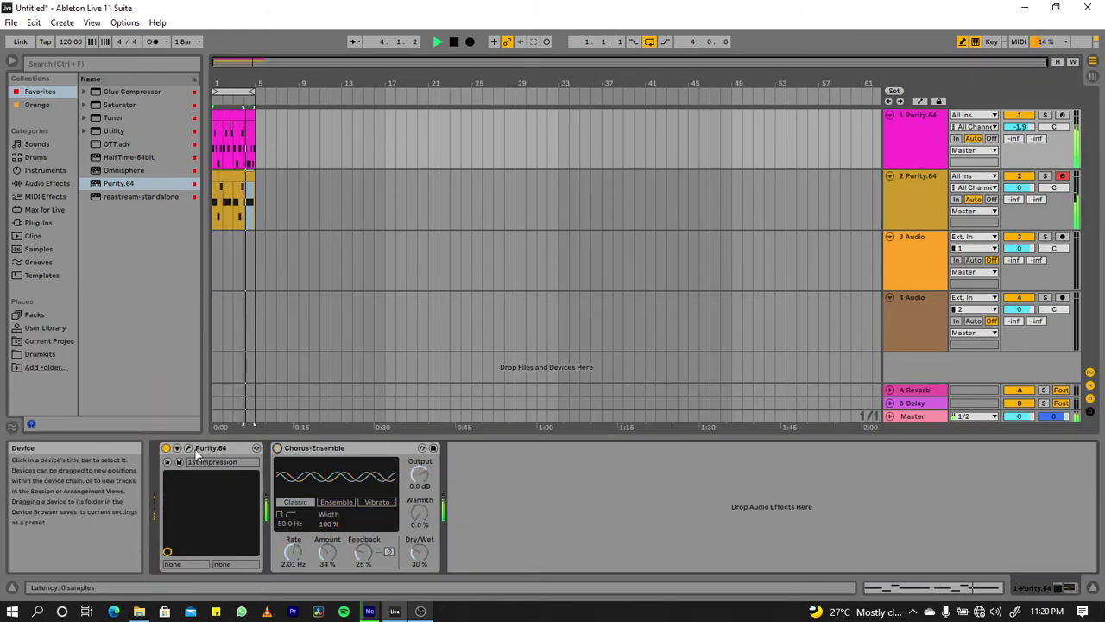
# - Open the first track's Purity.64 instrument to examine its Piano preset list, and close it without changing the preset
pyautogui.click(910, 124)
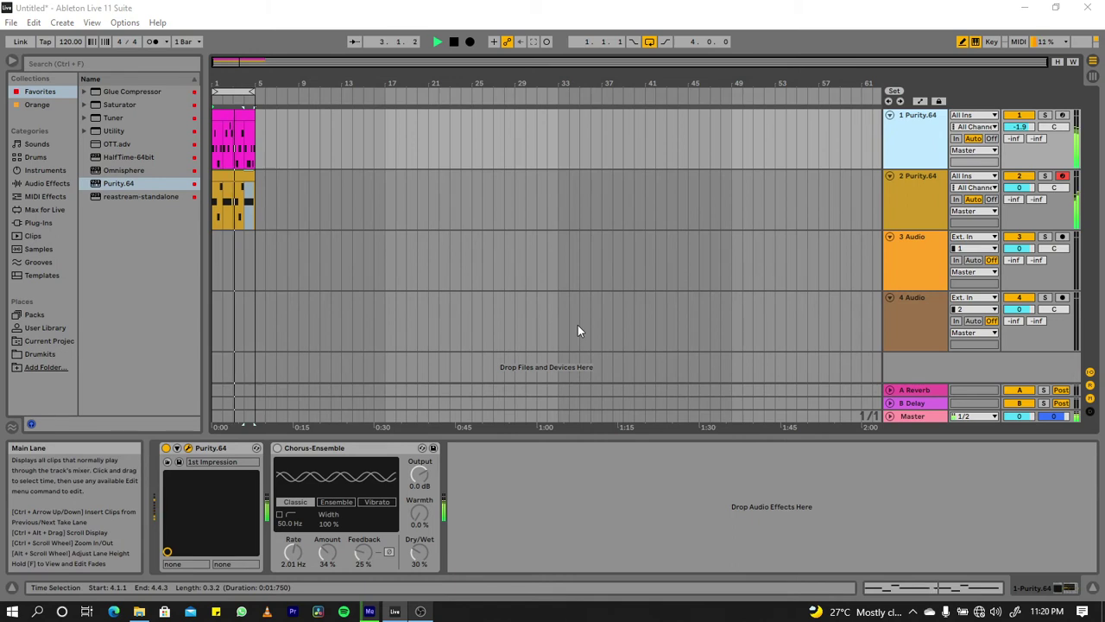
pyautogui.click(189, 449)
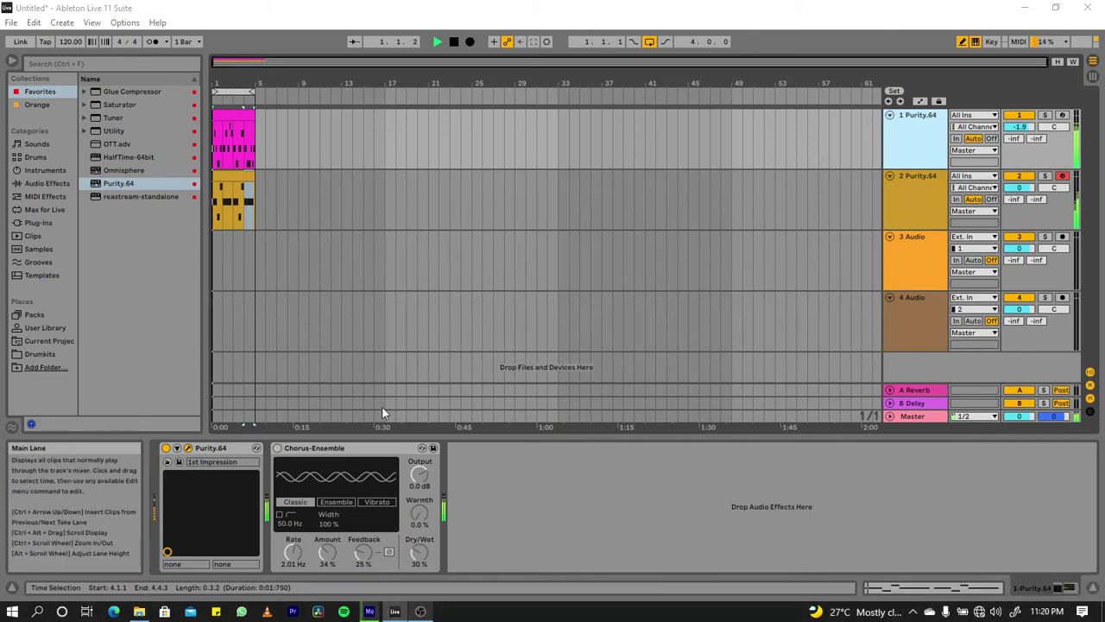
pyautogui.click(188, 450)
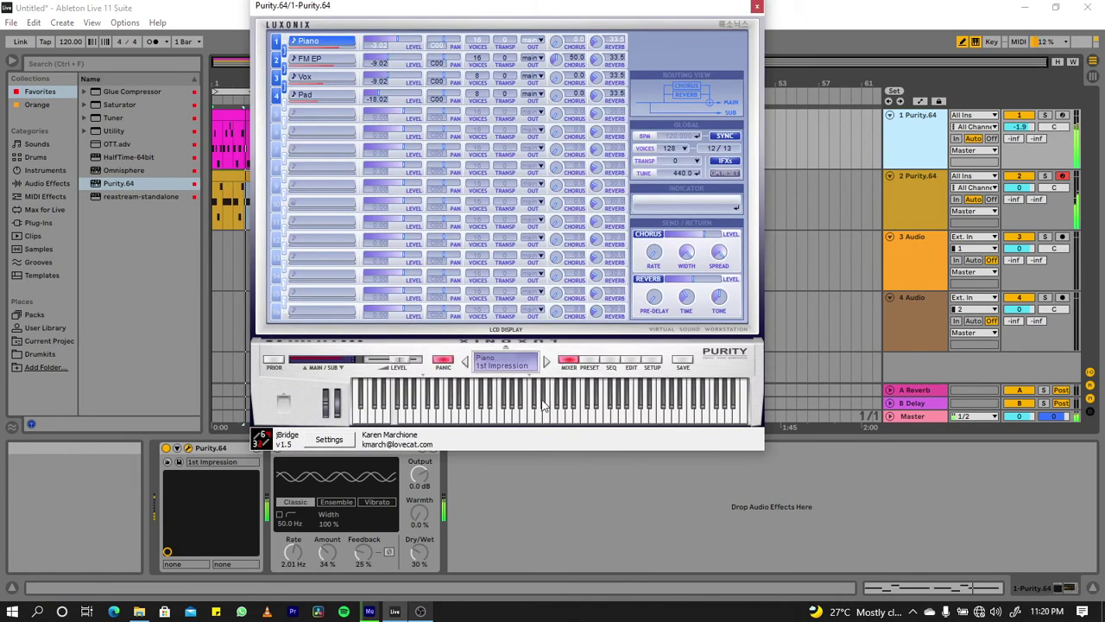
pyautogui.click(592, 363)
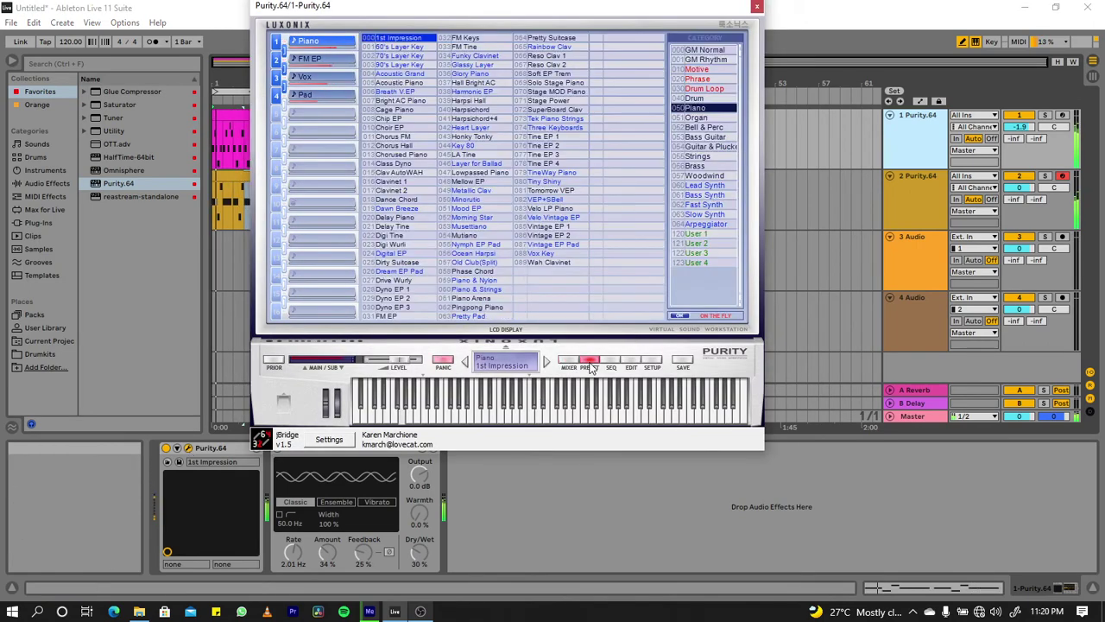
pyautogui.click(757, 8)
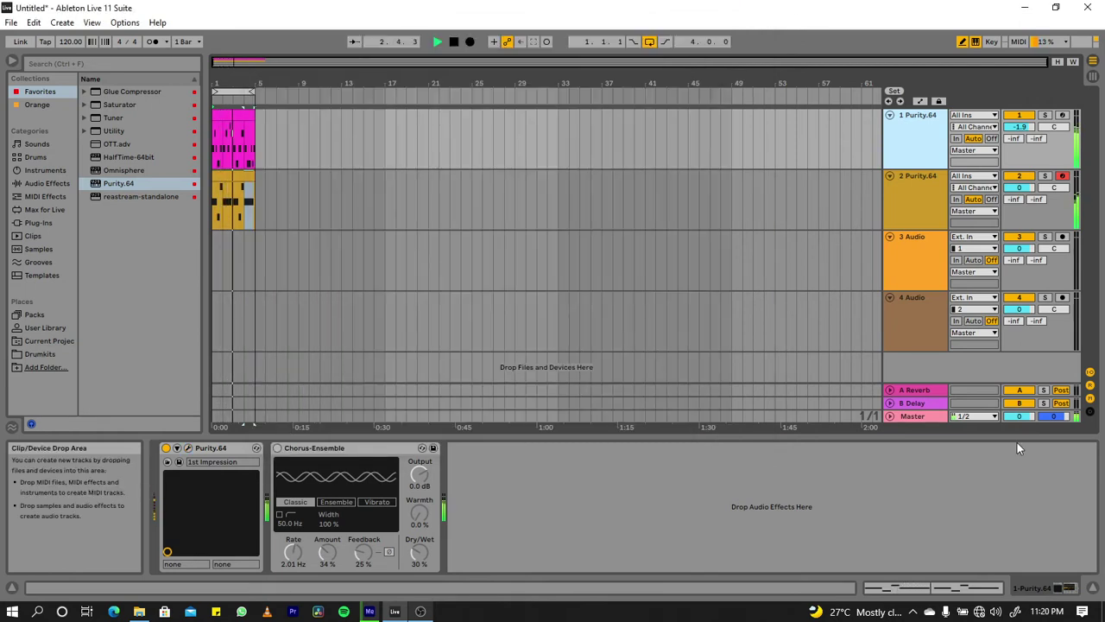
# - Turn Chorus-Ensemble on and back off for comparison, and add HalfTime-64bit to the first track's device chain
pyautogui.click(279, 451)
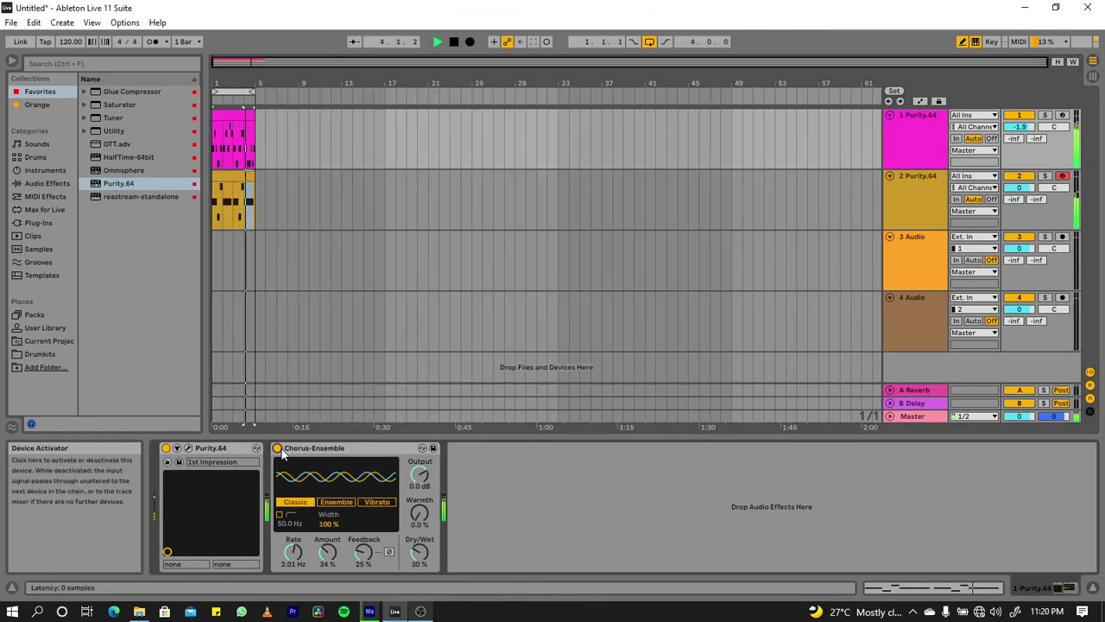
pyautogui.click(916, 138)
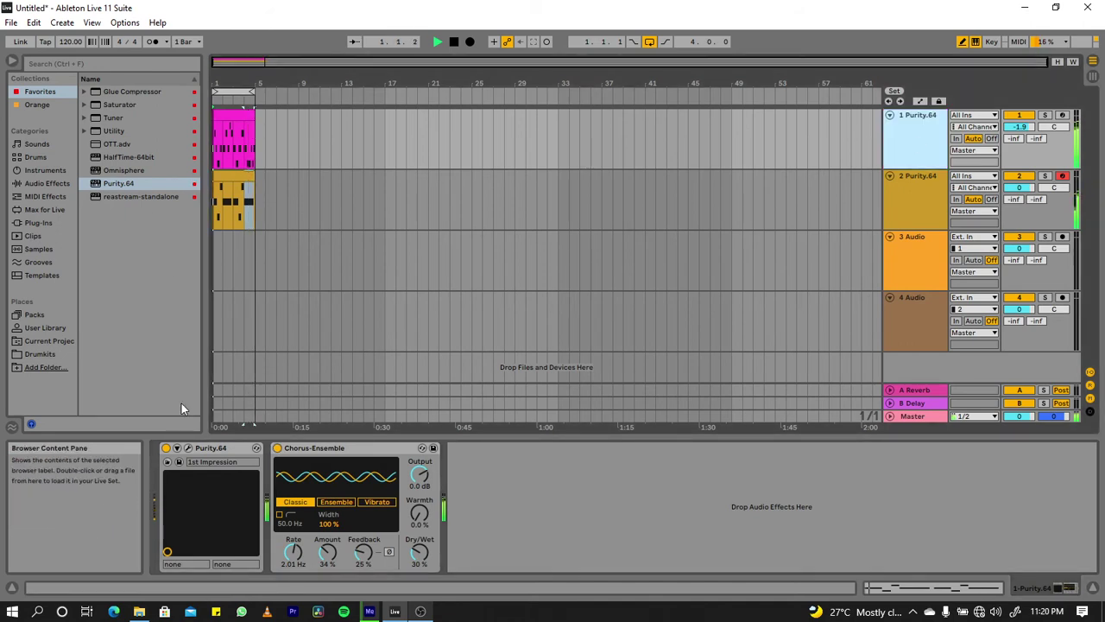
pyautogui.click(277, 448)
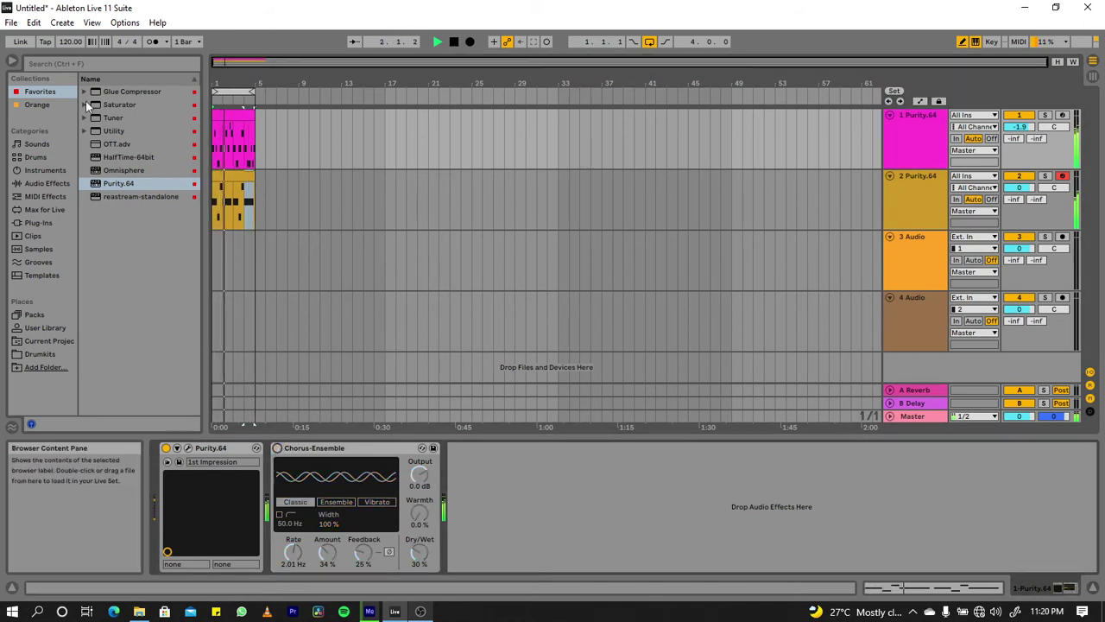
pyautogui.doubleClick(117, 156)
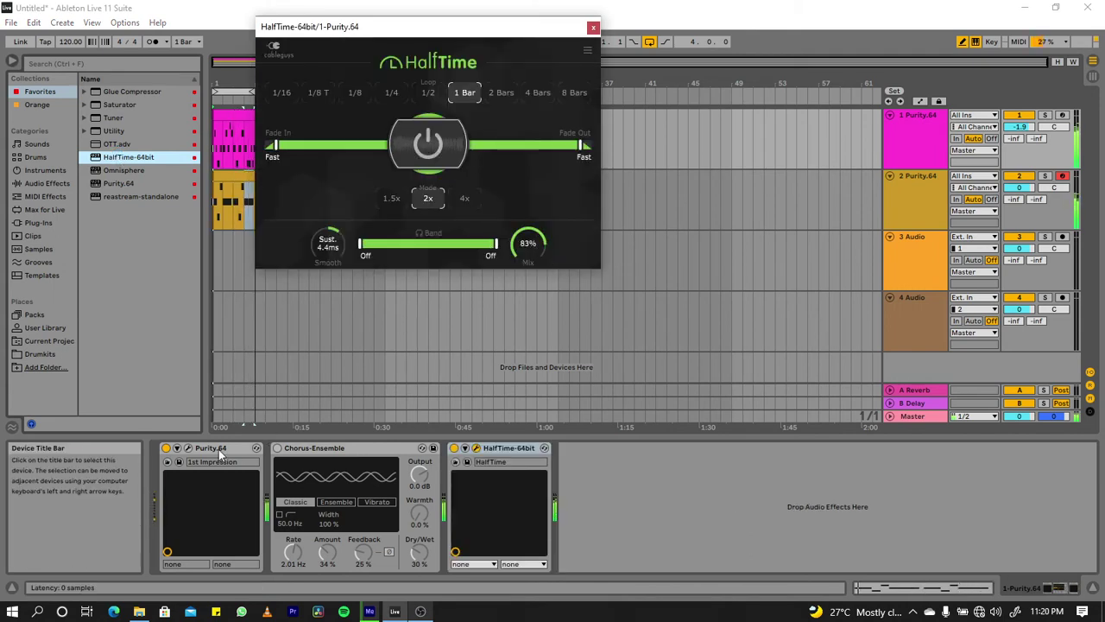
pyautogui.click(593, 28)
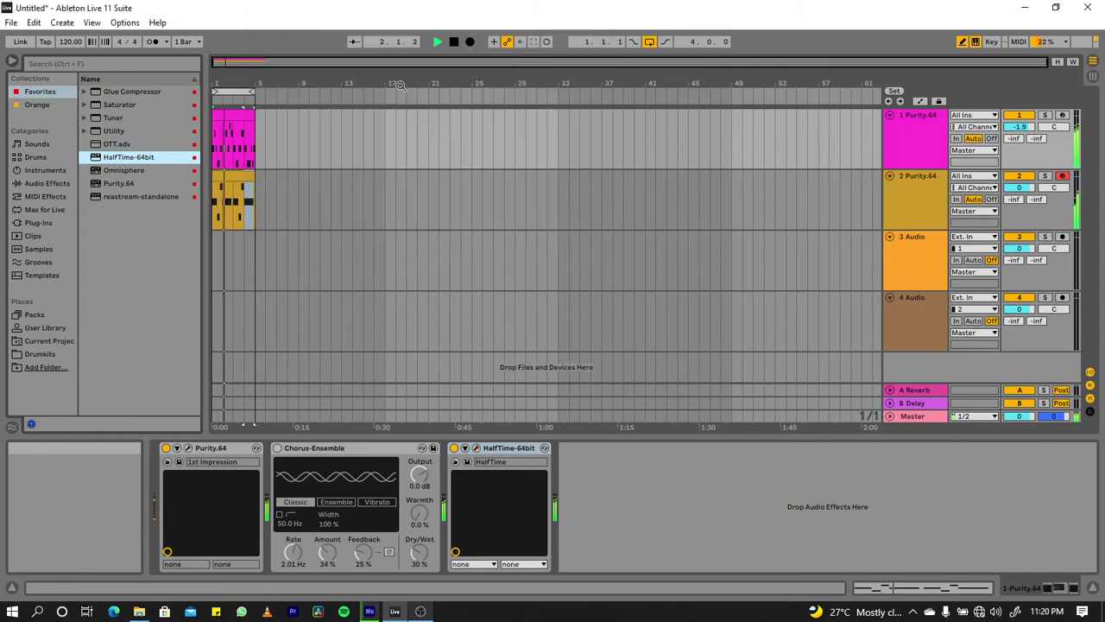
# - Transpose all notes in the first track's clip up one octave to E♭1–A♭1, after trying two octaves, and set the track volume to 0 dB
pyautogui.click(234, 117)
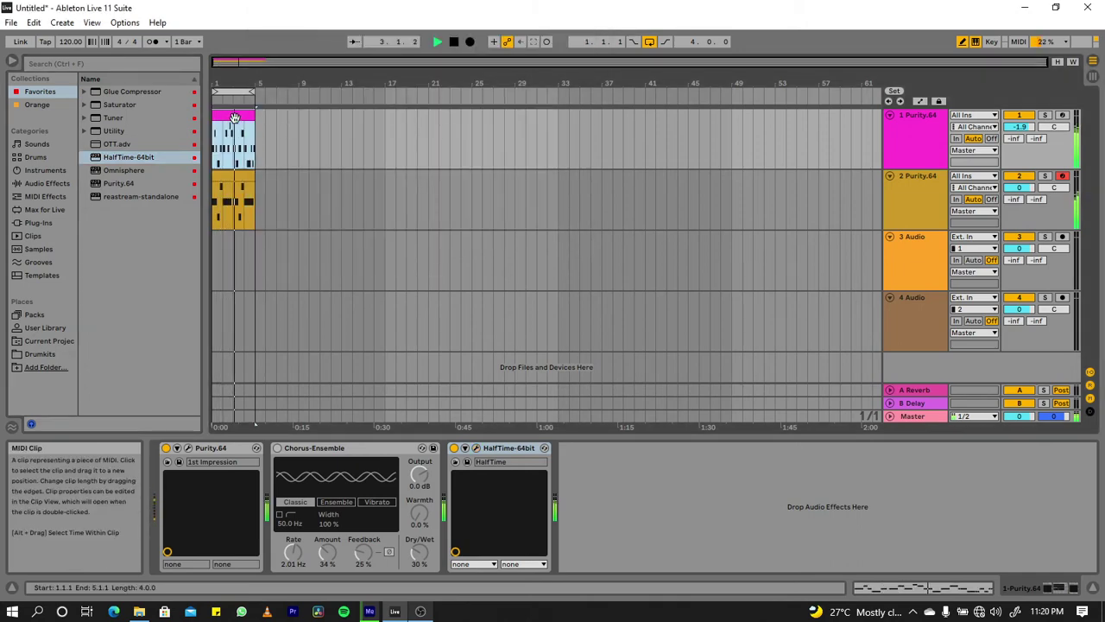
pyautogui.doubleClick(234, 118)
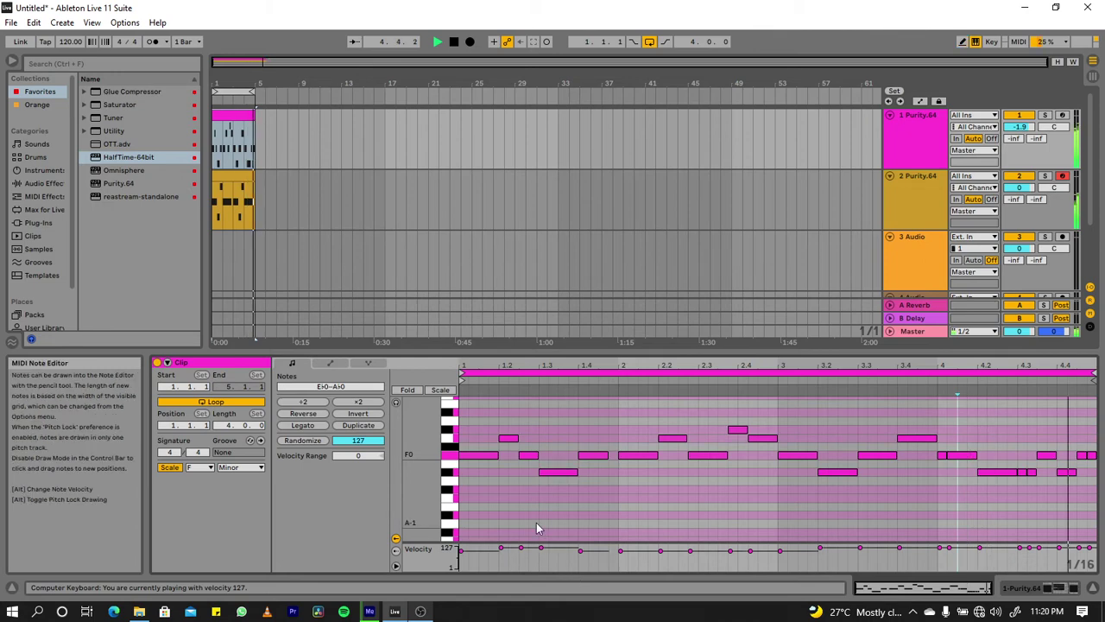
pyautogui.hotkey('ctrl', 'a')
pyautogui.hotkey('shift', 'Up')
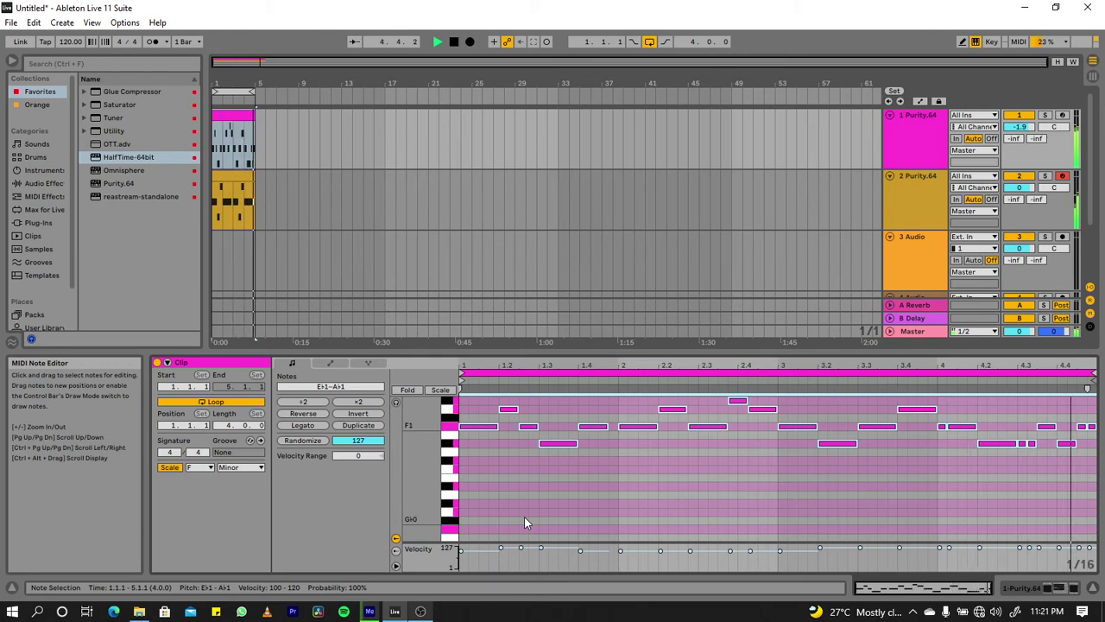
pyautogui.hotkey('shift', 'Up')
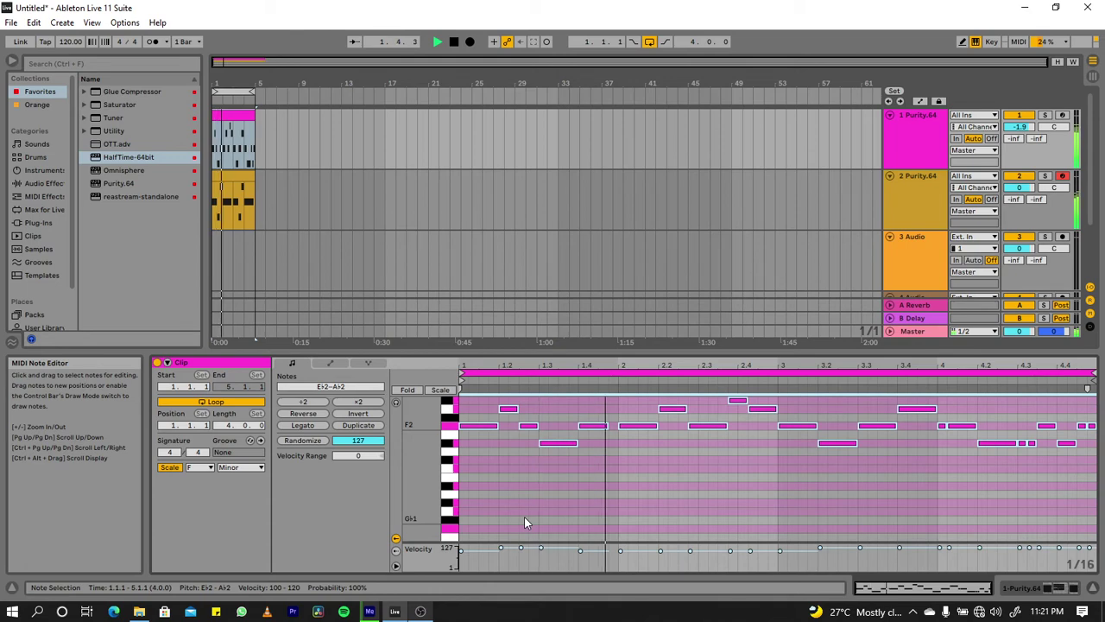
pyautogui.hotkey('shift', 'Down')
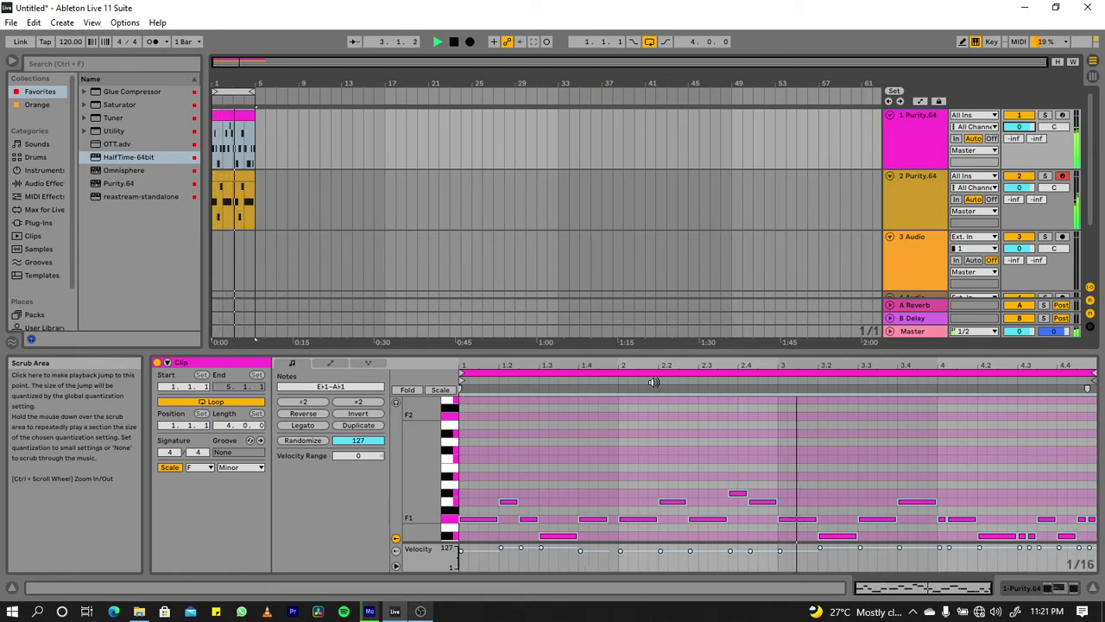
# - Add an EQ Eight from the EQ & Filters audio effects to the first Purity.64 track
pyautogui.click(922, 205)
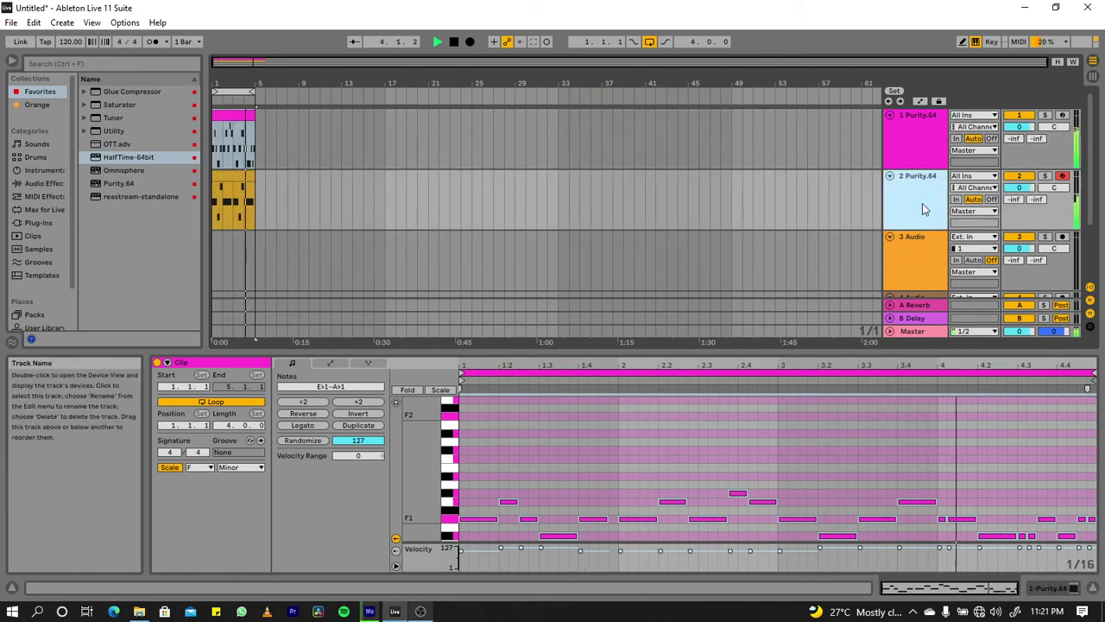
pyautogui.click(901, 140)
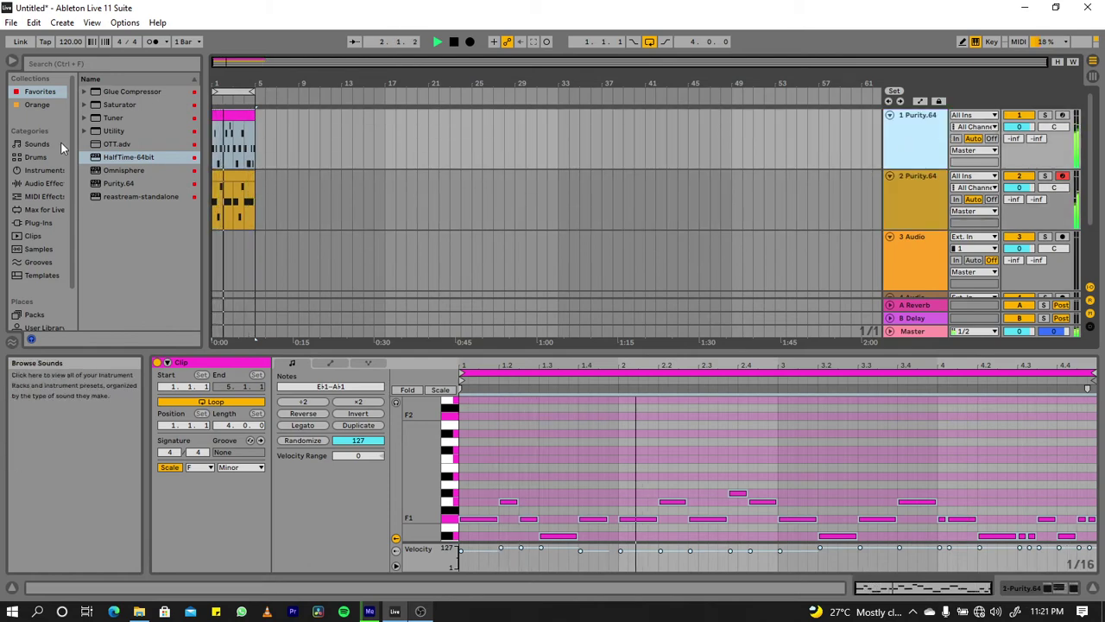
pyautogui.click(44, 185)
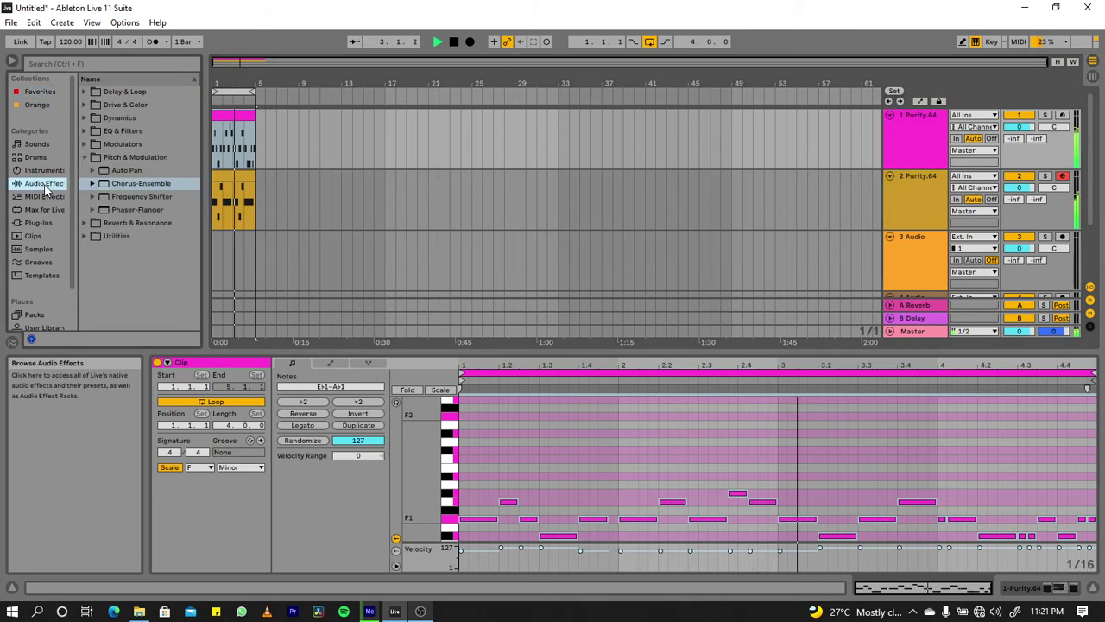
pyautogui.click(86, 130)
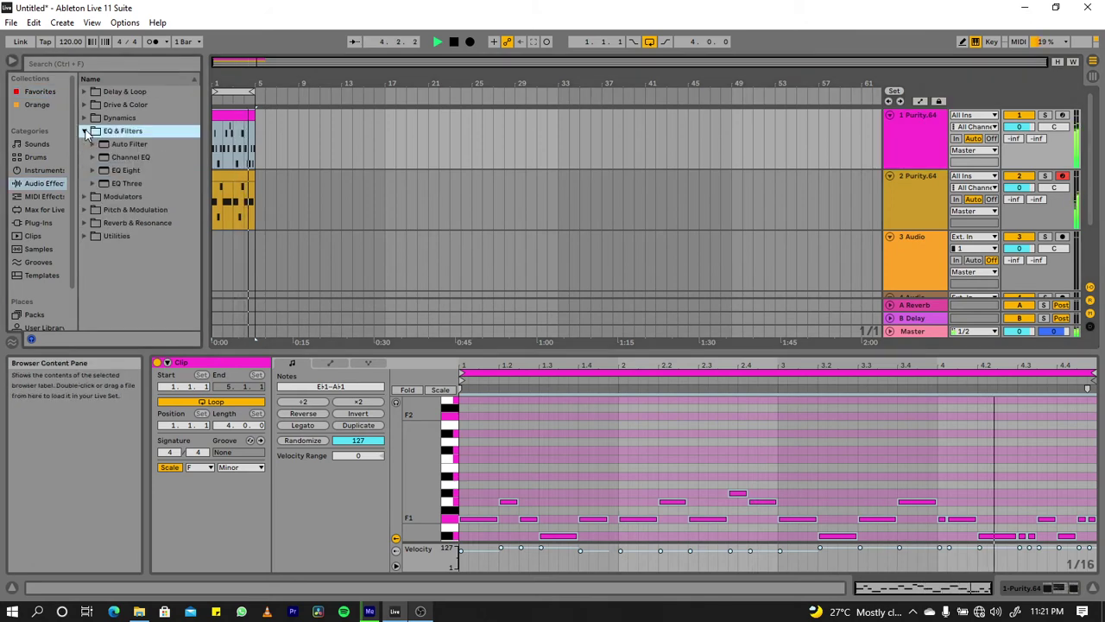
pyautogui.click(121, 172)
pyautogui.doubleClick(127, 170)
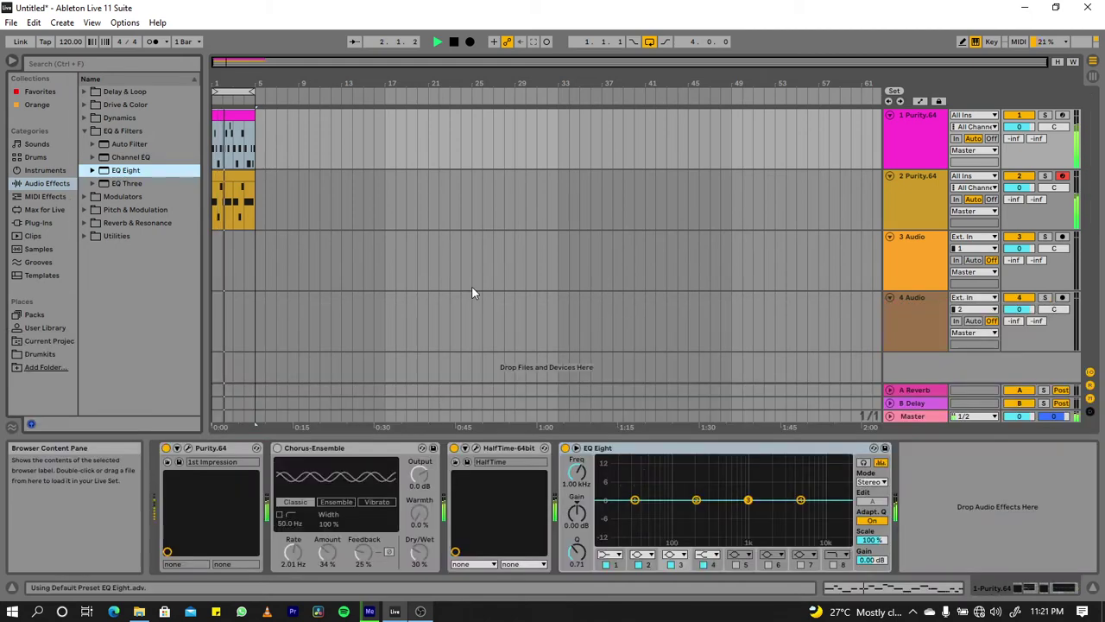
# - Set the first track's EQ Eight band 1 to a 48 dB/octave low cut and boost high-shelf band 4 by 5.33 dB at 1.26 kHz
pyautogui.click(609, 553)
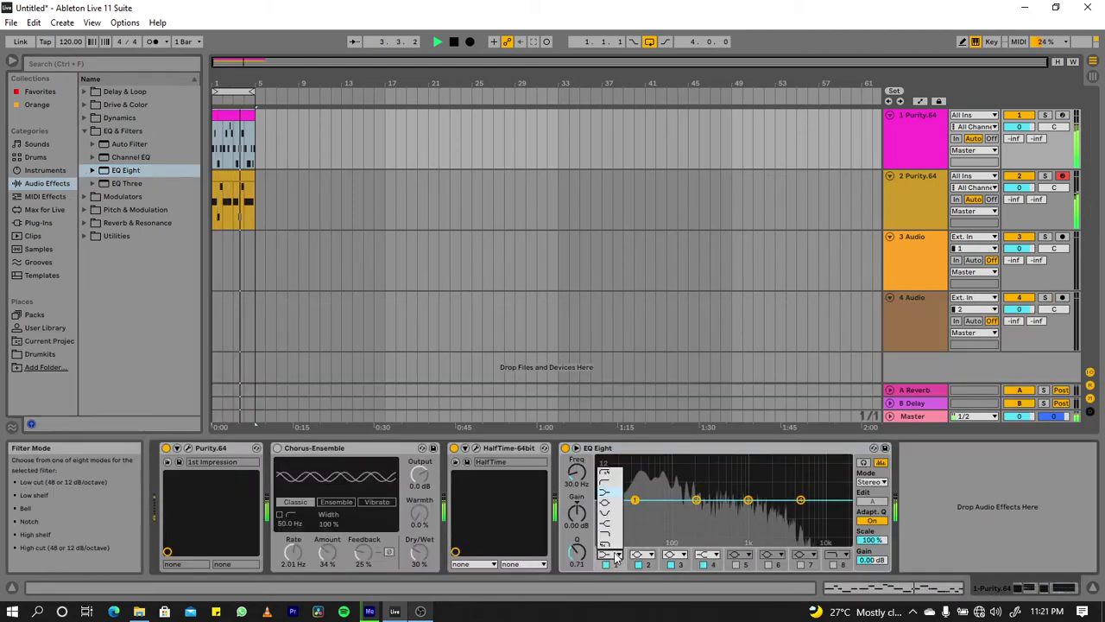
pyautogui.click(608, 473)
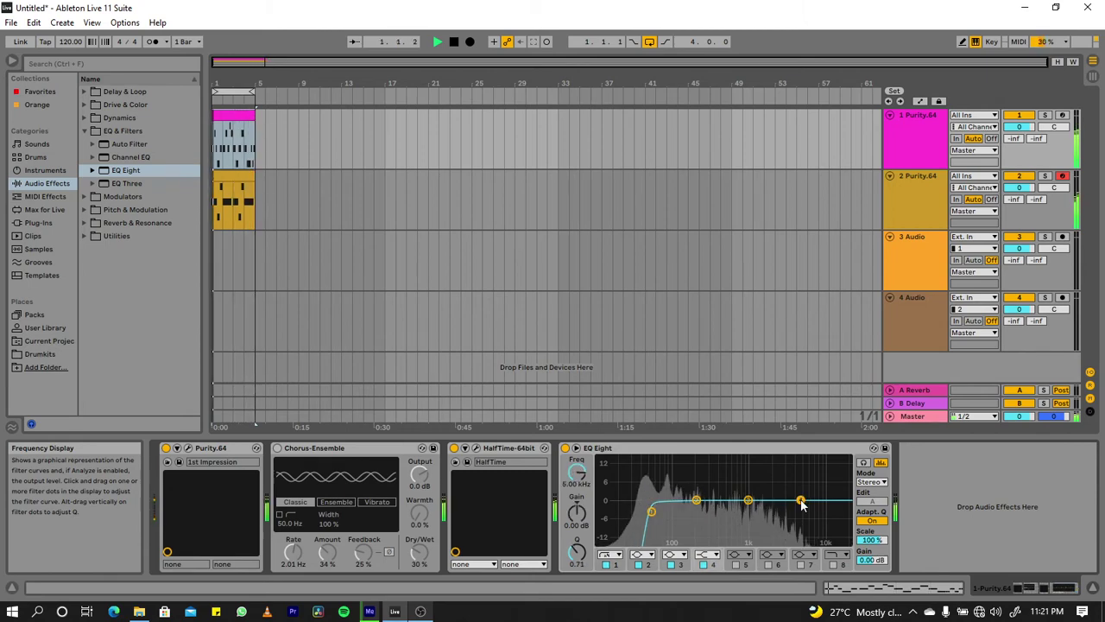
pyautogui.click(713, 554)
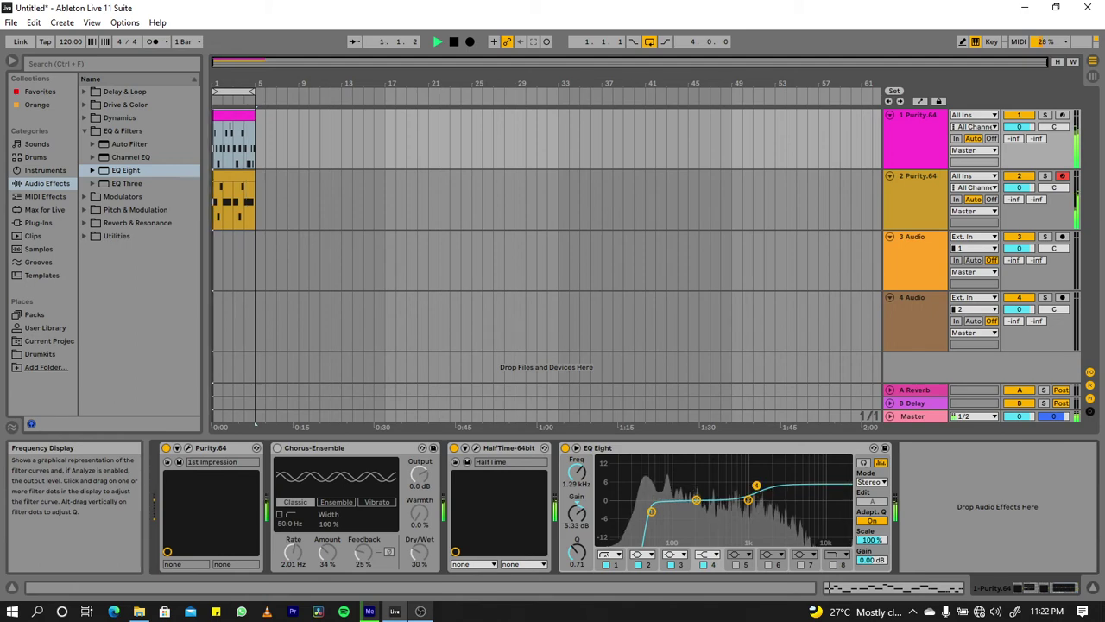
pyautogui.moveTo(756, 485); pyautogui.dragTo(755, 486)
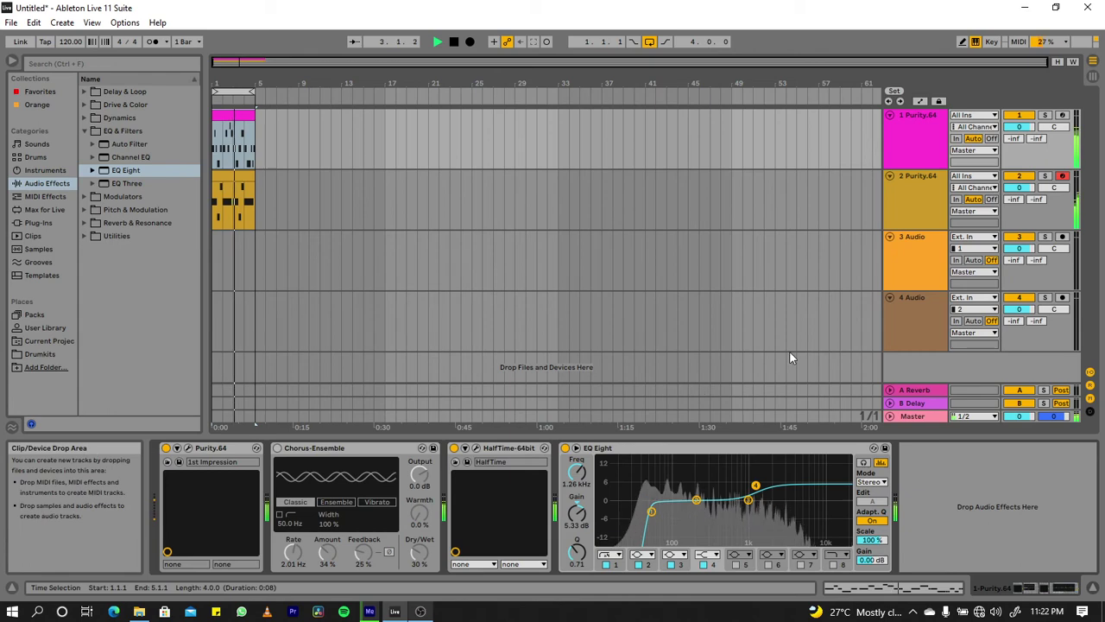
# - Add an EQ Eight to the second Purity.64 track and set band 1 to a 48 dB/octave low cut at about 208 Hz
pyautogui.click(901, 198)
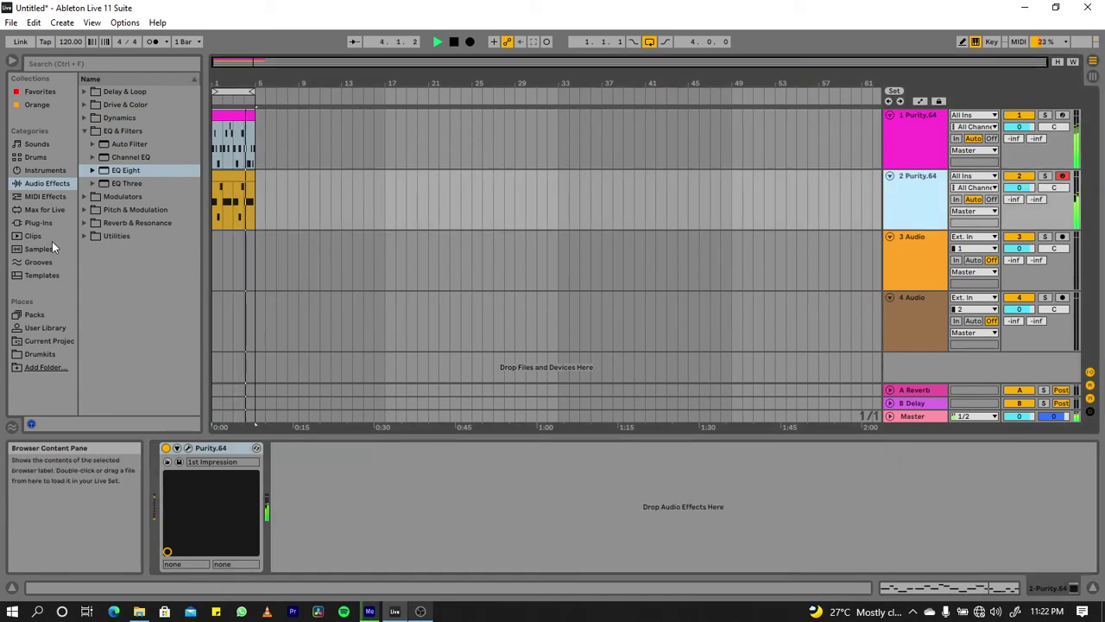
pyautogui.doubleClick(125, 170)
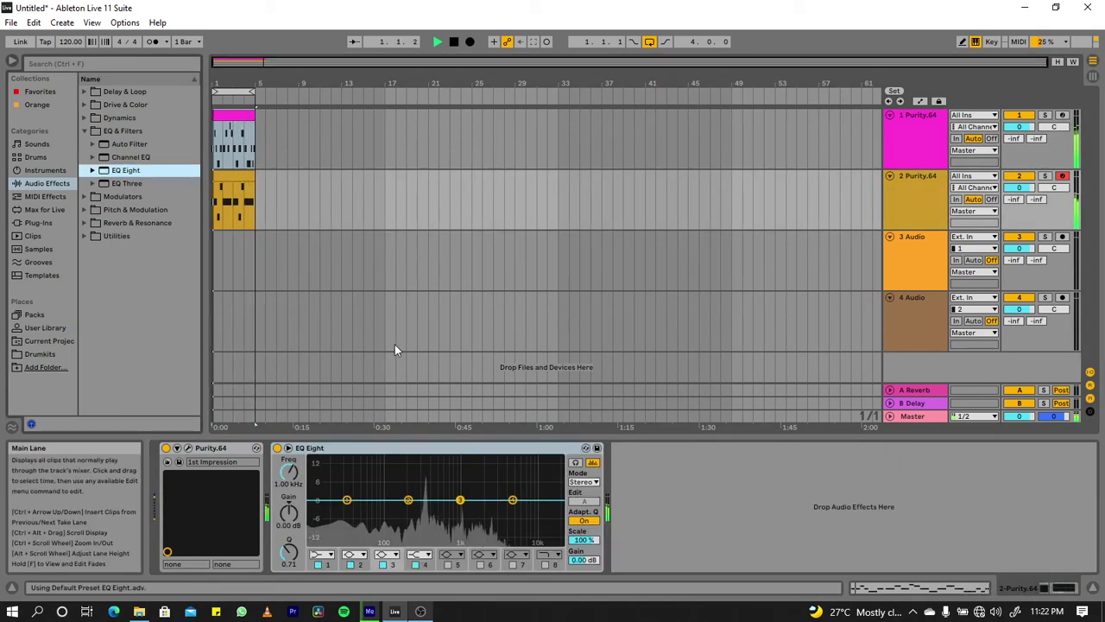
pyautogui.click(326, 555)
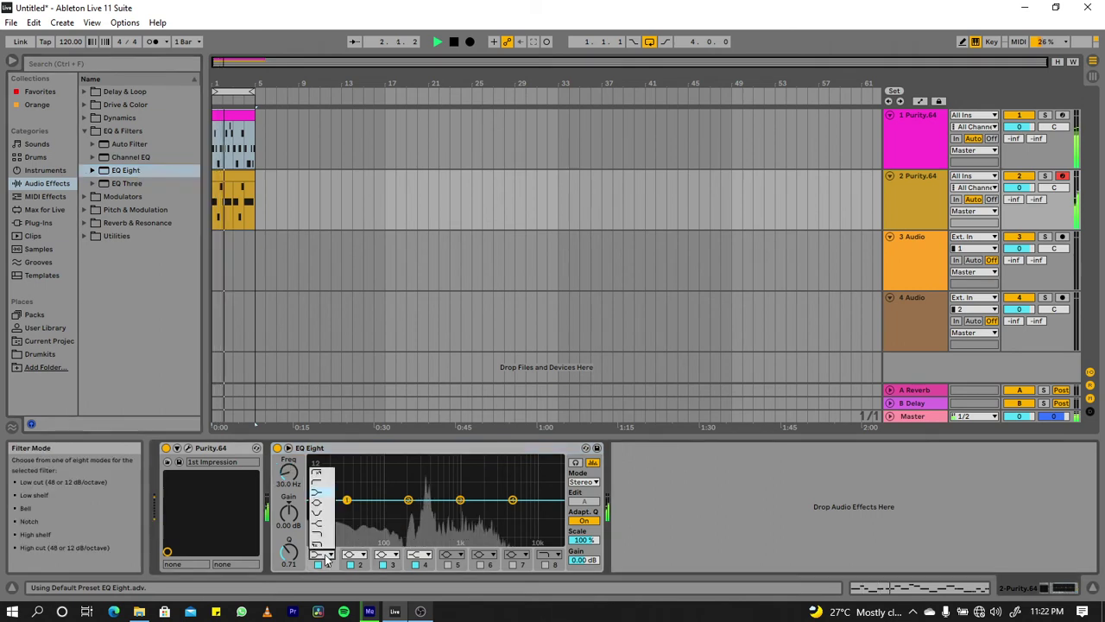
pyautogui.click(317, 472)
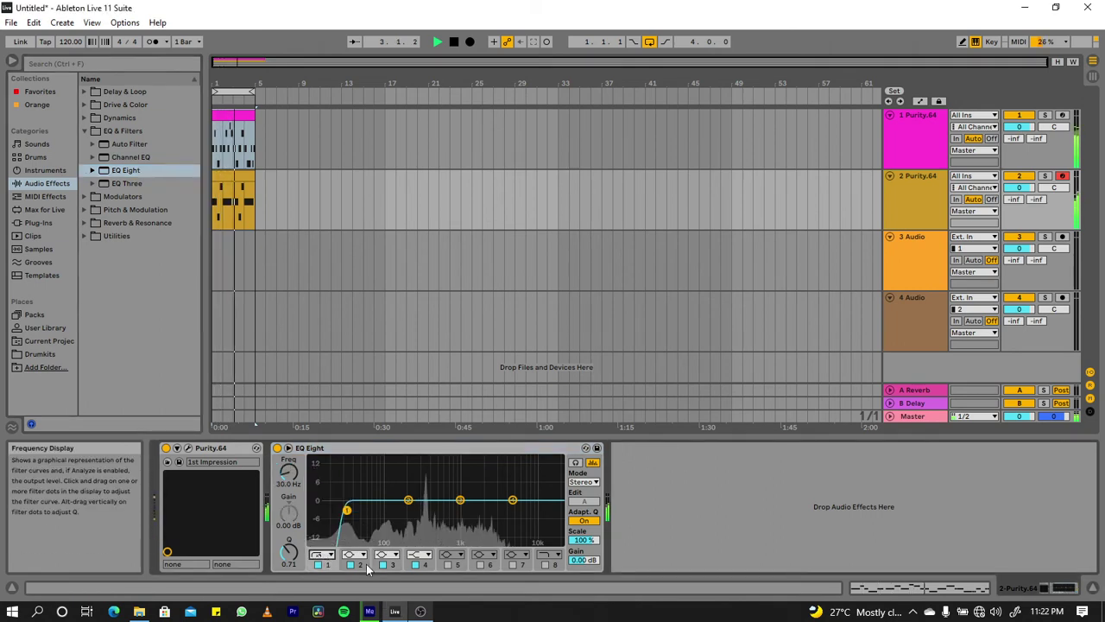
pyautogui.moveTo(346, 510); pyautogui.dragTo(408, 510)
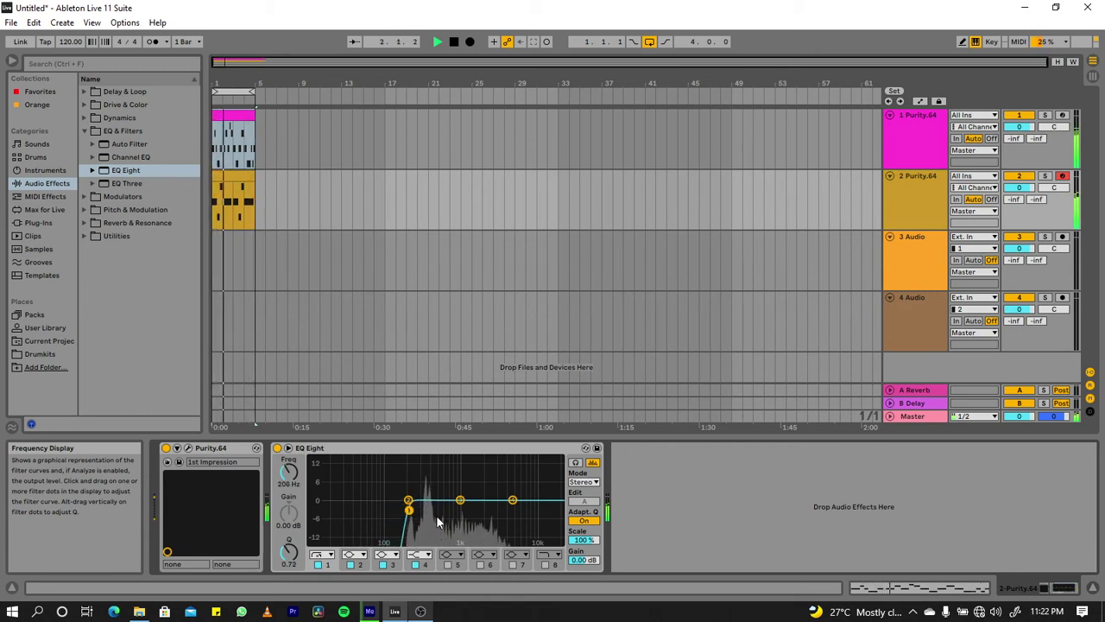
# - Boost high-shelf band 4 of the second track's EQ Eight by about 5.58 dB at 1.13 kHz
pyautogui.click(512, 500)
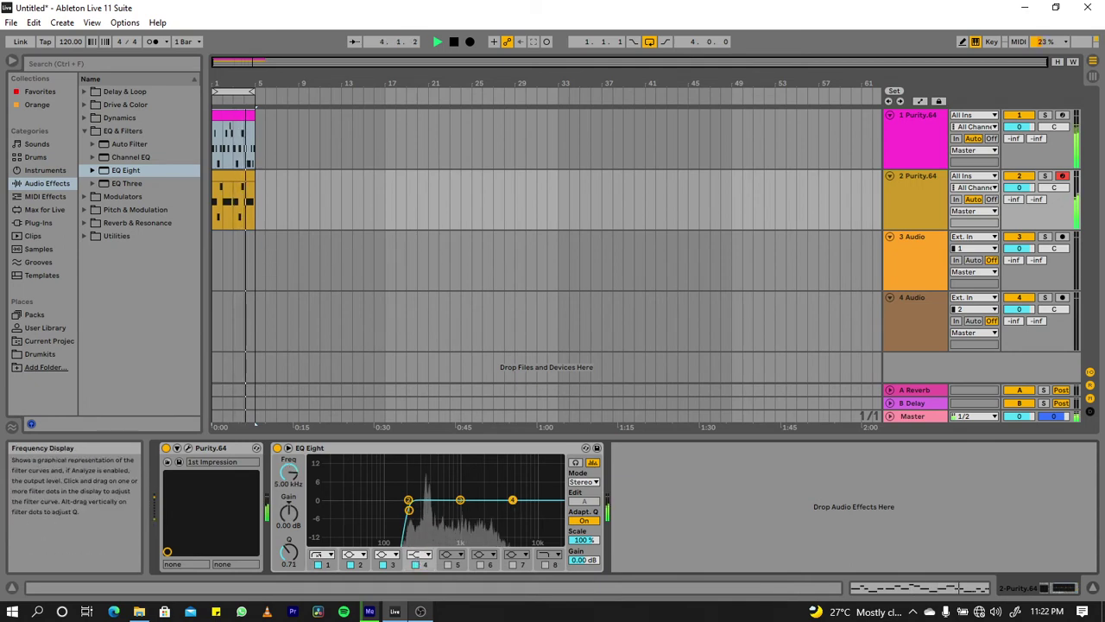
pyautogui.moveTo(512, 500); pyautogui.dragTo(463, 484)
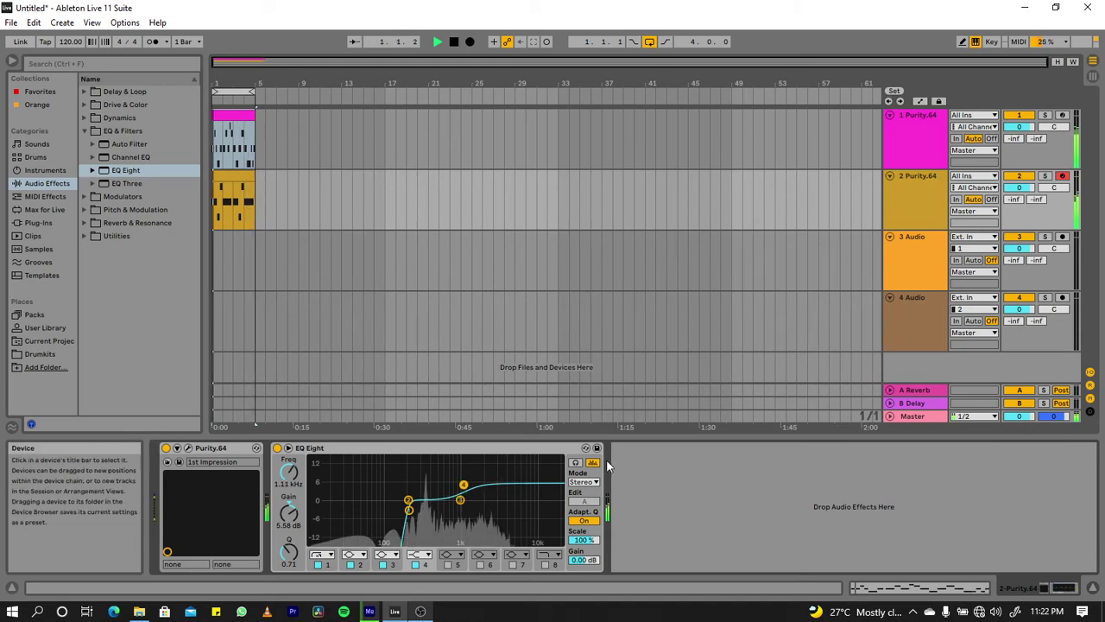
# - Browse the Drumkits folder to the Claps samples of the "Icey - Southside On The Kit, Yeah" kit
pyautogui.click(300, 267)
pyautogui.moveTo(224, 64); pyautogui.dragTo(265, 256)
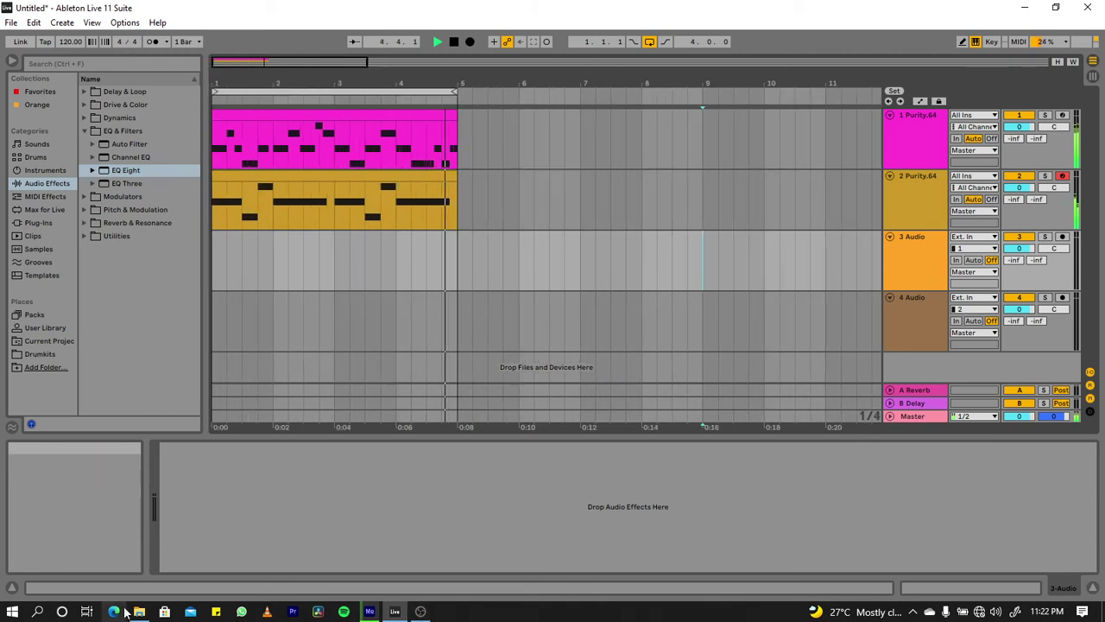
pyautogui.click(41, 360)
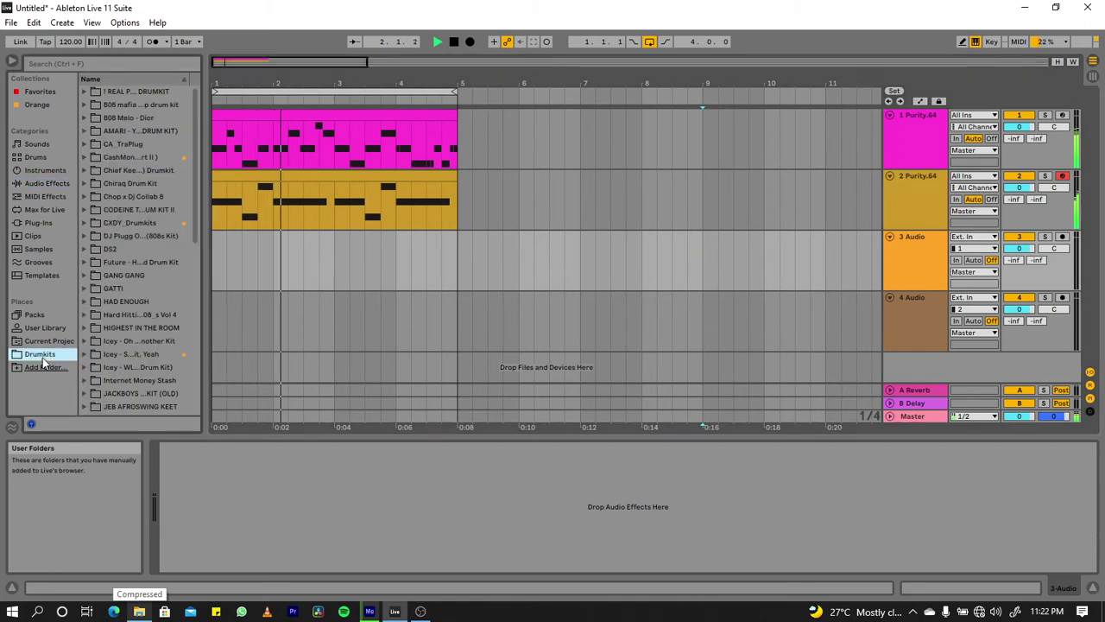
pyautogui.scroll(-1, 132, 249)
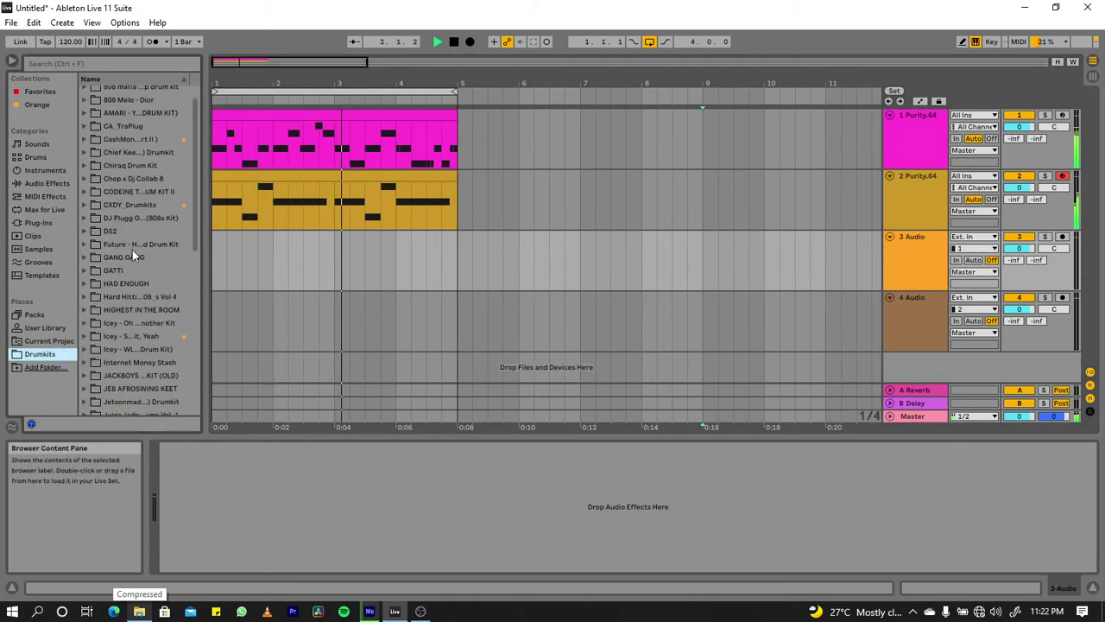
pyautogui.scroll(-3, 132, 250)
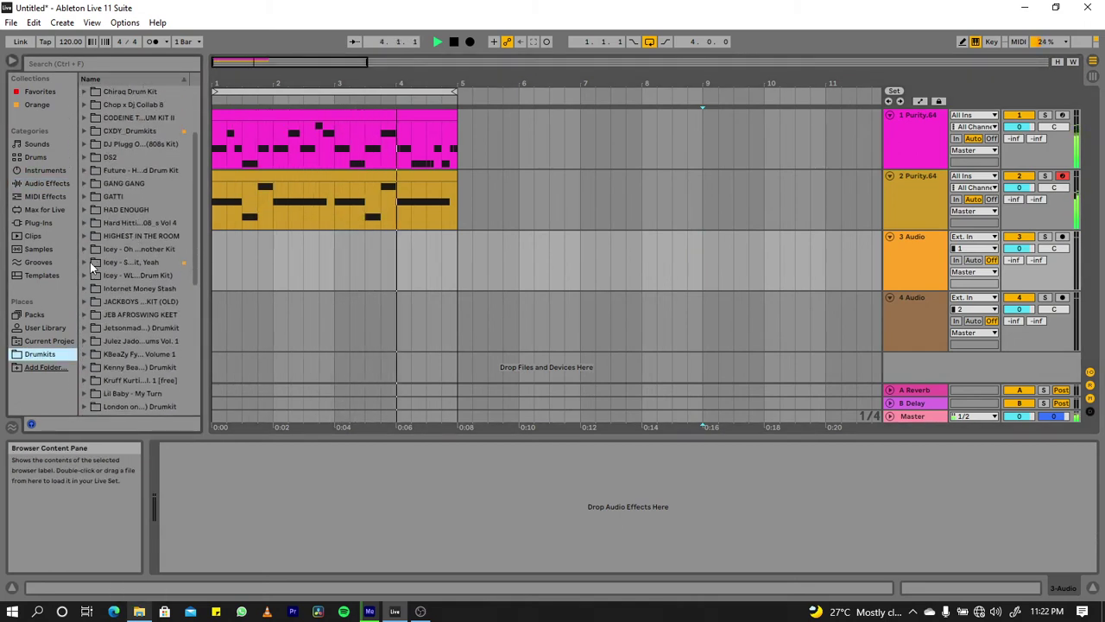
pyautogui.click(87, 270)
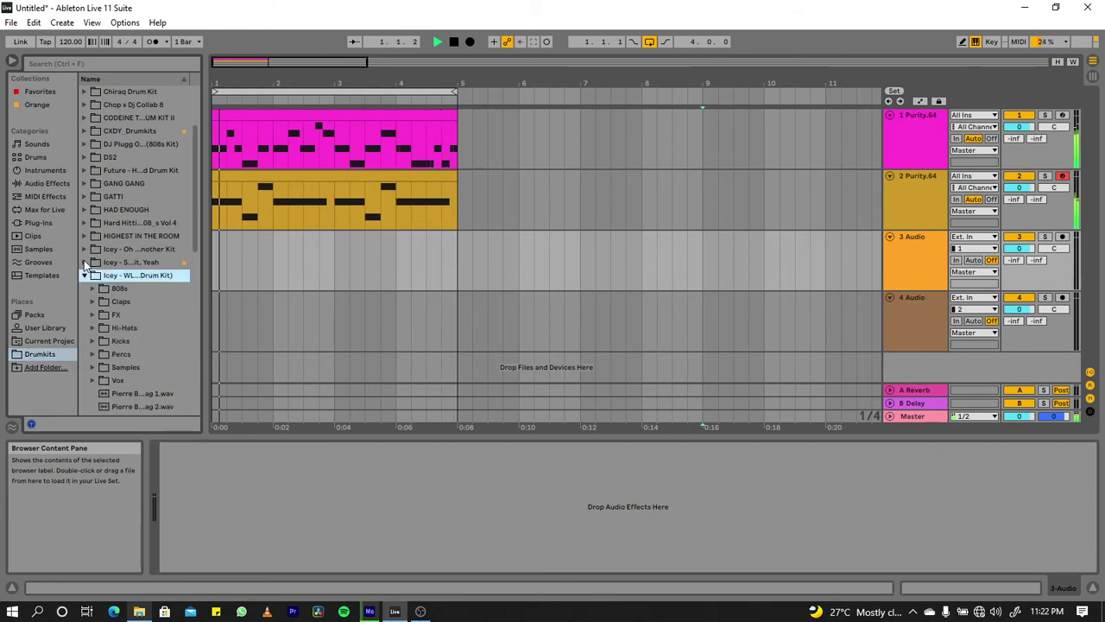
pyautogui.click(84, 263)
pyautogui.click(92, 288)
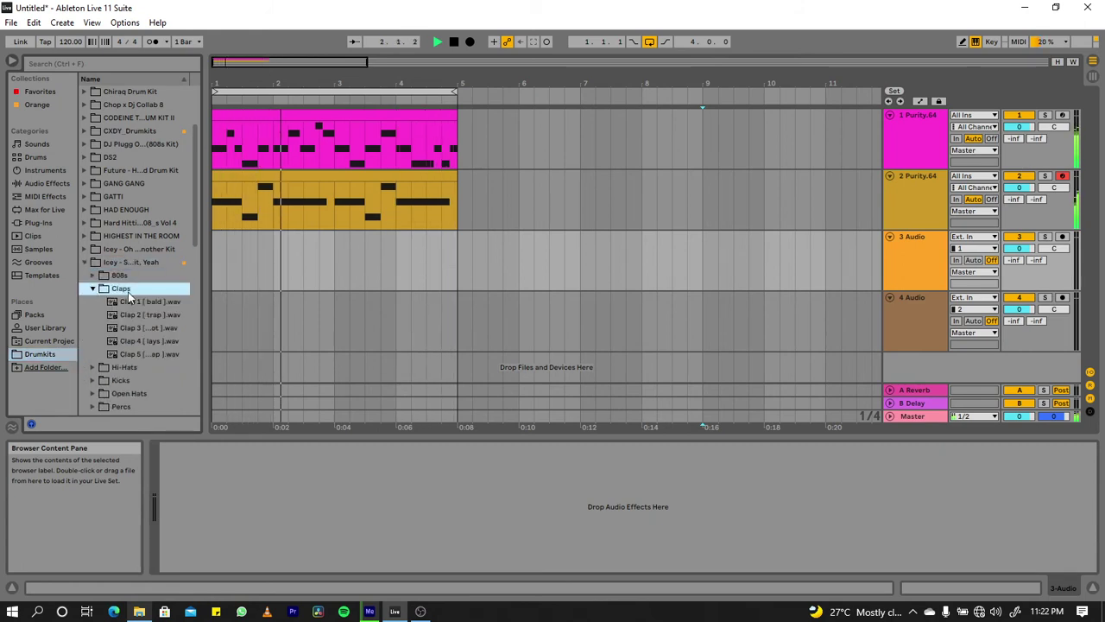
# - Audition the Clap 1 to Clap 4 samples and place Clap 3 [ snapshot ] on track 3 at 1.3
pyautogui.click(144, 303)
pyautogui.click(143, 315)
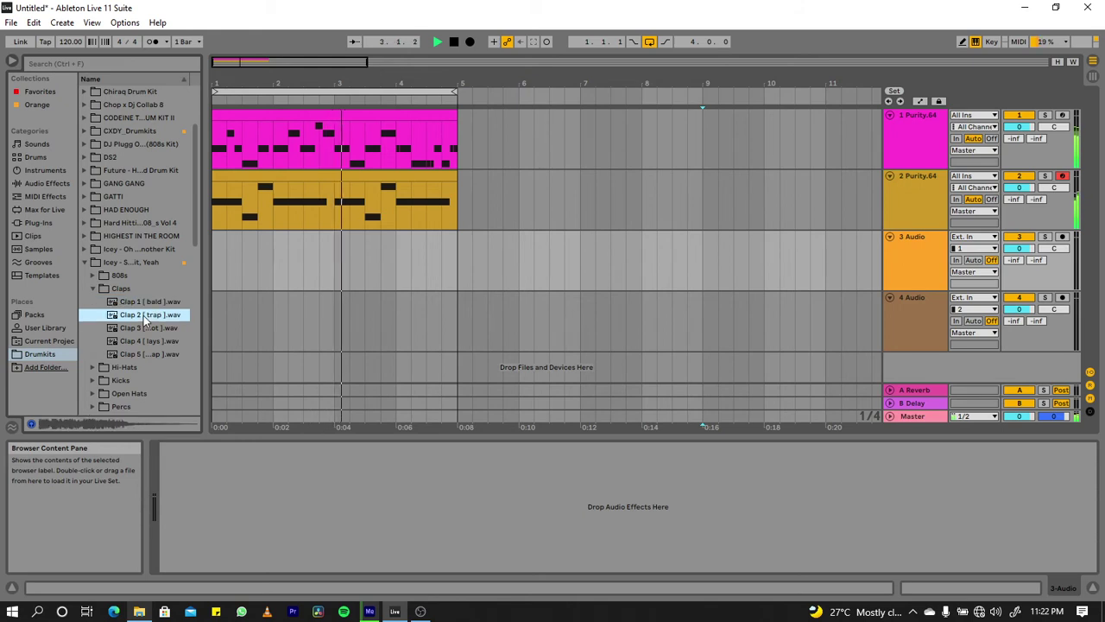
pyautogui.click(143, 328)
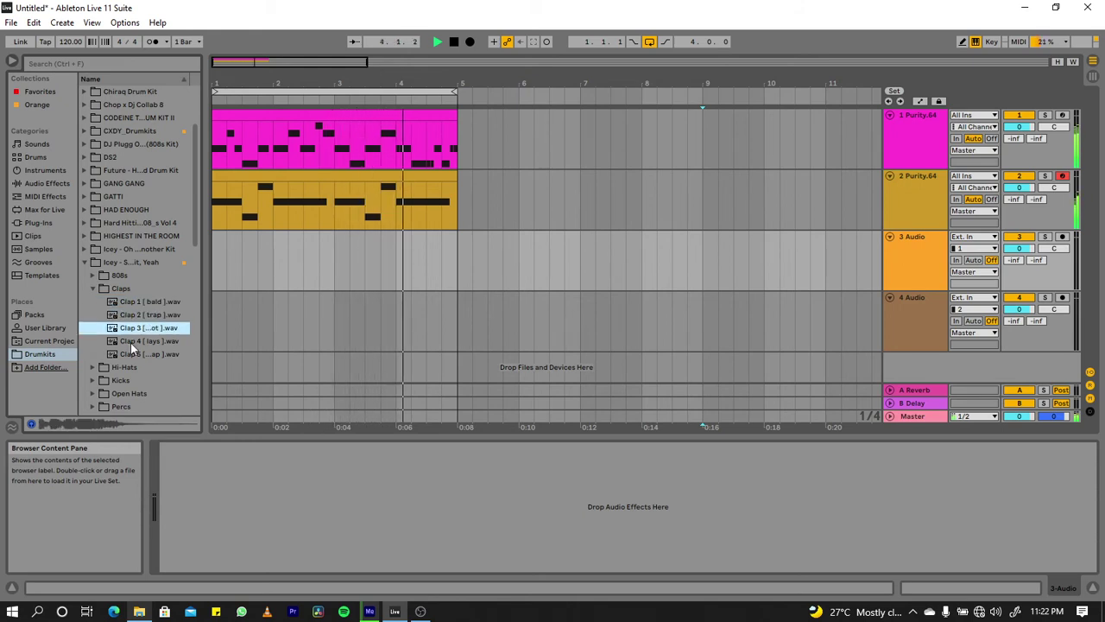
pyautogui.click(131, 342)
pyautogui.click(145, 329)
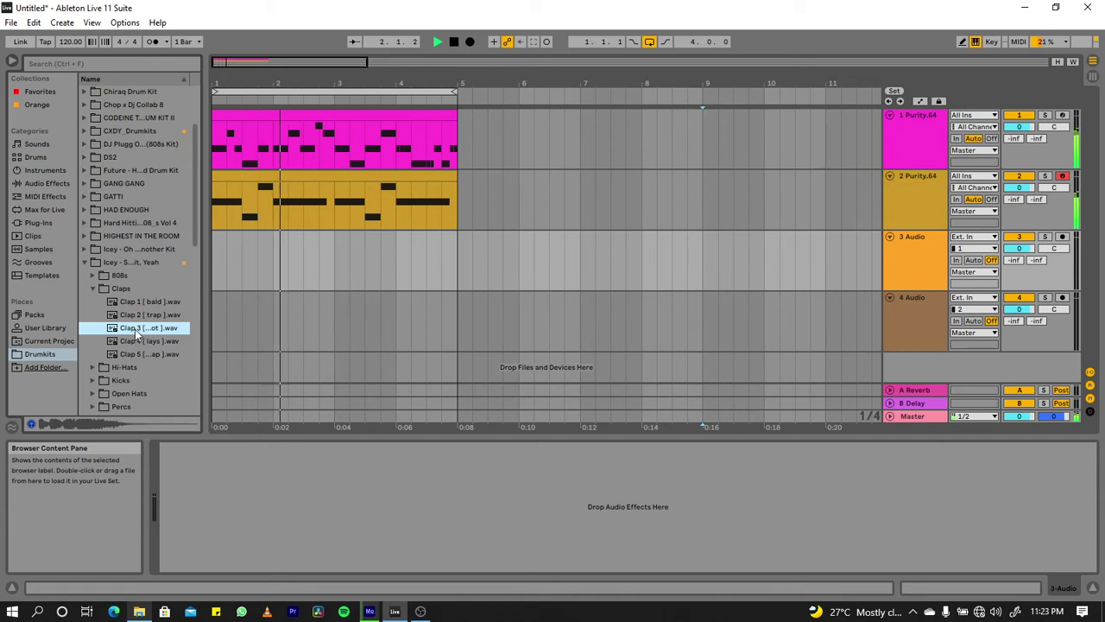
pyautogui.moveTo(136, 333); pyautogui.dragTo(247, 275)
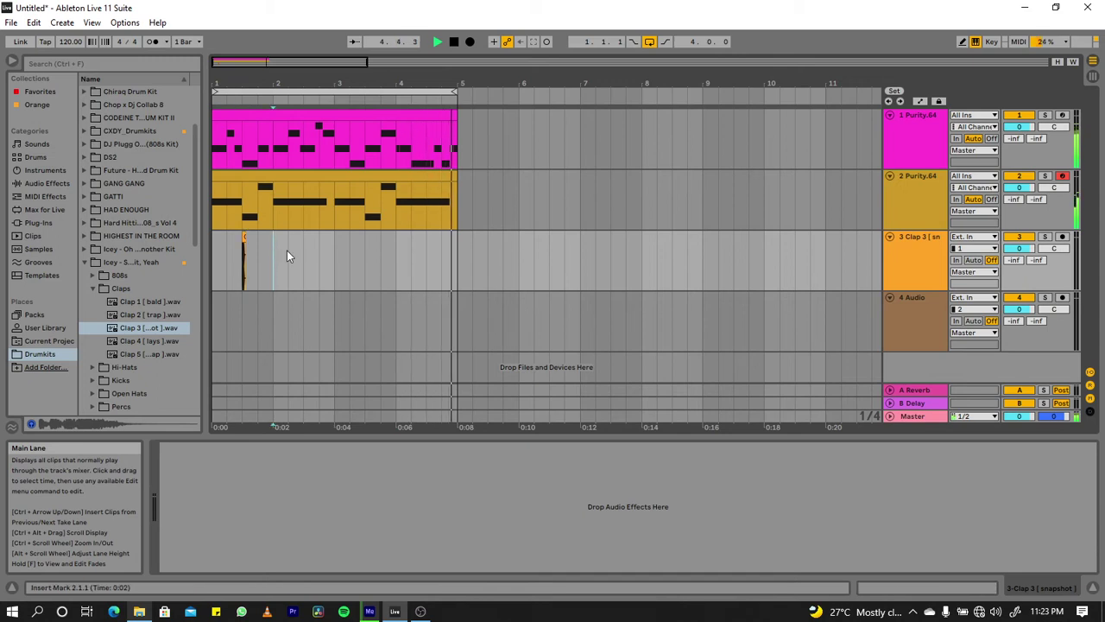
# - Duplicate the one-bar range starting at the clap three times to place claps at 2.3, 3.3 and 4.3
pyautogui.click(300, 259)
pyautogui.click(241, 250)
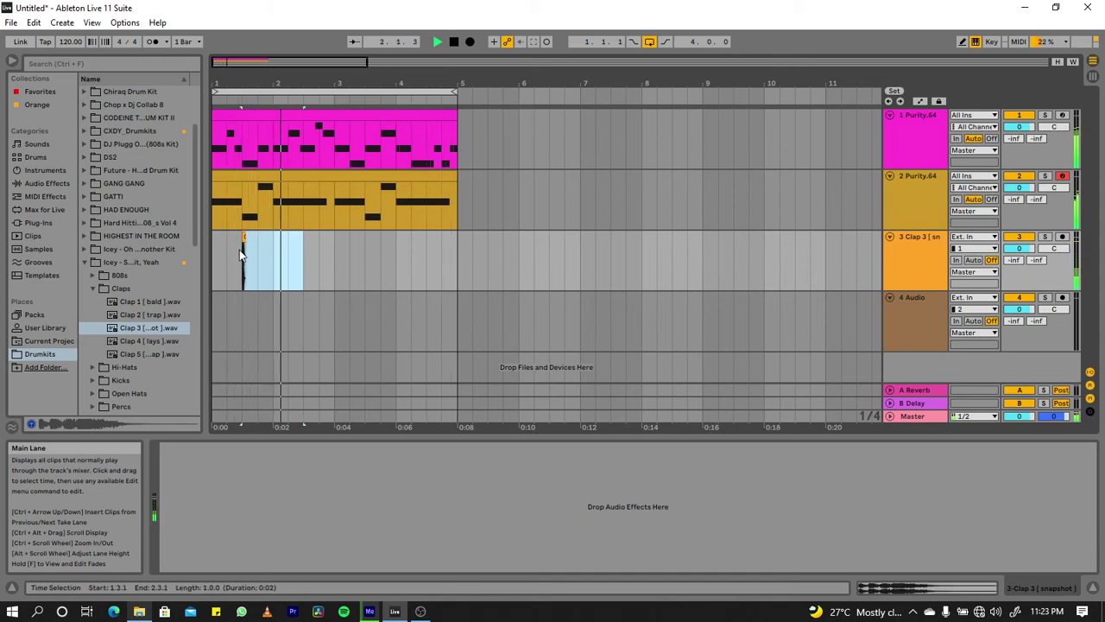
pyautogui.hotkey('ctrl', 'd')
pyautogui.hotkey('ctrl', 'd')
pyautogui.hotkey('ctrl', 'd')
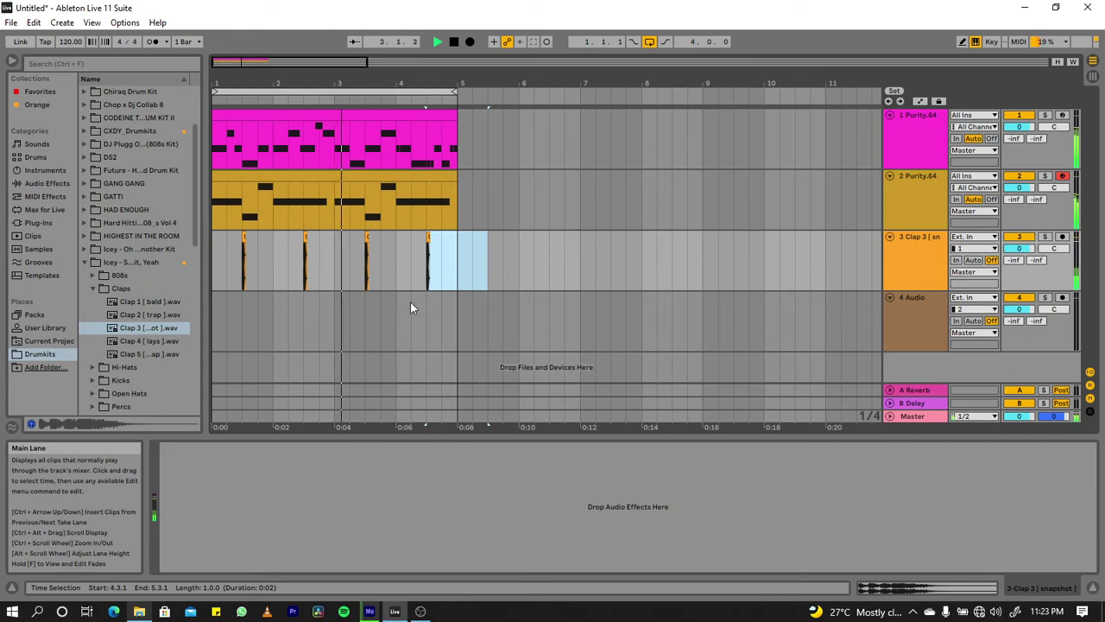
# - Place Hi-Hat 1 [ the mob ] from the same kit's Hi-Hats folder at the start of track 4
pyautogui.click(318, 320)
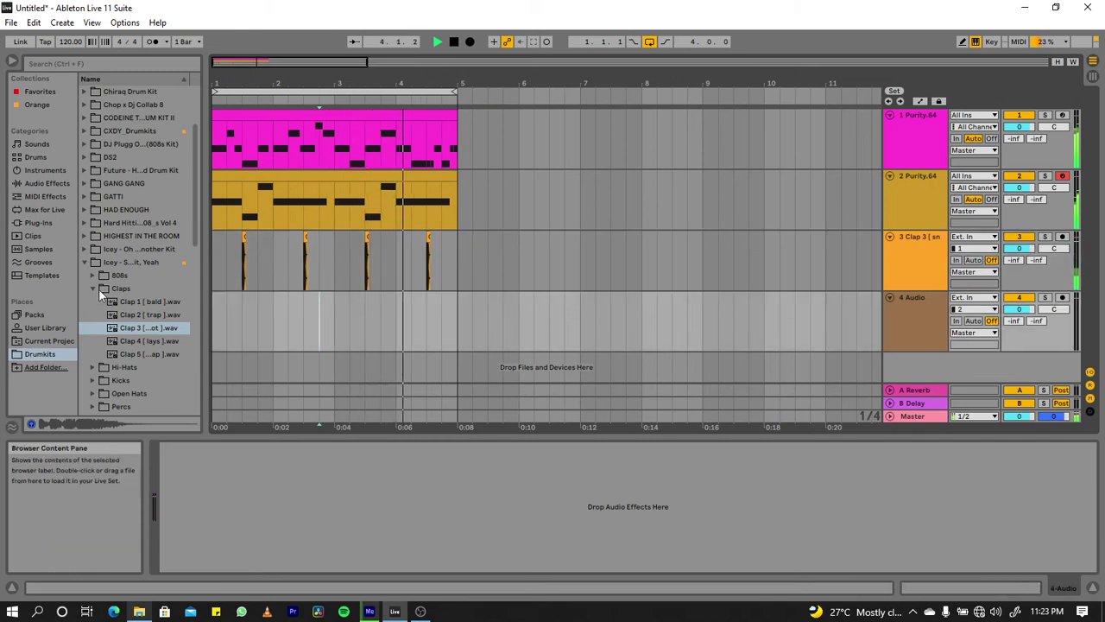
pyautogui.scroll(-2, 98, 289)
pyautogui.click(92, 327)
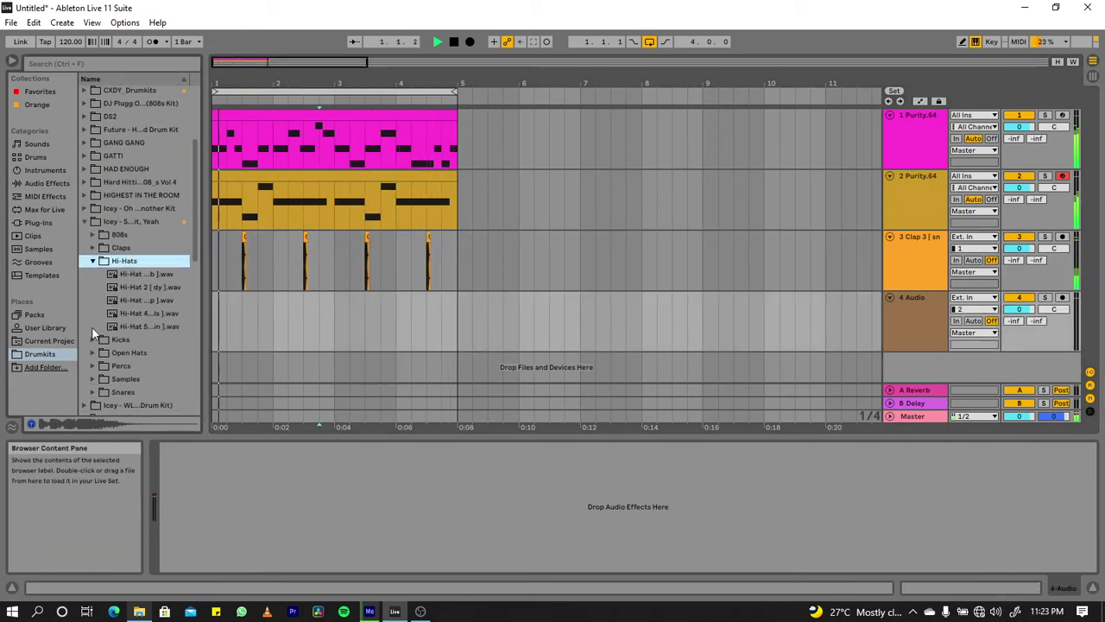
pyautogui.click(145, 273)
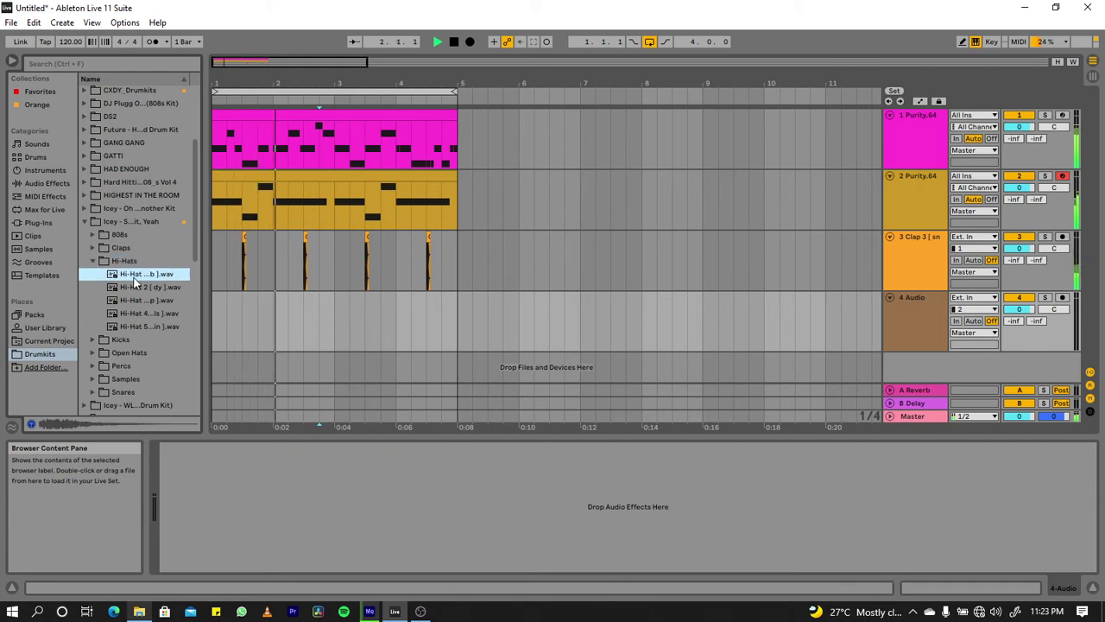
pyautogui.click(217, 323)
pyautogui.rightClick(251, 327)
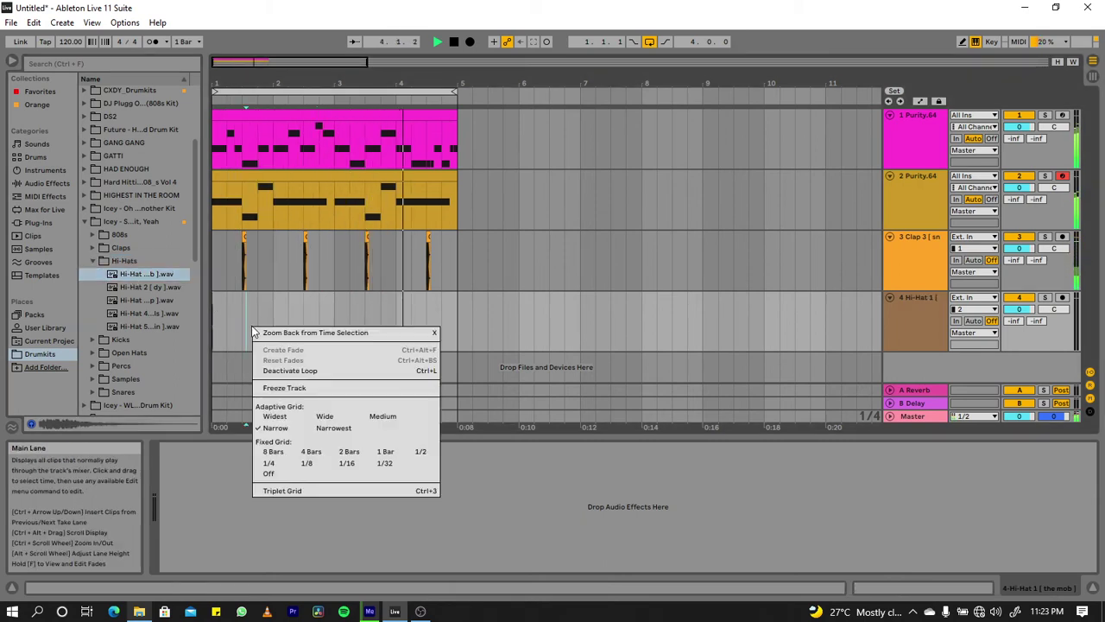
pyautogui.click(496, 313)
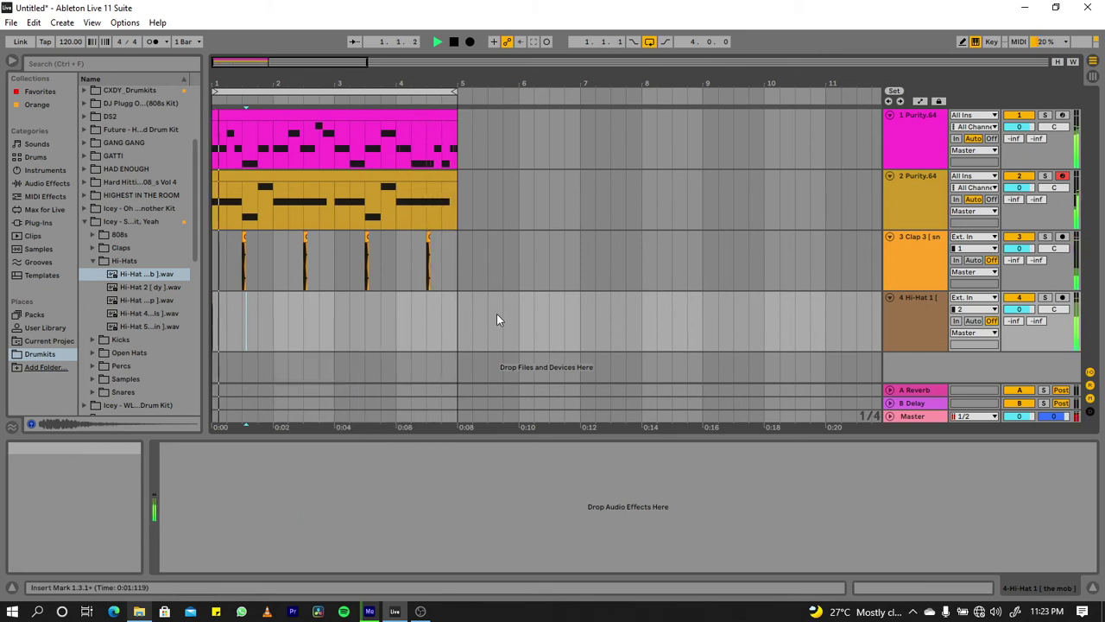
# - Duplicate the first hi-hat one sixteenth onward to 1.1.2 and play from the start of the loop
pyautogui.moveTo(251, 68); pyautogui.dragTo(251, 104)
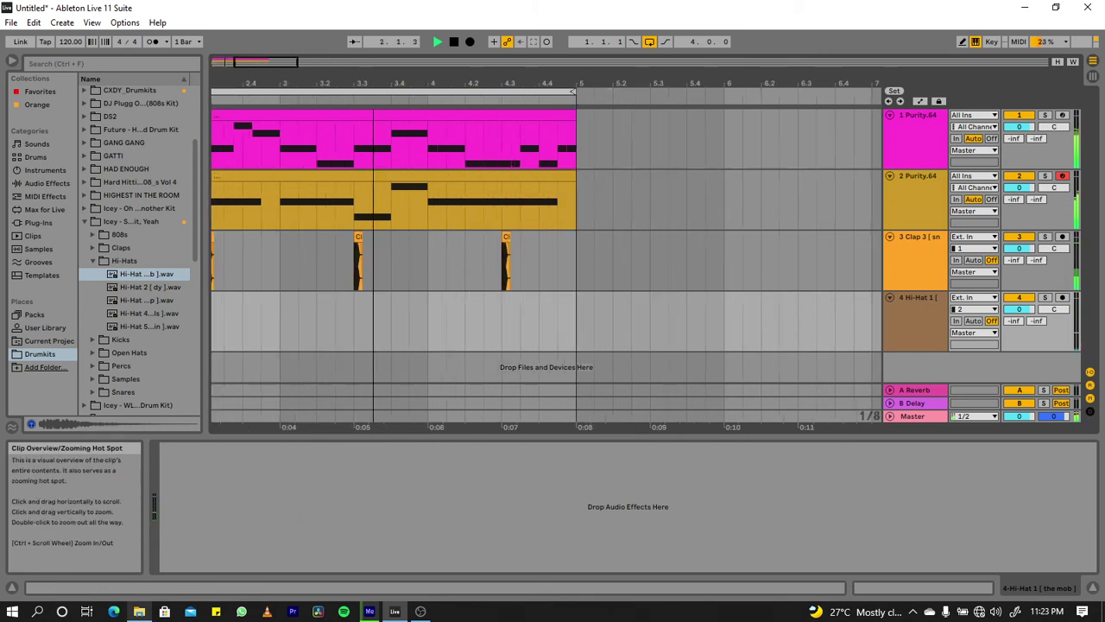
pyautogui.click(301, 322)
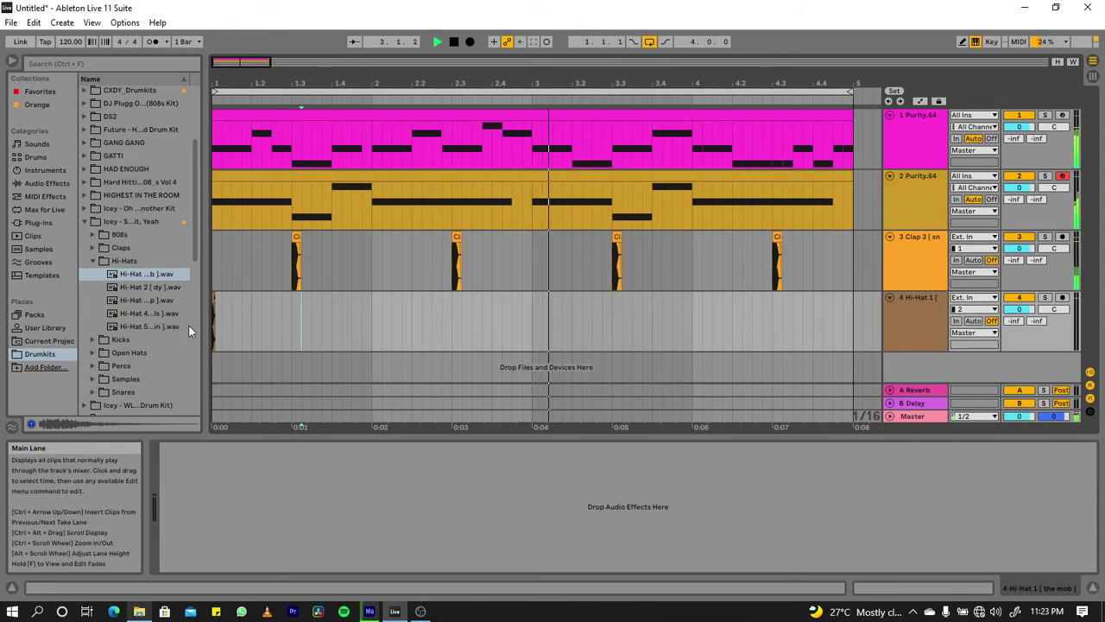
pyautogui.moveTo(251, 62); pyautogui.dragTo(254, 65)
pyautogui.scroll(-1, 290, 266)
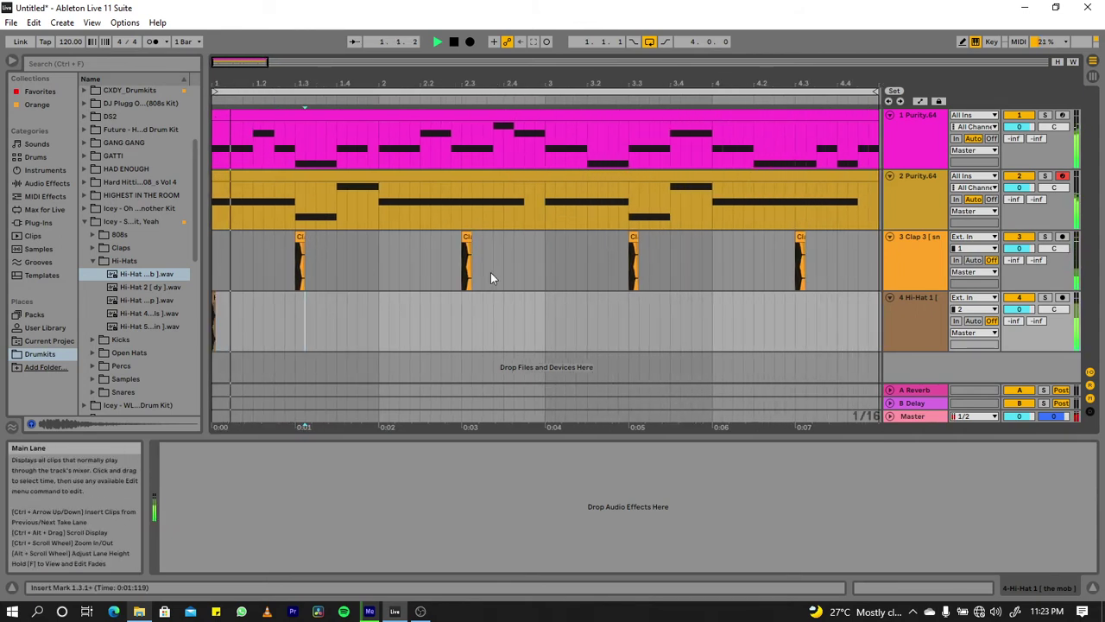
pyautogui.click(221, 303)
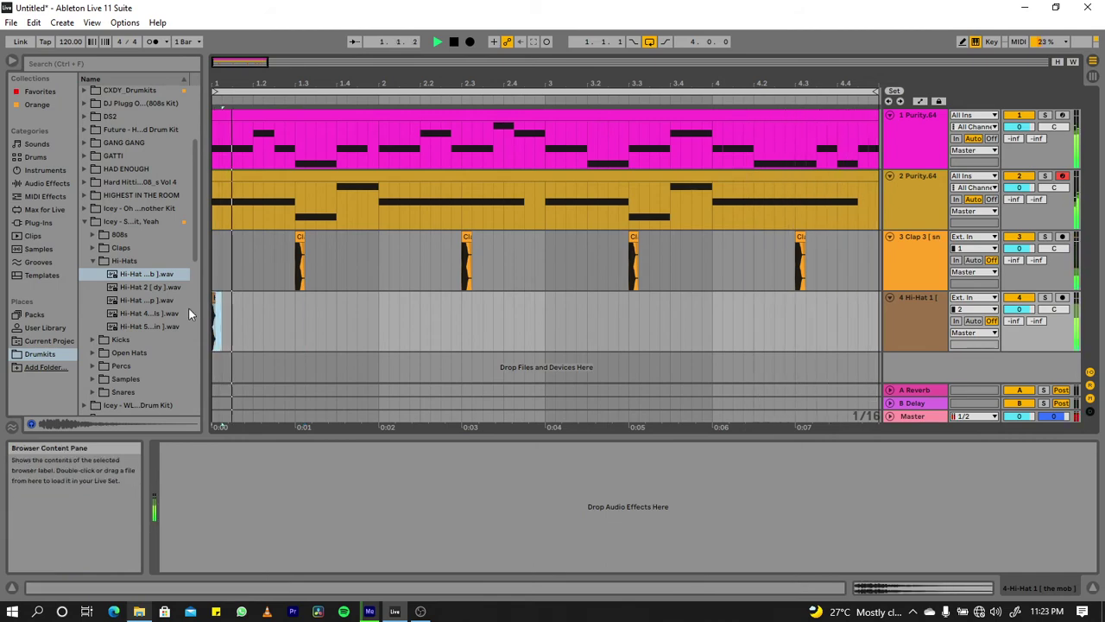
pyautogui.click(226, 318)
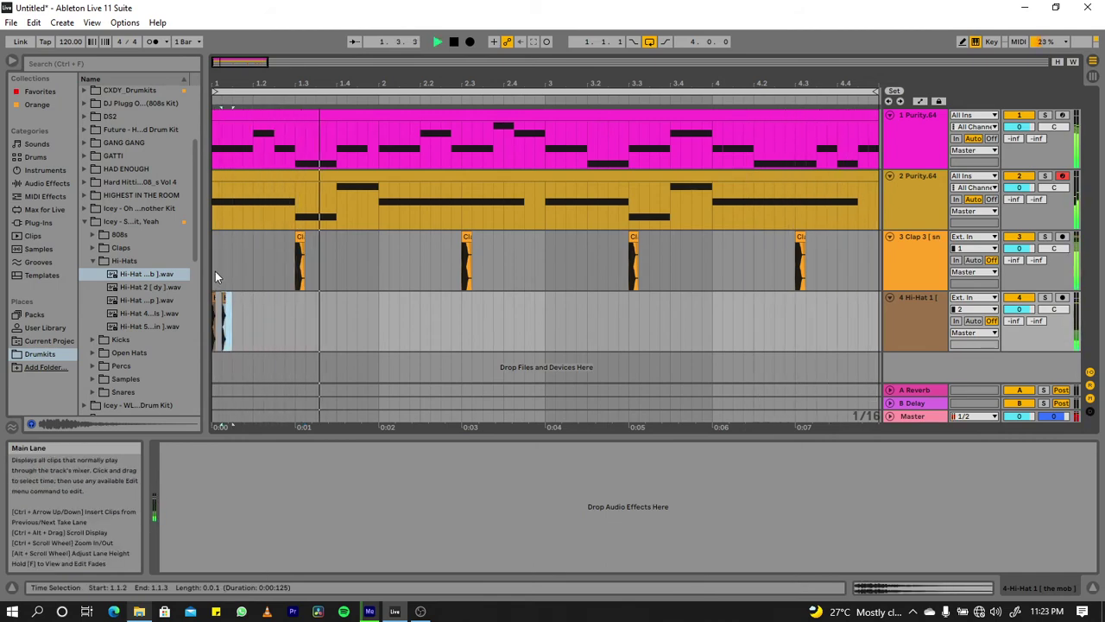
pyautogui.click(215, 271)
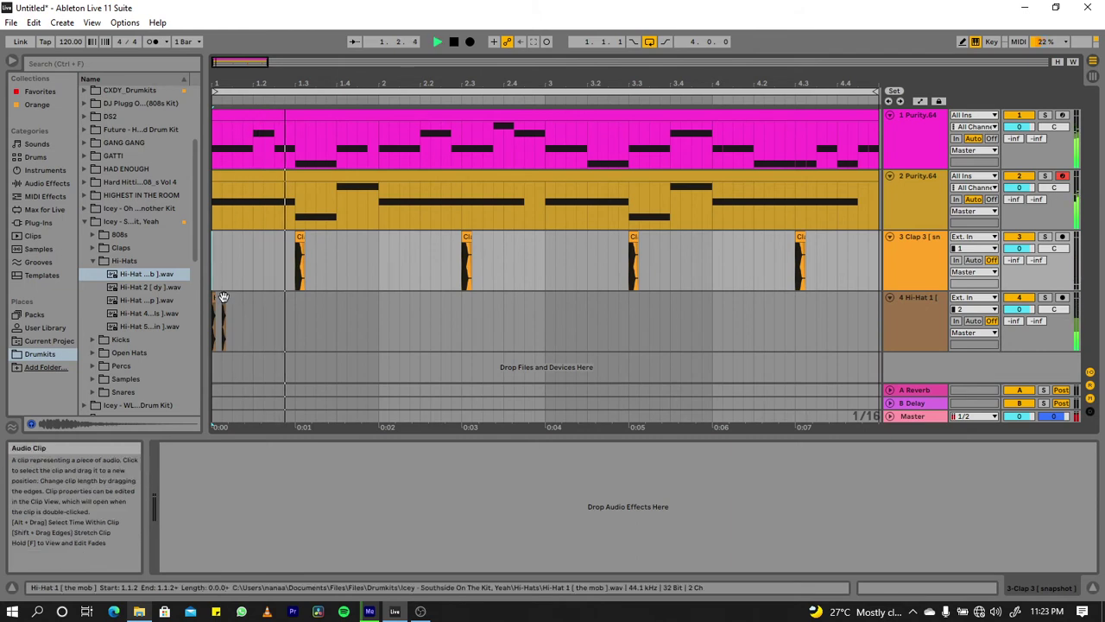
# - Duplicate the second hi-hat with its following gap to add a hit at 1.1.4, and replay from the start
pyautogui.click(242, 308)
pyautogui.moveTo(247, 312); pyautogui.dragTo(224, 313)
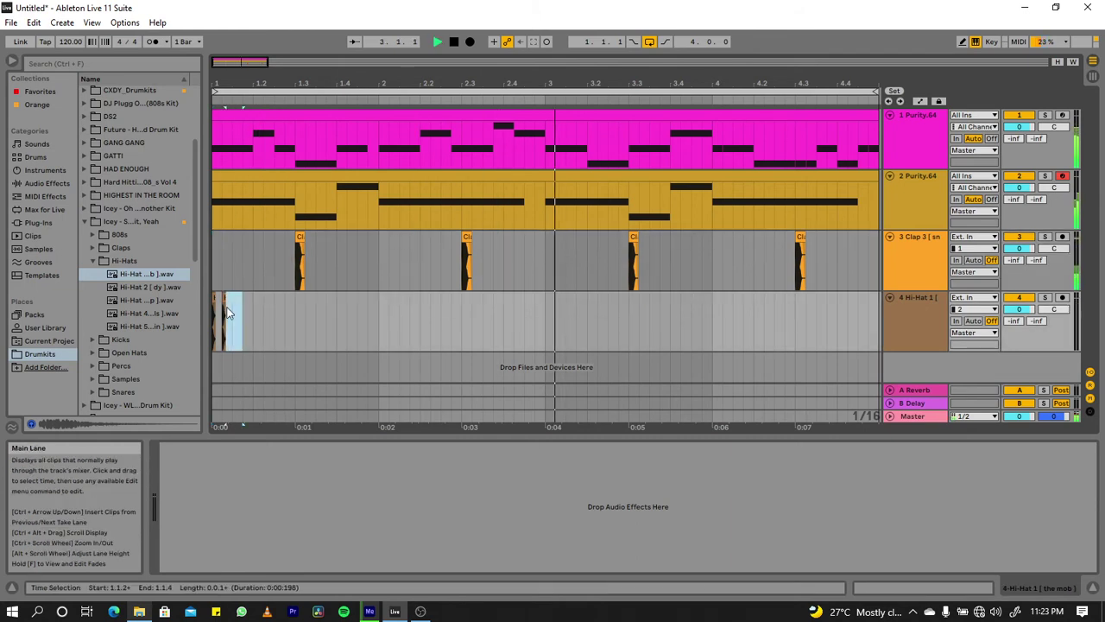
pyautogui.hotkey('ctrl', 'd')
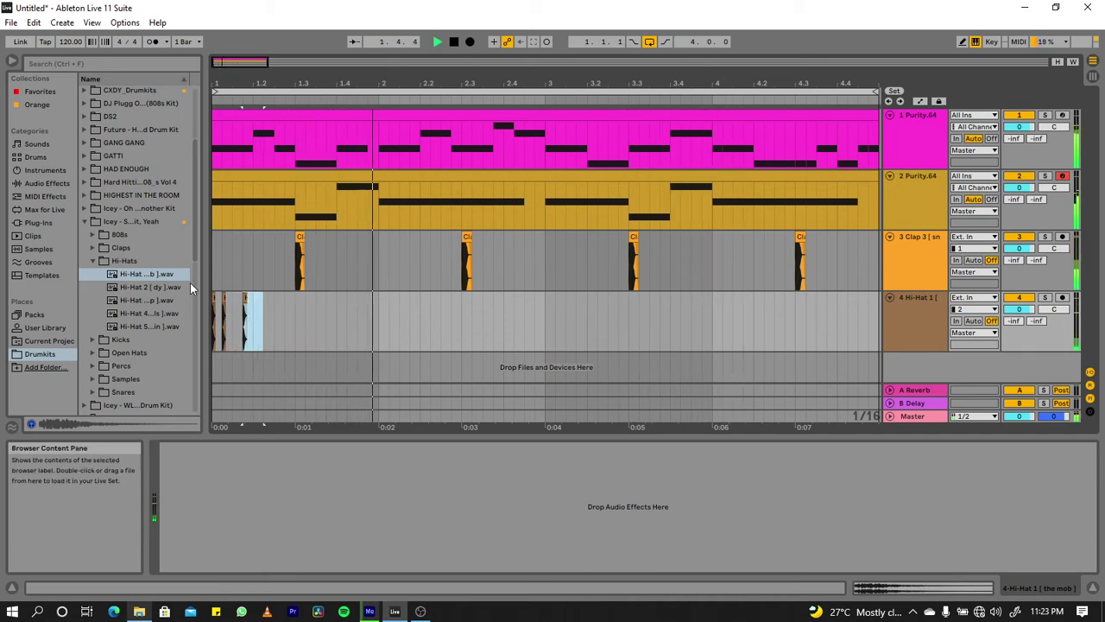
pyautogui.click(218, 259)
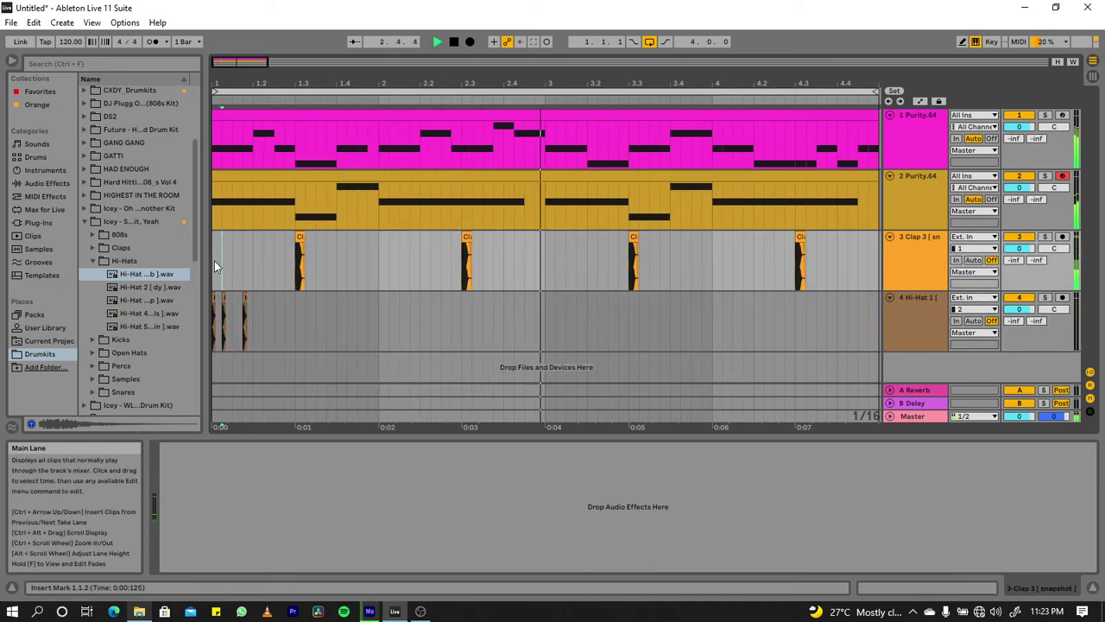
pyautogui.click(215, 261)
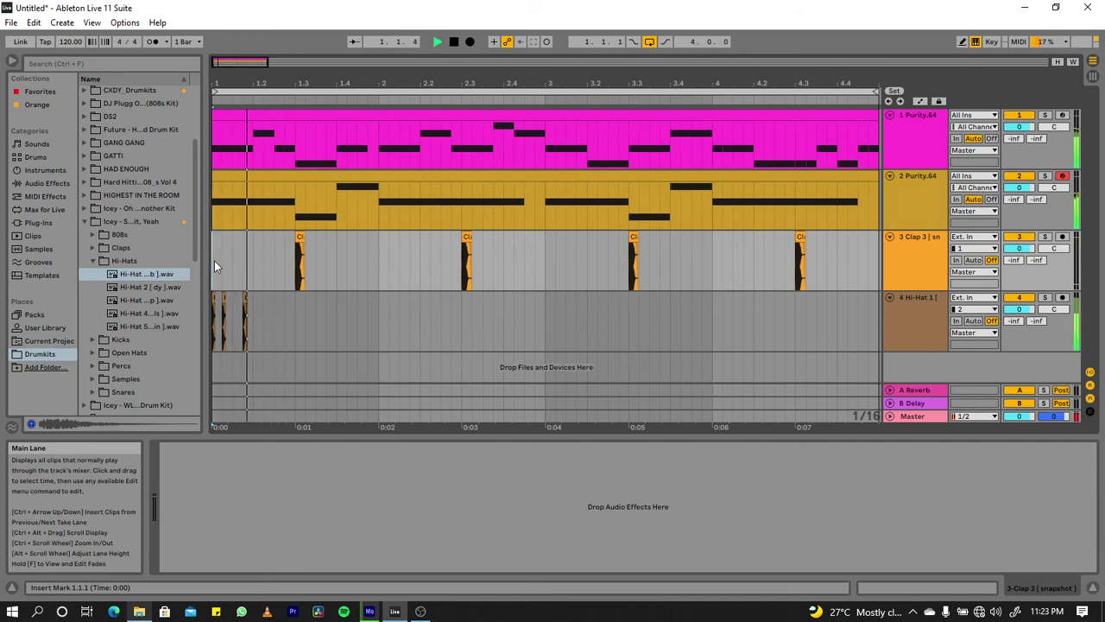
# - Copy the hi-hat at 1.1.4 to half a sixteenth after it and to 1.2.2
pyautogui.click(245, 297)
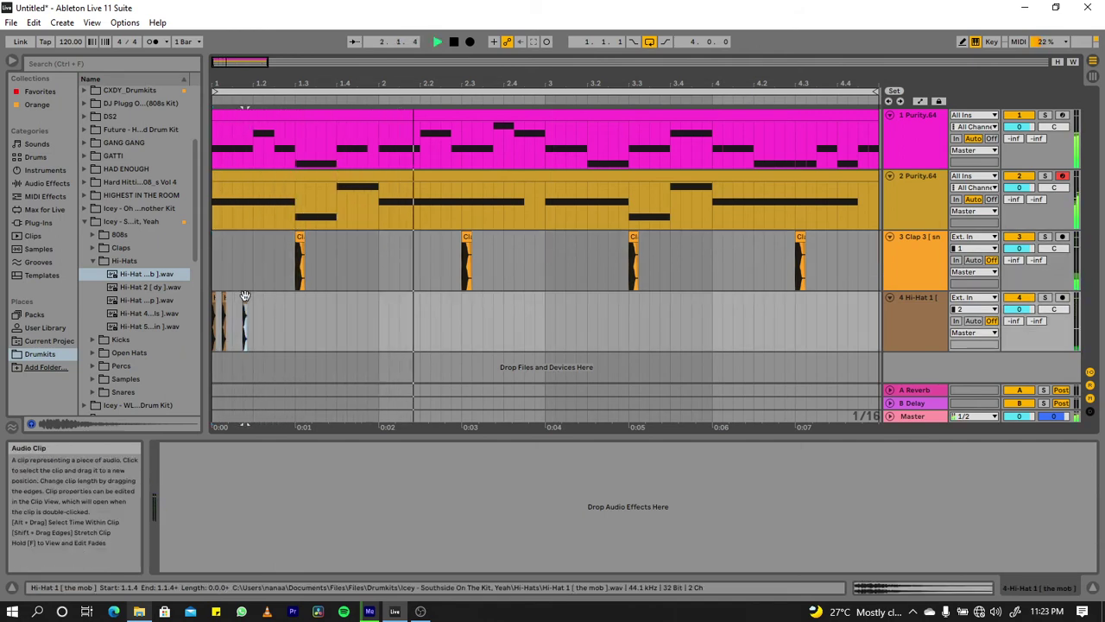
pyautogui.click(251, 298)
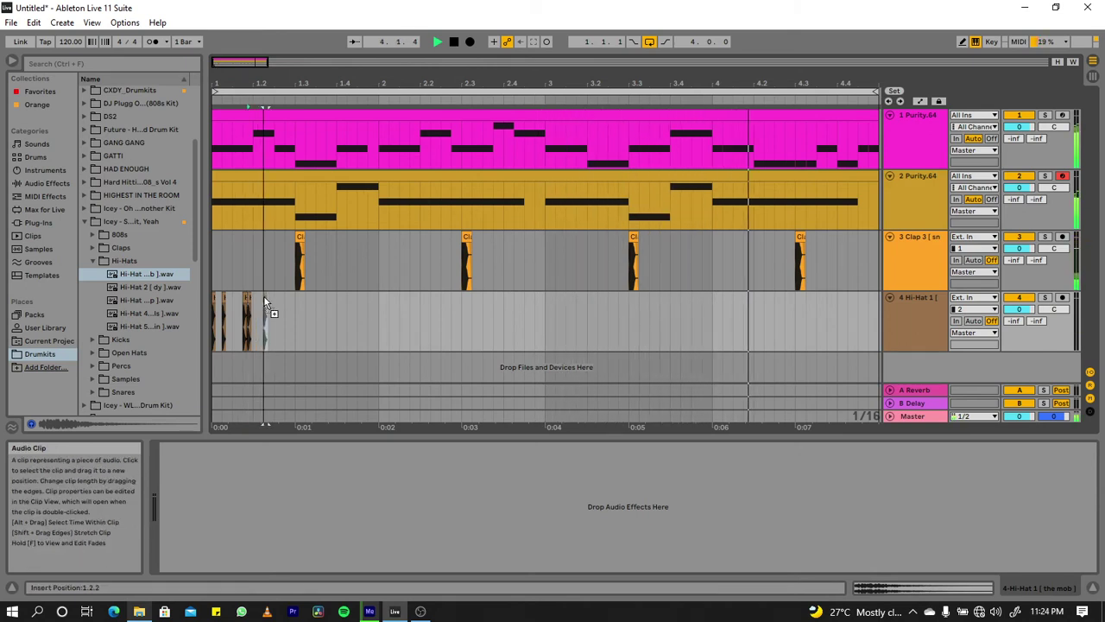
pyautogui.click(263, 295)
pyautogui.hotkey('ctrl', 'v')
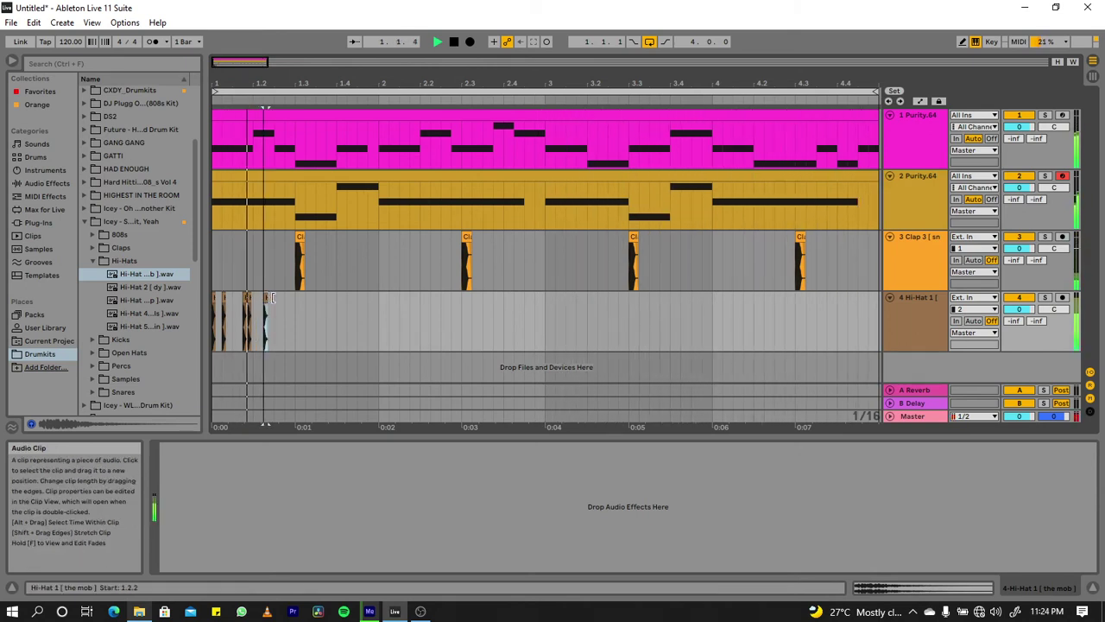
# - Move the hi-hat copy that sits directly after the 1.1.4 hit to 1.2.1
pyautogui.click(273, 302)
pyautogui.click(248, 302)
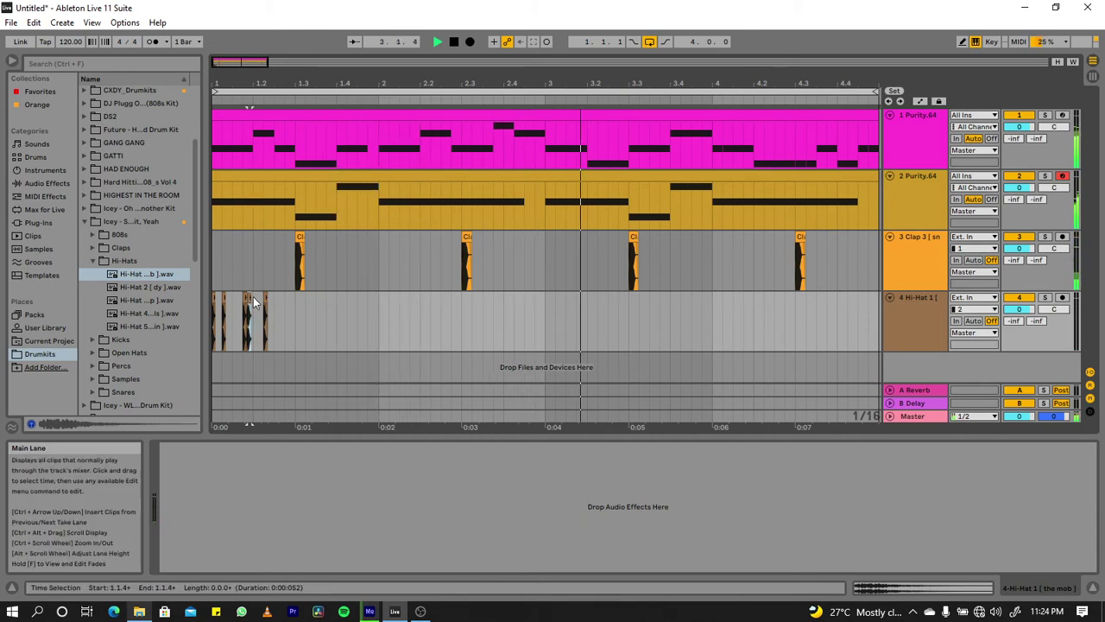
pyautogui.hotkey('ctrl', 'd')
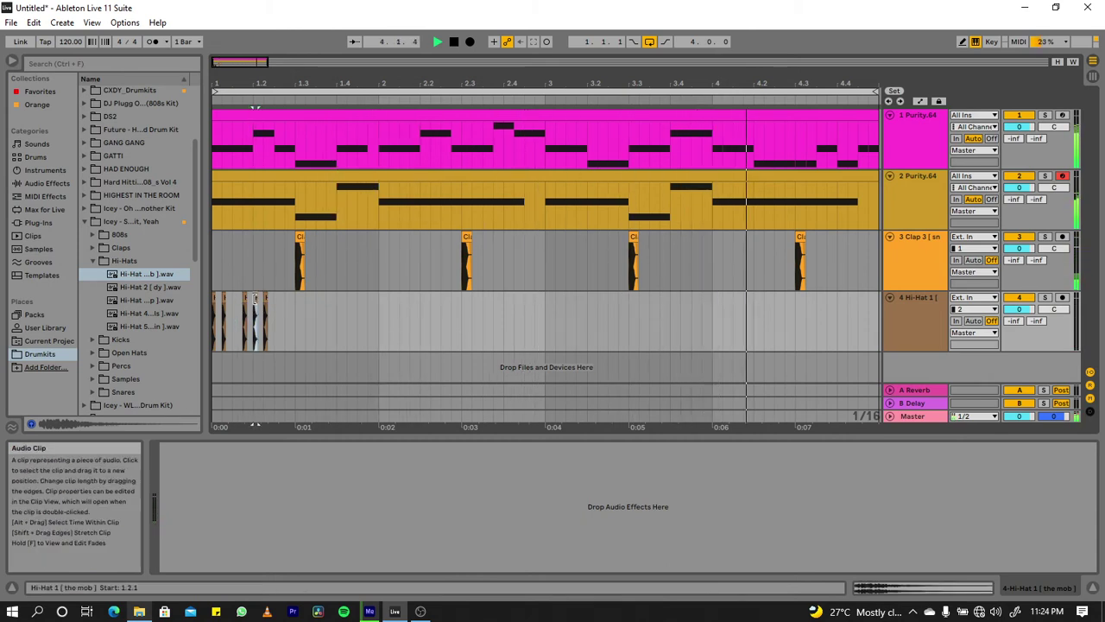
pyautogui.click(275, 301)
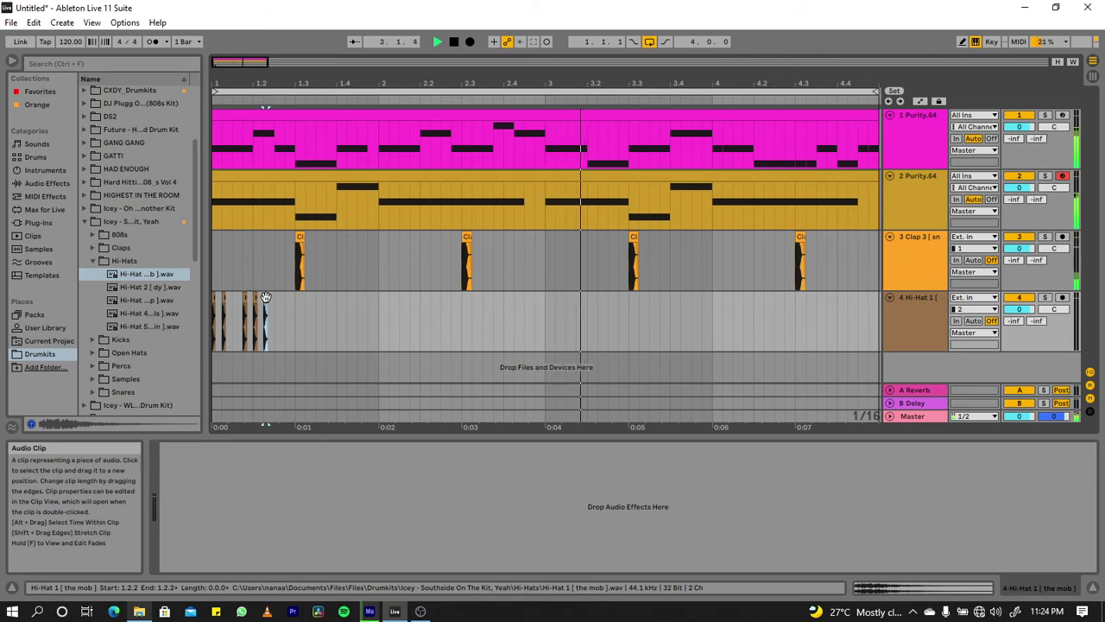
# - Duplicate the hi-hat at 1.2.2 forward to add hits at 1.2.4 and 1.3.2
pyautogui.hotkey('ctrl', 'd')
pyautogui.click(282, 306)
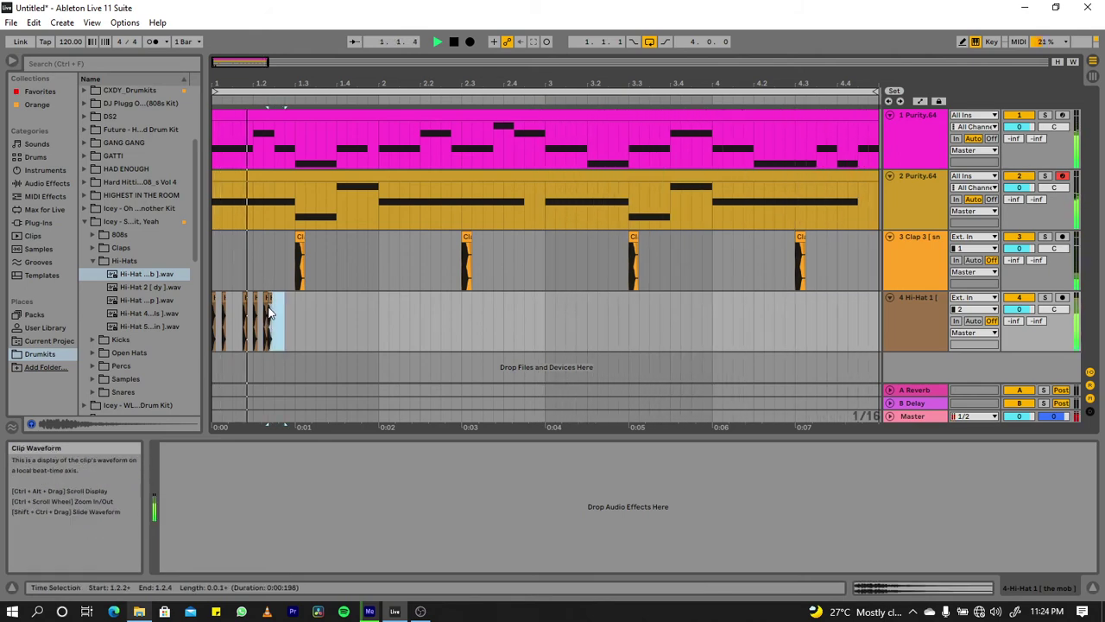
pyautogui.hotkey('ctrl', 'd')
pyautogui.click(311, 326)
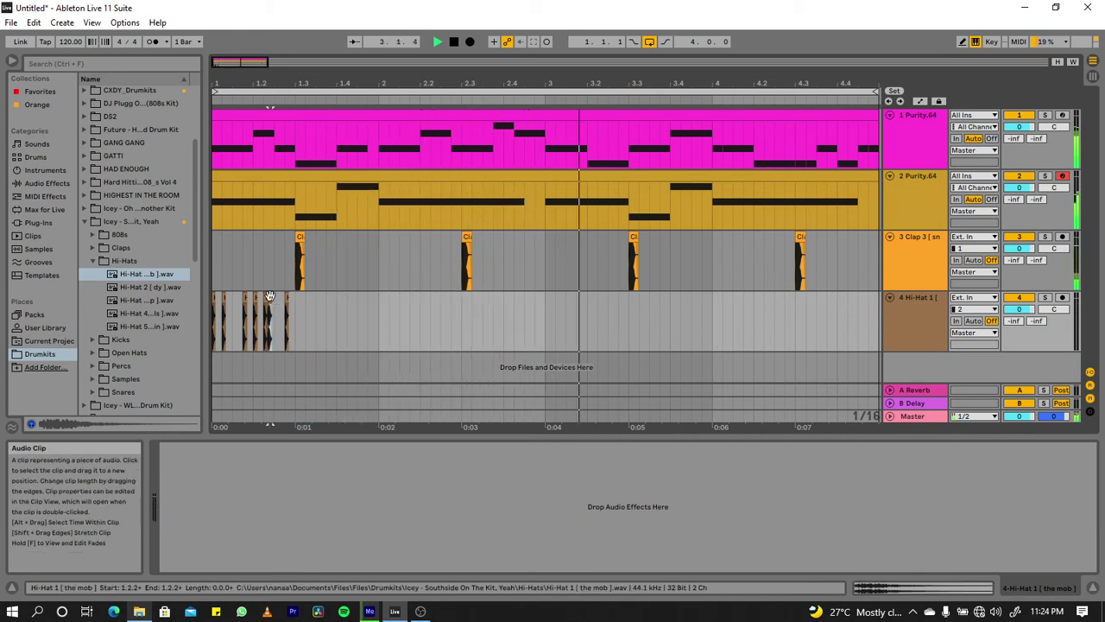
pyautogui.hotkey('ctrl', 'd')
pyautogui.hotkey('ctrl', 'd')
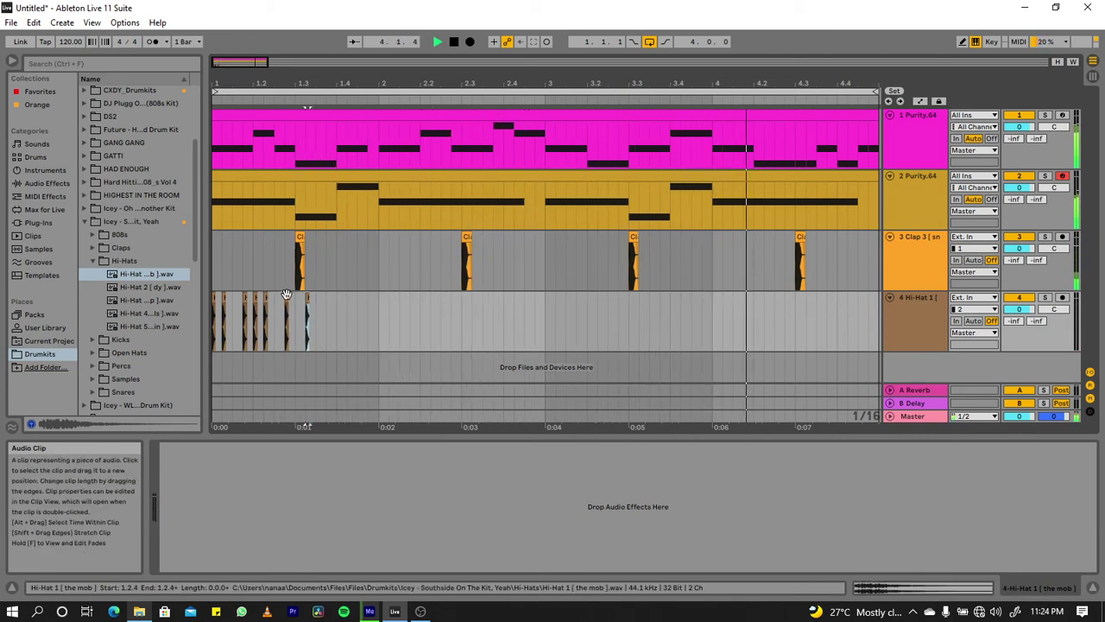
pyautogui.click(290, 298)
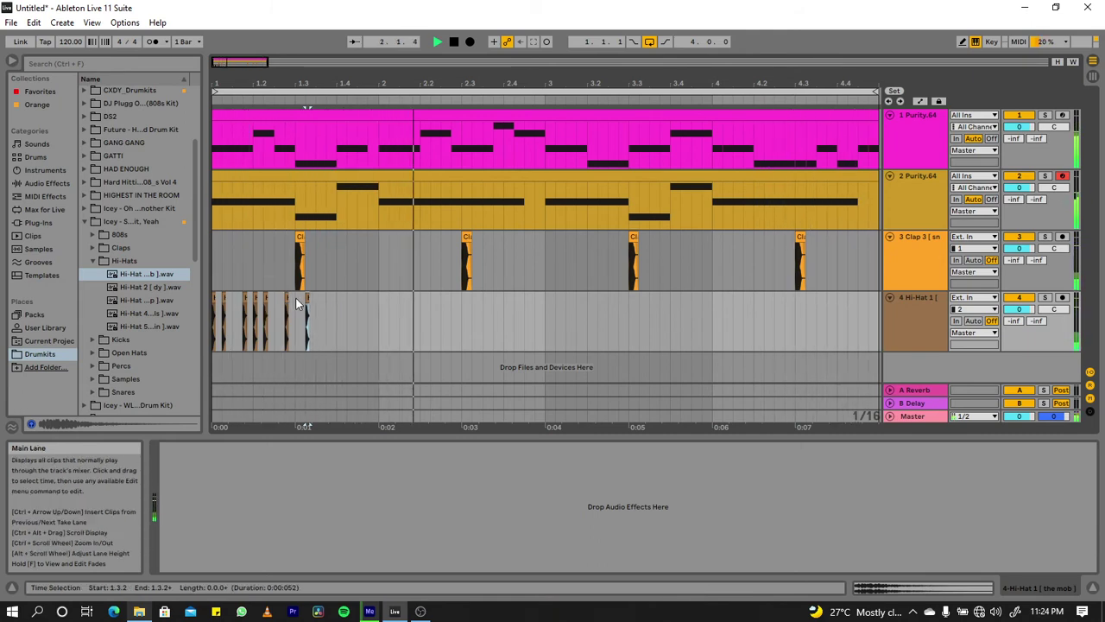
# - Copy the hi-hat at 1.3.2 onward to add hits at 1.3.3, 1.4.1 and 1.4.3
pyautogui.moveTo(306, 297); pyautogui.dragTo(317, 298)
pyautogui.click(335, 303)
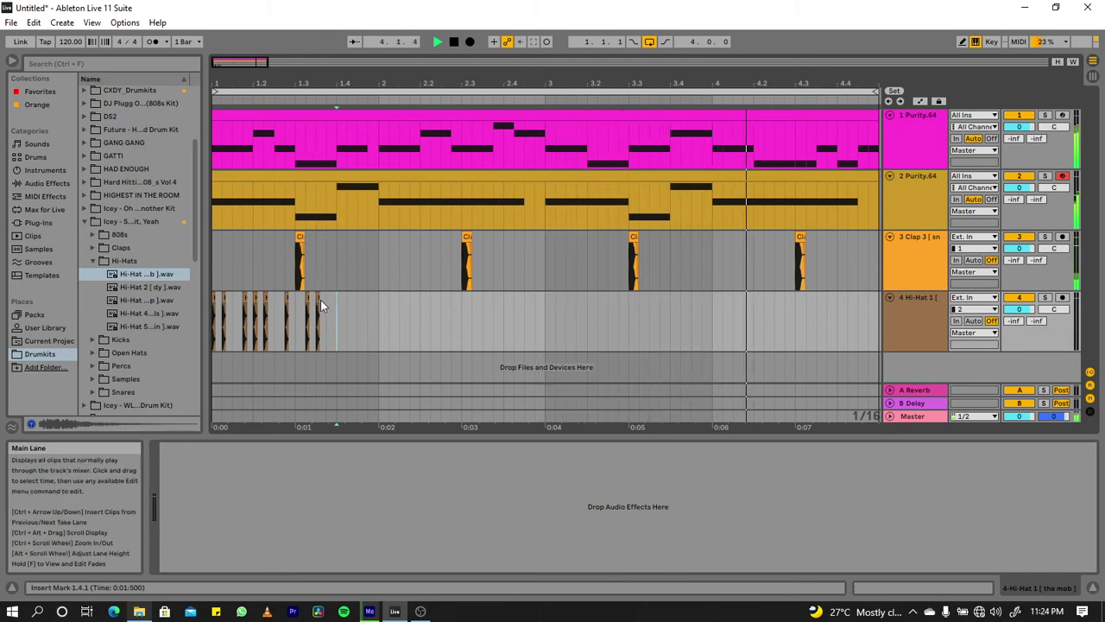
pyautogui.click(321, 302)
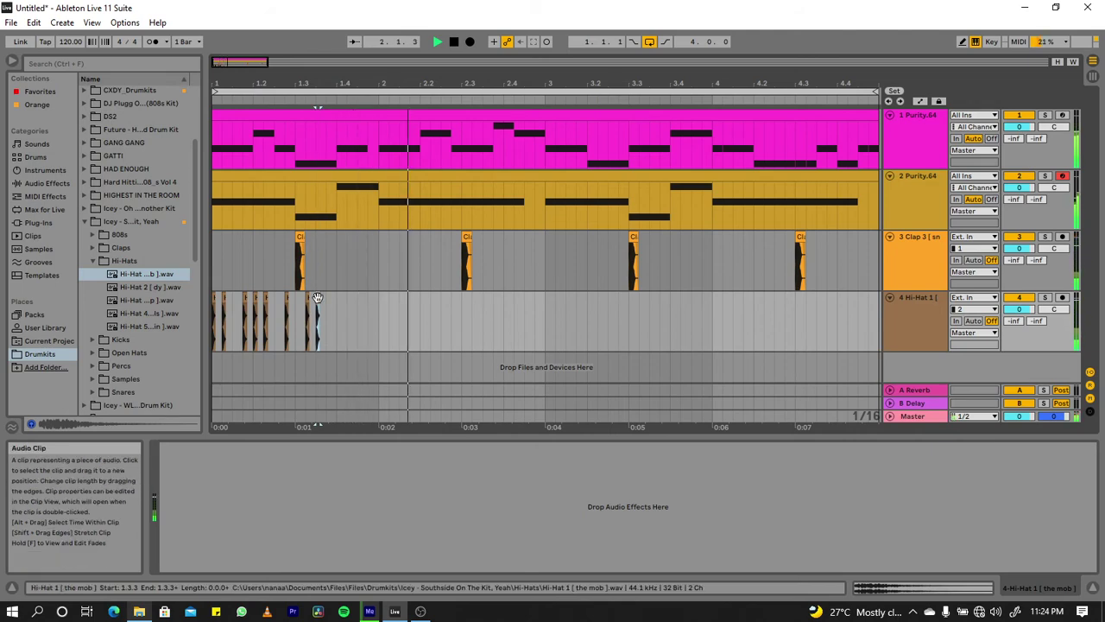
pyautogui.moveTo(317, 297); pyautogui.dragTo(357, 298)
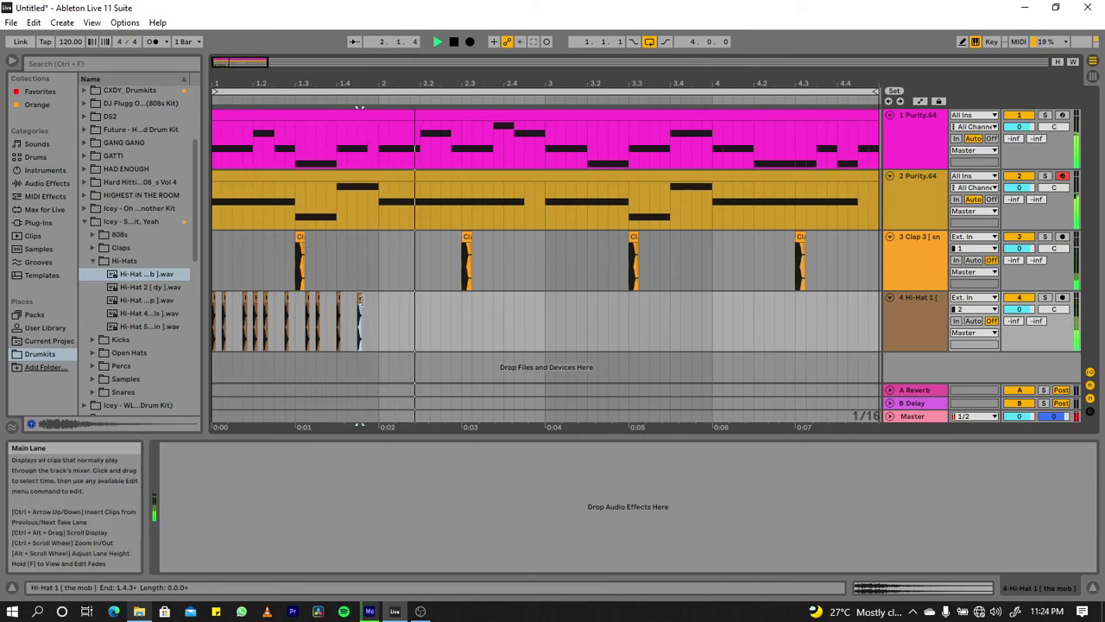
# - Duplicate the whole first bar of hi-hats three times so the pattern fills all four bars
pyautogui.moveTo(377, 311); pyautogui.dragTo(164, 316)
pyautogui.hotkey('ctrl', 'd')
pyautogui.hotkey('ctrl', 'd')
pyautogui.hotkey('ctrl', 'd')
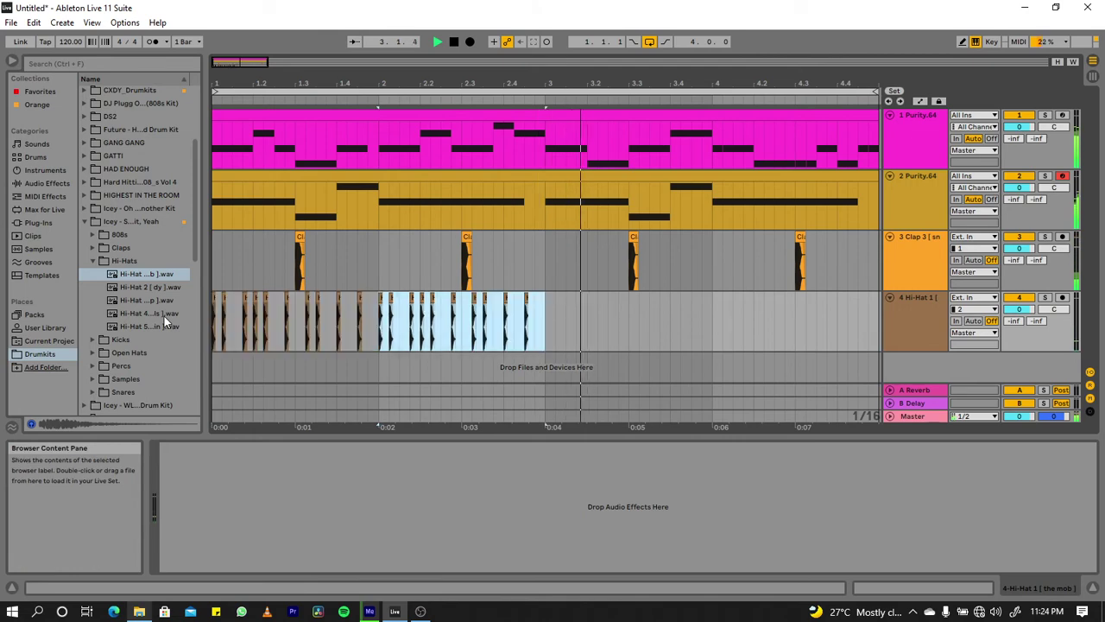
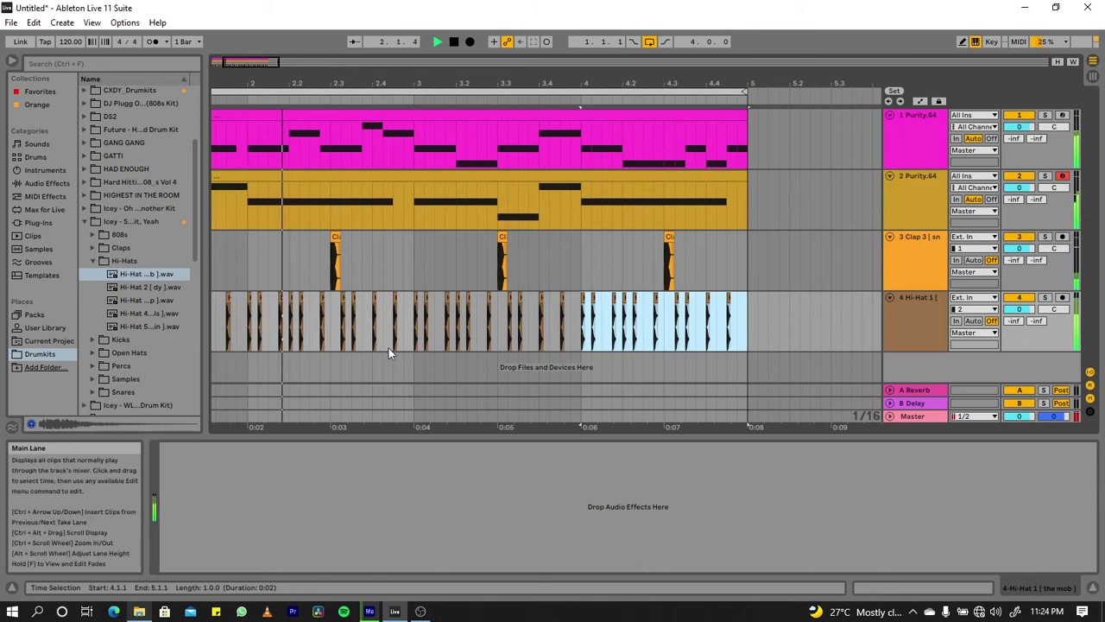
pyautogui.hscroll(-3, 392, 340)
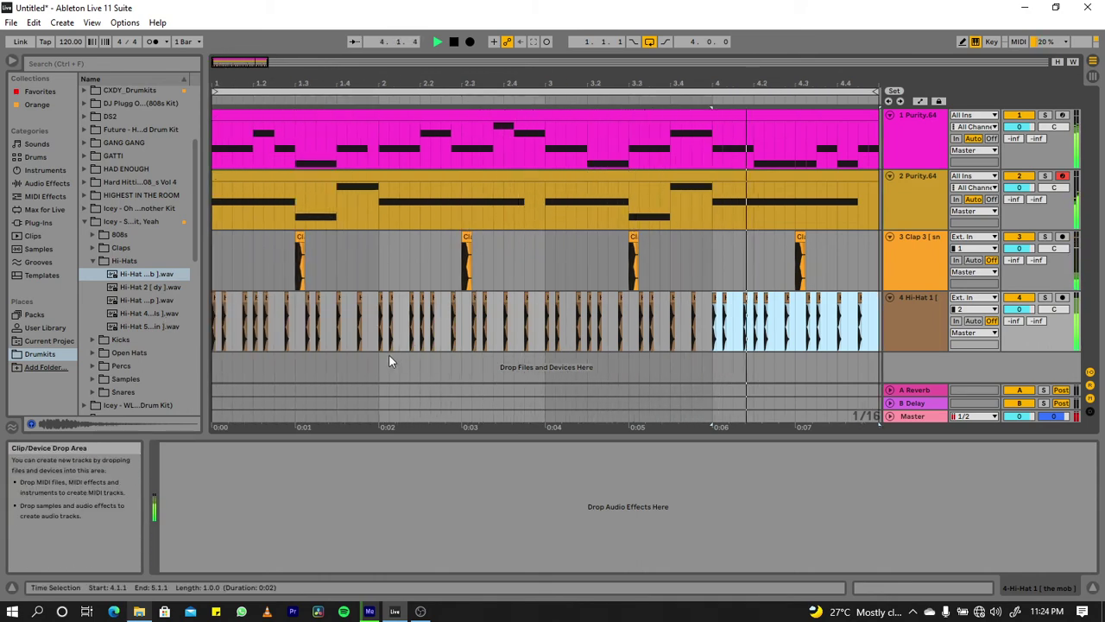
pyautogui.click(389, 354)
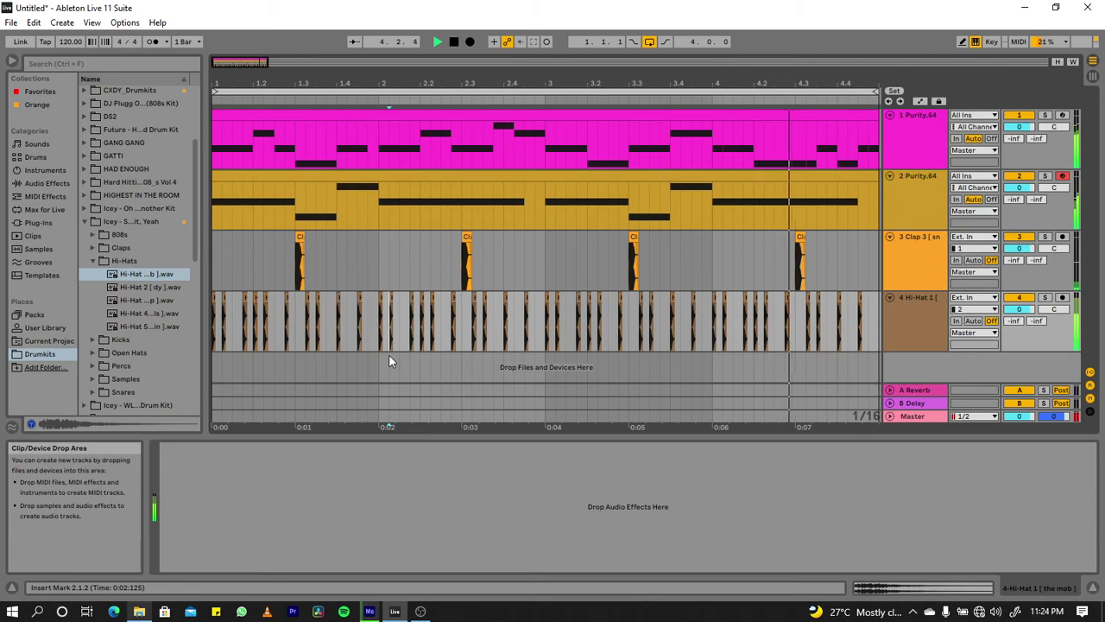
# - Lower the hi-hat track's volume to -1.3 dB
pyautogui.click(954, 328)
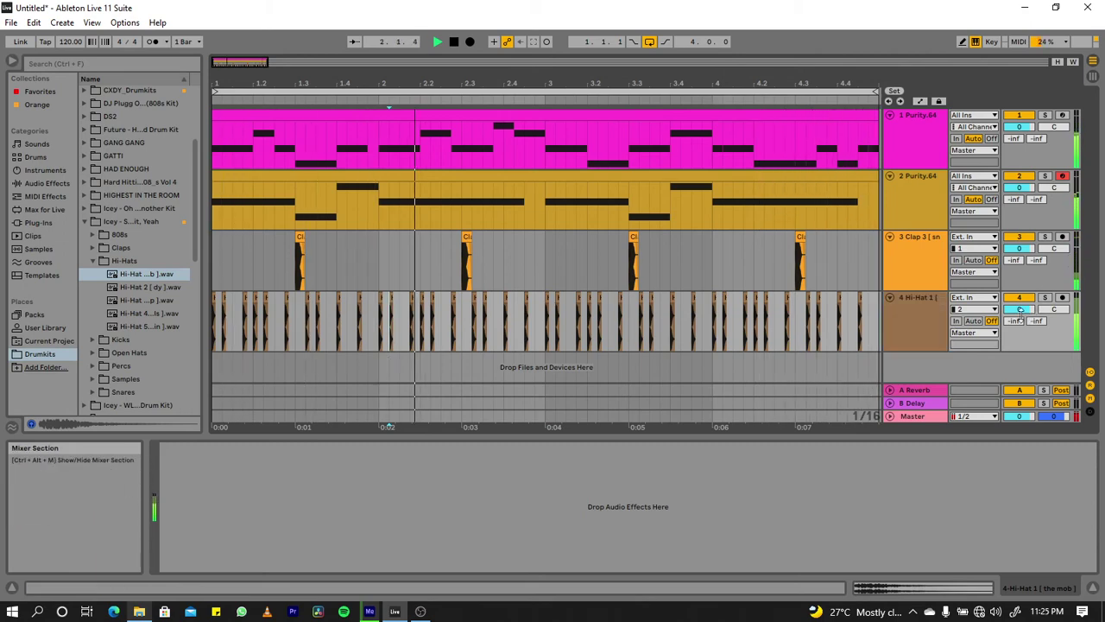
pyautogui.press('Left')
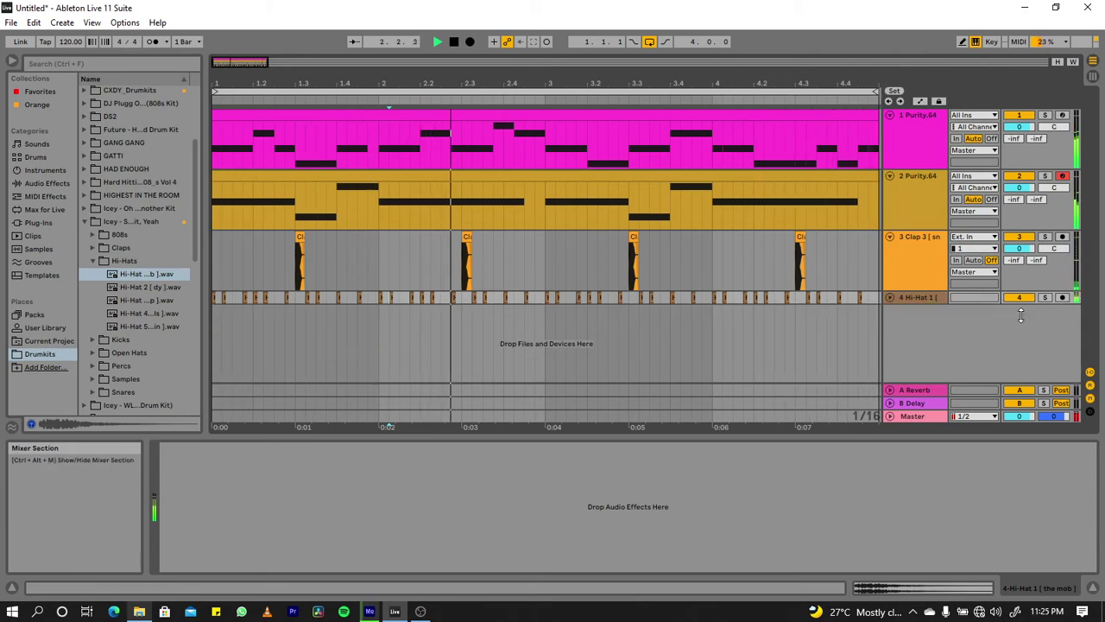
pyautogui.click(889, 297)
pyautogui.moveTo(1019, 309); pyautogui.dragTo(1018, 313)
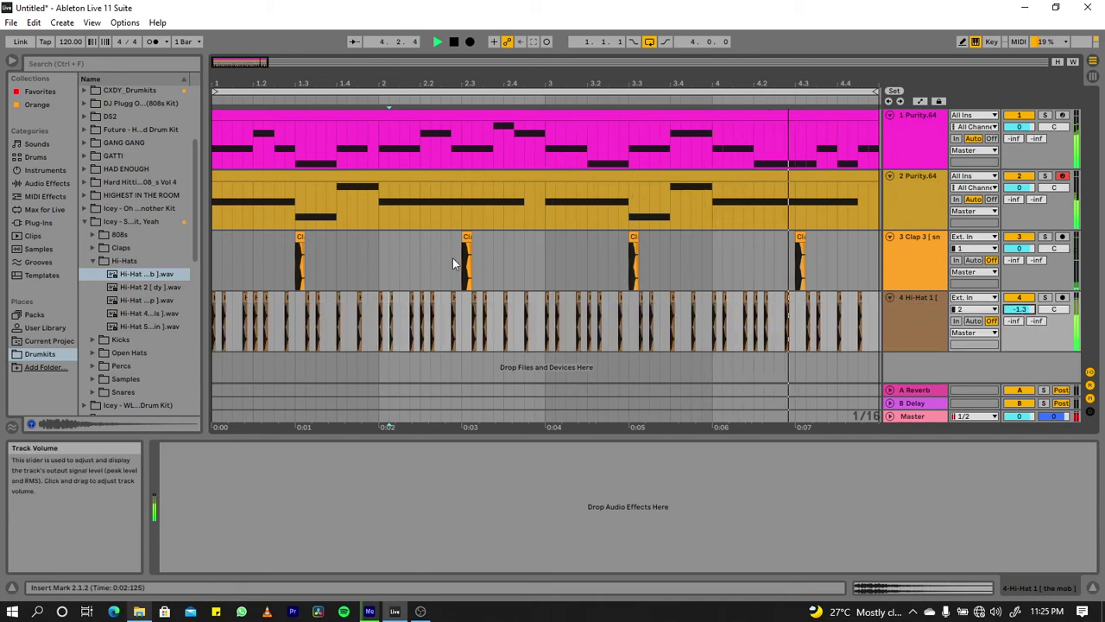
# - Add an EQ Eight from the EQ & Filters audio effects to the hi-hat track
pyautogui.click(42, 92)
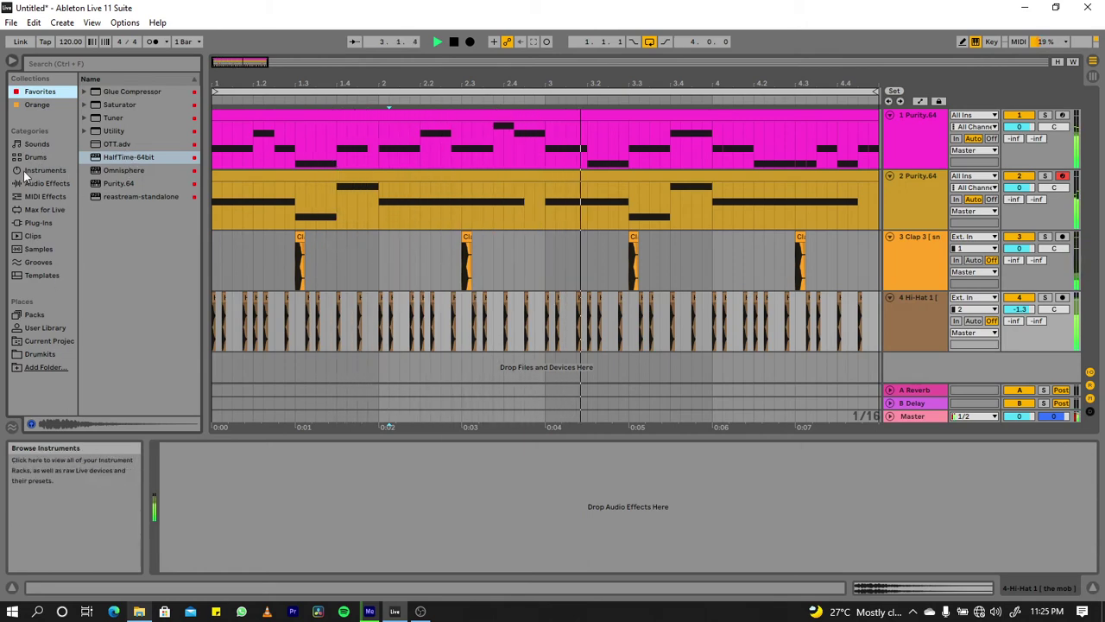
pyautogui.click(49, 183)
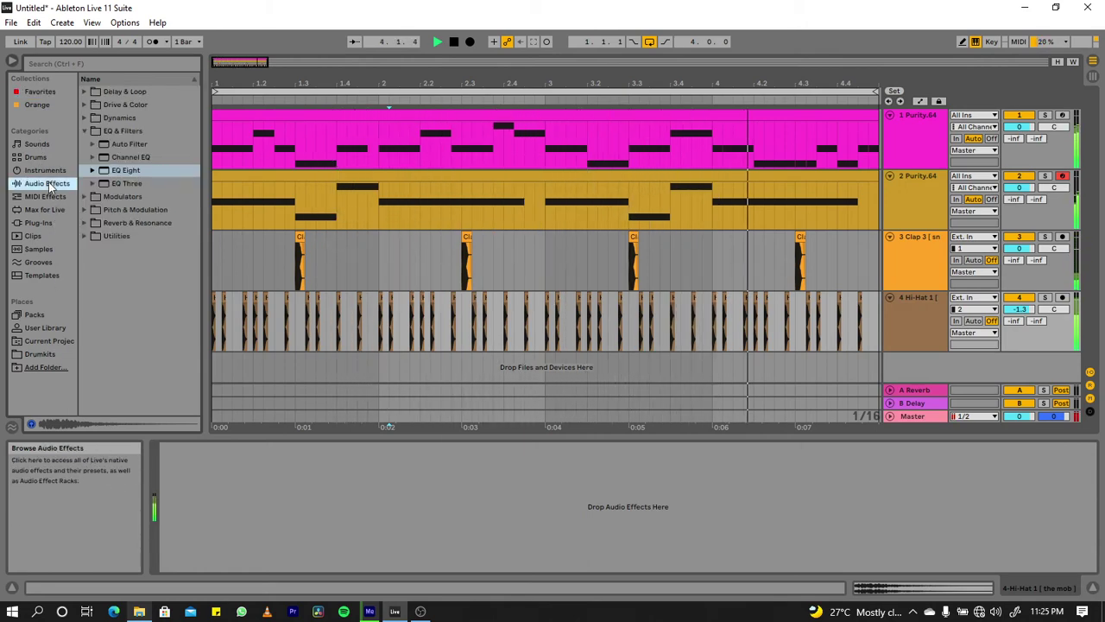
pyautogui.click(164, 170)
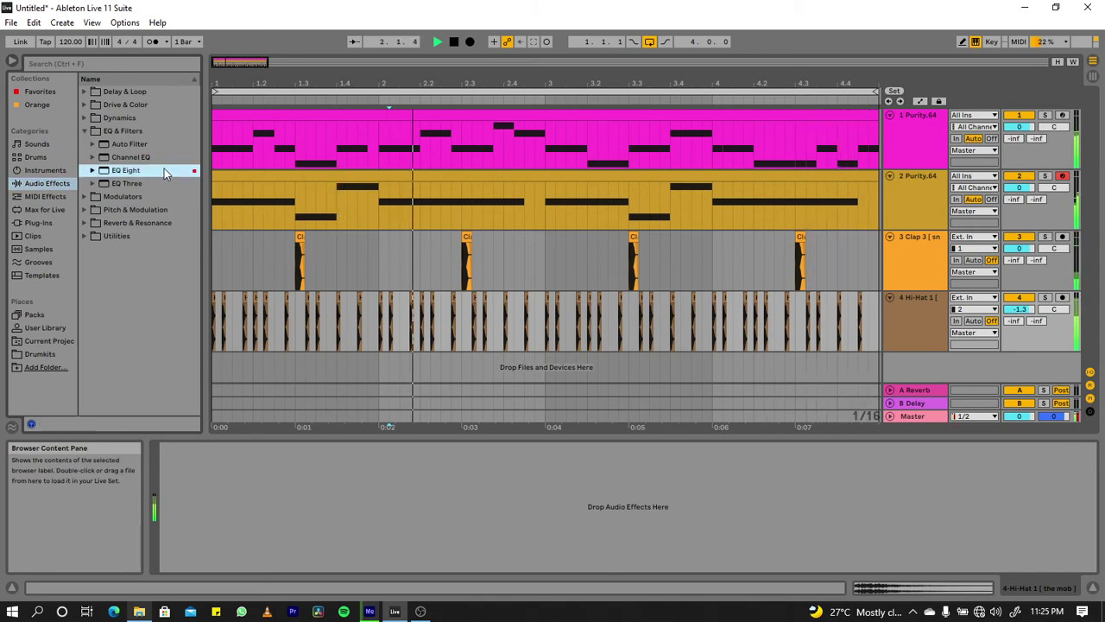
pyautogui.doubleClick(164, 170)
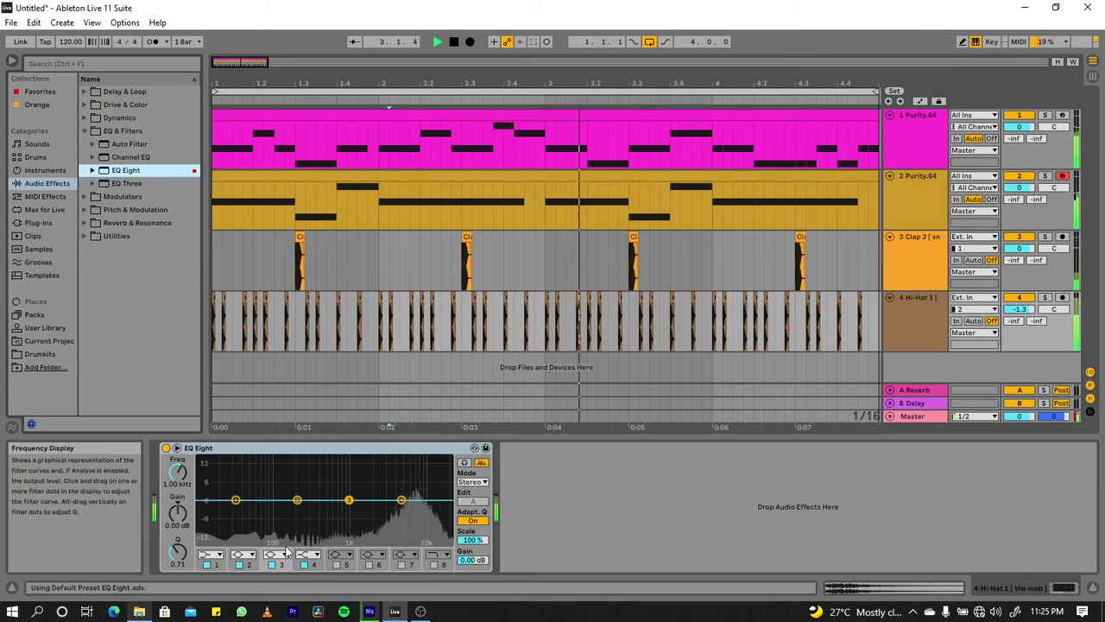
# - Set band 1 of the hi-hat's EQ Eight to a steep low cut at about 202 Hz
pyautogui.click(203, 554)
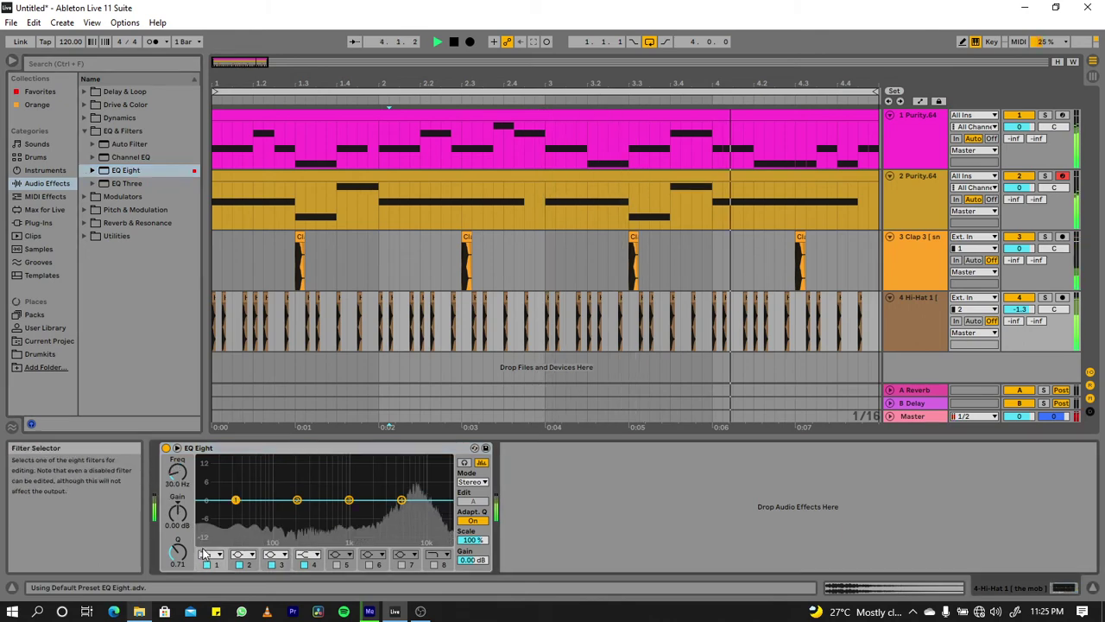
pyautogui.click(204, 554)
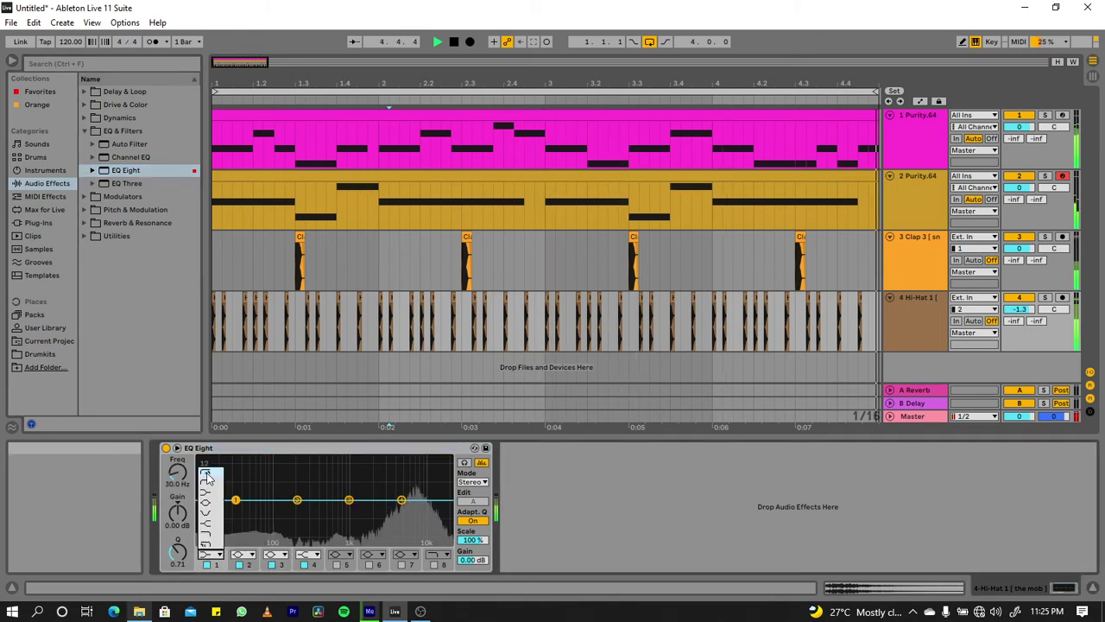
pyautogui.click(207, 476)
pyautogui.moveTo(239, 513); pyautogui.dragTo(298, 512)
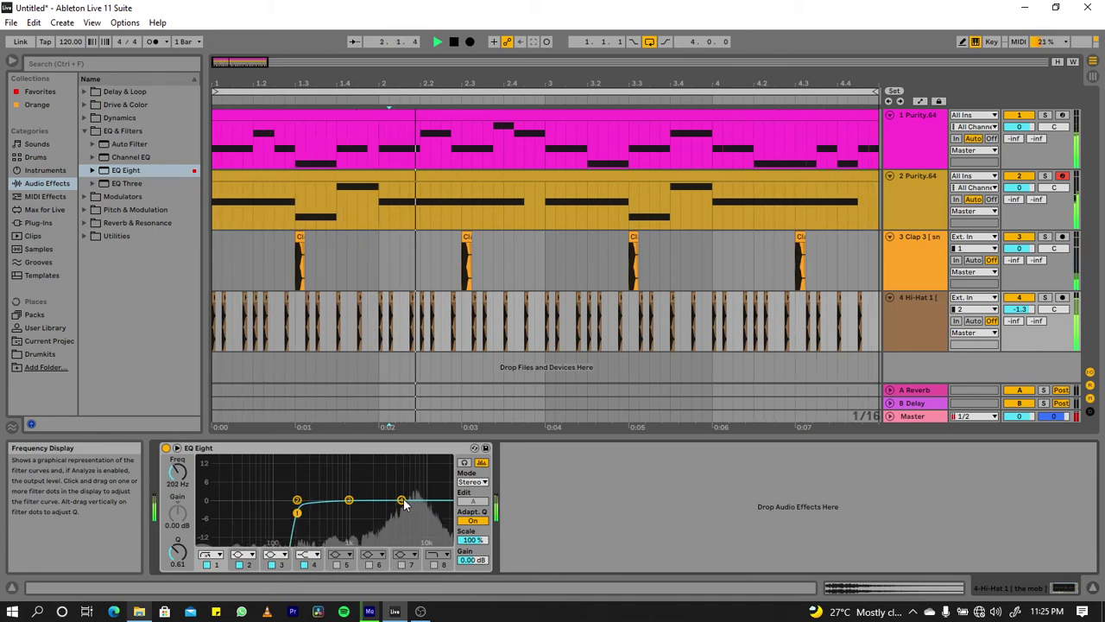
# - Boost band 4 of the hi-hat's EQ Eight as a high shelf by about 5.08 dB at 5.74 kHz
pyautogui.click(304, 560)
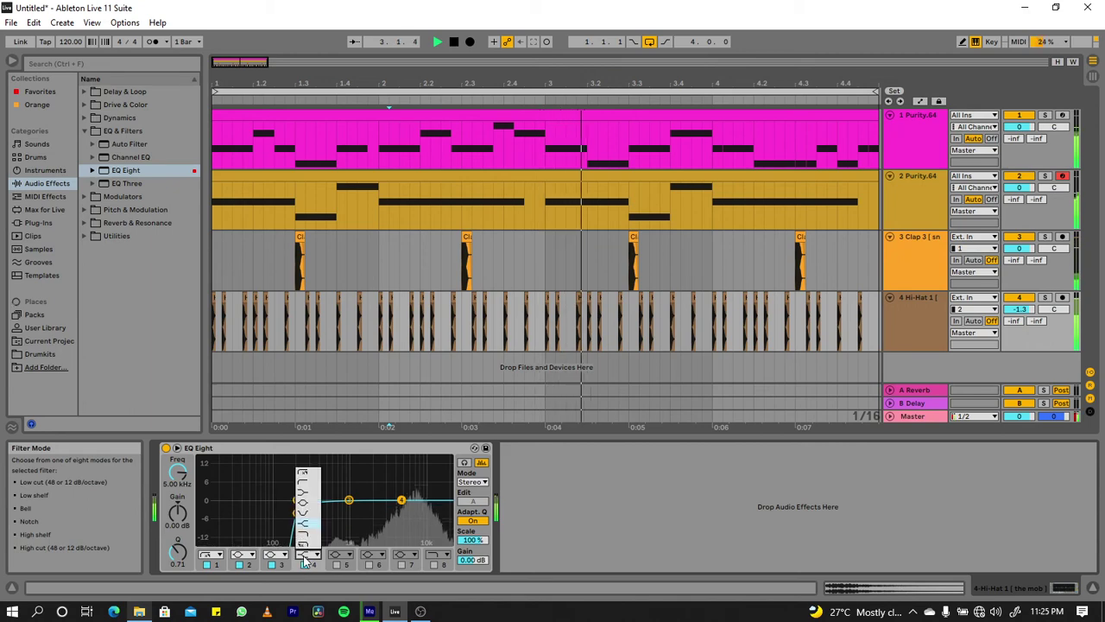
pyautogui.click(401, 502)
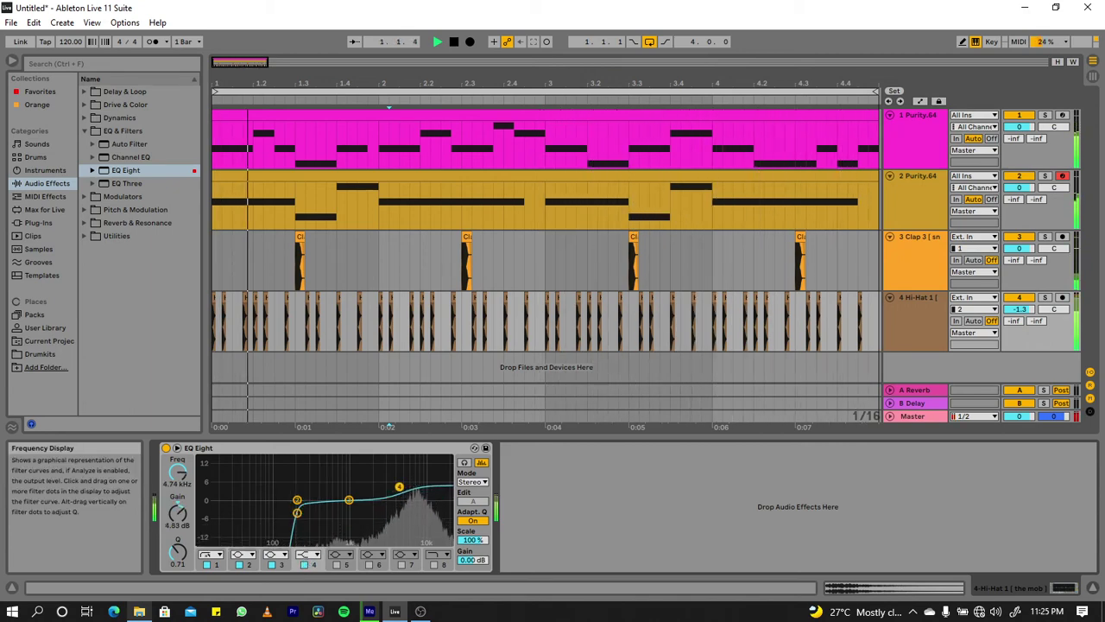
pyautogui.moveTo(404, 486)
pyautogui.mouseDown()
pyautogui.moveTo(417, 485)
pyautogui.moveTo(404, 487)
pyautogui.mouseUp()
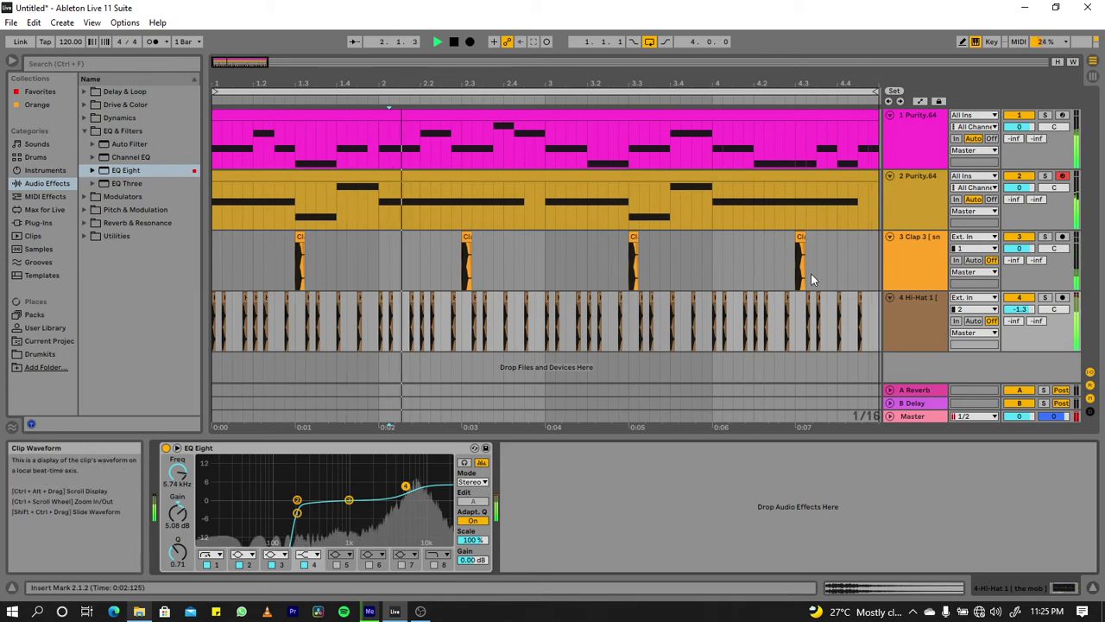
# - Select the clap track and search the Drumkits folder for "rim"
pyautogui.click(760, 259)
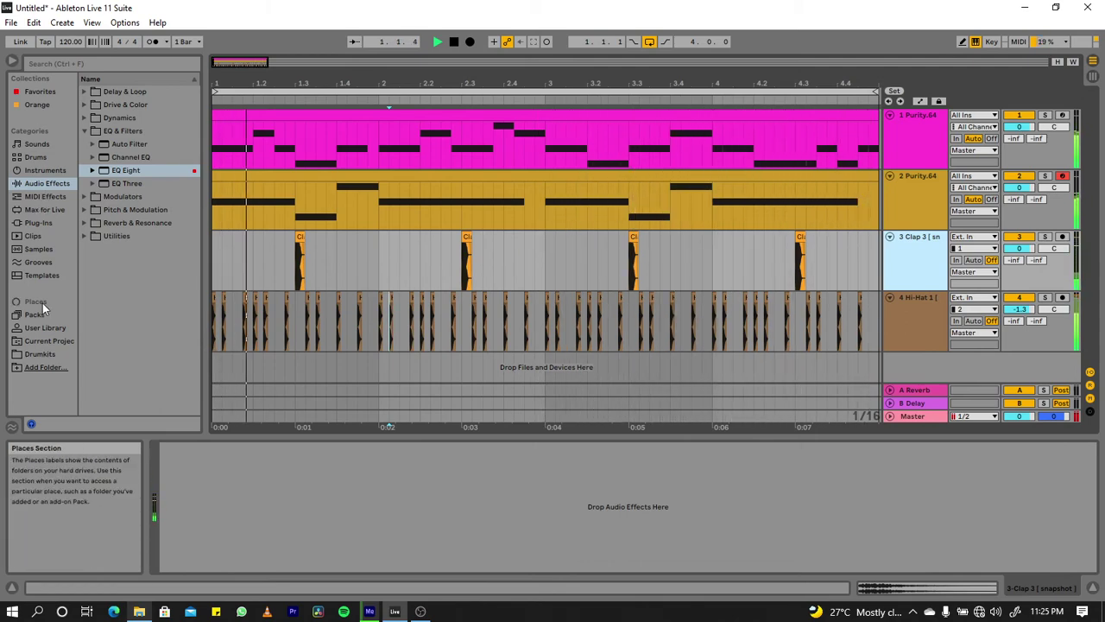
pyautogui.click(25, 355)
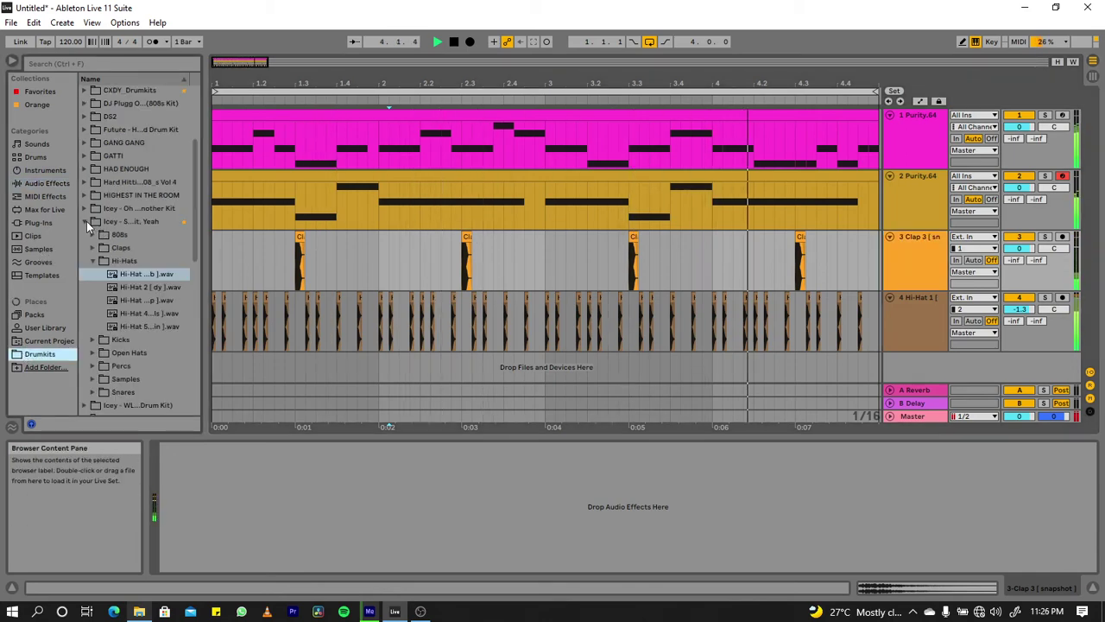
pyautogui.scroll(-3, 95, 376)
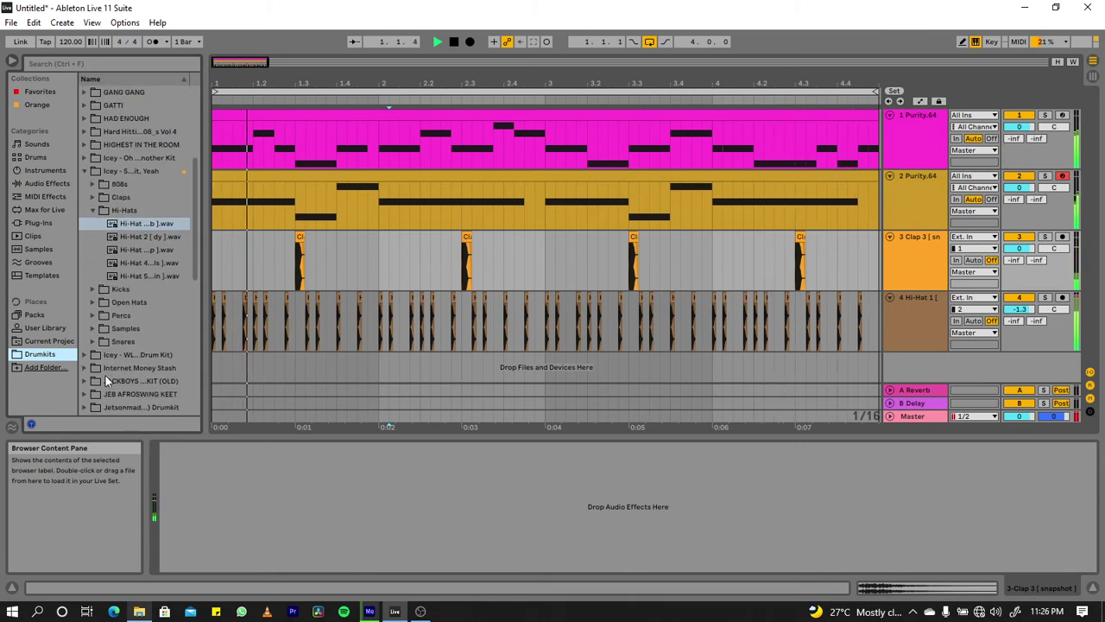
pyautogui.scroll(-1, 106, 375)
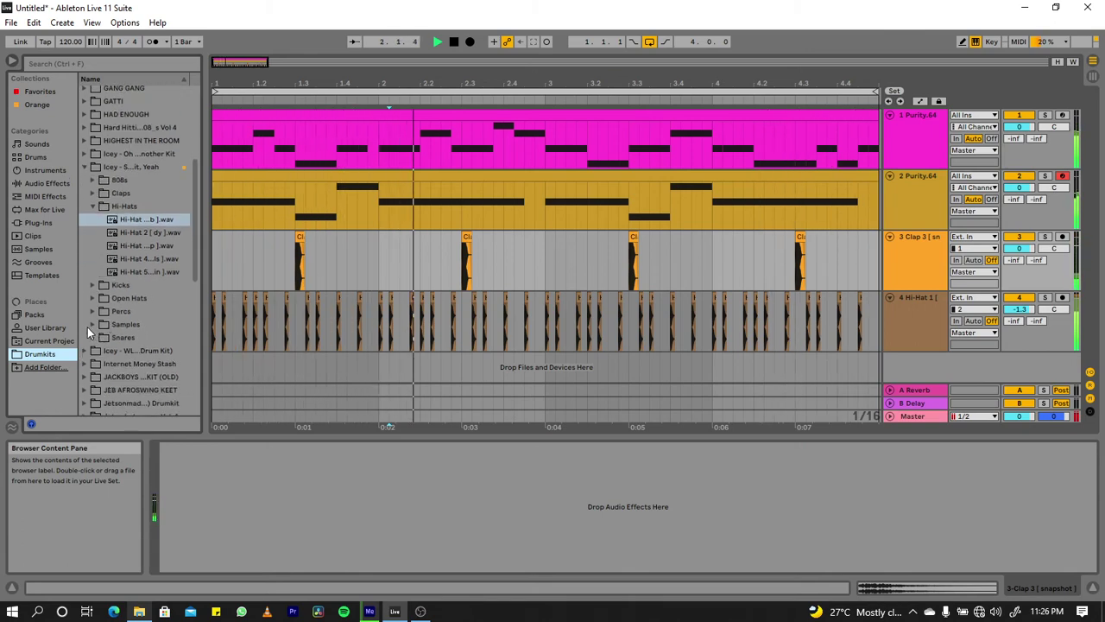
pyautogui.click(123, 61)
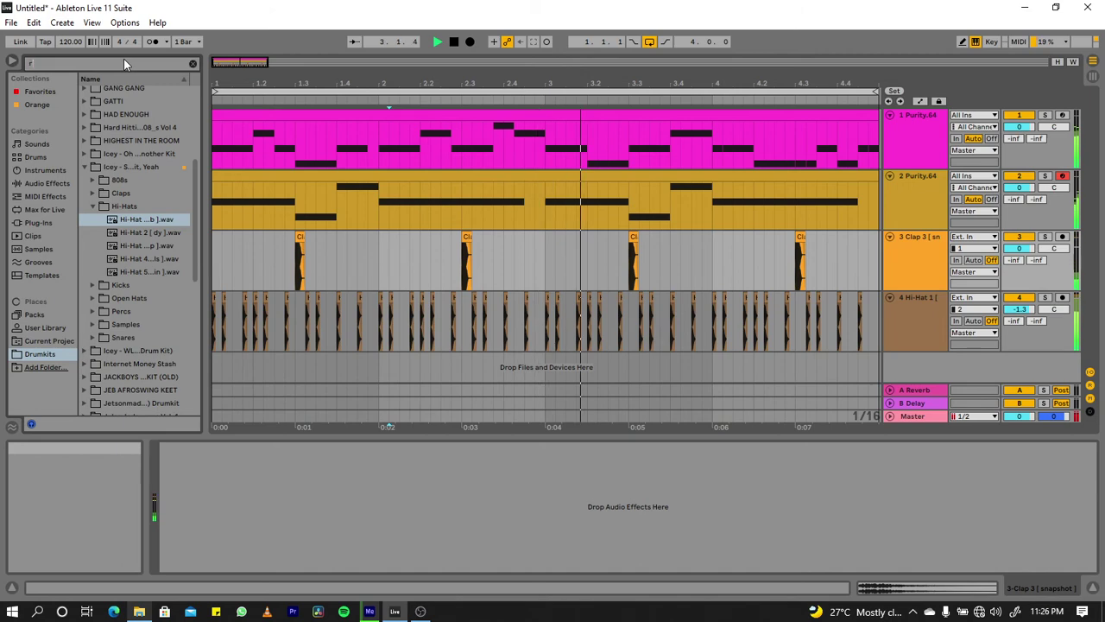
pyautogui.write('rim')
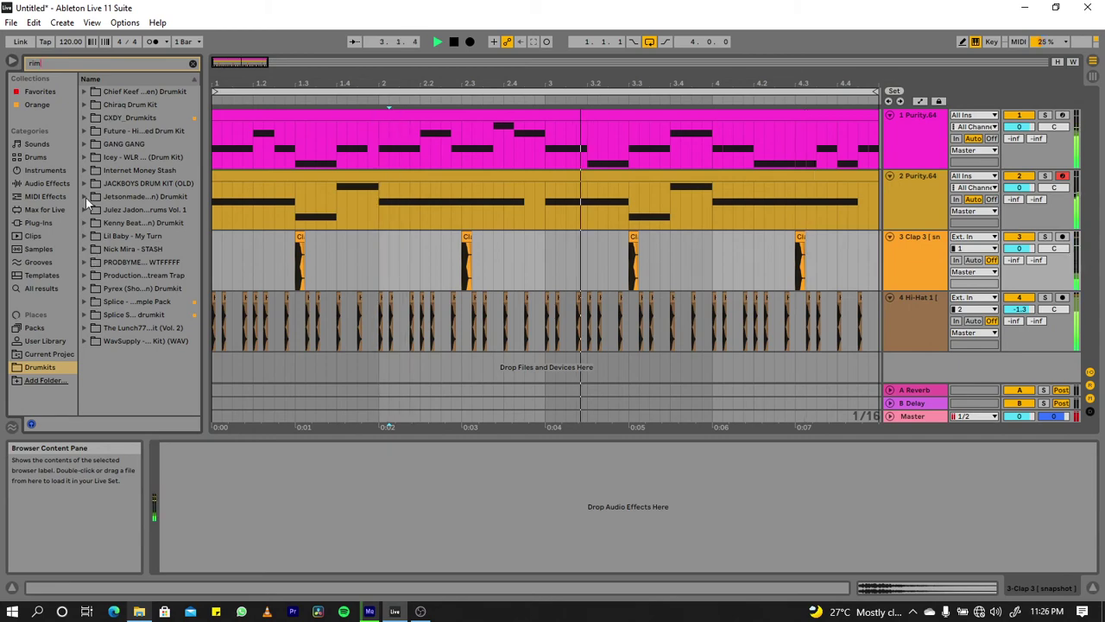
# - Place MZ Rim [Sizzle].wav from the Pyrex drumkit's Snares over the first clap at 1.3.1
pyautogui.click(84, 287)
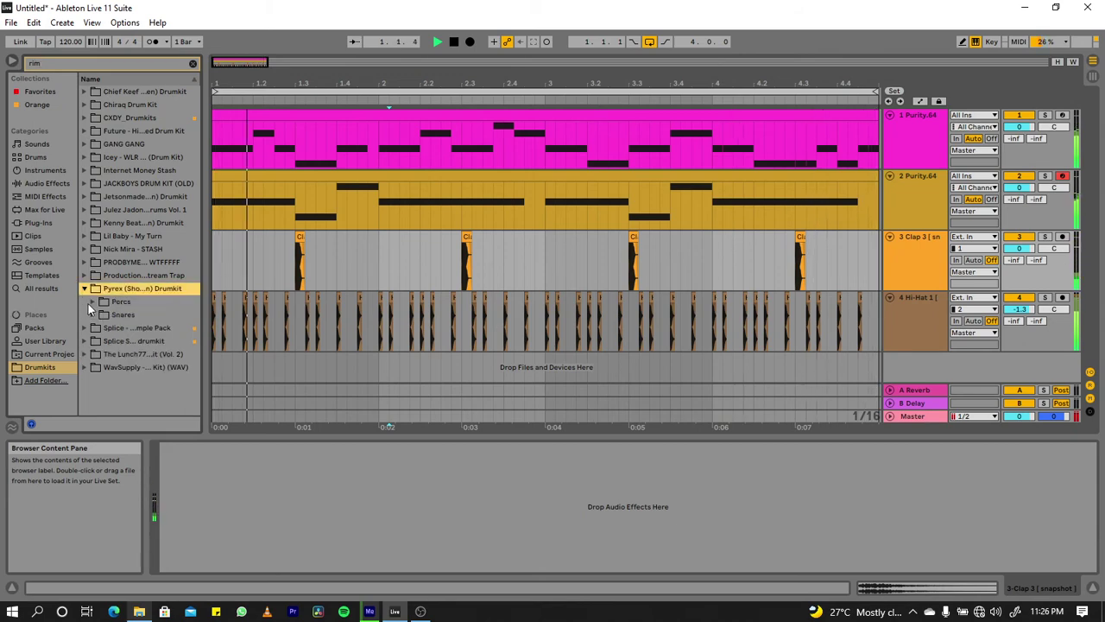
pyautogui.click(92, 317)
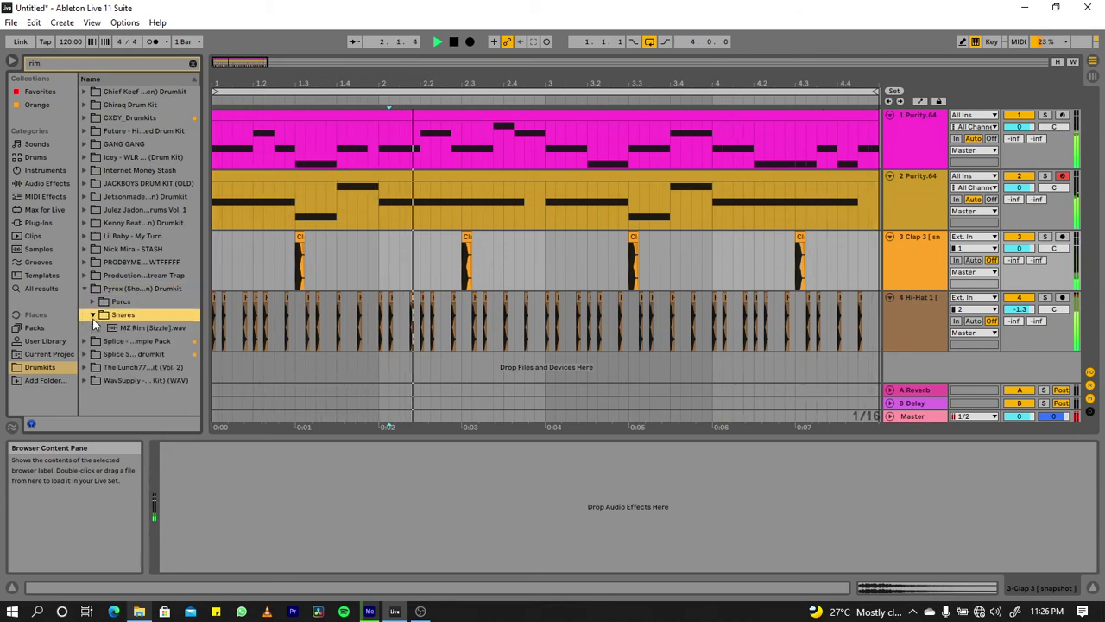
pyautogui.click(125, 326)
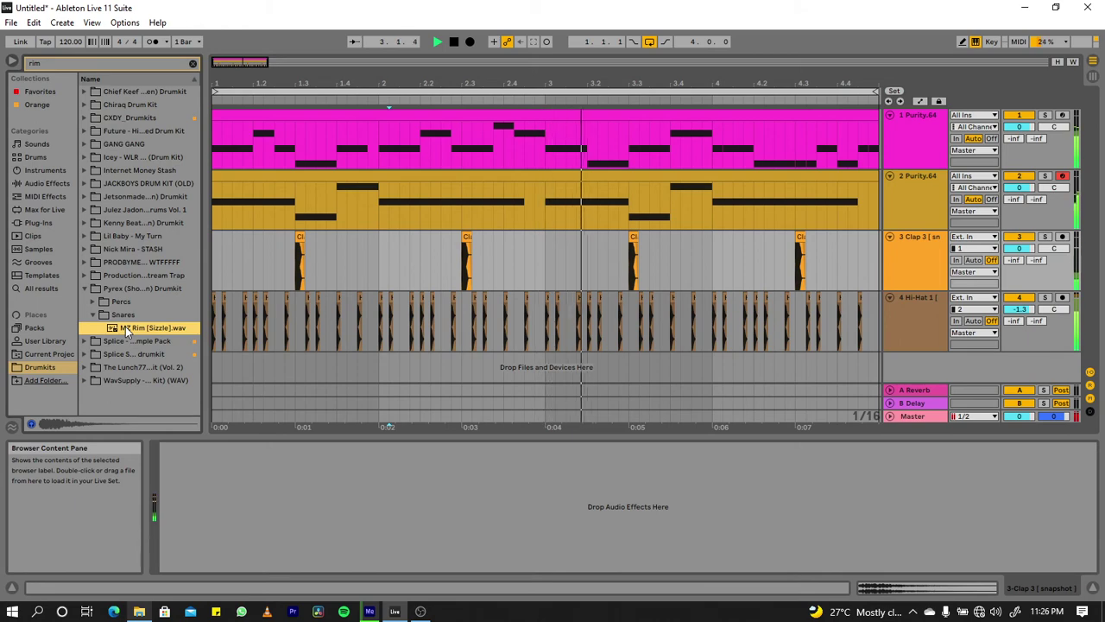
pyautogui.moveTo(125, 326); pyautogui.dragTo(302, 260)
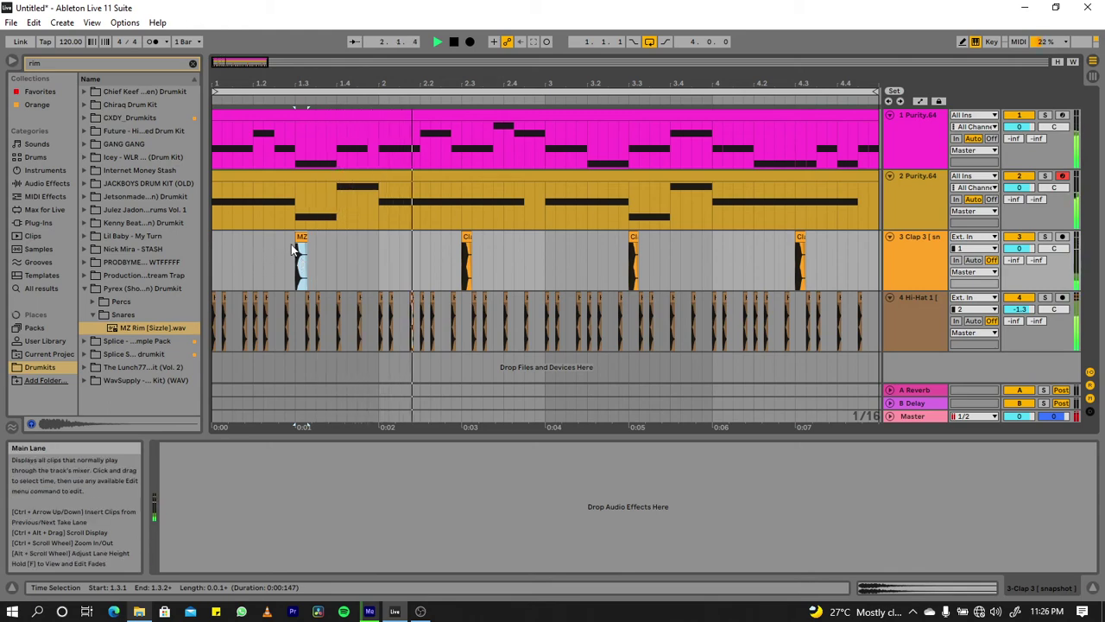
# - Preview Rim [Classic].wav and REX RIM #5.wav from the Lil Baby - My Turn drumkit
pyautogui.click(84, 236)
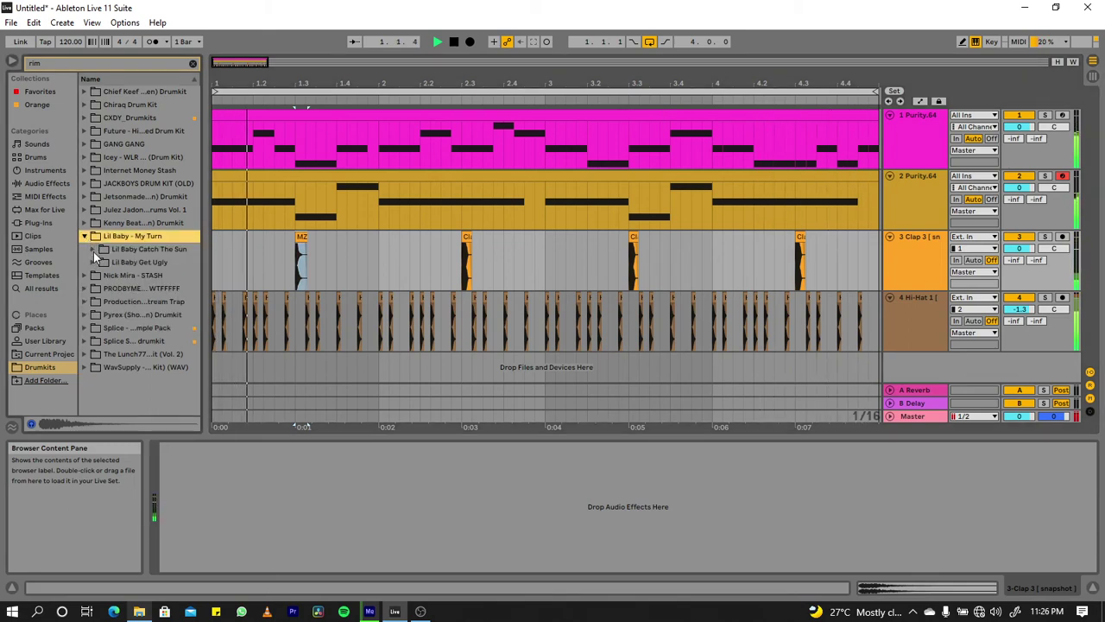
pyautogui.click(93, 249)
pyautogui.click(104, 261)
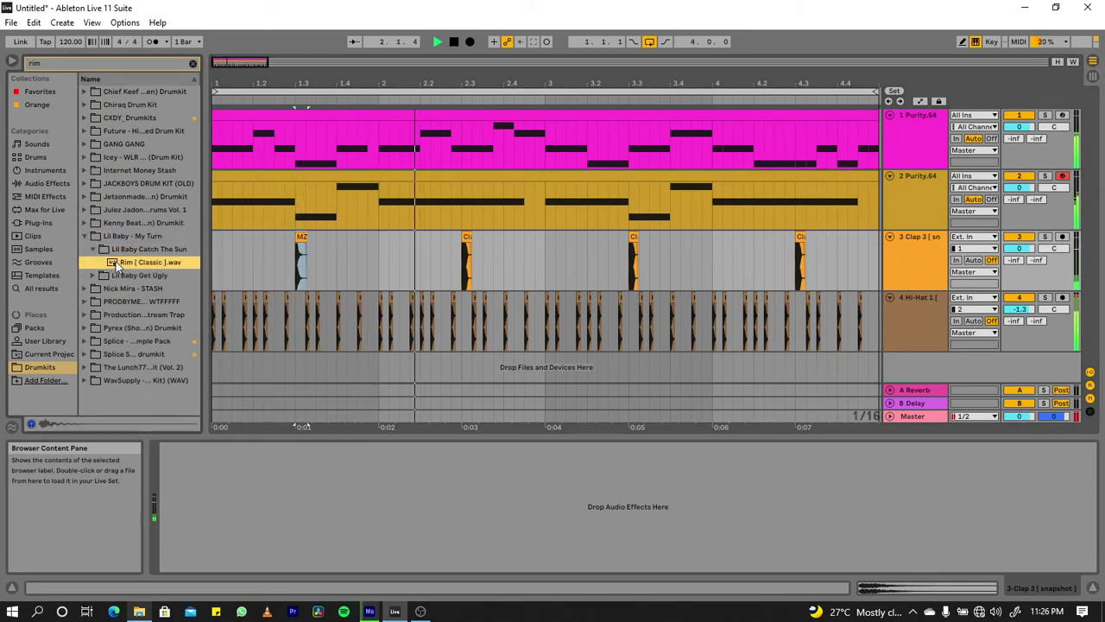
pyautogui.click(102, 277)
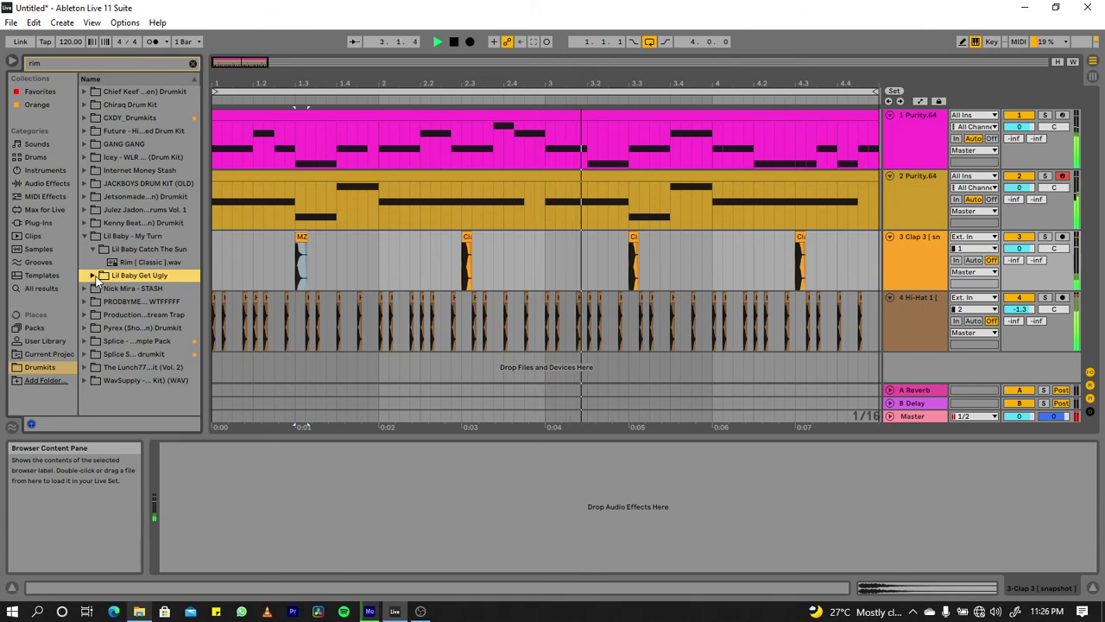
pyautogui.click(93, 276)
pyautogui.click(129, 276)
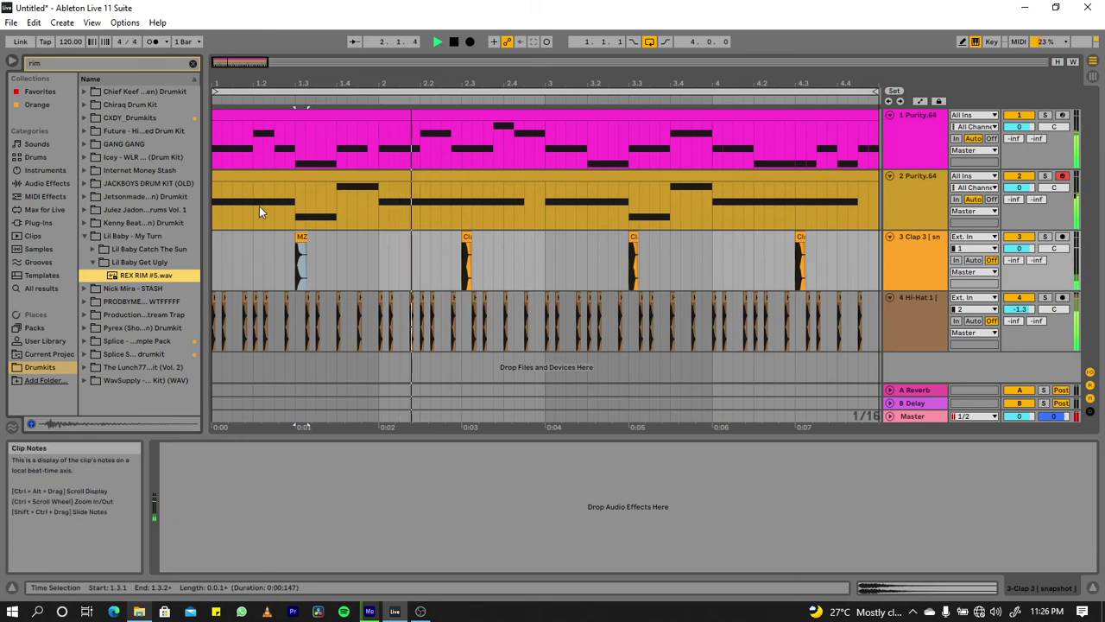
# - Repeat the MZ Rim [Sizzle] hit from 1.3.1 in every bar at 2.3.1, 3.3.1 and 4.3.1, replacing the claps
pyautogui.click(301, 237)
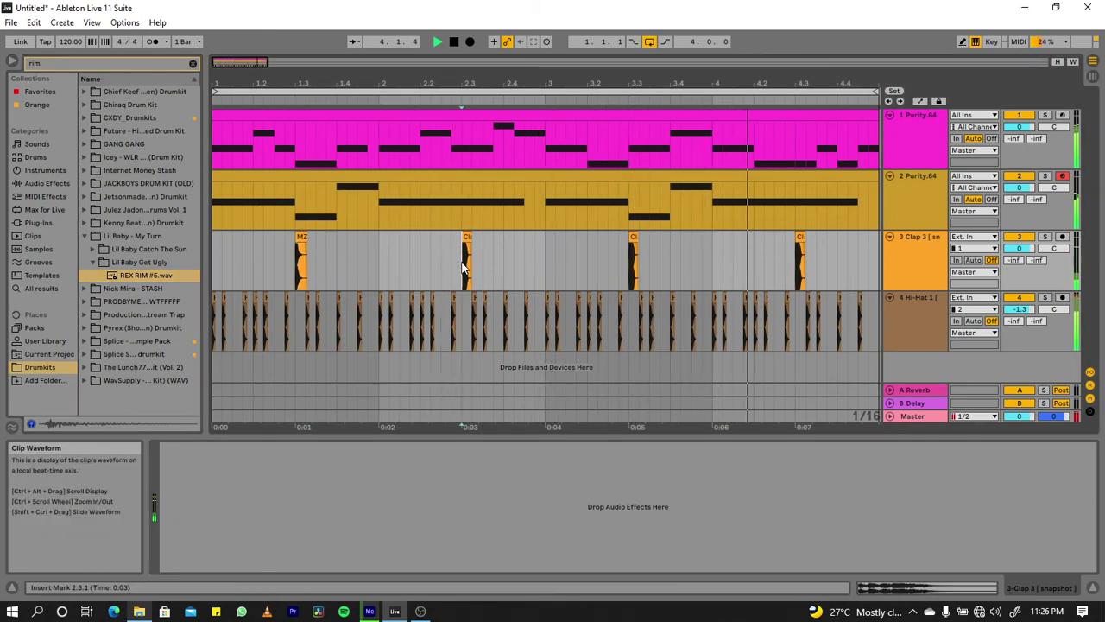
pyautogui.moveTo(464, 271); pyautogui.dragTo(297, 263)
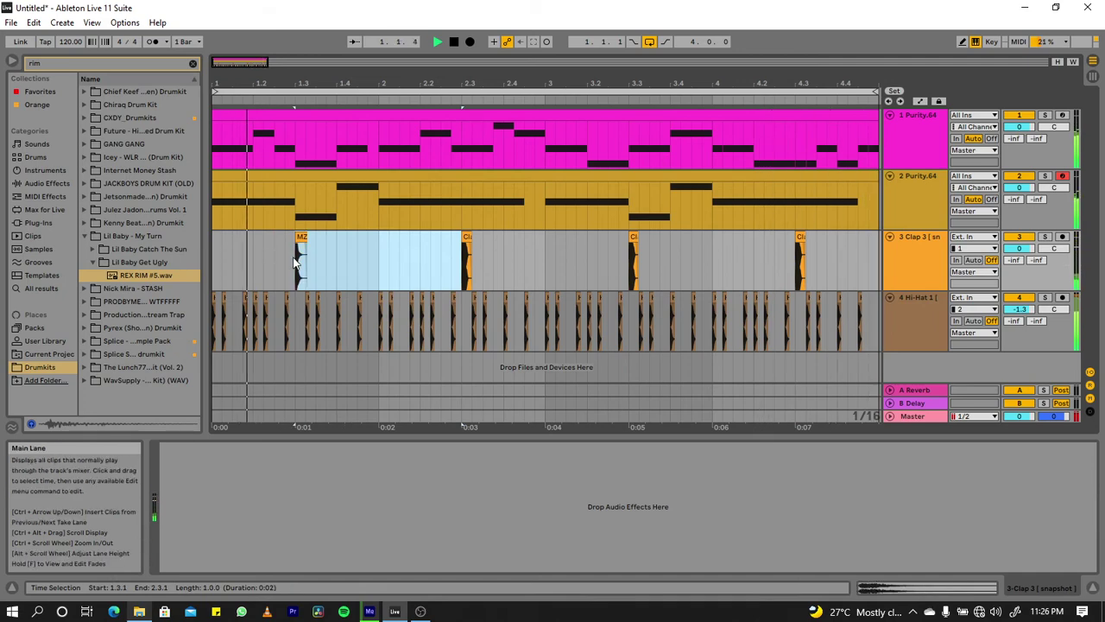
pyautogui.hotkey('ctrl', 'd')
pyautogui.hotkey('ctrl', 'd')
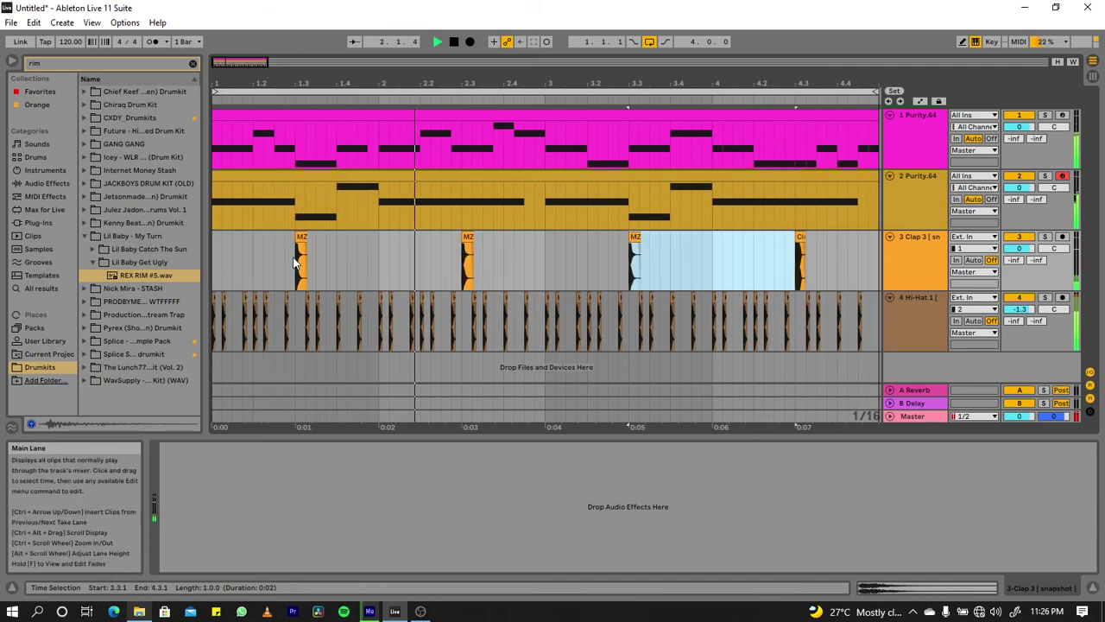
pyautogui.hotkey('ctrl', 'd')
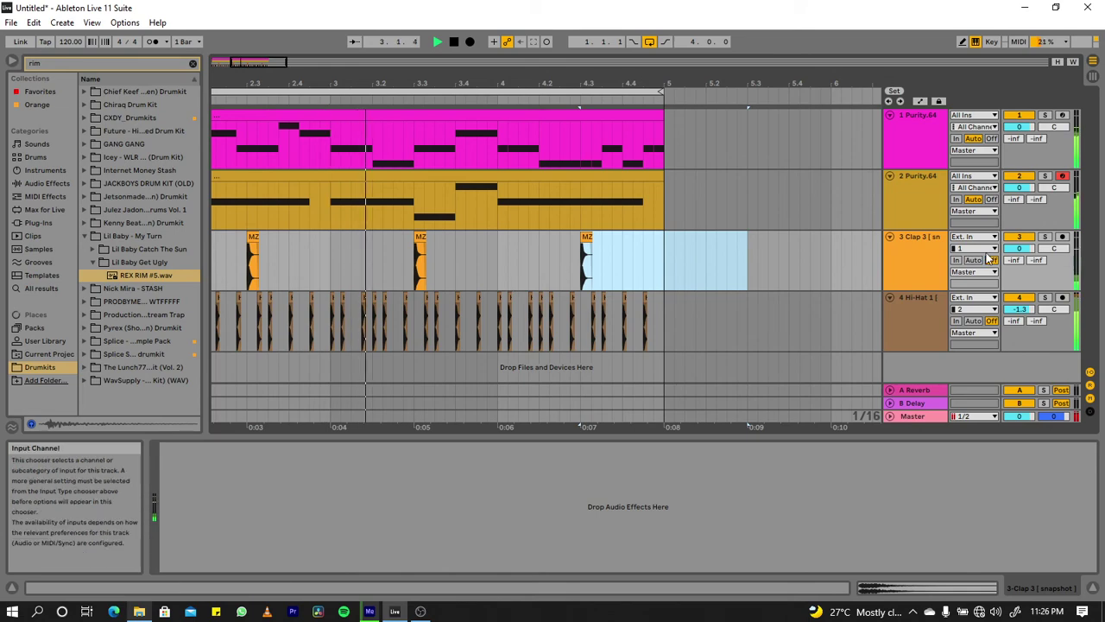
pyautogui.click(770, 244)
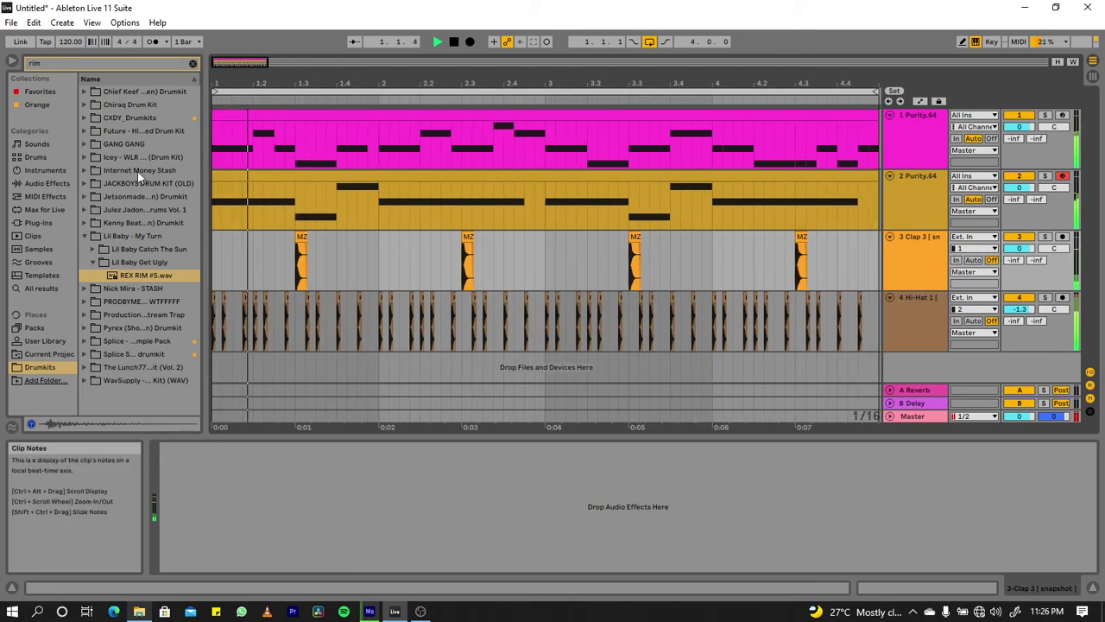
# - Clear the browser search and open the SOUTHSIDExPVLACE rimshots folder of the Splice 808 Mafia sample pack in the Orange collection
pyautogui.click(34, 104)
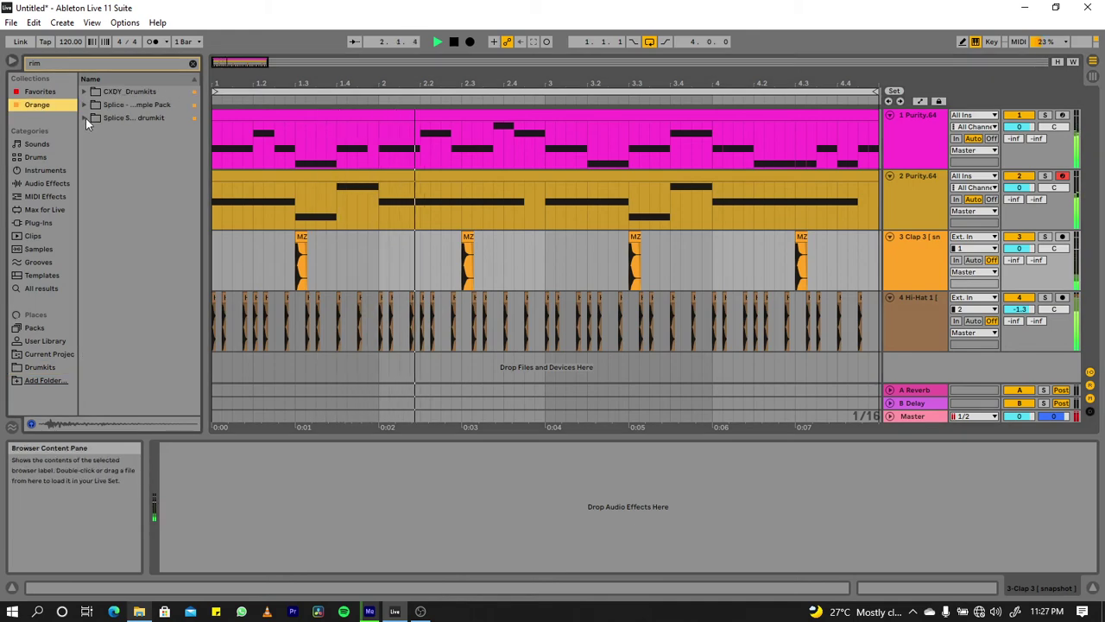
pyautogui.click(84, 118)
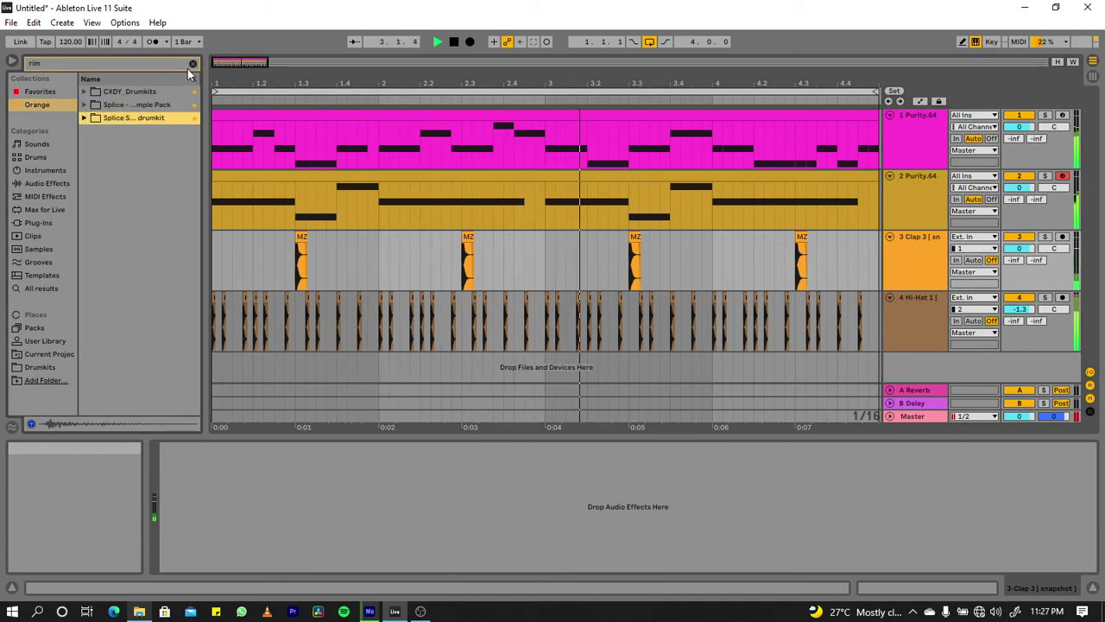
pyautogui.click(190, 66)
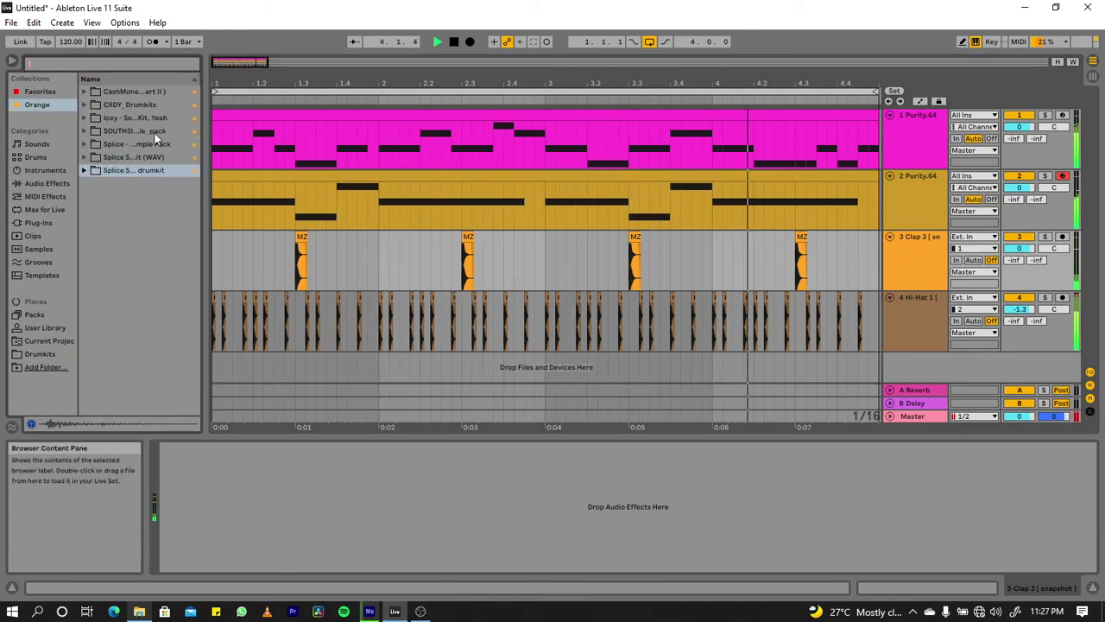
pyautogui.click(84, 154)
pyautogui.click(84, 156)
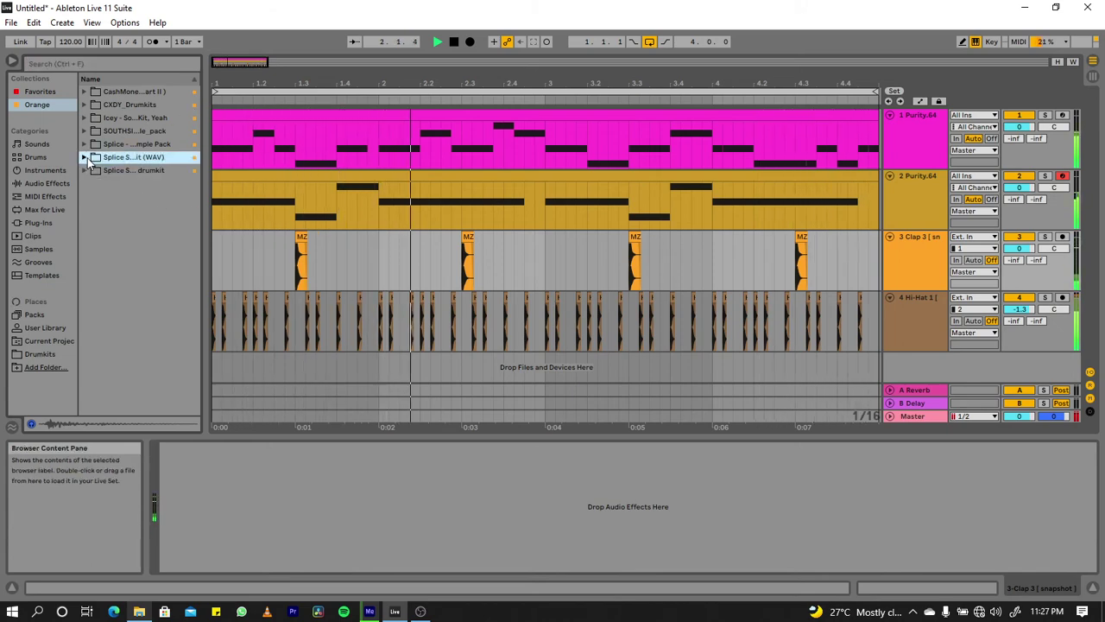
pyautogui.click(84, 144)
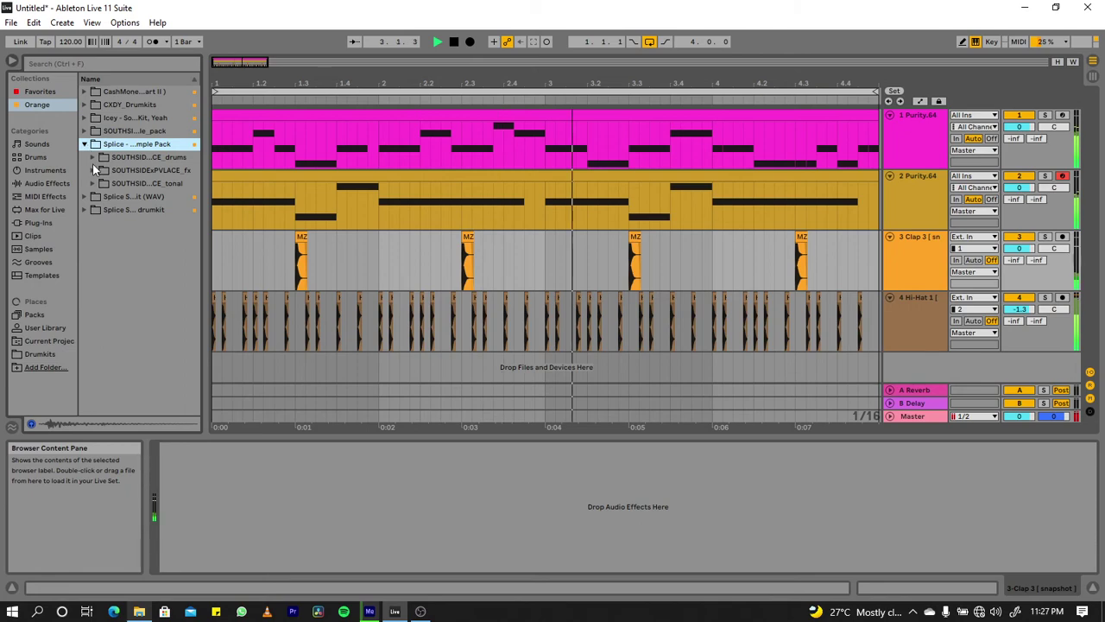
pyautogui.click(91, 158)
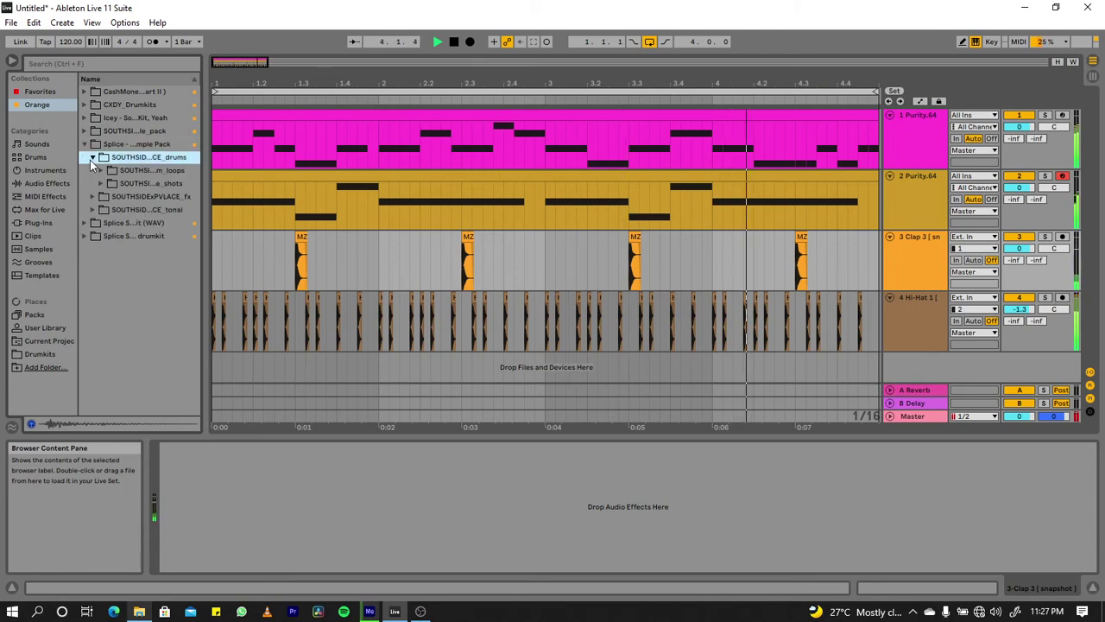
pyautogui.click(102, 183)
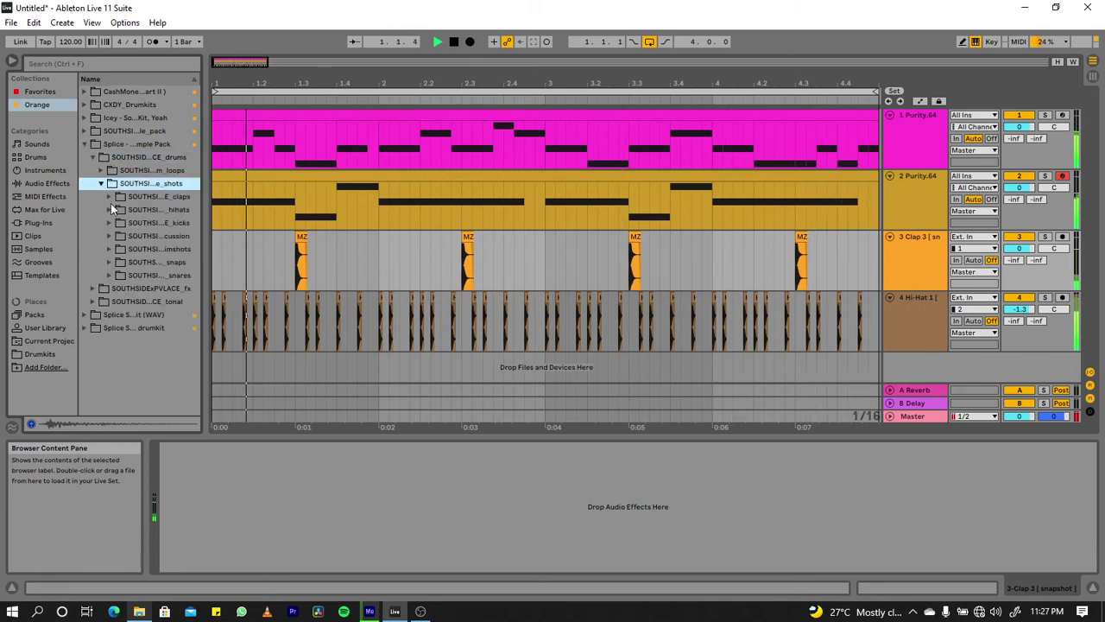
pyautogui.click(110, 250)
# - Audition the rimshot samples in the SOUTHSIDExPVLACE folder and return to the first one
pyautogui.click(139, 264)
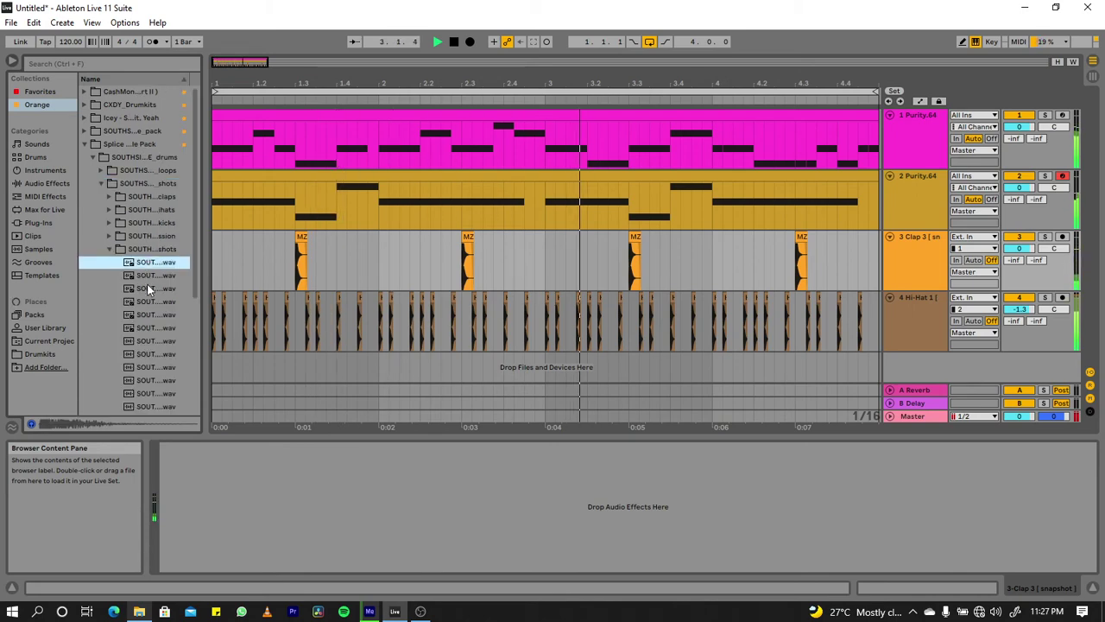
pyautogui.click(146, 285)
pyautogui.click(152, 276)
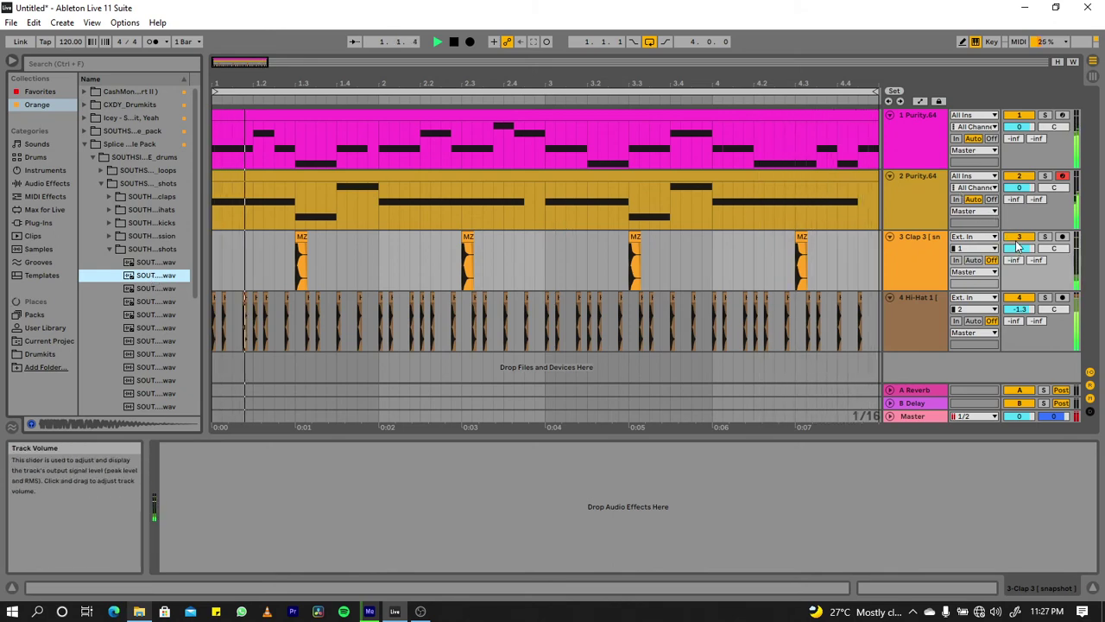
pyautogui.click(143, 301)
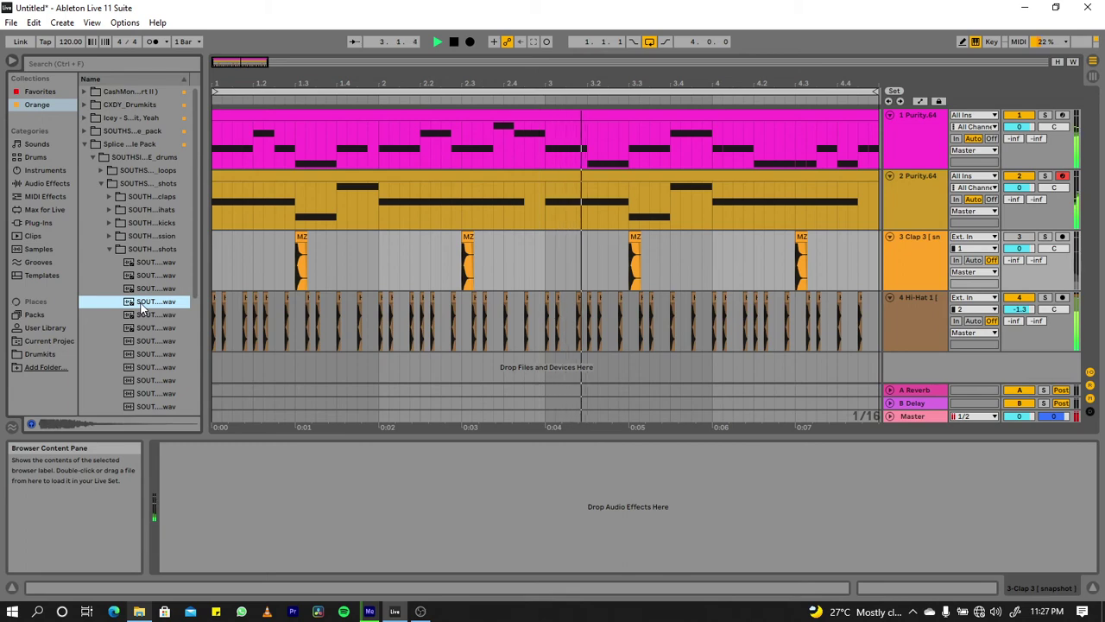
pyautogui.press('Down')
pyautogui.press('Down')
pyautogui.press('Down')
pyautogui.press('Down')
pyautogui.press('Down')
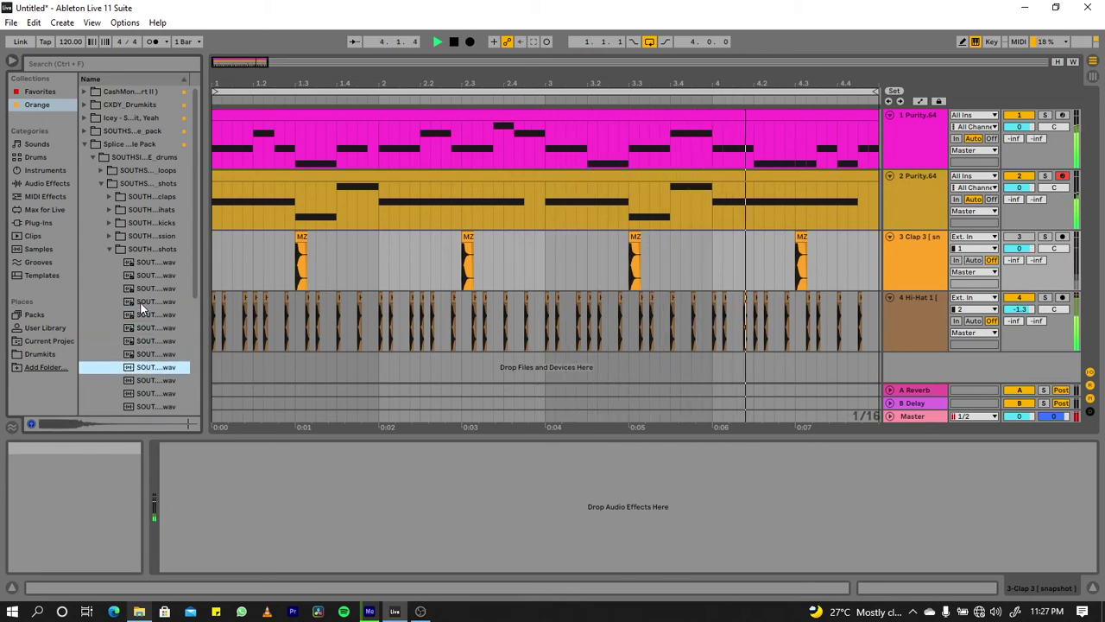
pyautogui.press('Down')
pyautogui.press('Down')
pyautogui.press('Down')
pyautogui.press('Down')
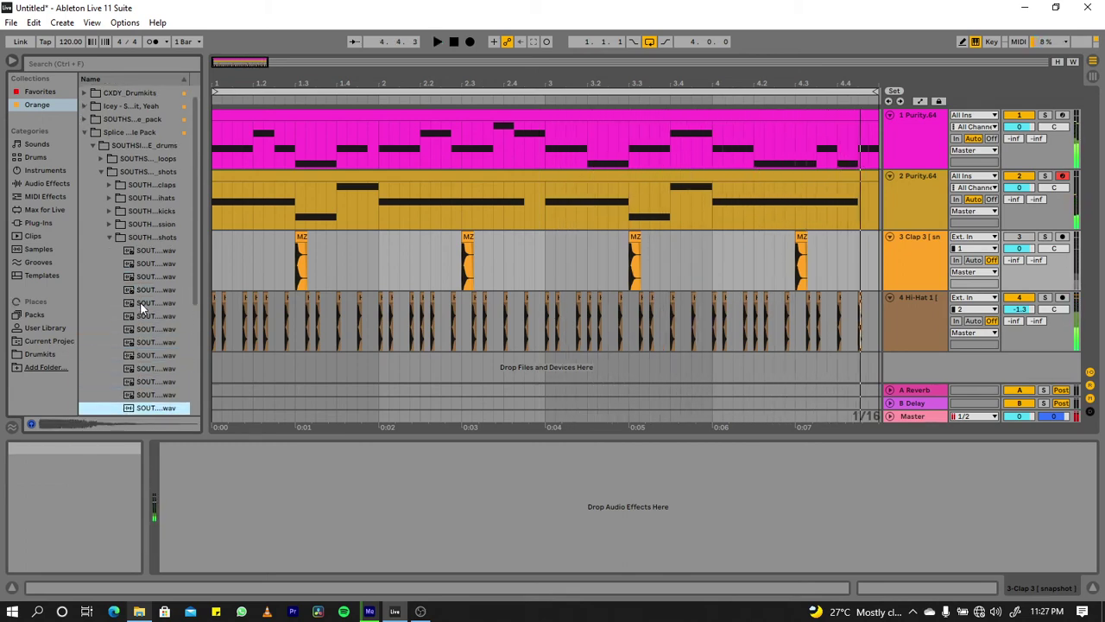
pyautogui.press('Down')
pyautogui.press('Up')
pyautogui.press('Up')
pyautogui.press('Up')
pyautogui.press('Up')
pyautogui.press('Up')
pyautogui.press('Up')
pyautogui.press('Up')
pyautogui.press('Up')
pyautogui.press('Up')
pyautogui.press('Up')
pyautogui.press('Up')
pyautogui.press('Up')
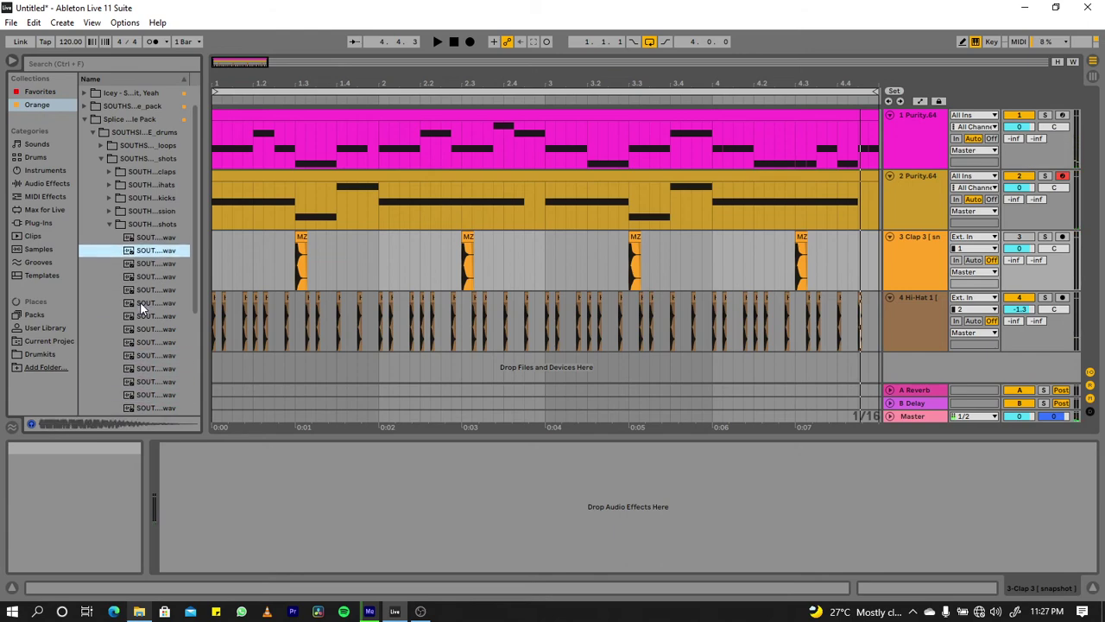
pyautogui.press('Up')
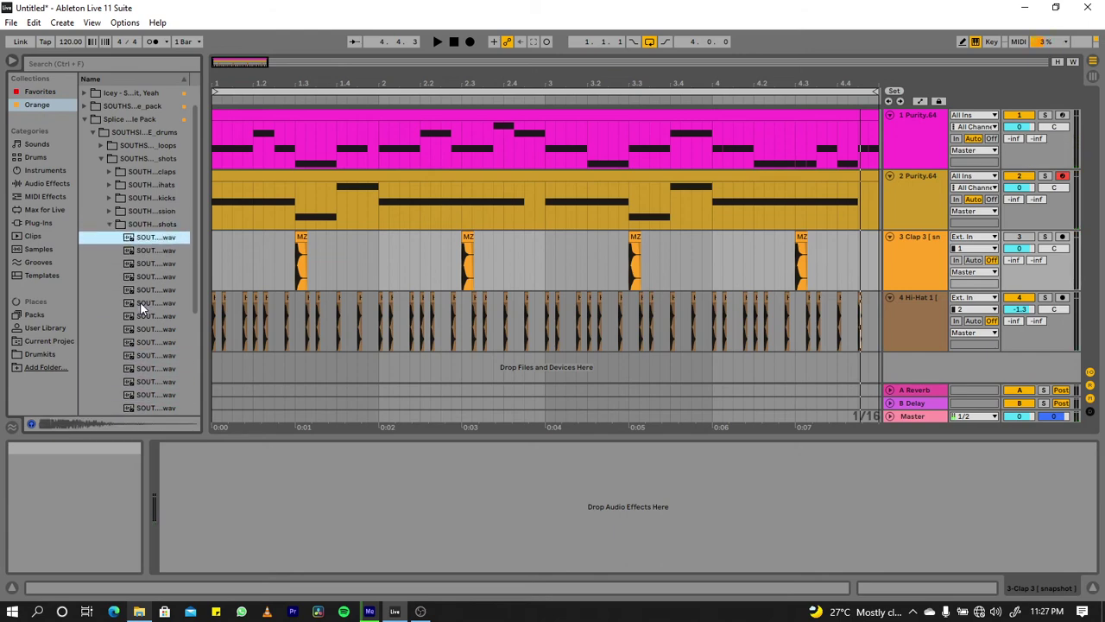
# - Place the SOUTHSIDExPVLACE_rim_aaron sample on the clap track at 1.3.1 and play the beat
pyautogui.click(252, 248)
pyautogui.click(299, 248)
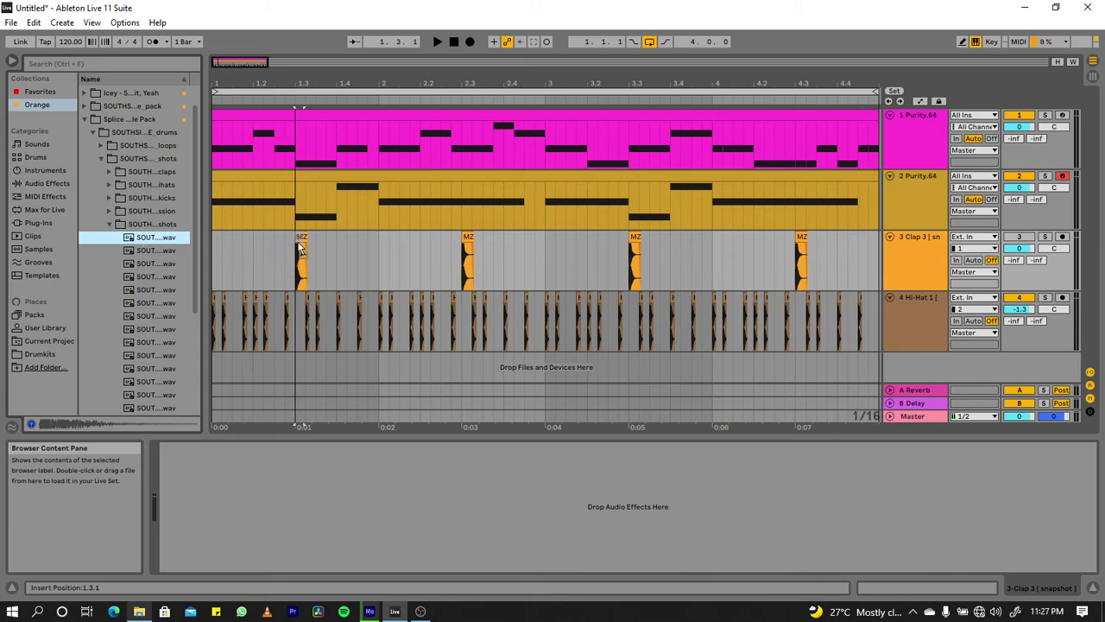
pyautogui.press('Return')
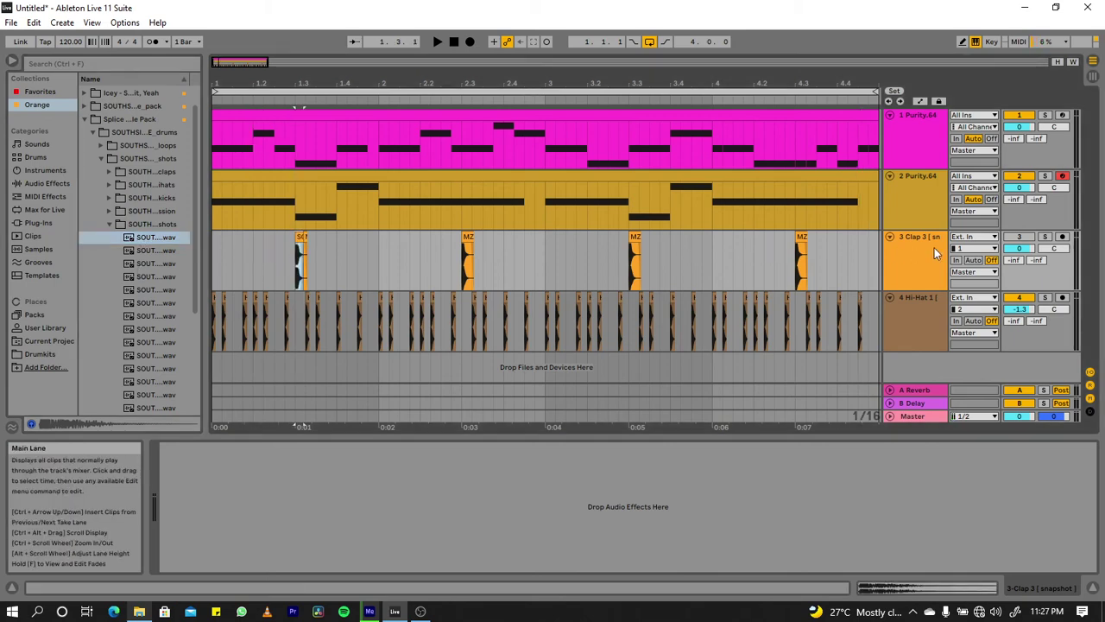
pyautogui.press('space')
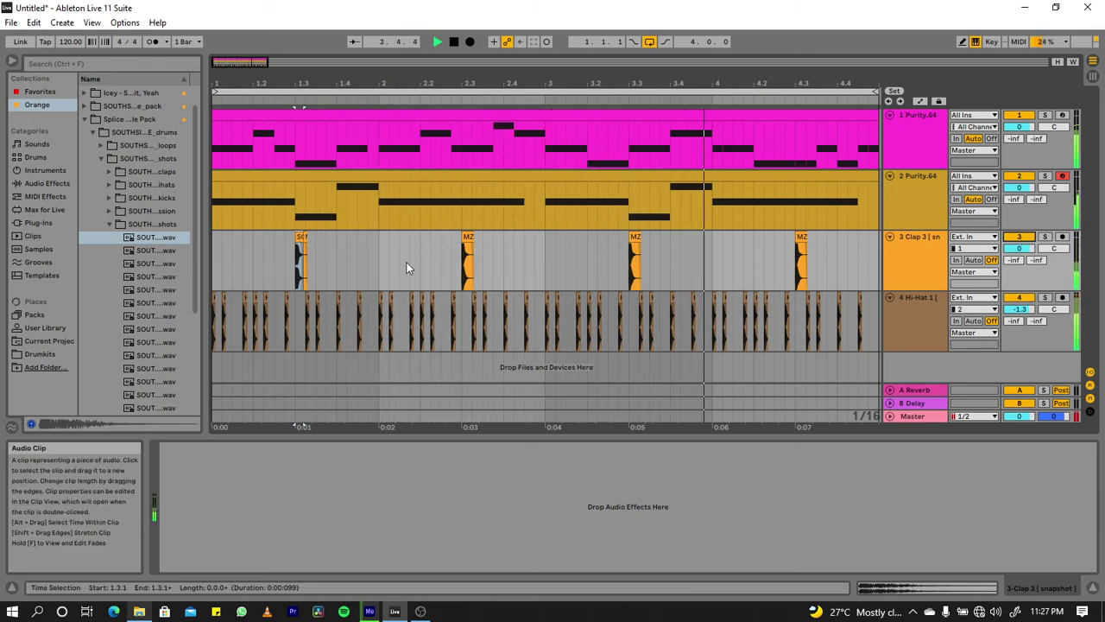
# - Duplicate the clap track's one-bar range from 1.3.1 to 2.3.1 three times so the rimshot repeats through bar 4
pyautogui.moveTo(464, 270); pyautogui.dragTo(296, 275)
pyautogui.hotkey('ctrl', 'd')
pyautogui.hotkey('ctrl', 'd')
pyautogui.hotkey('ctrl', 'd')
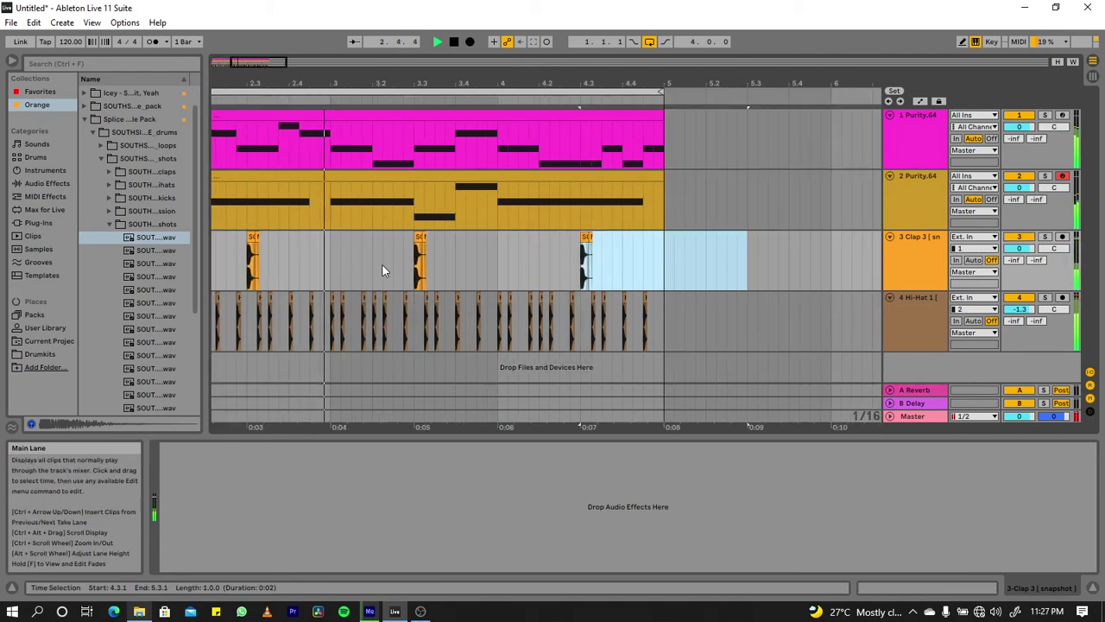
pyautogui.hscroll(-3, 378, 269)
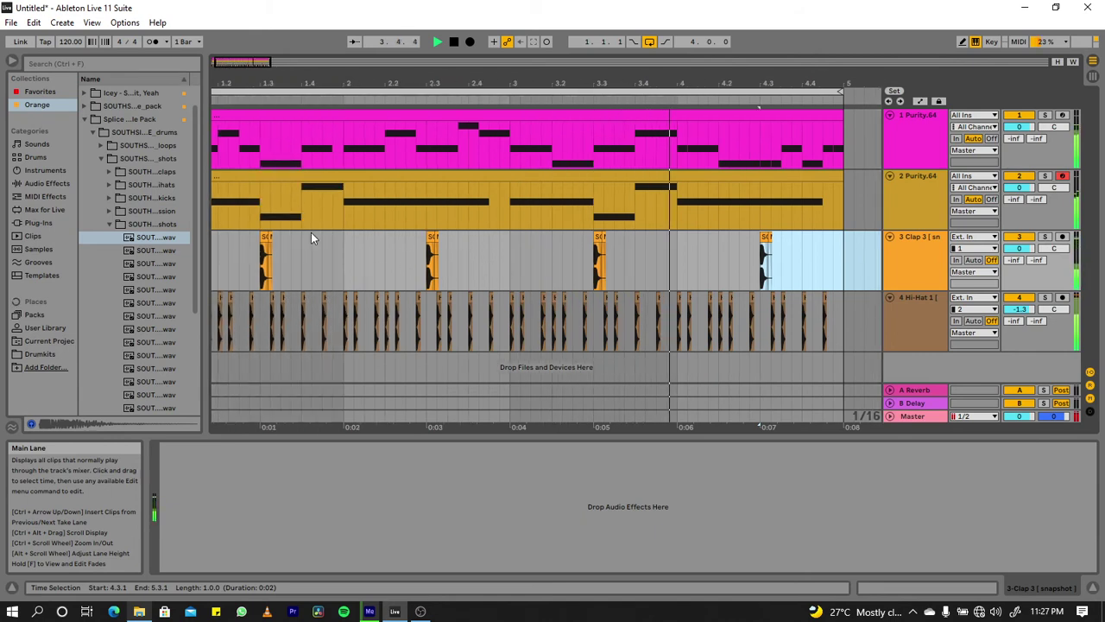
# - Delete the leftover MZ Rim [Sizzle] pieces after the first two rimshots and replace bars 3 and 4 with a copy of bars 1 and 2
pyautogui.click(268, 241)
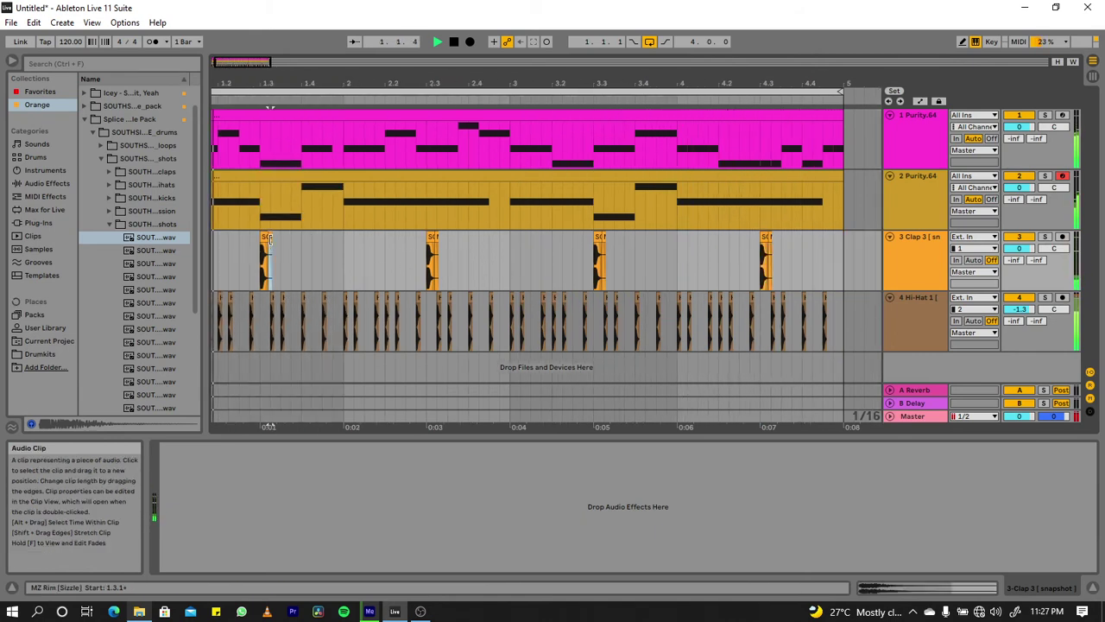
pyautogui.click(436, 241)
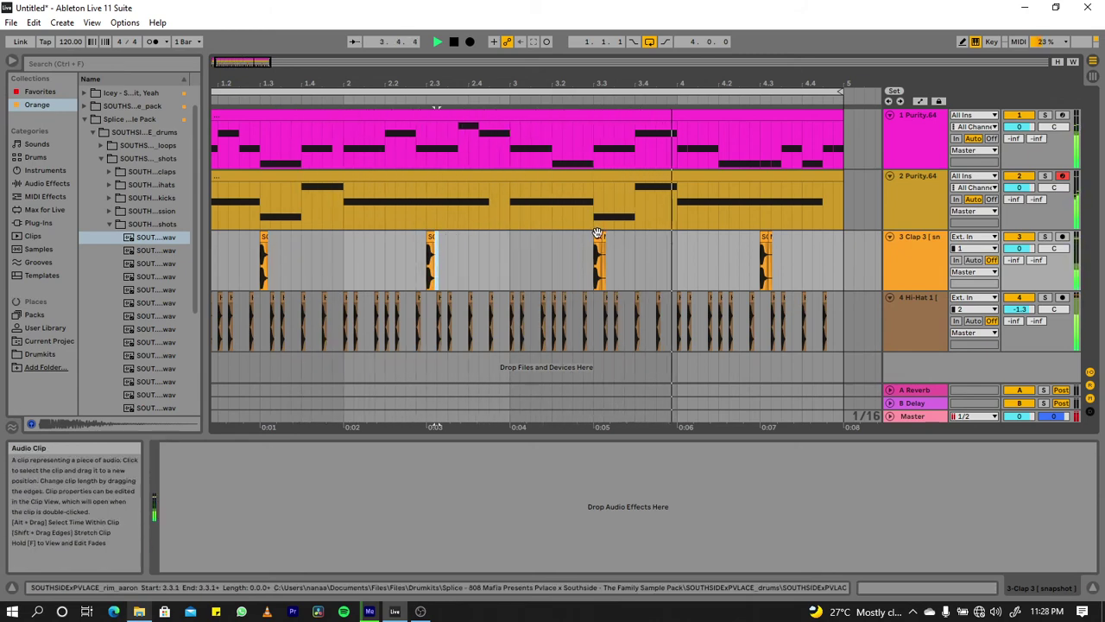
pyautogui.moveTo(513, 247); pyautogui.dragTo(849, 236)
pyautogui.press('Delete')
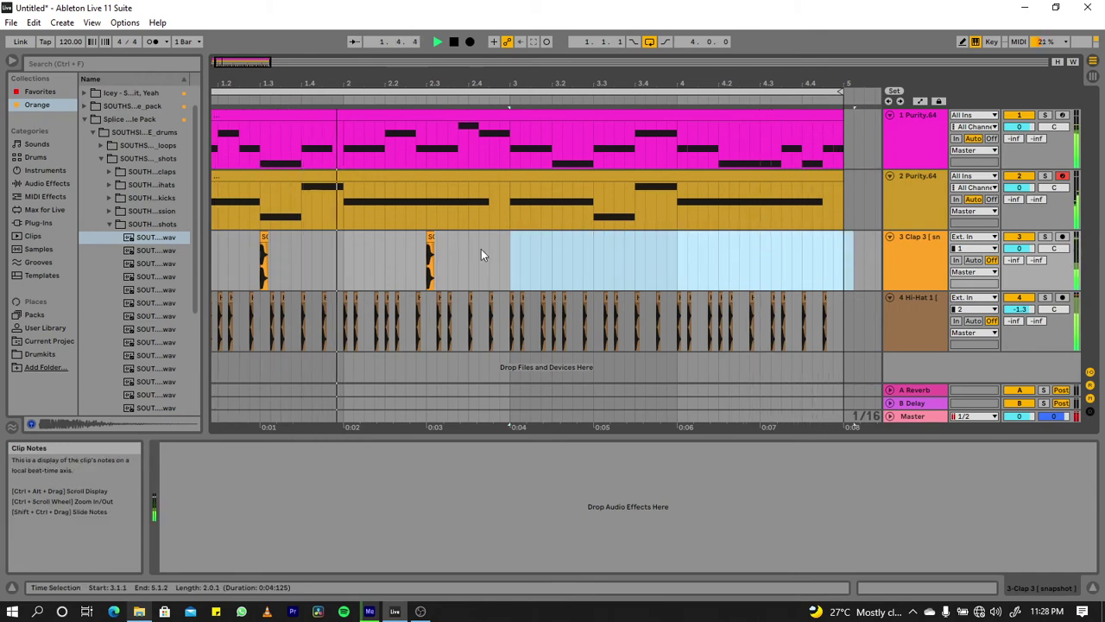
pyautogui.moveTo(503, 275); pyautogui.dragTo(66, 264)
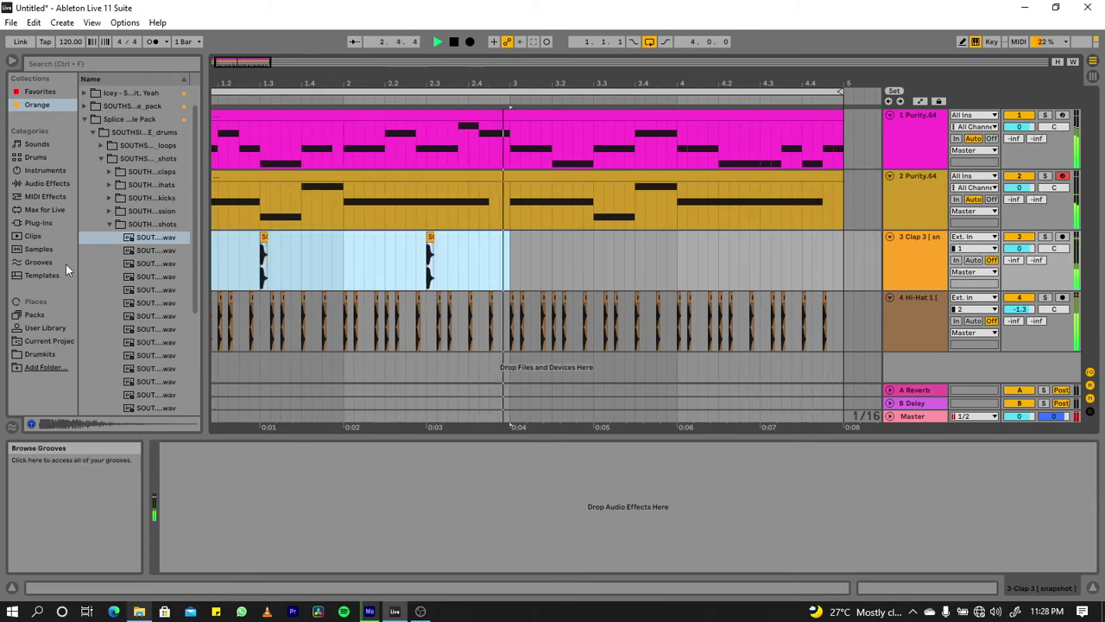
pyautogui.hotkey('ctrl', 'd')
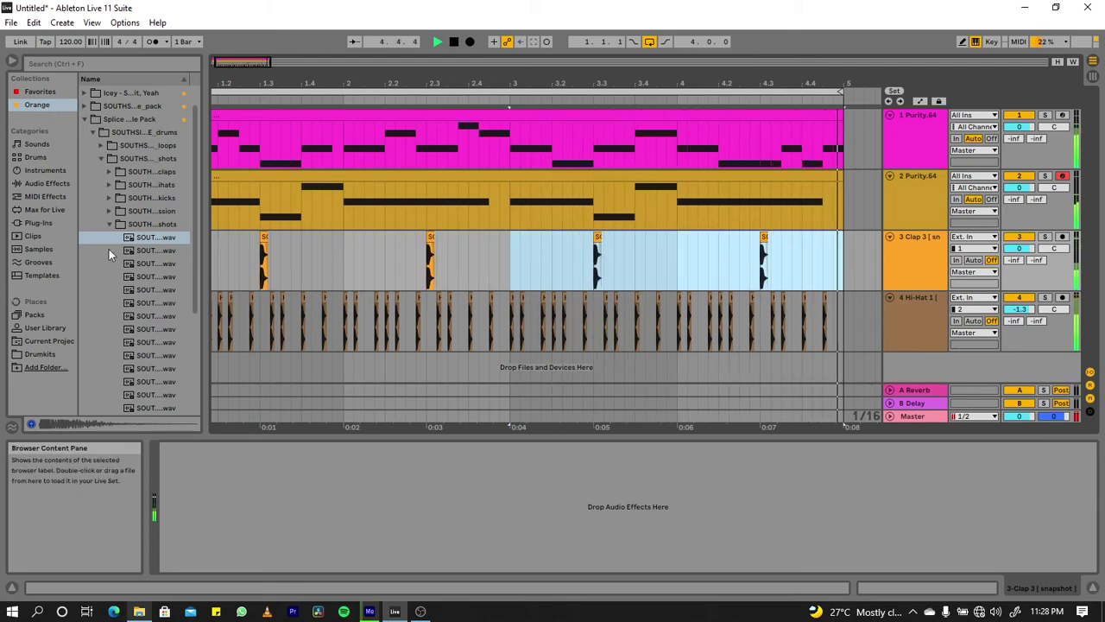
# - Audition the snap samples in the SOUTHSIDExPVLACE_snaps folder, ending on SOUTHSIDExPVLACE_snap_smokin_mid
pyautogui.moveTo(205, 183); pyautogui.dragTo(242, 184)
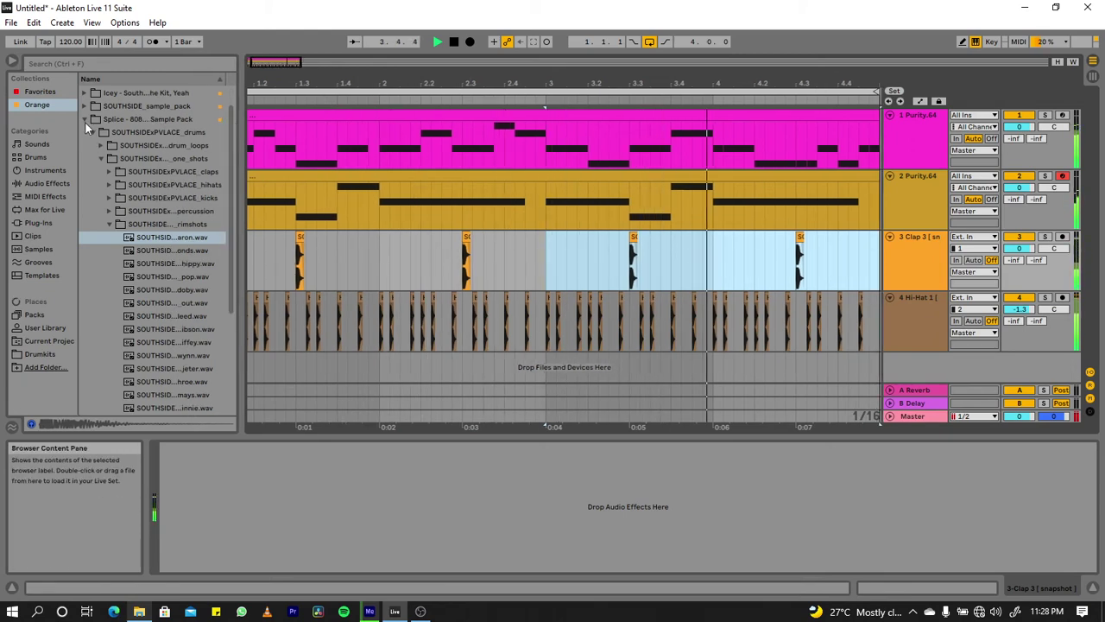
pyautogui.click(119, 224)
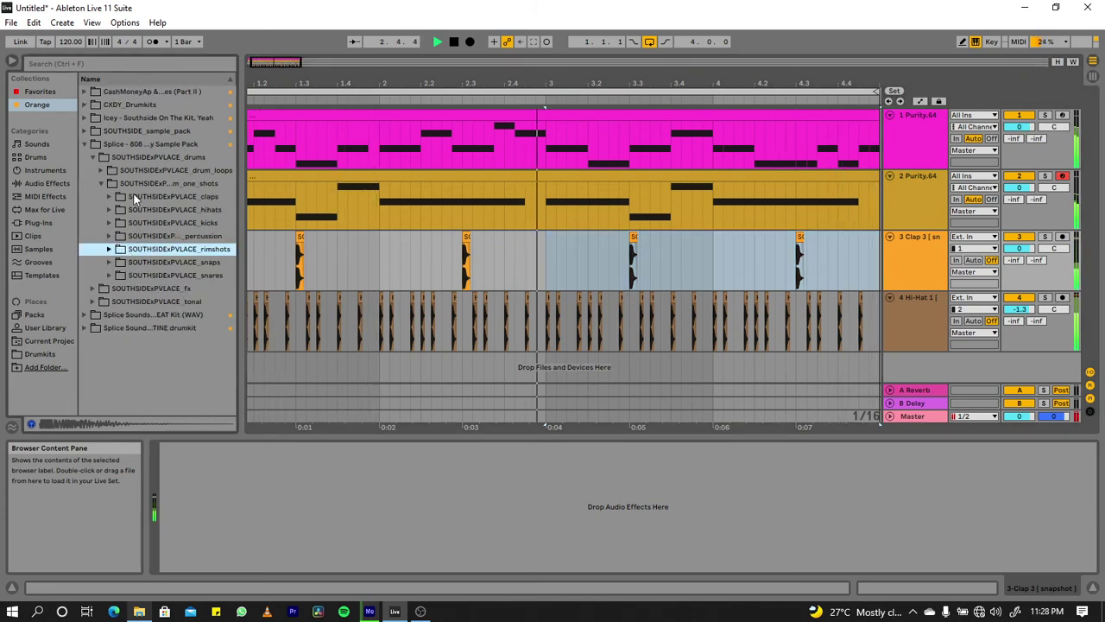
pyautogui.click(108, 262)
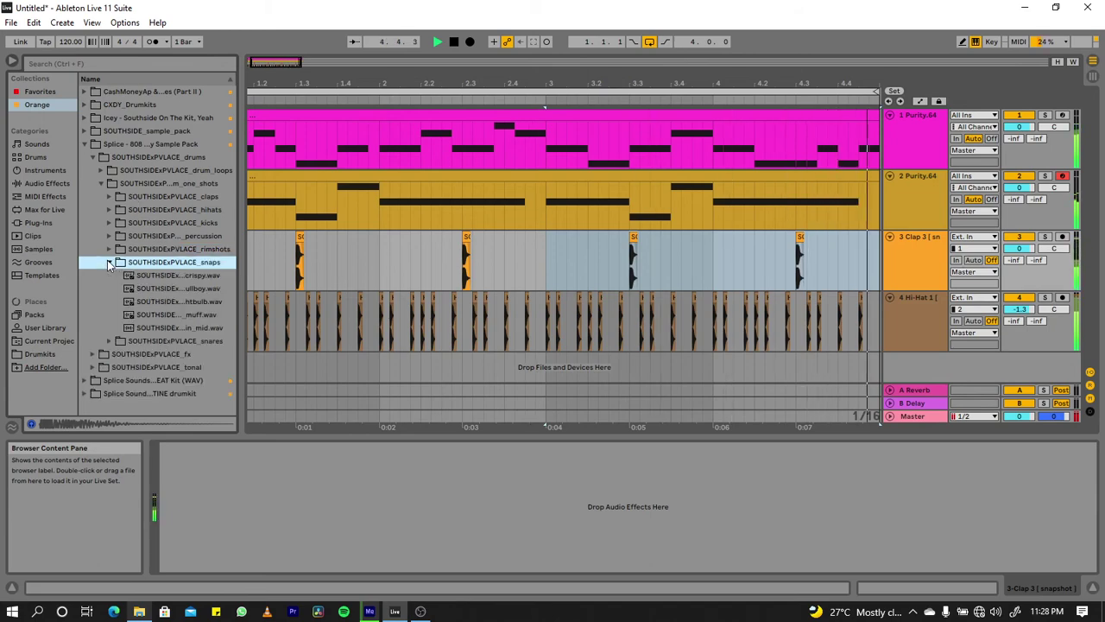
pyautogui.click(149, 274)
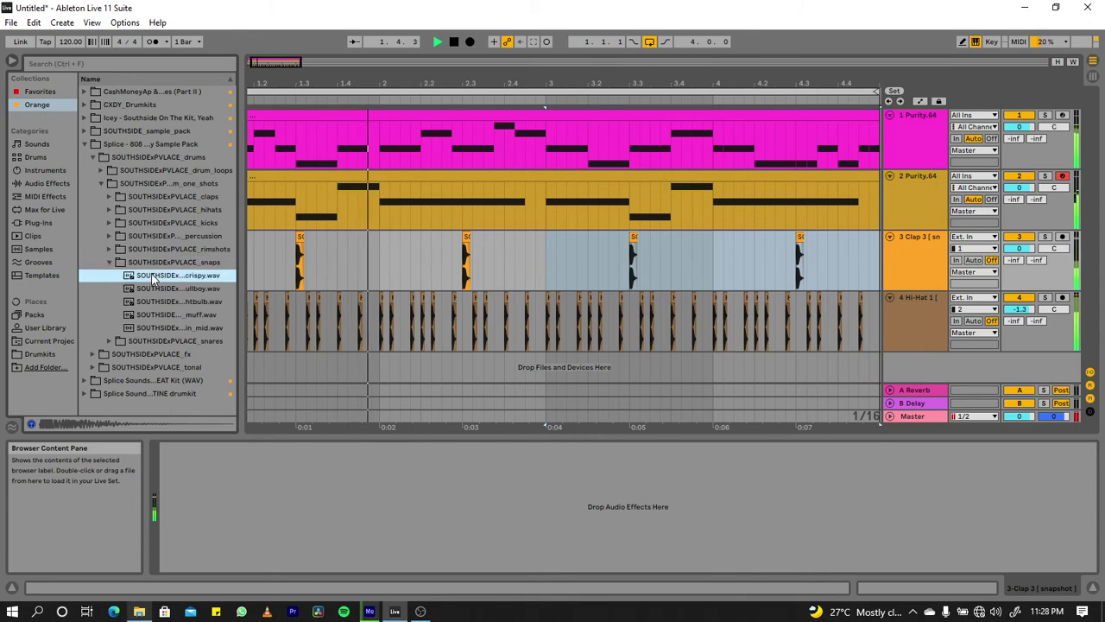
pyautogui.click(151, 287)
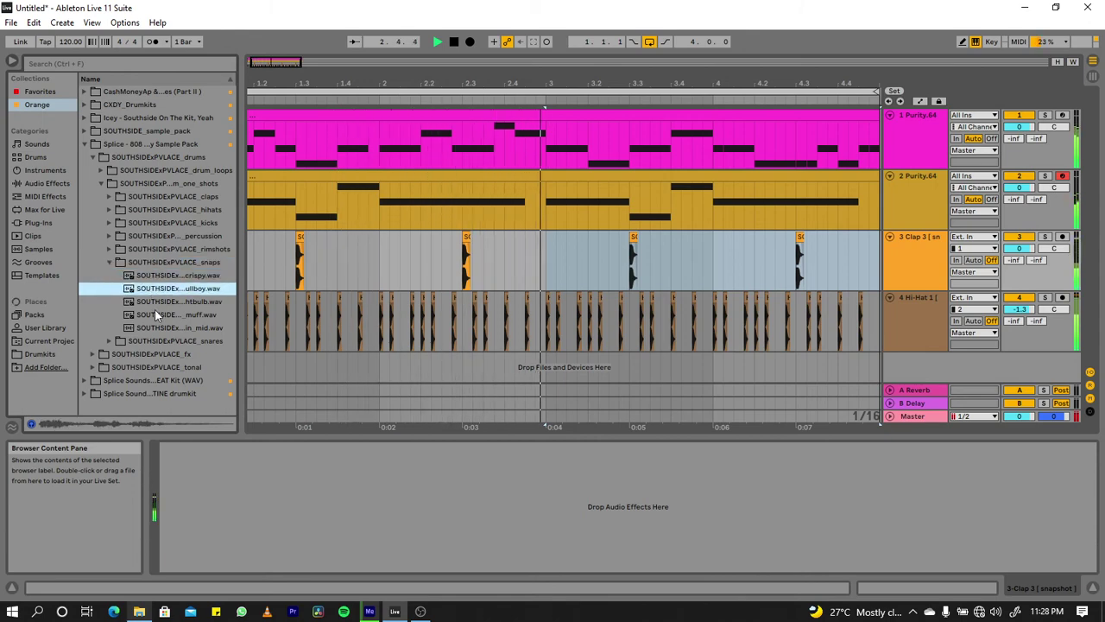
pyautogui.click(155, 314)
pyautogui.click(158, 328)
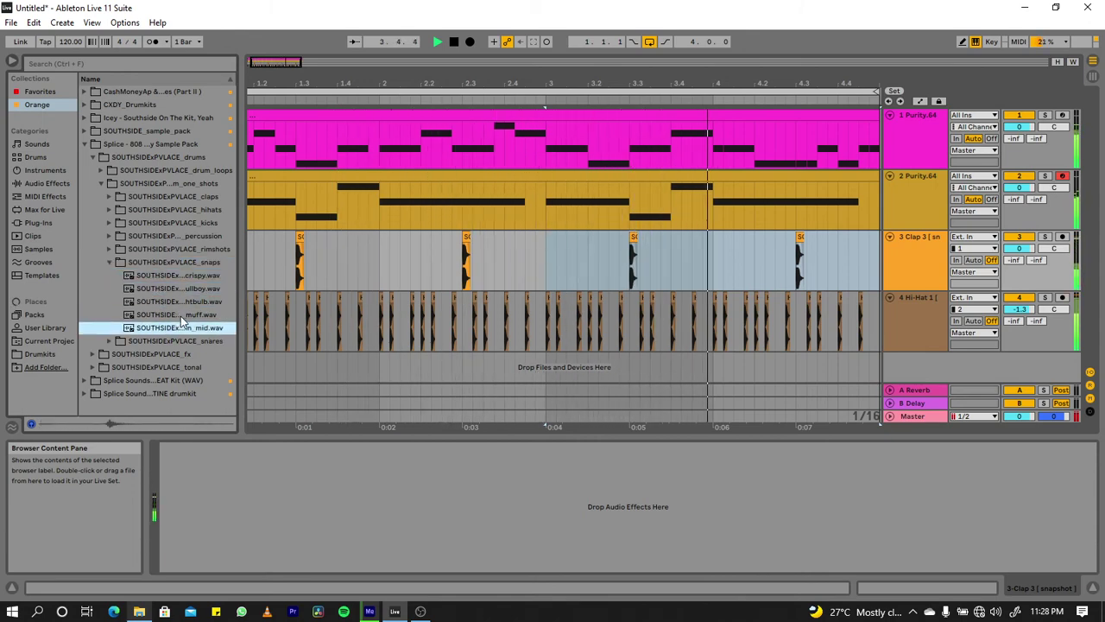
pyautogui.click(181, 316)
pyautogui.click(180, 328)
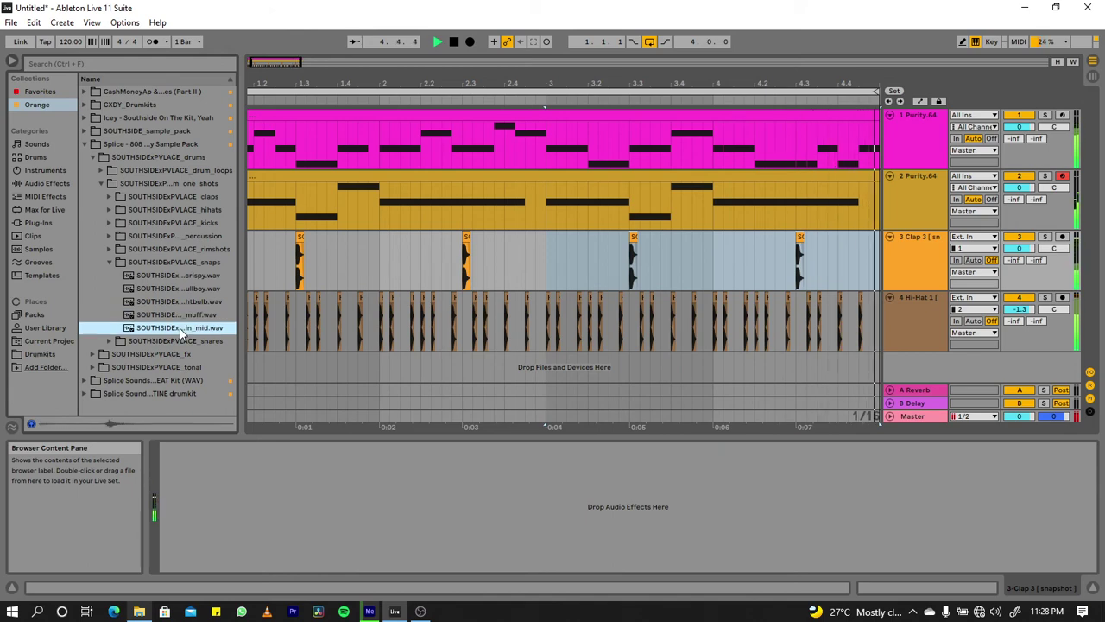
# - Place the SOUTHSIDExPVLACE_snap_smokin_mid sample on a new audio track at 1.3.1 and shift it to 1.3.3
pyautogui.click(298, 365)
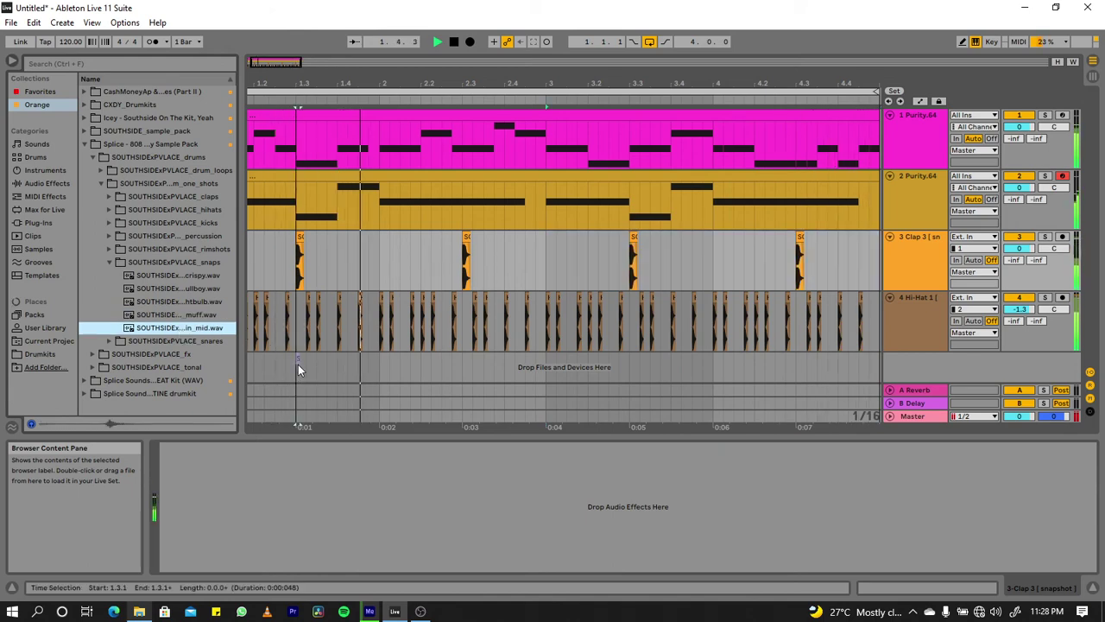
pyautogui.press('Return')
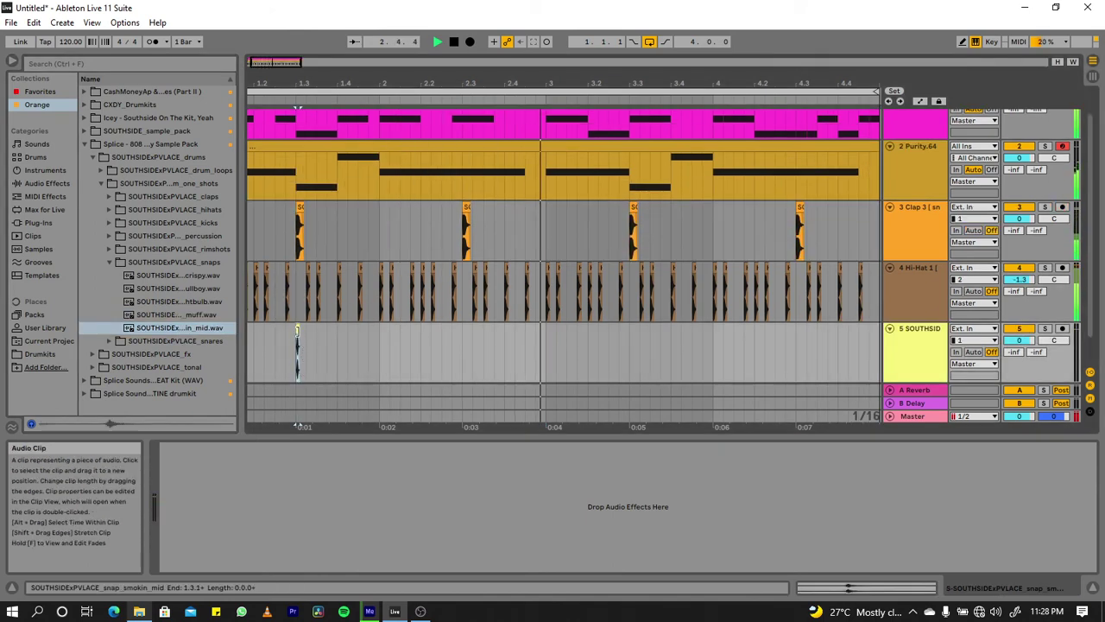
pyautogui.click(298, 331)
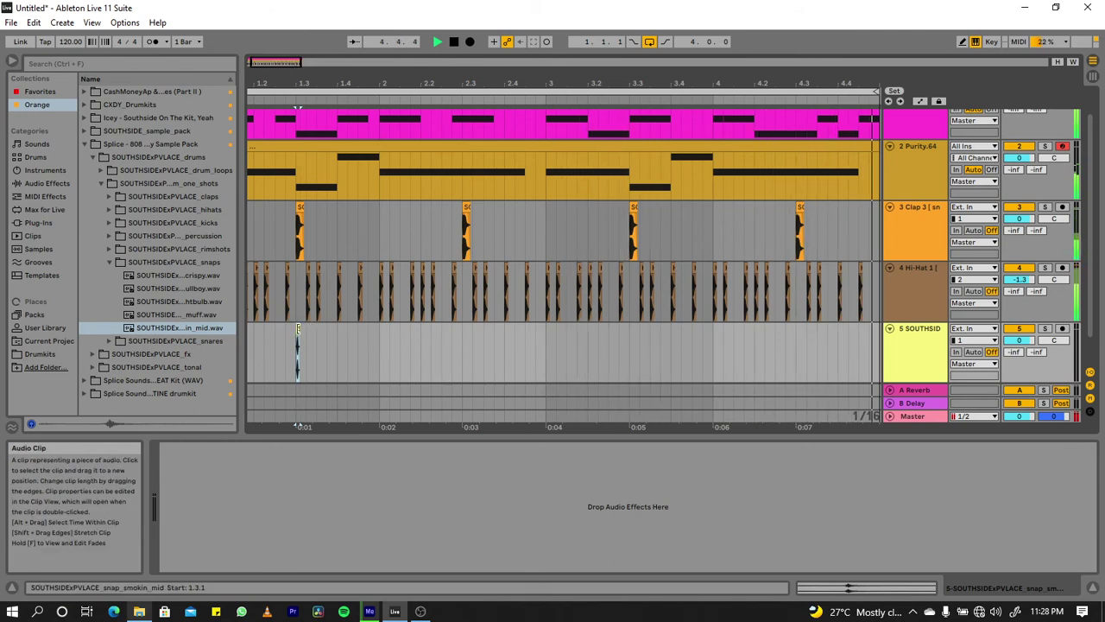
pyautogui.click(306, 331)
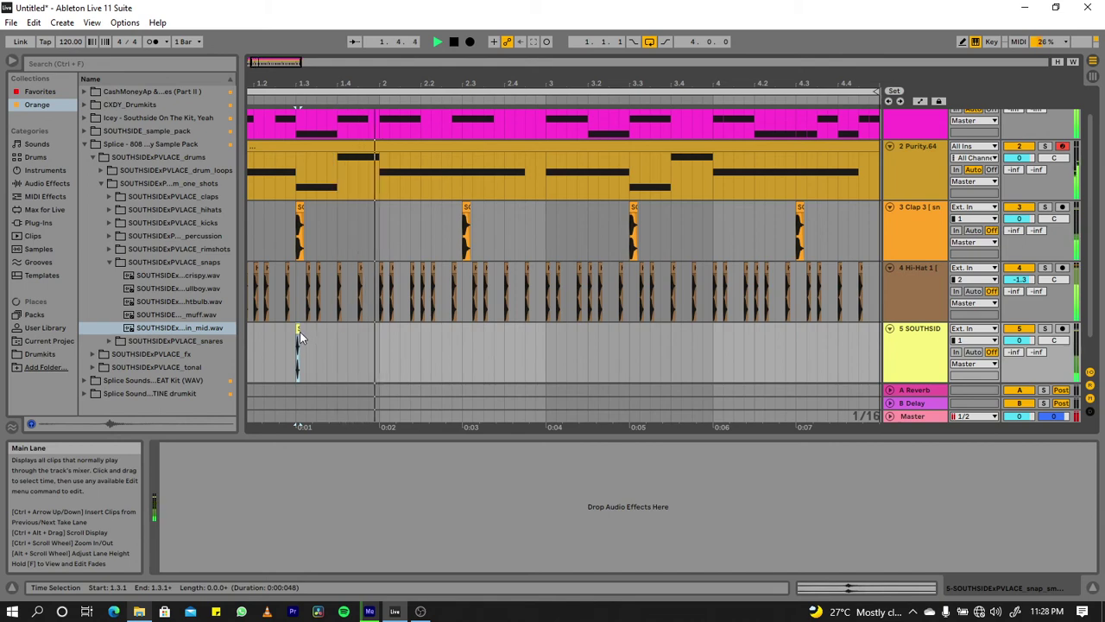
pyautogui.press('Right')
pyautogui.press('Right')
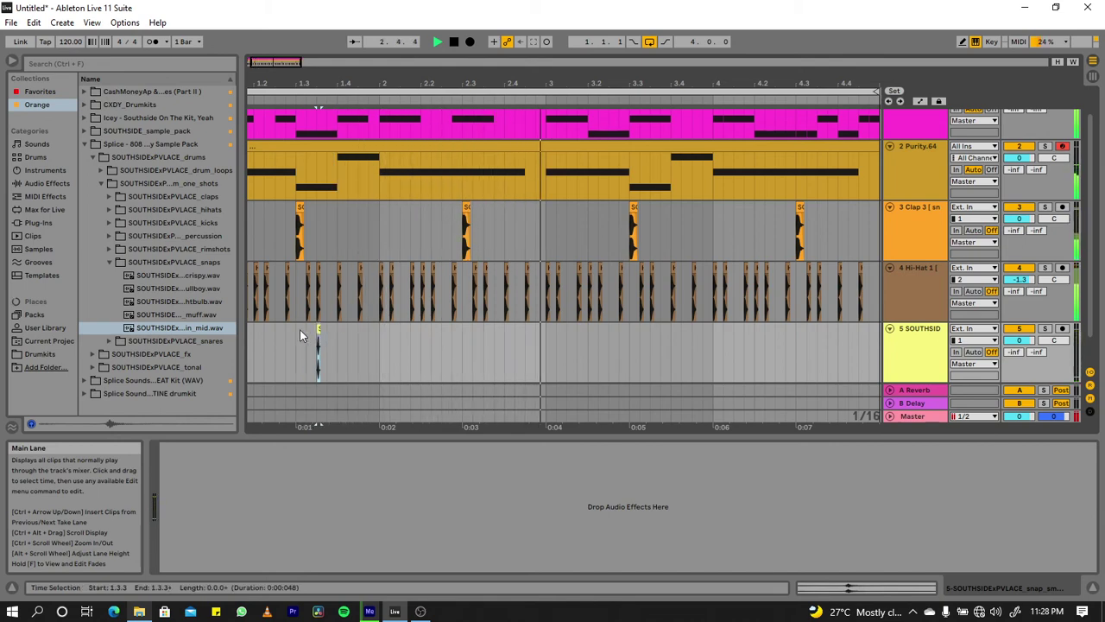
# - Play the beat from shortly before the snap to check its timing against the rimshot and hi-hats
pyautogui.press('space')
pyautogui.click(248, 356)
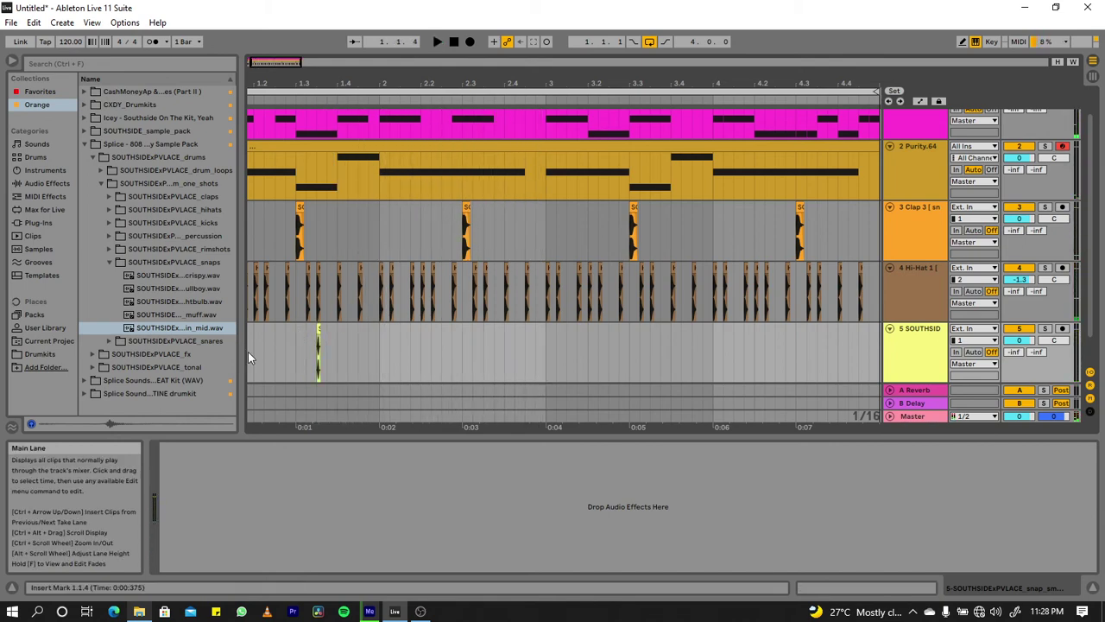
pyautogui.press('space')
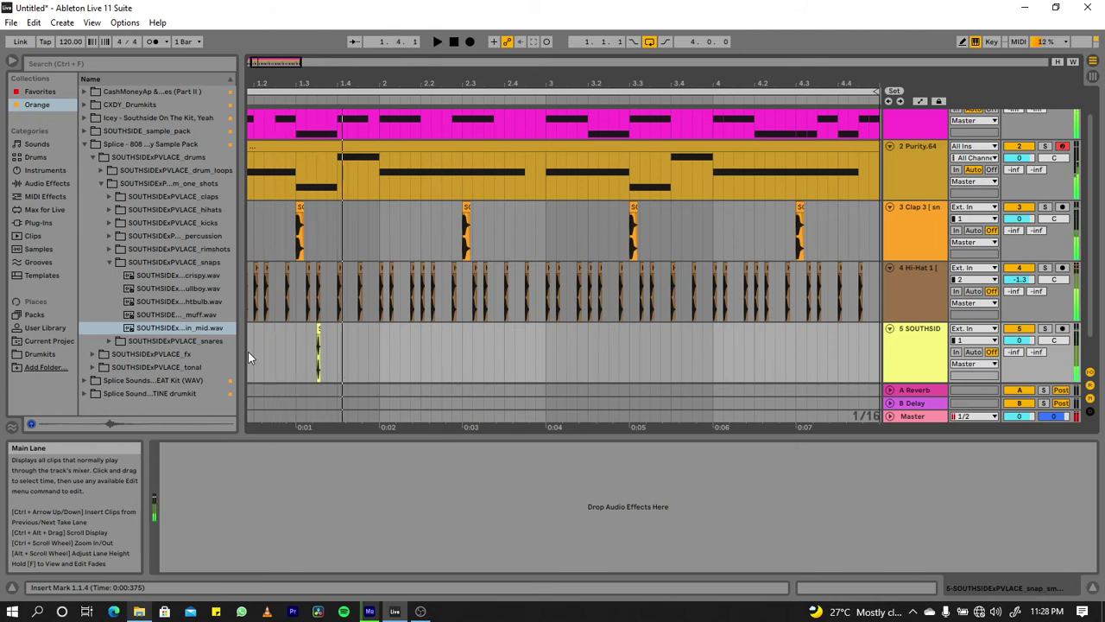
pyautogui.press('Right')
pyautogui.press('Right')
pyautogui.press('space')
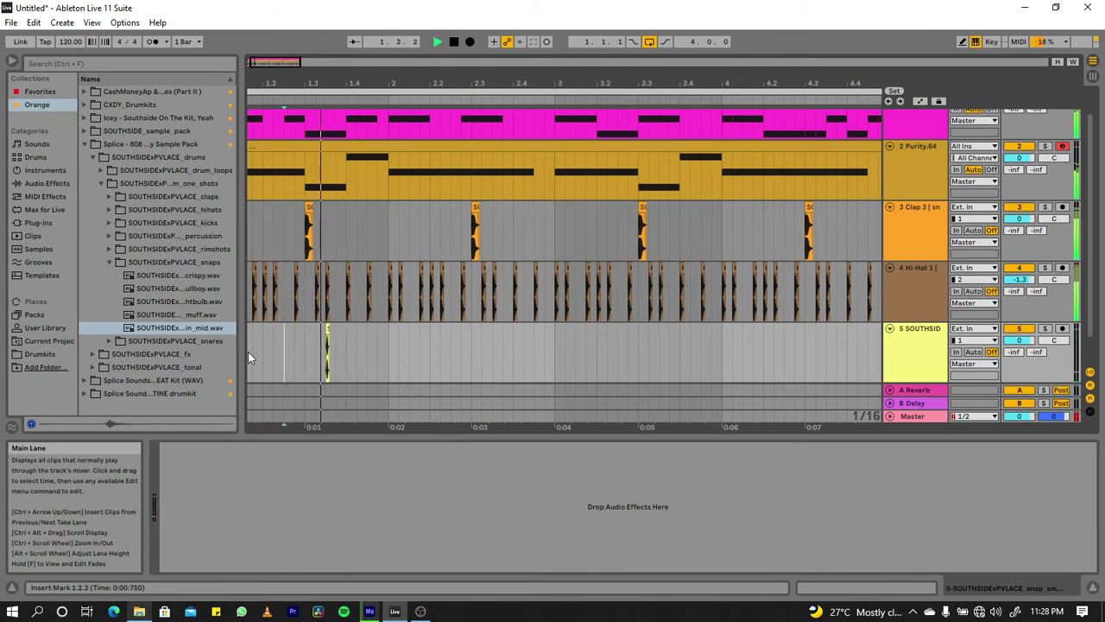
pyautogui.press('space')
pyautogui.press('space')
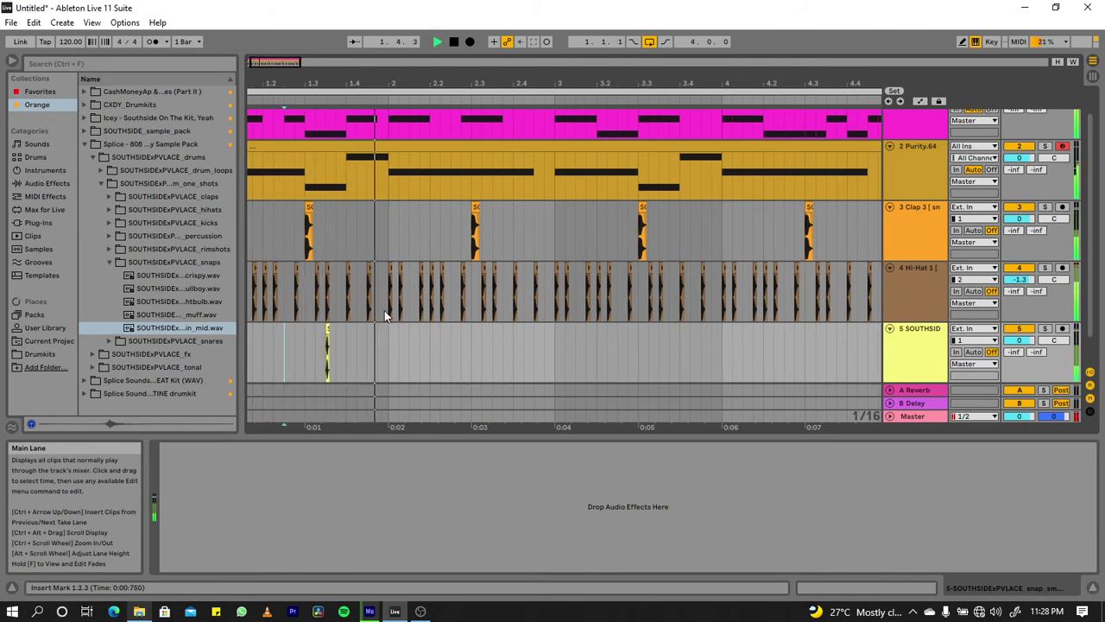
# - Duplicate the snap hit to 1.4.1 and play the beat from the start
pyautogui.moveTo(345, 336); pyautogui.dragTo(328, 343)
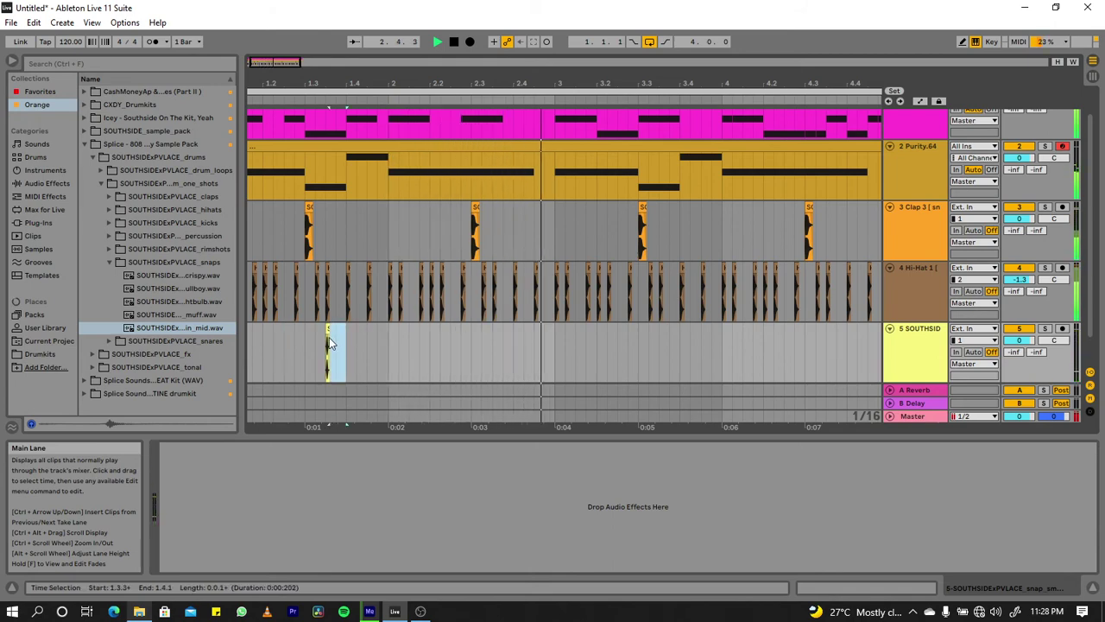
pyautogui.hotkey('ctrl', 'd')
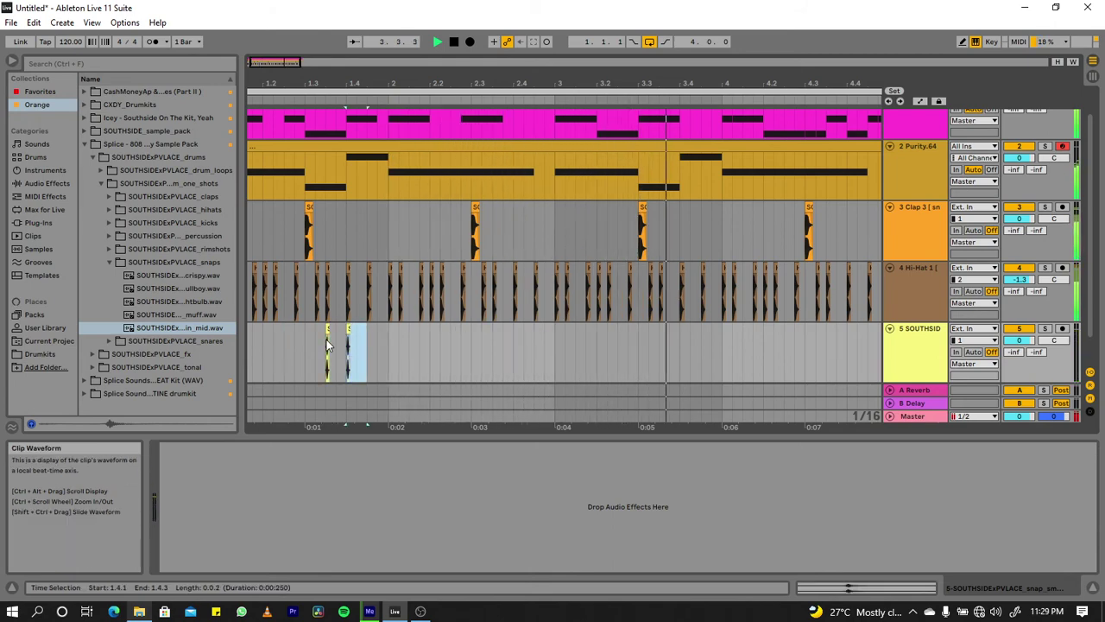
pyautogui.click(388, 351)
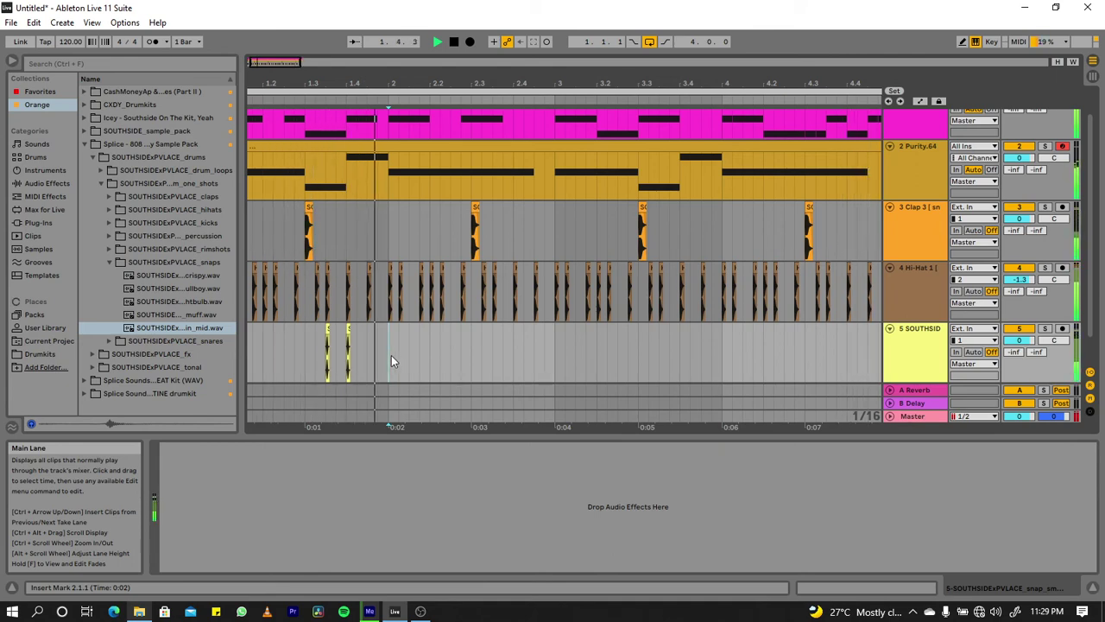
pyautogui.click(251, 342)
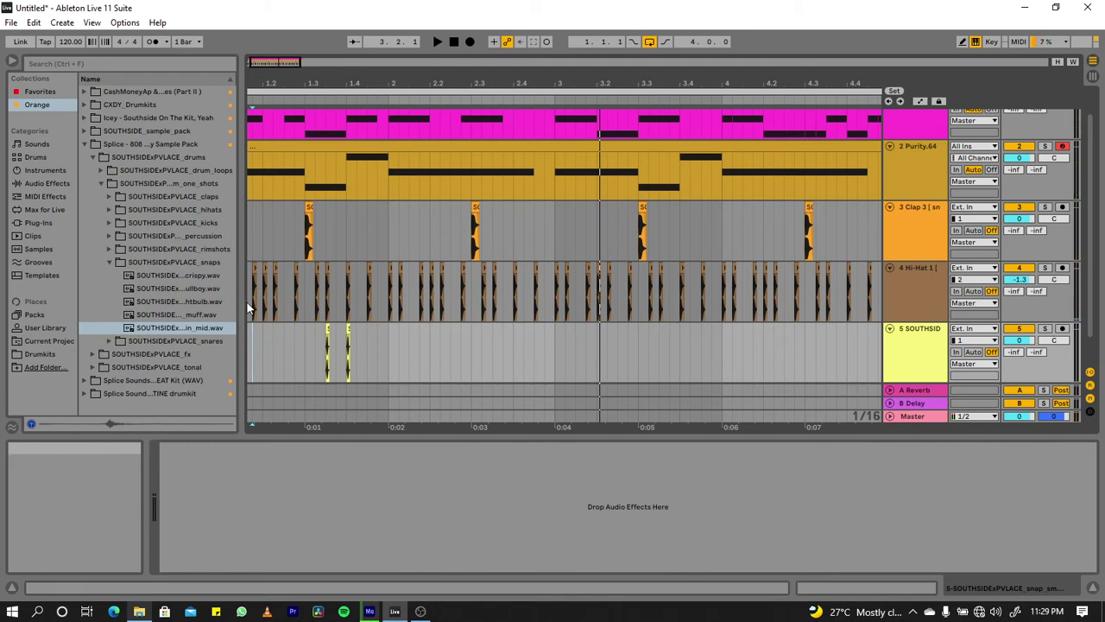
pyautogui.hscroll(-1, 271, 221)
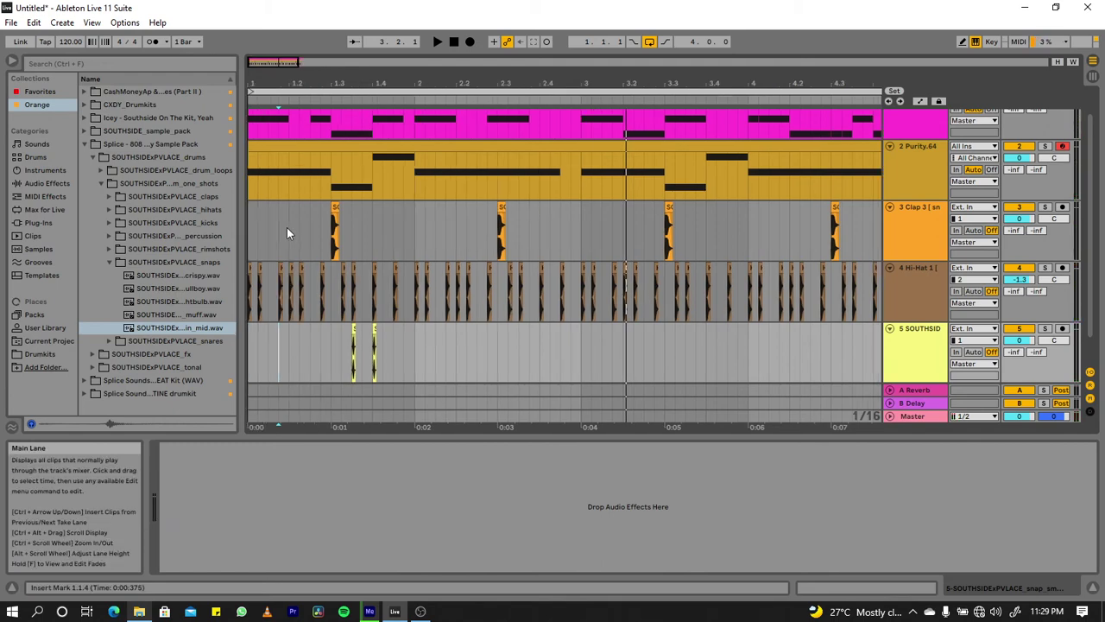
pyautogui.press('space')
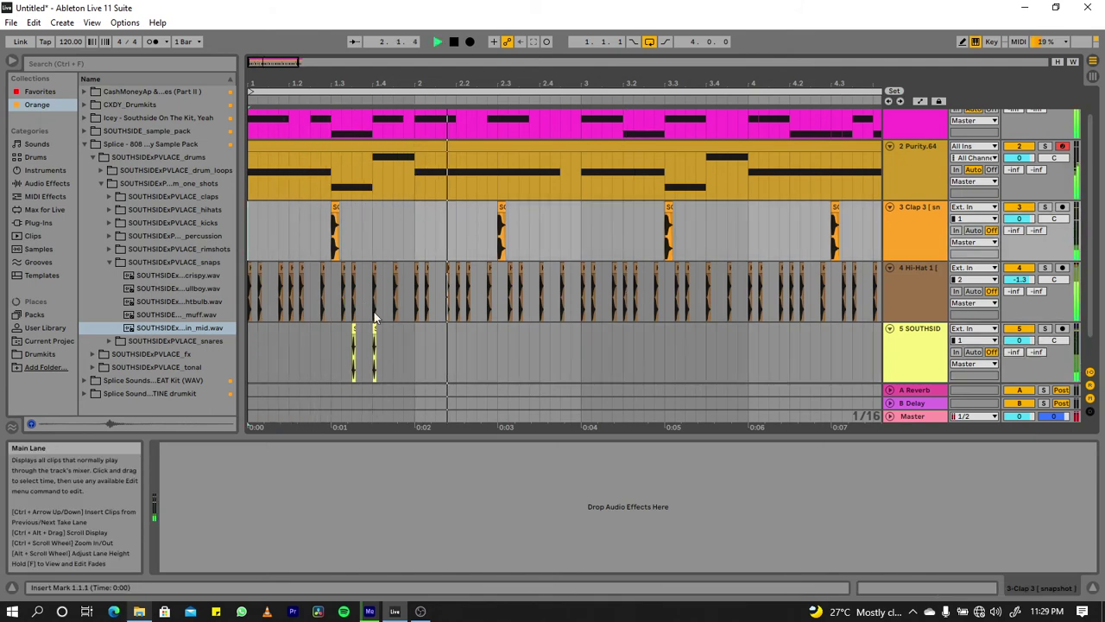
# - Duplicate the snap track's one-bar range from 1.1.1 to 2.1.1 three times so the two snaps repeat through bar 4
pyautogui.click(412, 346)
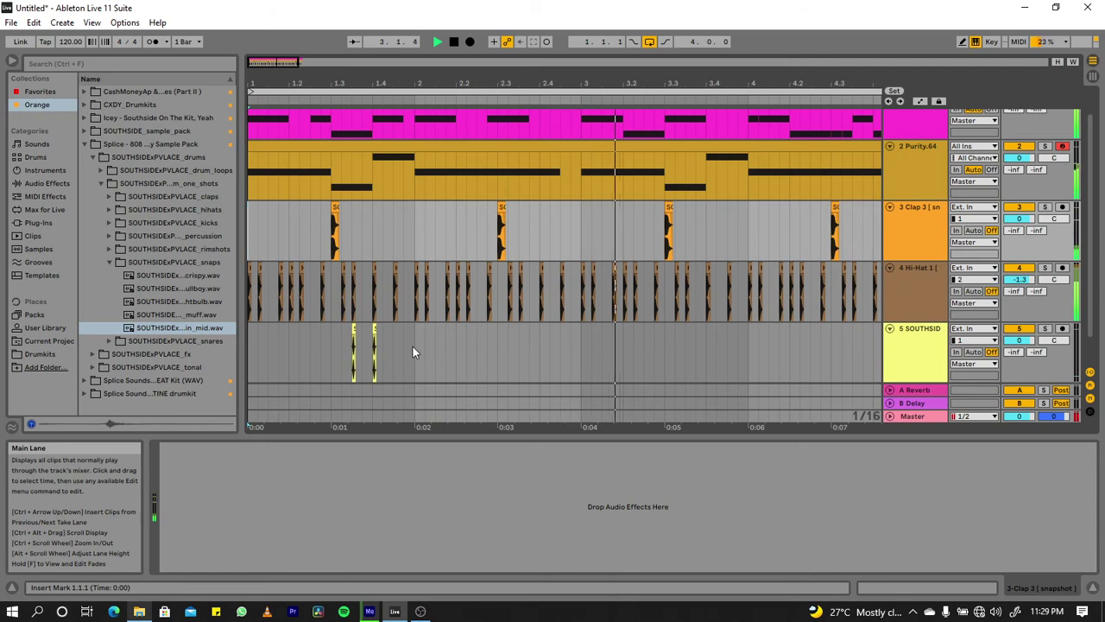
pyautogui.moveTo(412, 346); pyautogui.dragTo(229, 350)
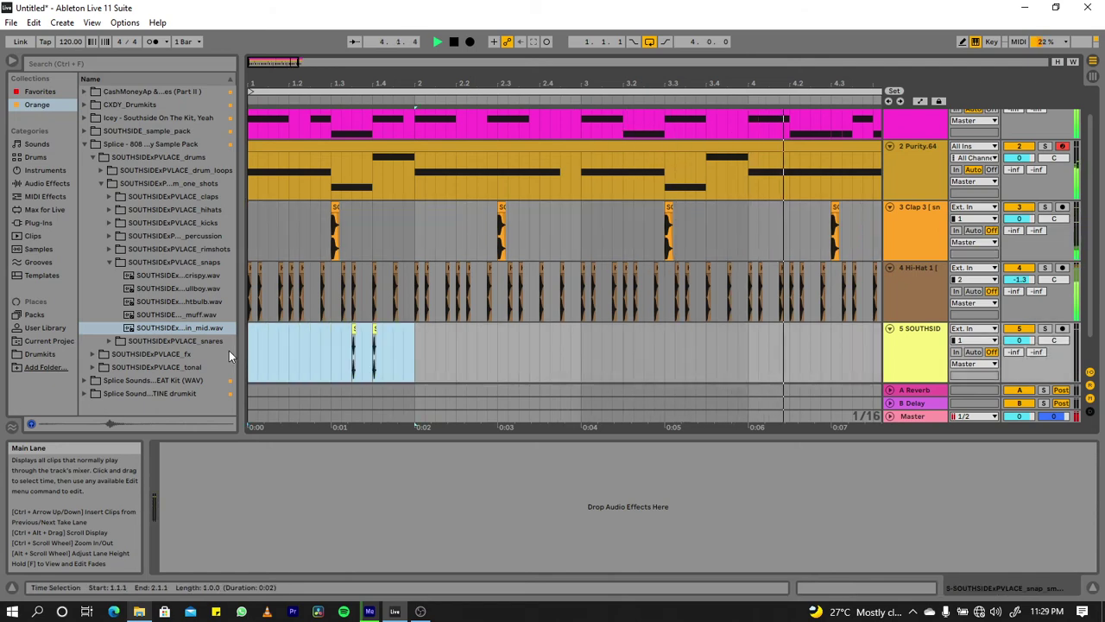
pyautogui.hotkey('ctrl', 'd')
pyautogui.hotkey('ctrl', 'd')
pyautogui.hotkey('ctrl', 'd')
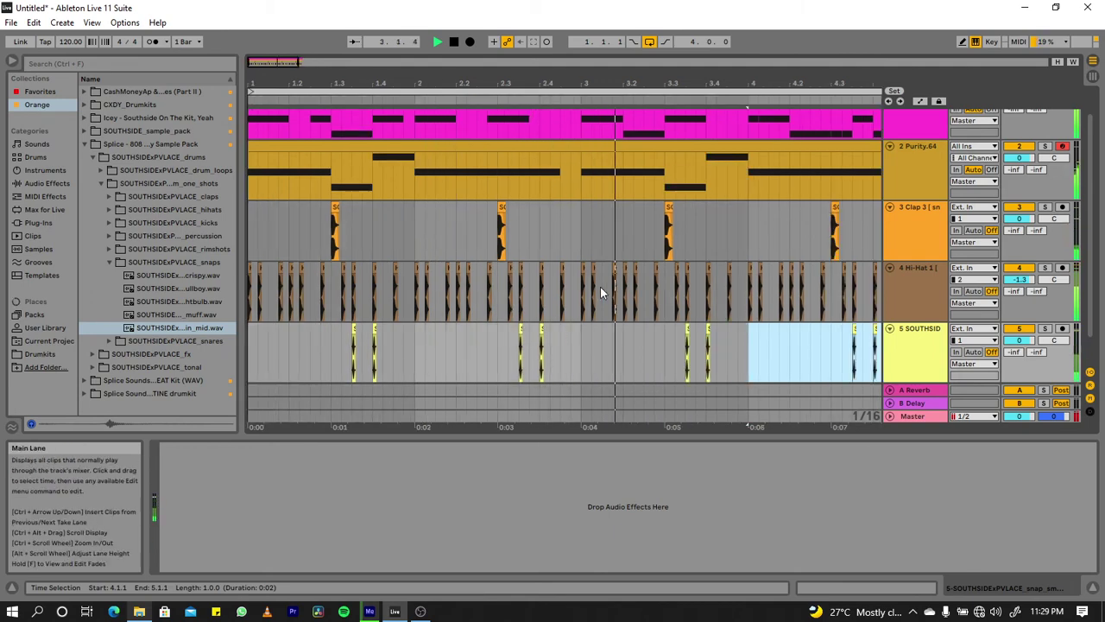
# - Add an EQ Eight from the favorites collection to the snap track
pyautogui.click(930, 354)
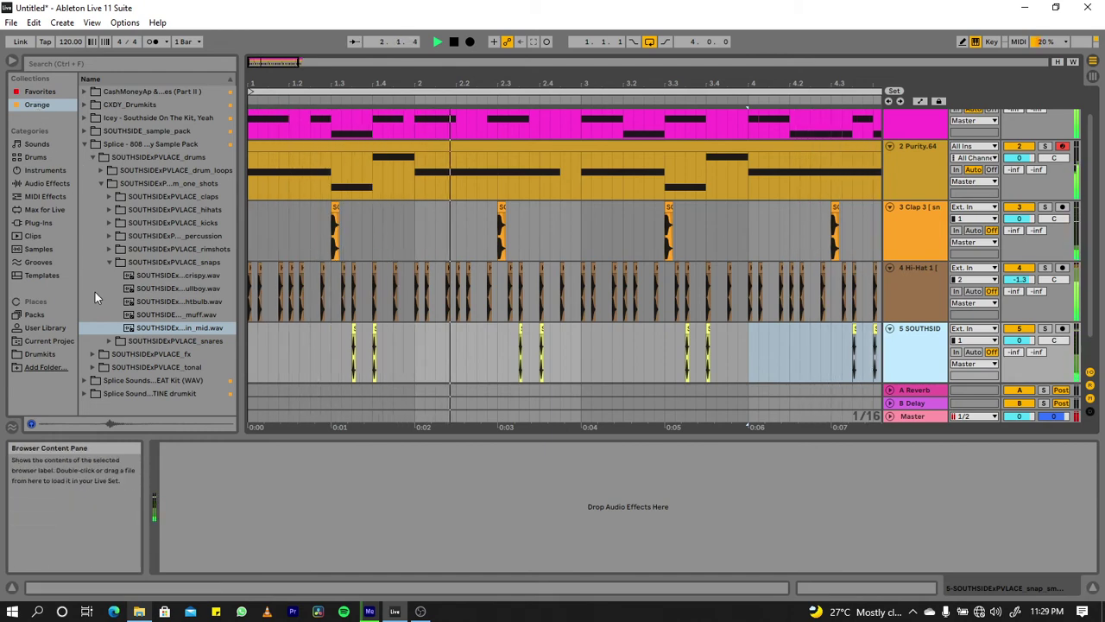
pyautogui.click(37, 92)
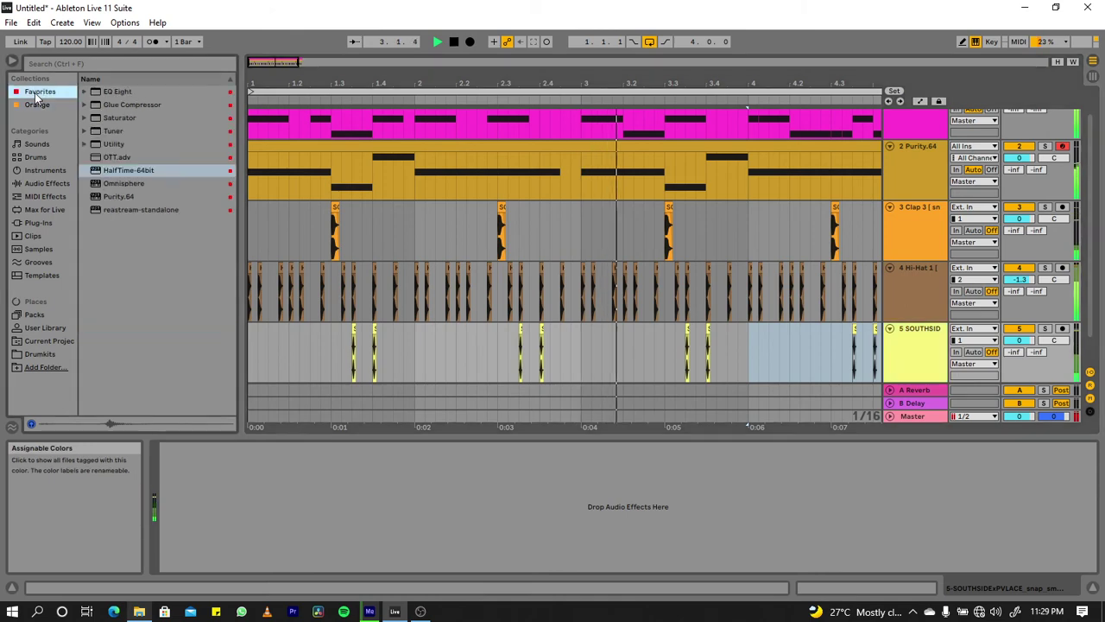
pyautogui.click(129, 186)
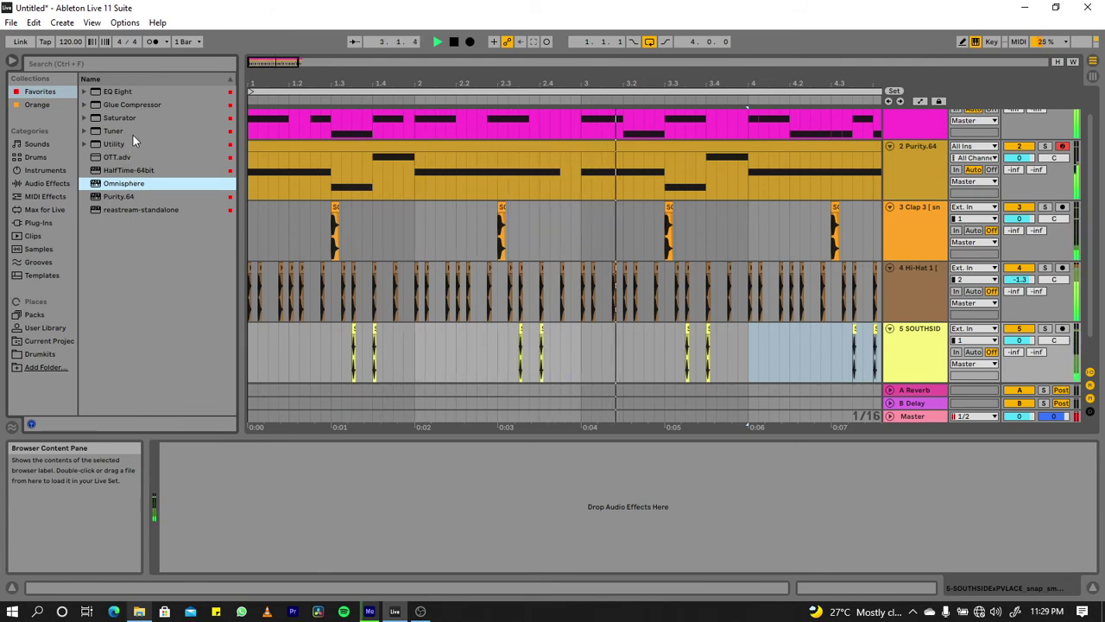
pyautogui.doubleClick(126, 91)
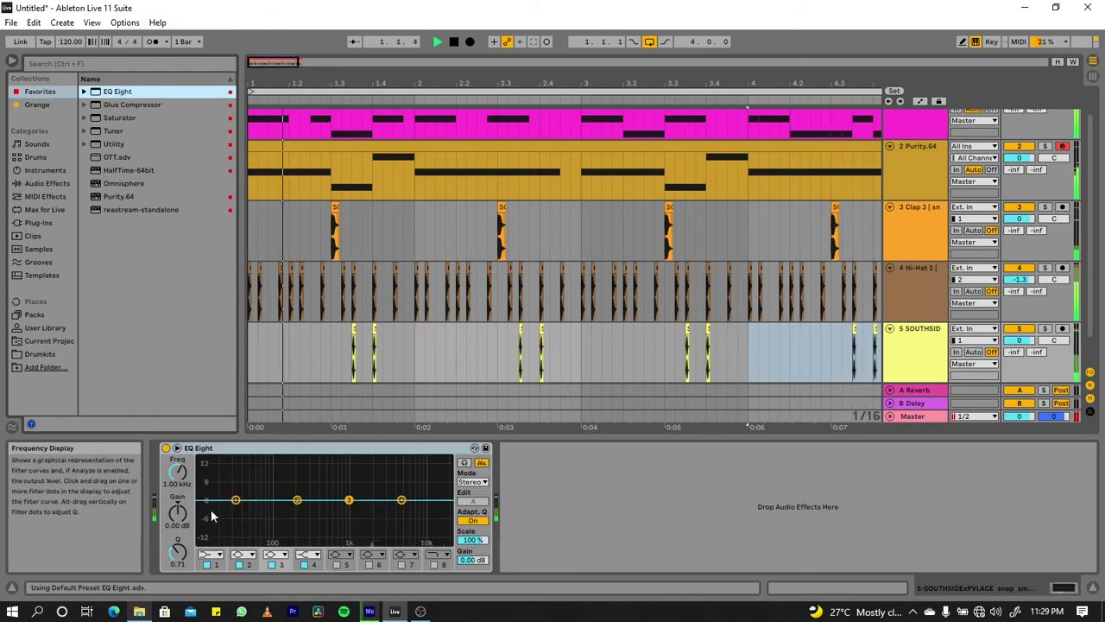
# - Make the snap EQ's band 1 a low cut at about 320 Hz and boost the band 4 high shelf by 5.33 dB at 3.30 kHz
pyautogui.click(212, 557)
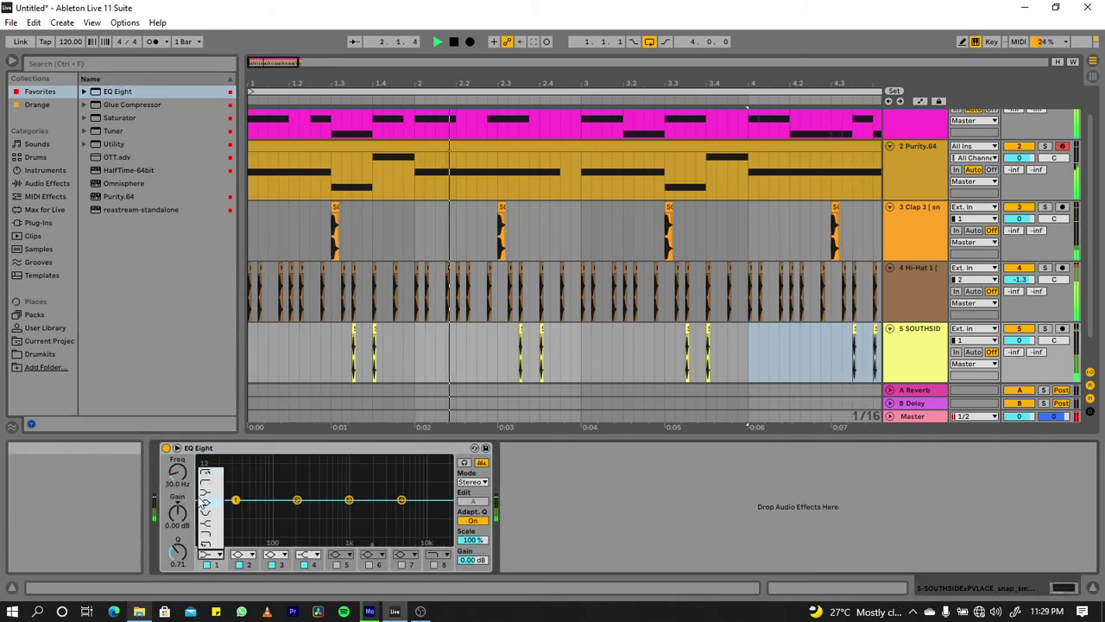
pyautogui.click(210, 483)
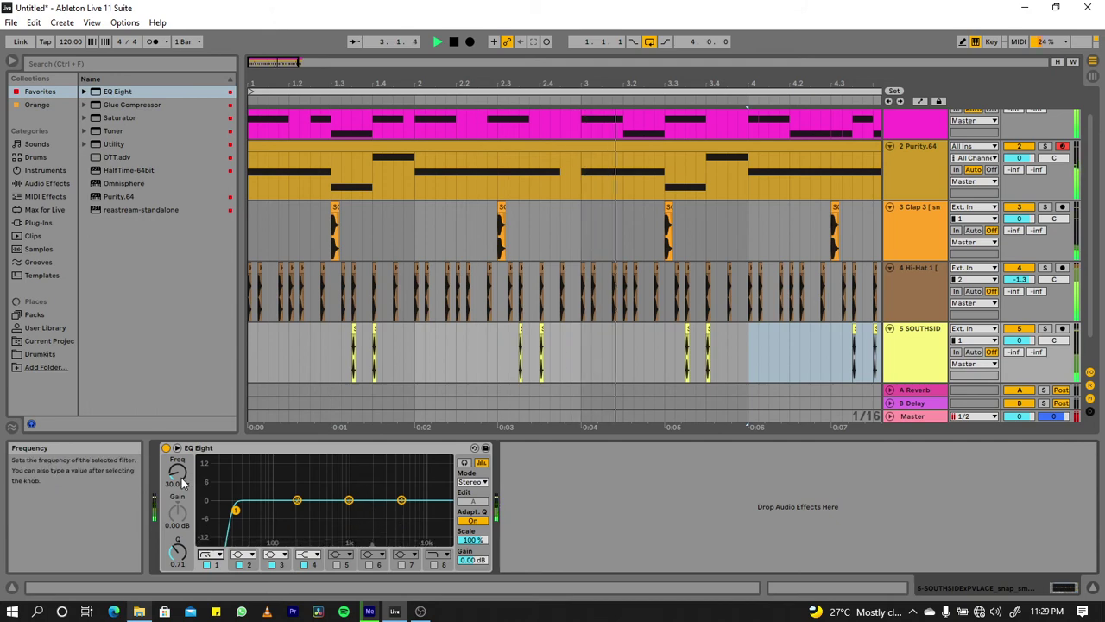
pyautogui.moveTo(235, 501); pyautogui.dragTo(293, 510)
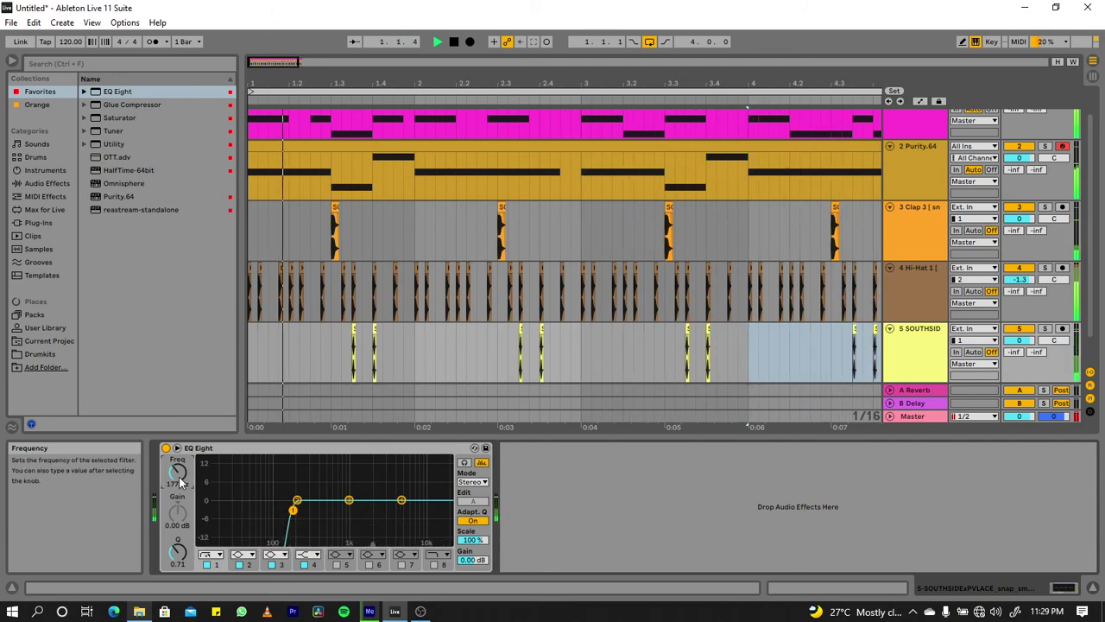
pyautogui.moveTo(293, 510); pyautogui.dragTo(312, 510)
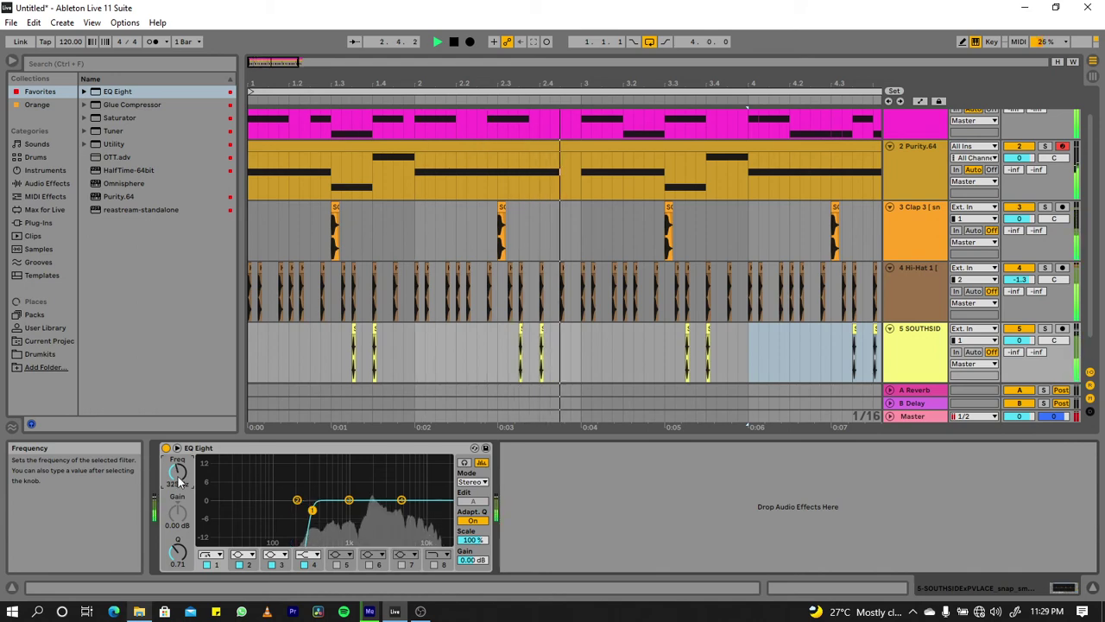
pyautogui.click(401, 500)
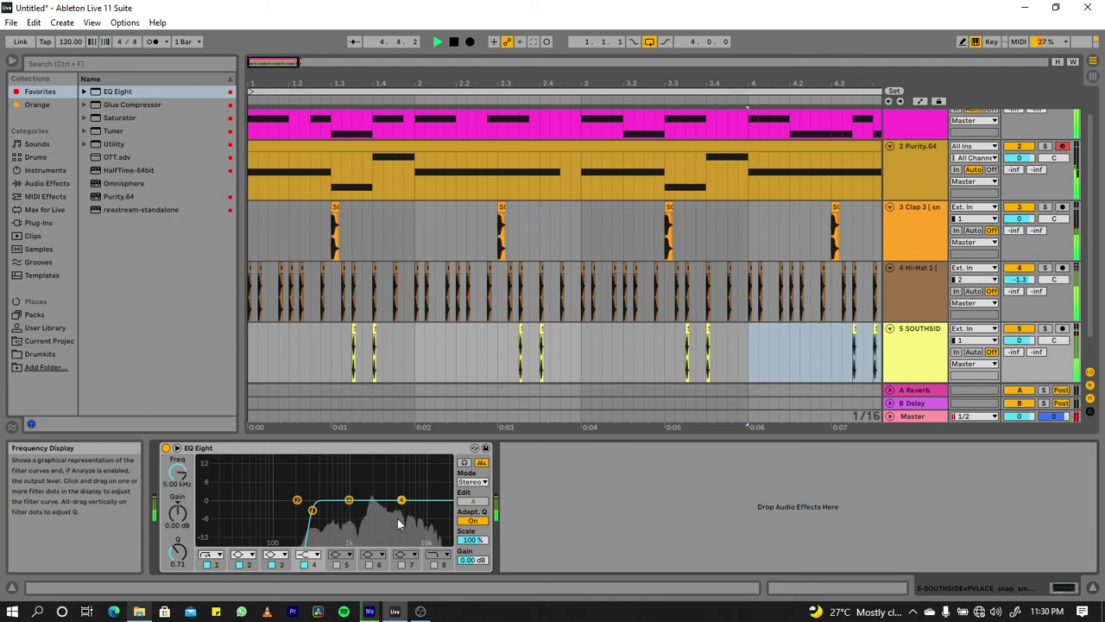
pyautogui.moveTo(401, 500); pyautogui.dragTo(388, 485)
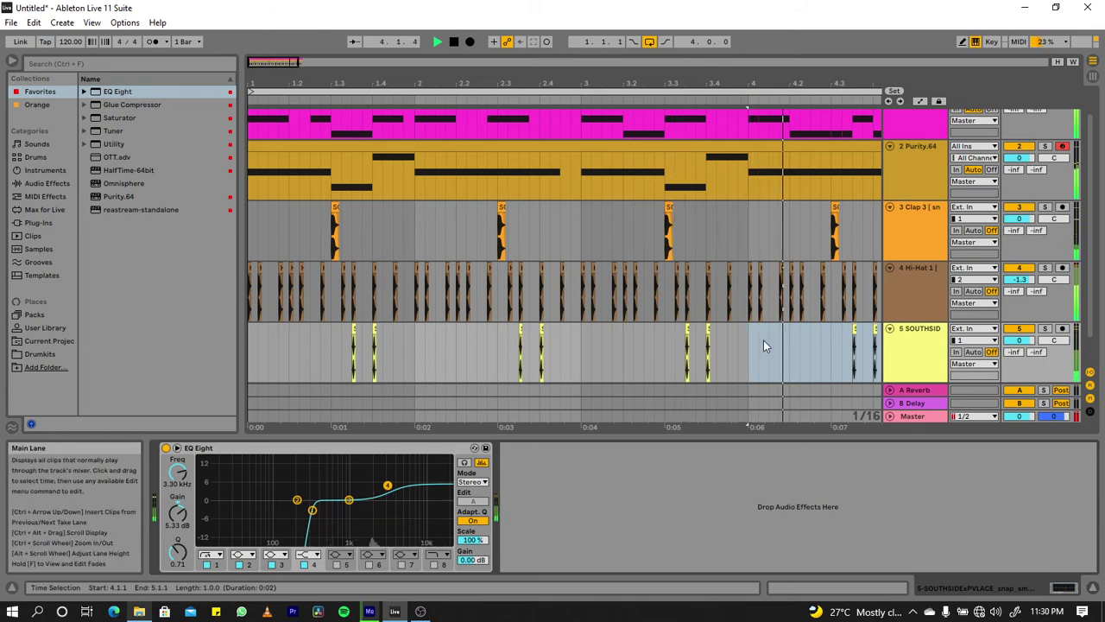
# - Open the OPEN_HATS folder of the Splice Sound...TINE drumkit in the Orange collection
pyautogui.scroll(-2, 650, 288)
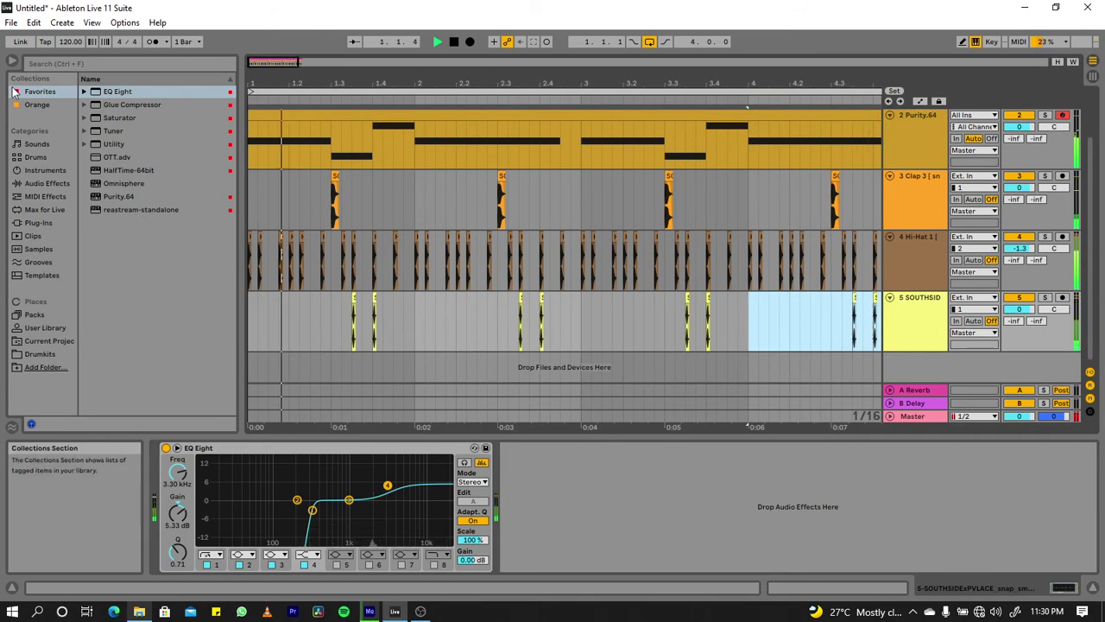
pyautogui.click(35, 104)
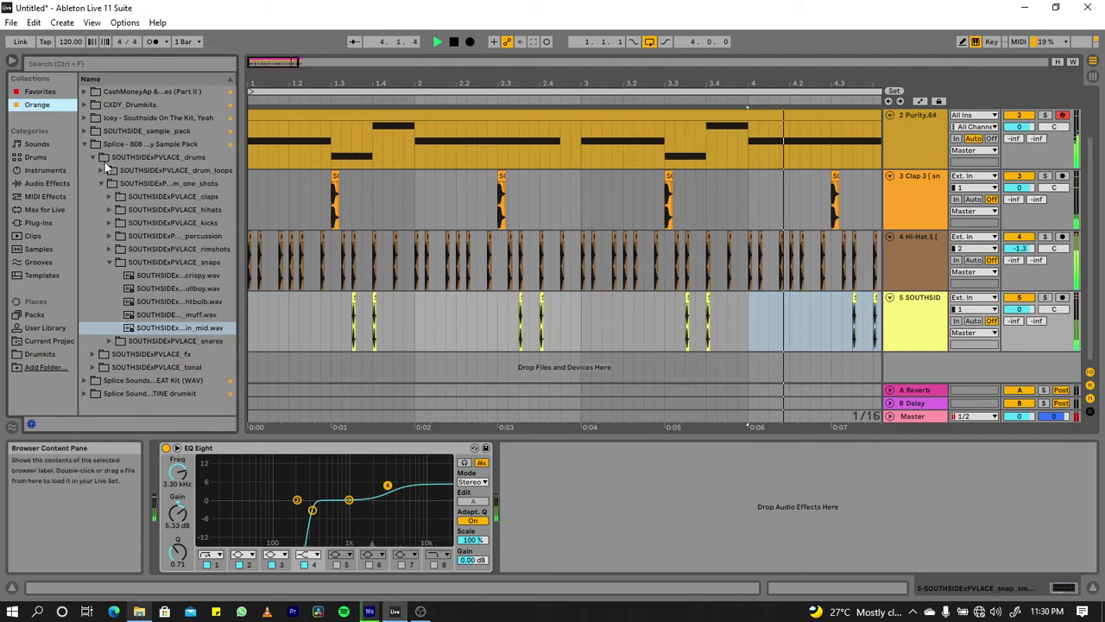
pyautogui.click(84, 144)
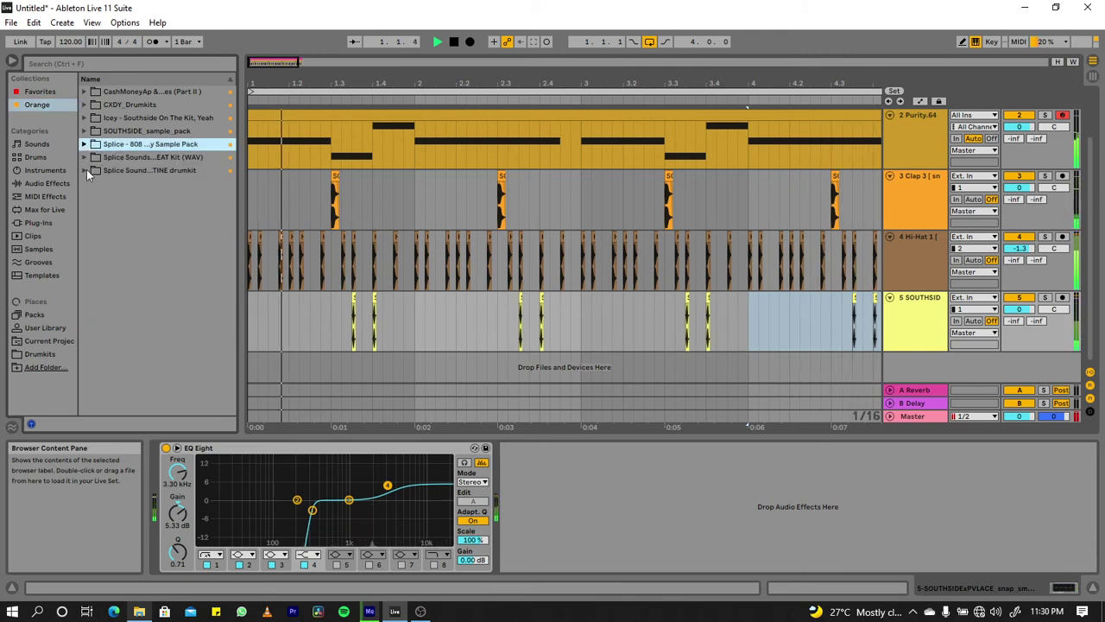
pyautogui.click(85, 170)
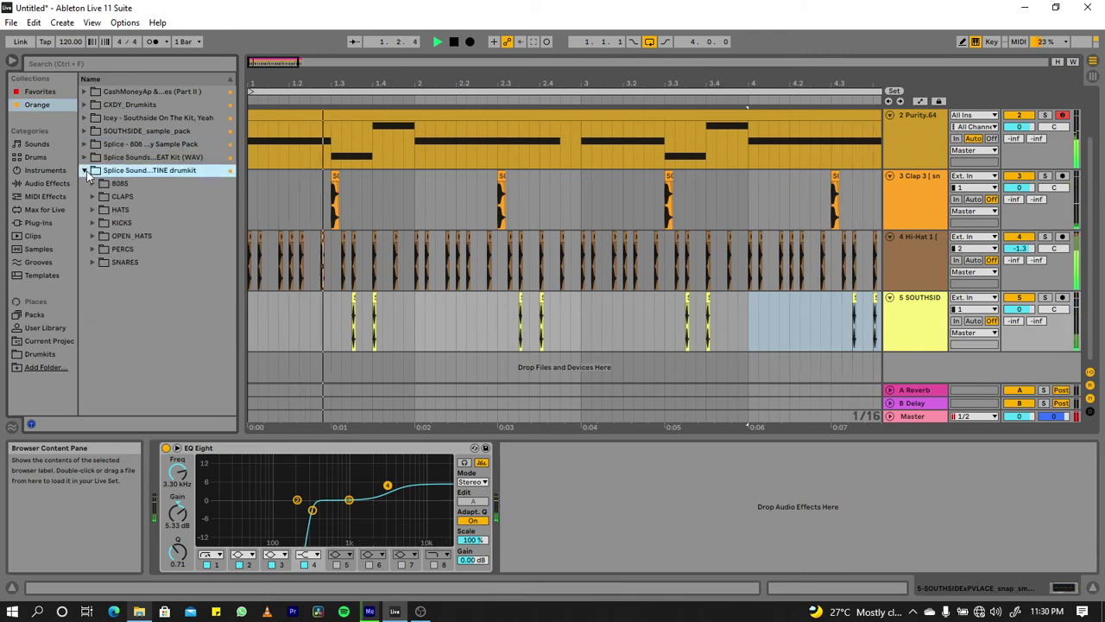
pyautogui.click(97, 238)
# - Preview the MURDA open hat samples against the playing beat, starting with MURDA_HAT_OPEN_CHIRON.wav
pyautogui.click(129, 251)
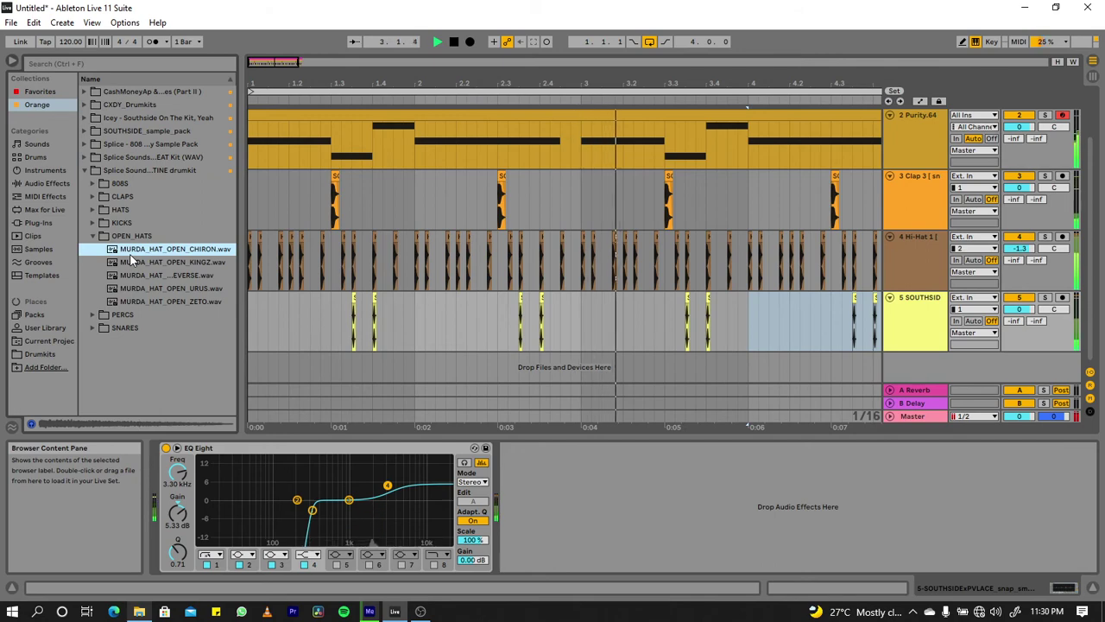
pyautogui.click(145, 261)
pyautogui.press('Down')
pyautogui.press('Down')
pyautogui.press('Down')
pyautogui.press('Down')
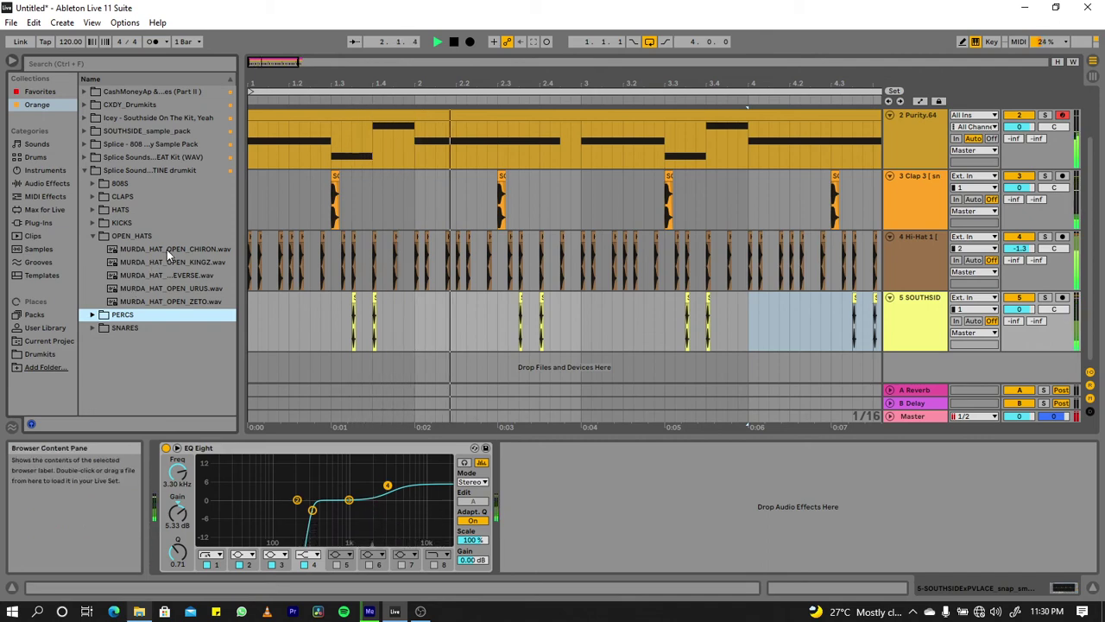
# - Place MURDA_HAT_OPEN_CHIRON.wav at 1.1.1 on a new audio track and lower that track's volume to -4.6 dB during playback
pyautogui.moveTo(167, 249); pyautogui.dragTo(250, 371)
pyautogui.press('space')
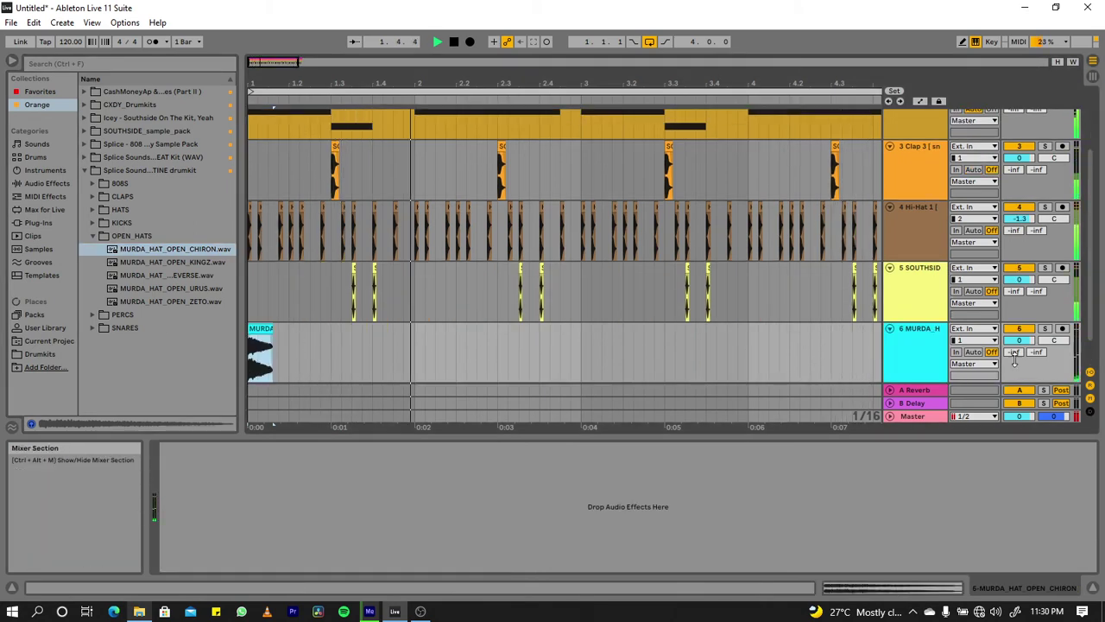
pyautogui.moveTo(1019, 340); pyautogui.dragTo(1020, 359)
# - Swap the open hat clip for [AP] Open Hat ( Balenciaga ).wav from the CashMoneyAp kit's Open Hats folder
pyautogui.click(83, 105)
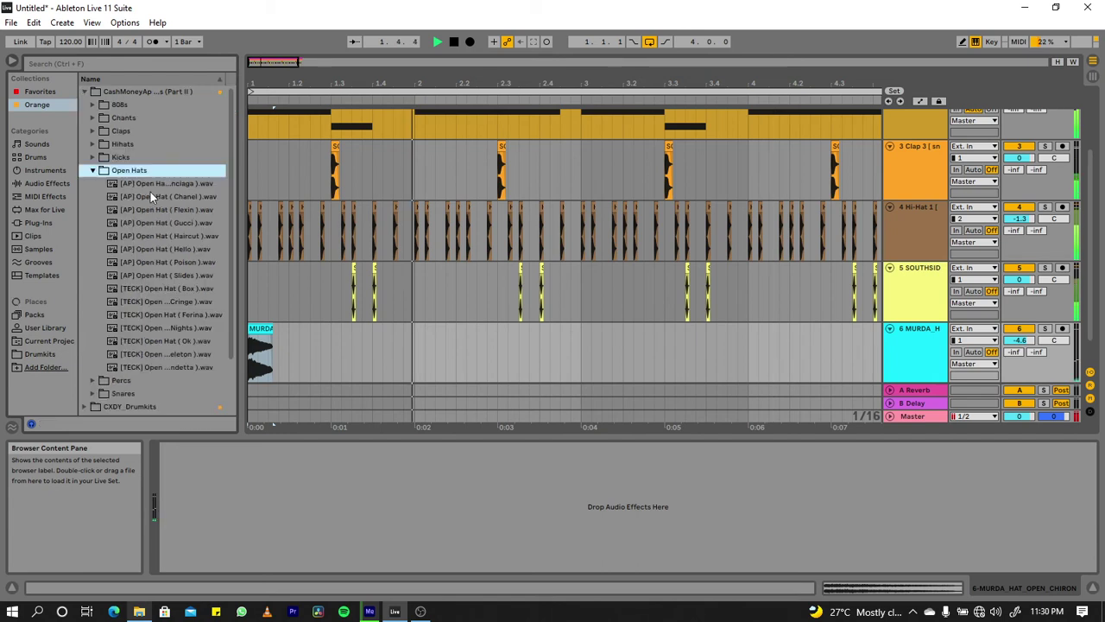
pyautogui.press('Down')
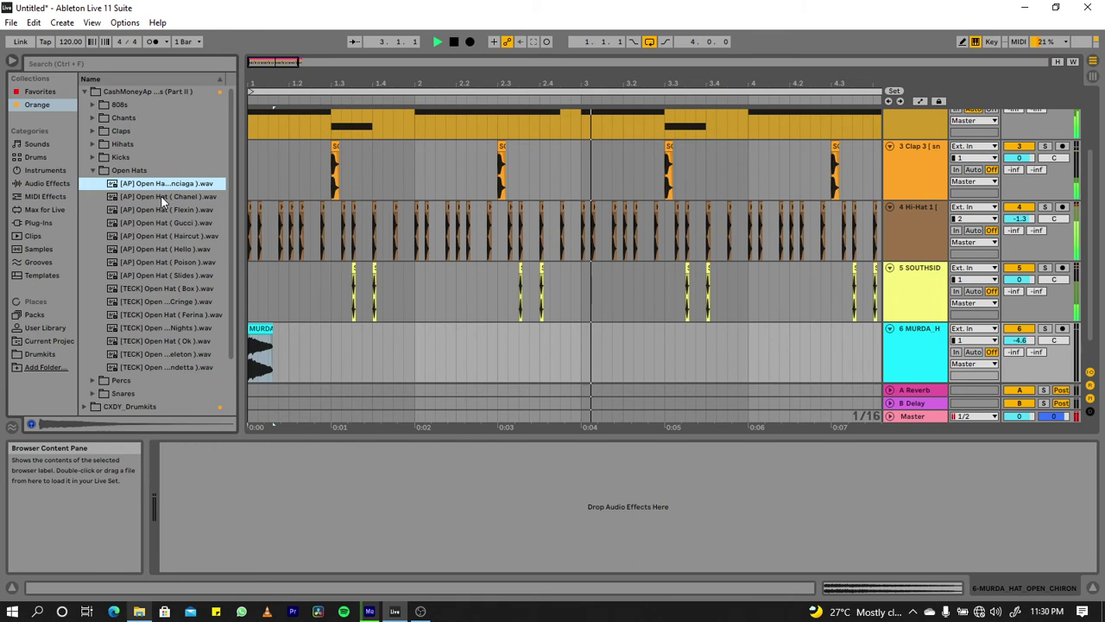
pyautogui.press('Return')
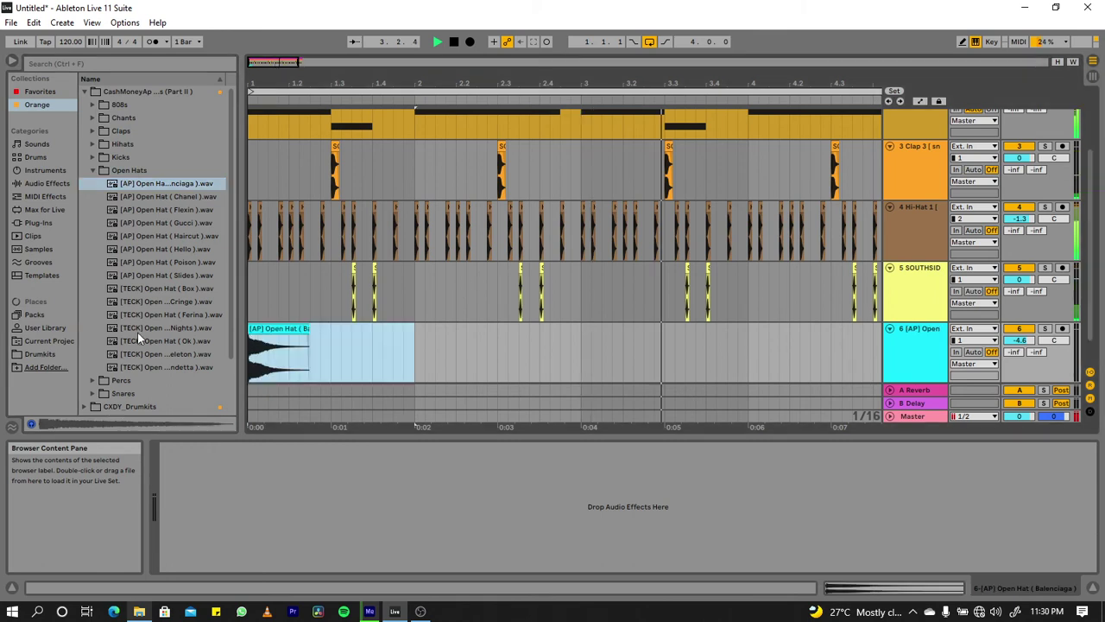
# - Duplicate the Balenciaga open hat's first bar three times so it hits at the start of bars 2 to 4
pyautogui.hotkey('ctrl', 'd')
pyautogui.hotkey('ctrl', 'd')
pyautogui.hotkey('ctrl', 'd')
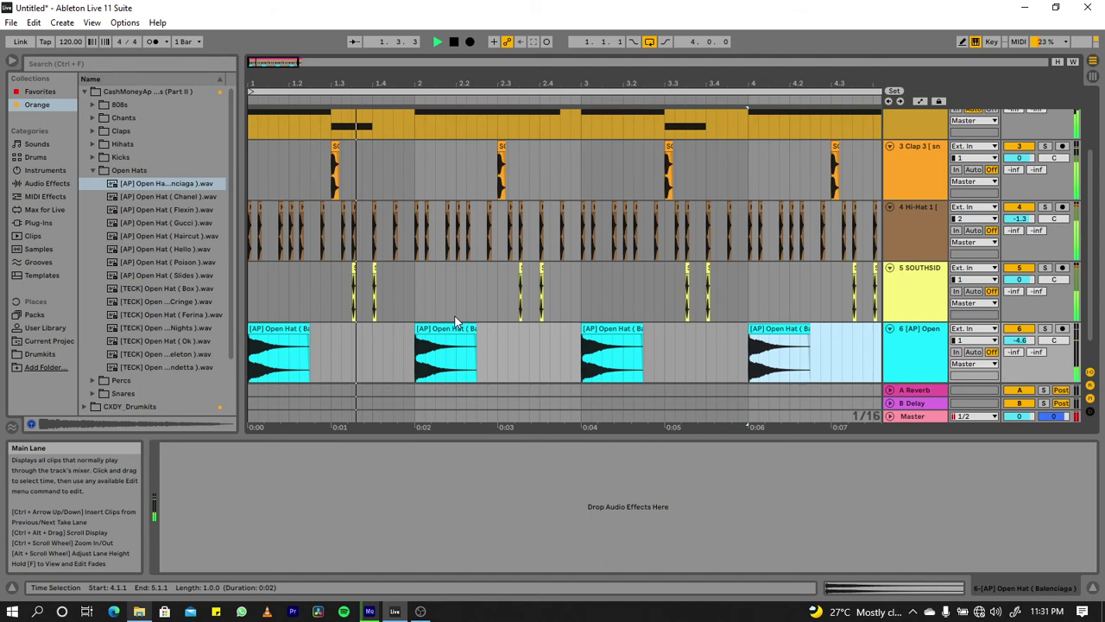
# - Preview other open hats, undo the repeated clips, and use [TECK] Open Hat ( Ferina ).wav at 1.1.2 instead while playing the beat
pyautogui.moveTo(457, 321); pyautogui.dragTo(168, 228)
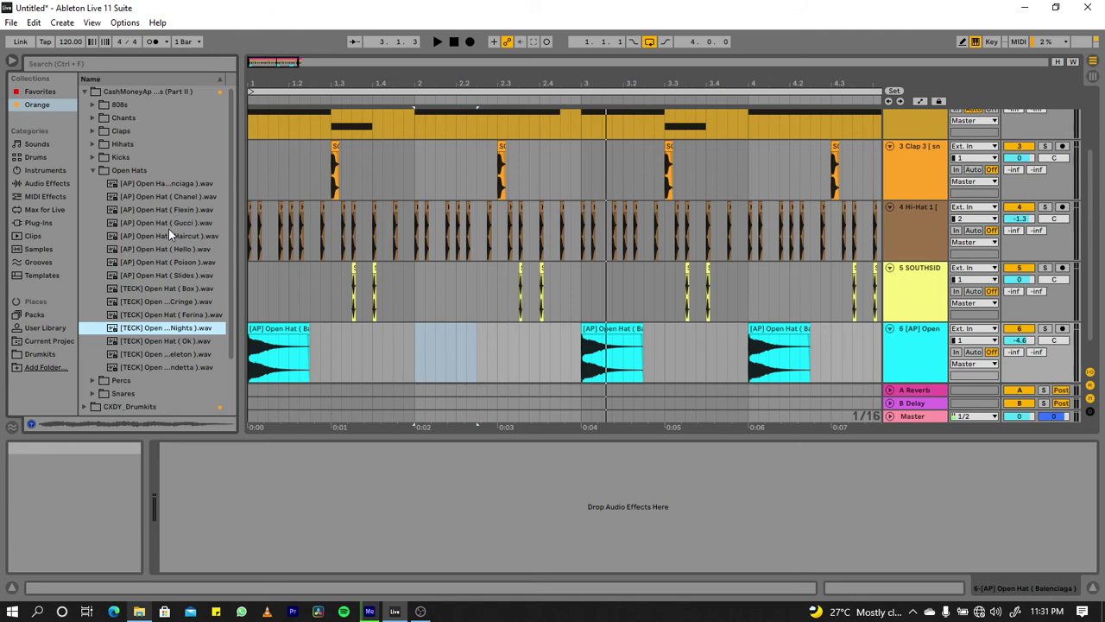
pyautogui.press('Up')
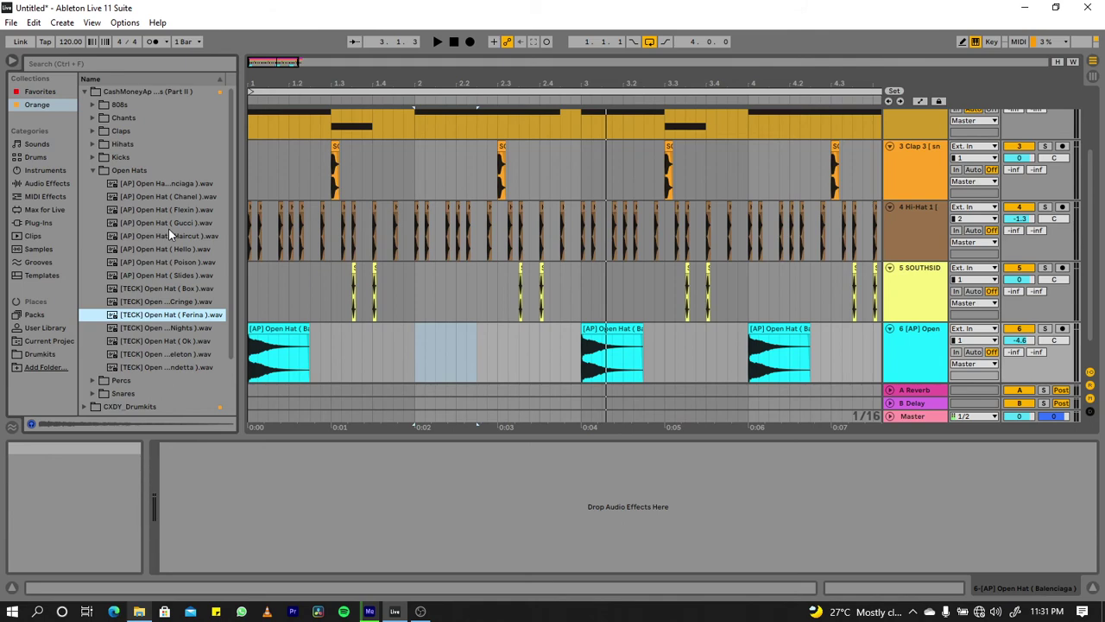
pyautogui.hotkey('ctrl', 'z')
pyautogui.press('space')
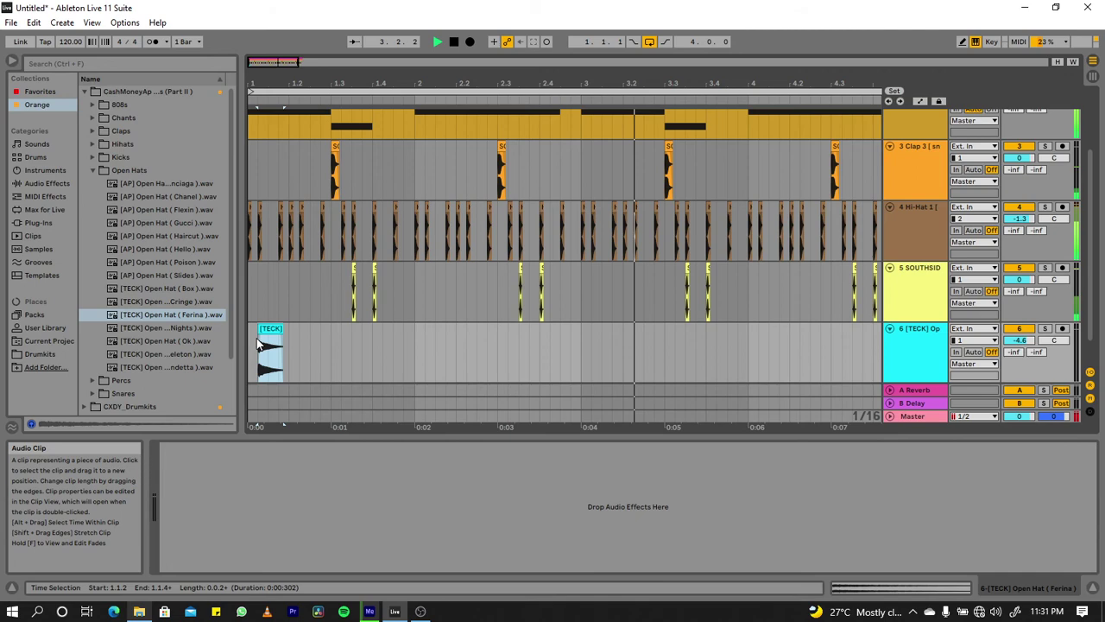
# - Move the Ferina open hat to 1.2.1 and set the arrangement to a fixed 1/8 grid
pyautogui.moveTo(257, 345); pyautogui.dragTo(290, 345)
pyautogui.rightClick(365, 343)
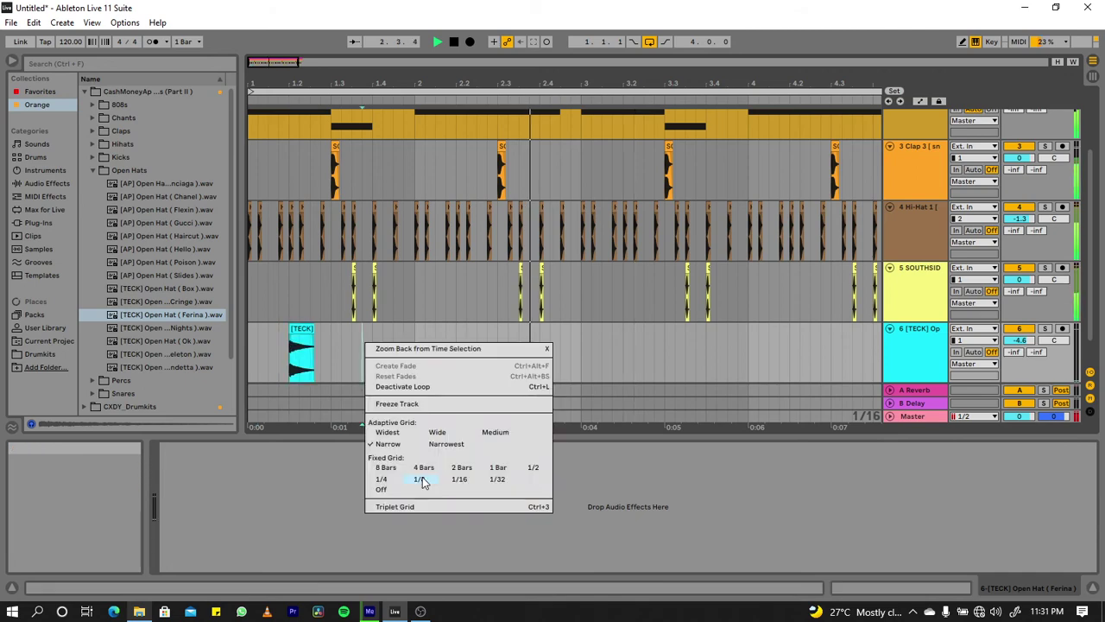
pyautogui.click(421, 479)
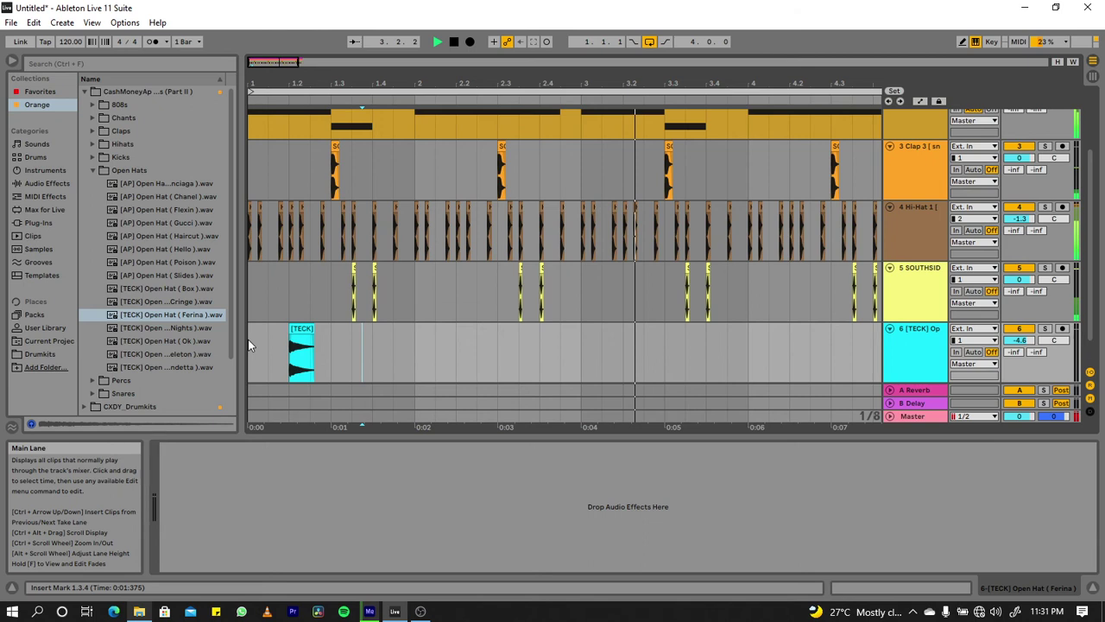
# - Duplicate the open hat track's one-bar range three times so the beat-two hit repeats through bar 4
pyautogui.hotkey('ctrl', 'd')
pyautogui.hotkey('ctrl', 'd')
pyautogui.hotkey('ctrl', 'd')
# - Replace all four open hat clips with [AP] Open Hat ( Gucci ).wav and play the beat
pyautogui.click(175, 223)
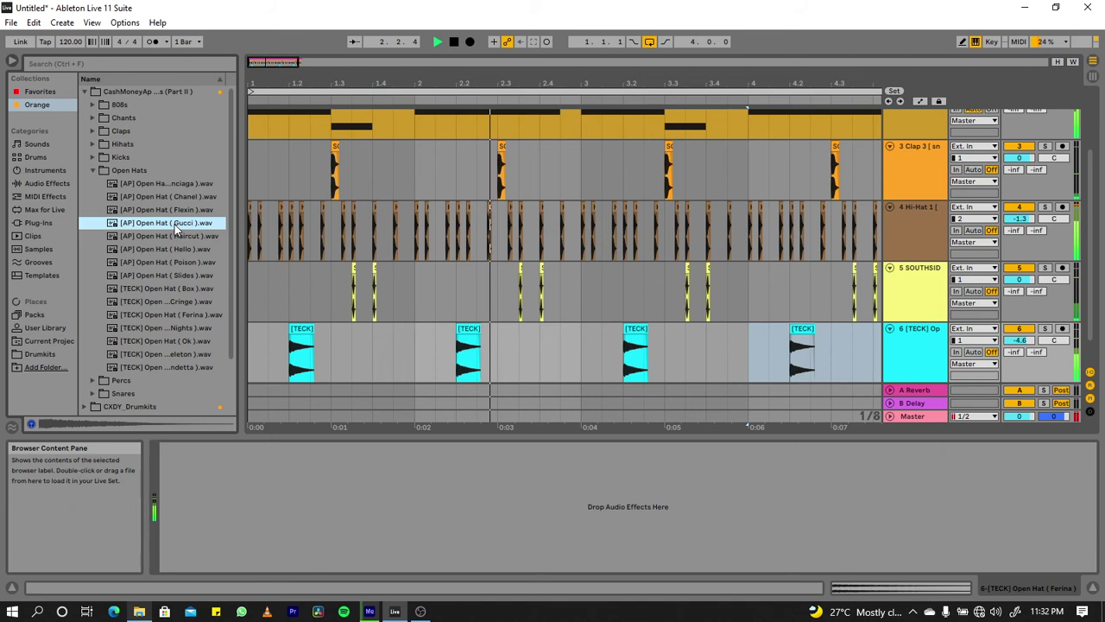
pyautogui.moveTo(175, 226); pyautogui.dragTo(255, 341)
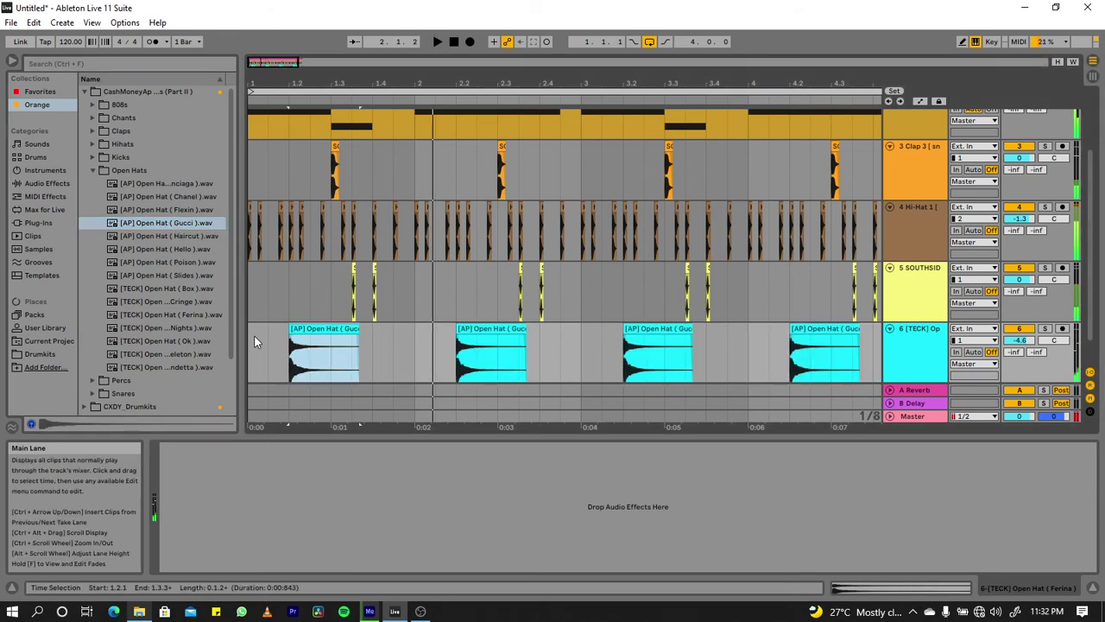
pyautogui.press('space')
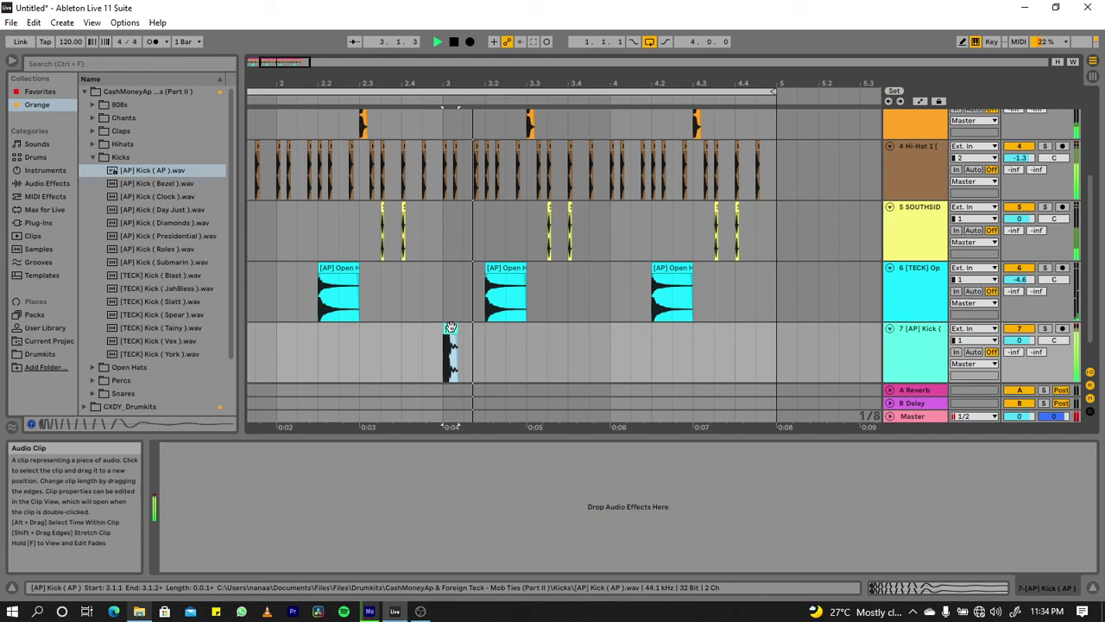
# - Copy the kick hit from 3.1.1 to 3.2.3 and 4.1.1, and try a further hit from 4.2.1 onward in bar 4
pyautogui.moveTo(450, 328); pyautogui.dragTo(513, 328)
pyautogui.moveTo(512, 328); pyautogui.dragTo(618, 328)
pyautogui.moveTo(618, 328); pyautogui.dragTo(659, 328)
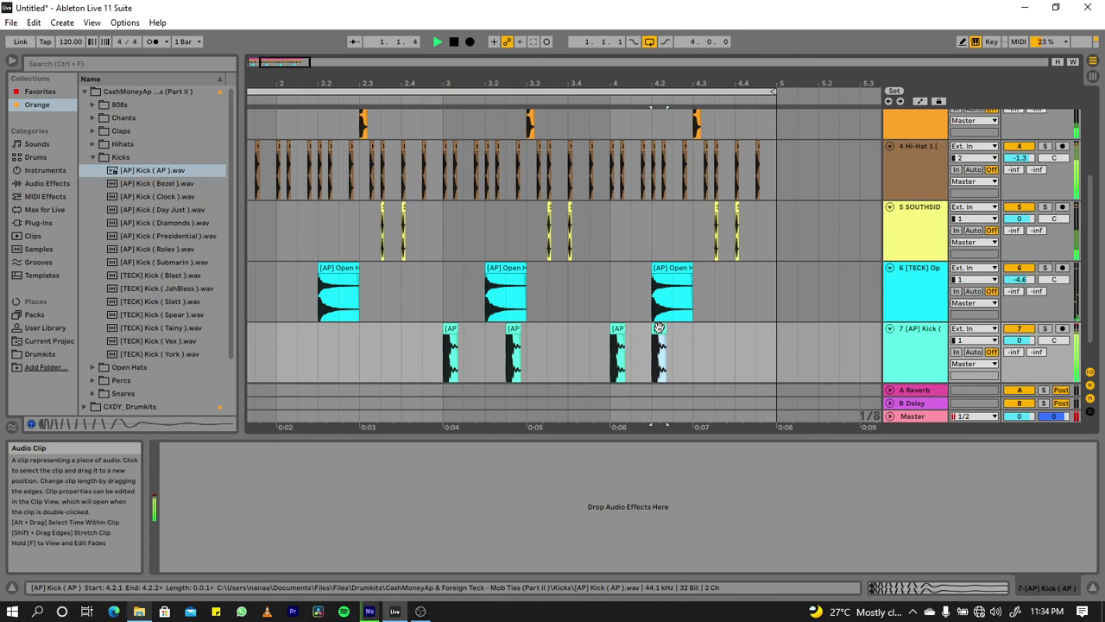
pyautogui.moveTo(658, 328); pyautogui.dragTo(704, 343)
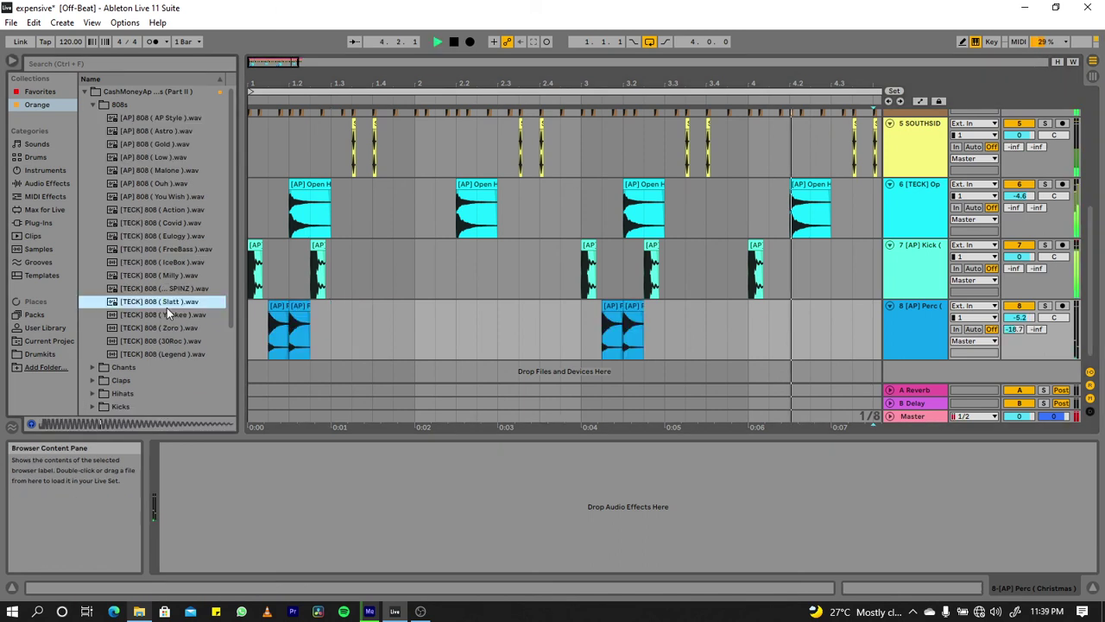
# - Preview the 808 samples [TECK] 808 ( Zoro ).wav and [AP] 808 ( Low ).wav against the beat
pyautogui.click(168, 327)
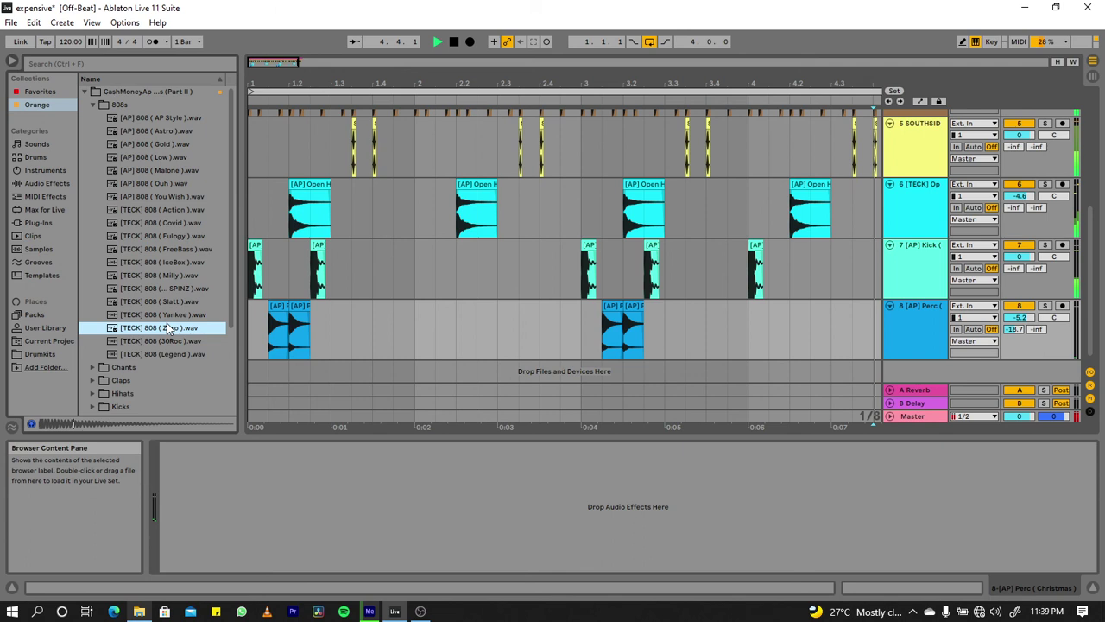
pyautogui.click(153, 158)
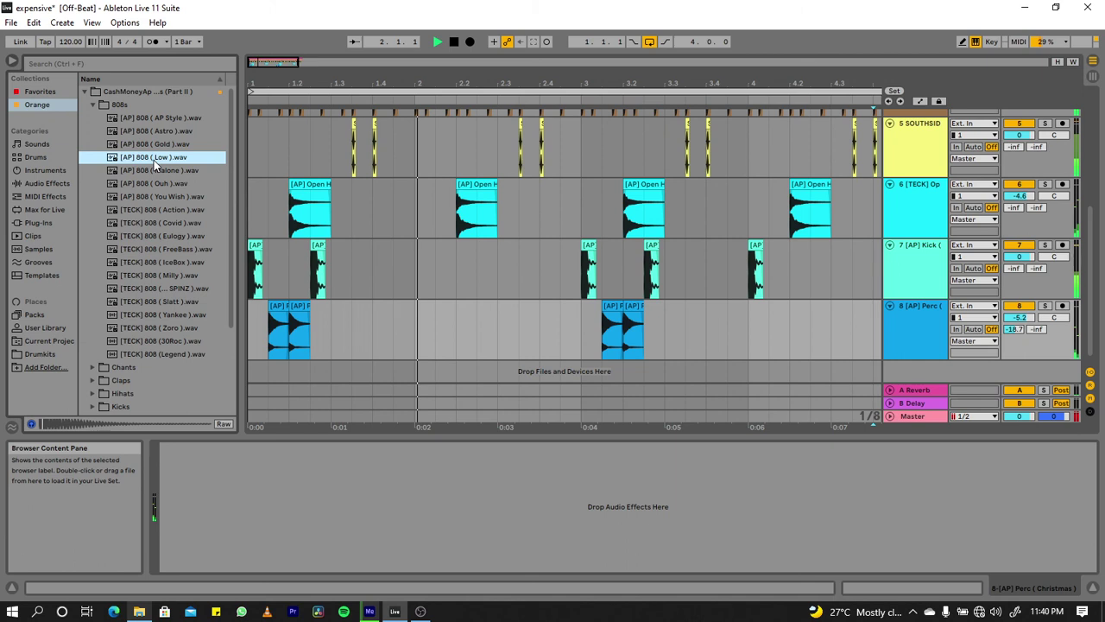